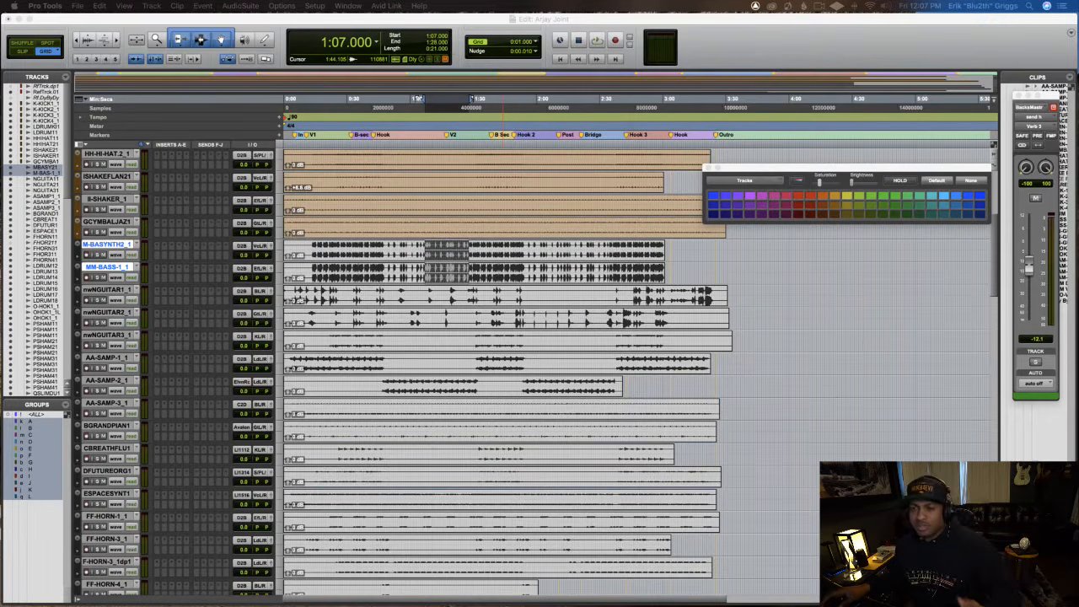
Review the drum tracks from KK-KICK-1_1 through GCYMBALJAZ1 and the Ref Track.01 track, highlighting each group.
scroll(183, 424, up, 5)
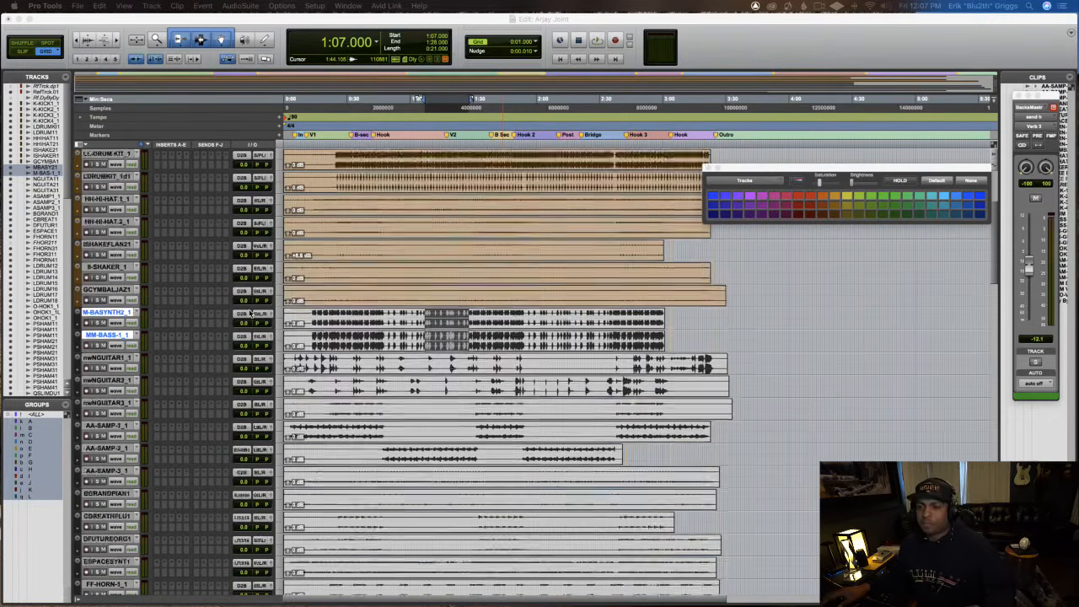
click(113, 225)
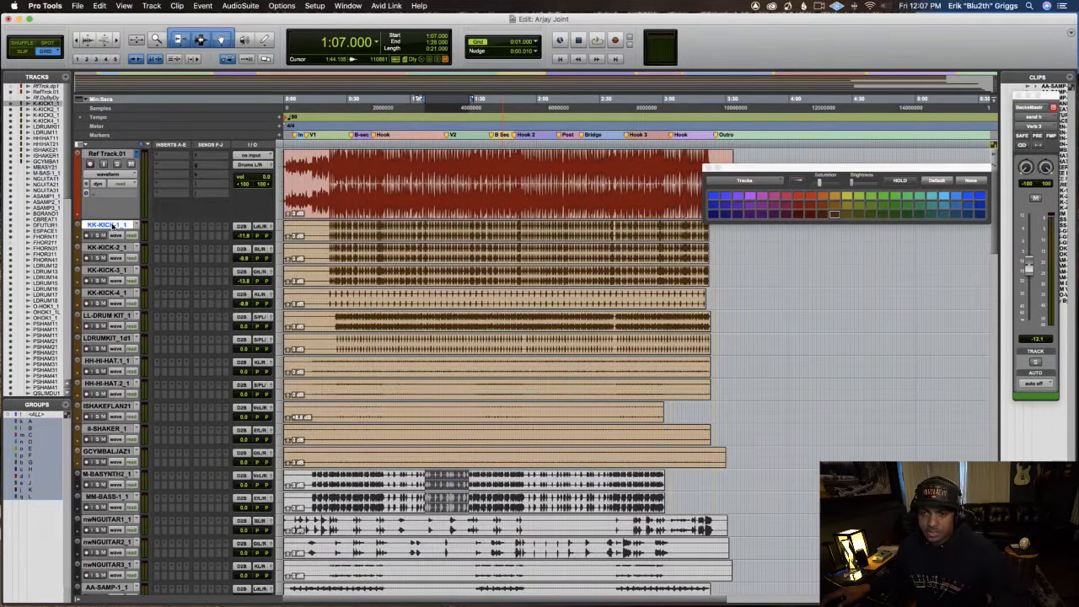
shift+click(105, 452)
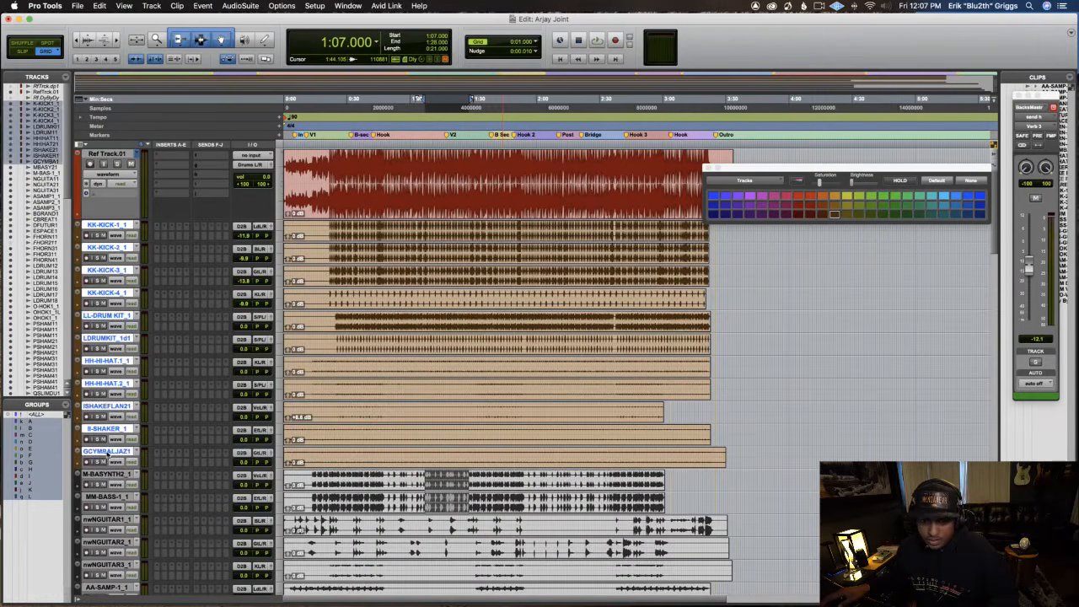
click(107, 153)
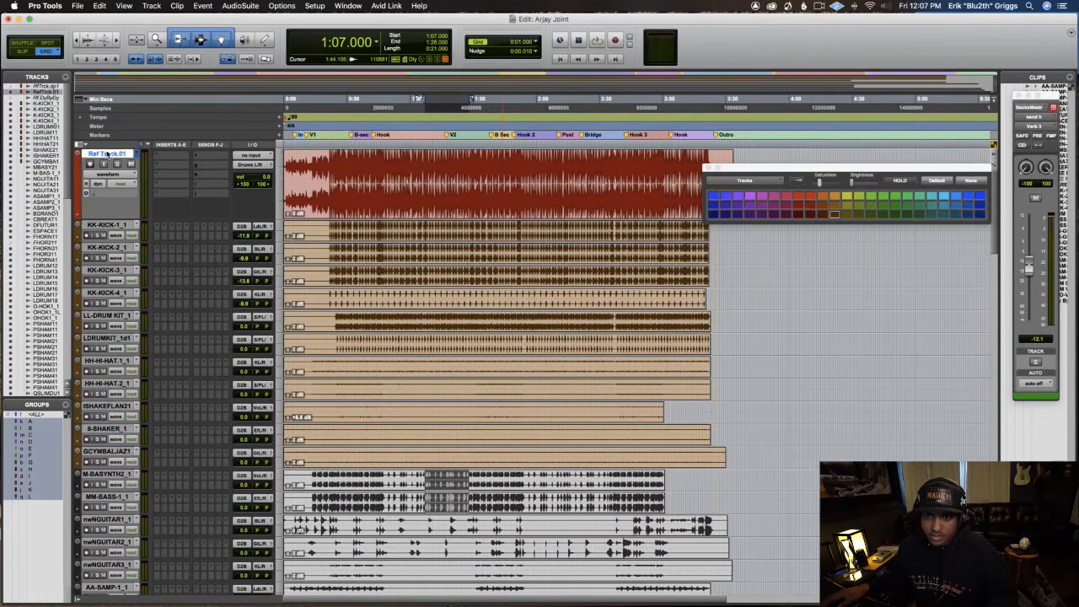
click(96, 224)
shift+click(110, 294)
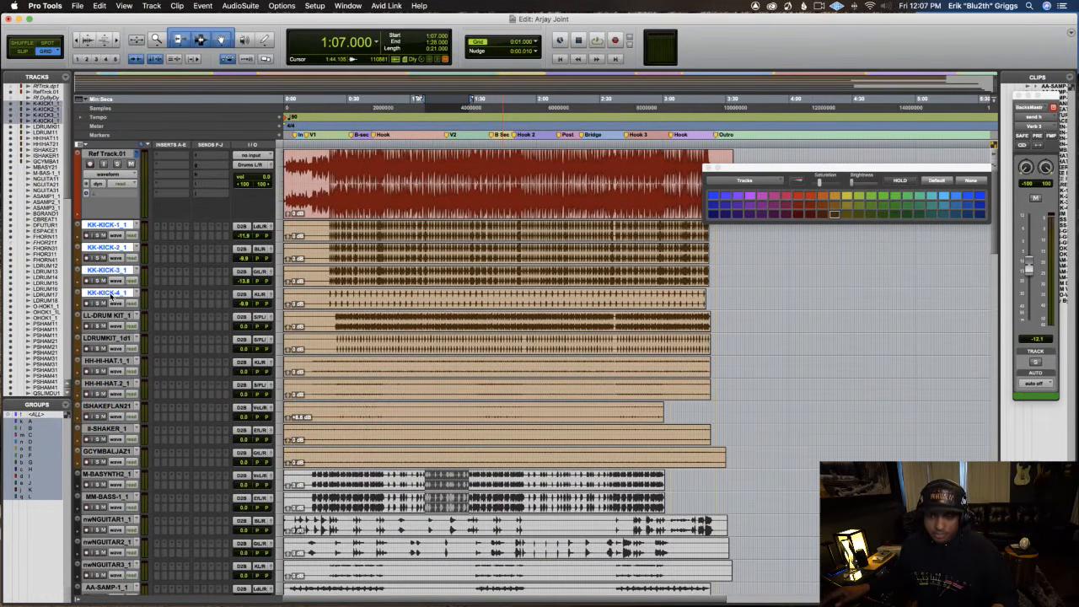
click(101, 456)
scroll(166, 495, down, 10)
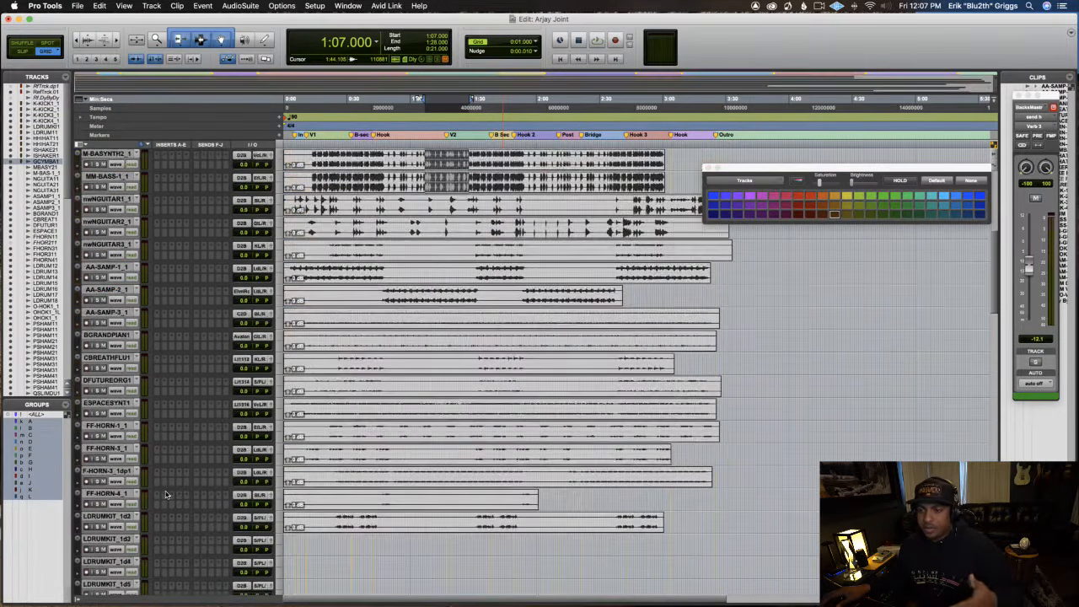
Color the two bass tracks, M-BASYNTH2_1 and MM-BASS-1_1, dark red.
click(118, 244)
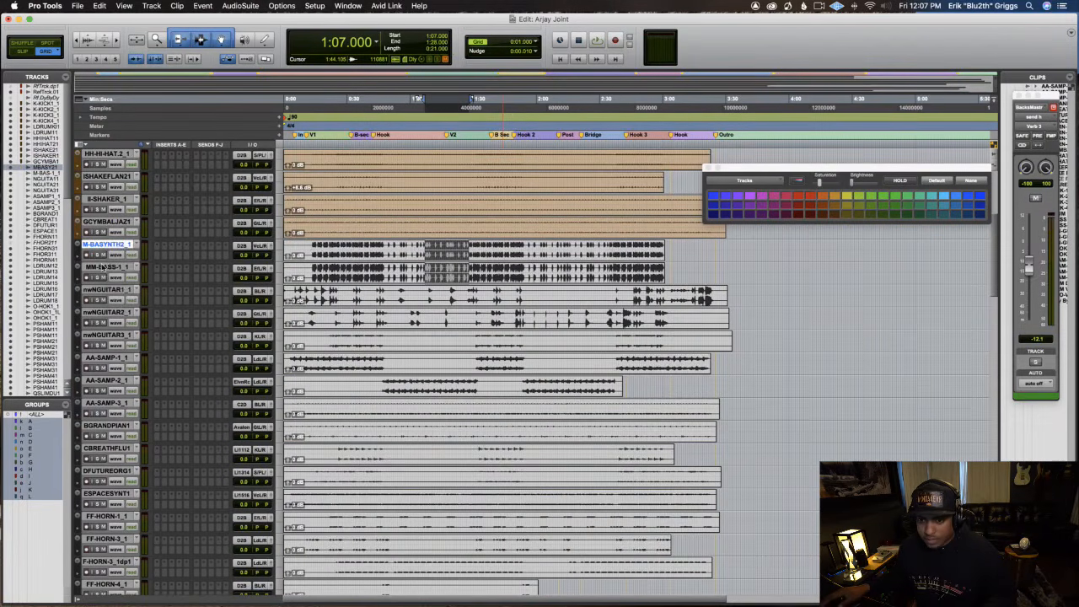
shift+click(101, 267)
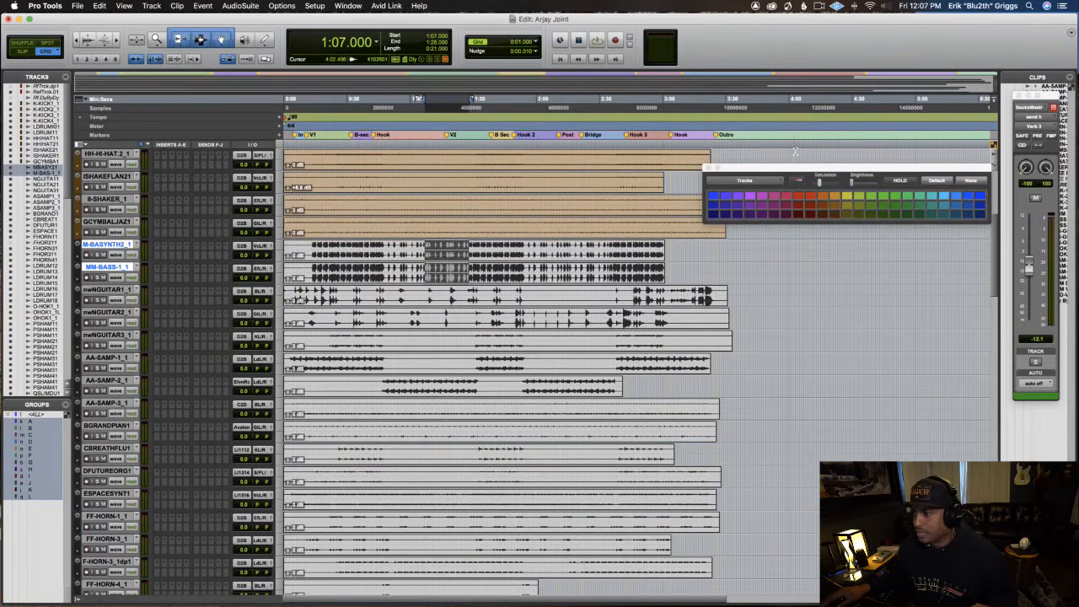
mouse_move(794, 171)
mouse_down()
mouse_move(765, 160)
mouse_move(788, 160)
mouse_up()
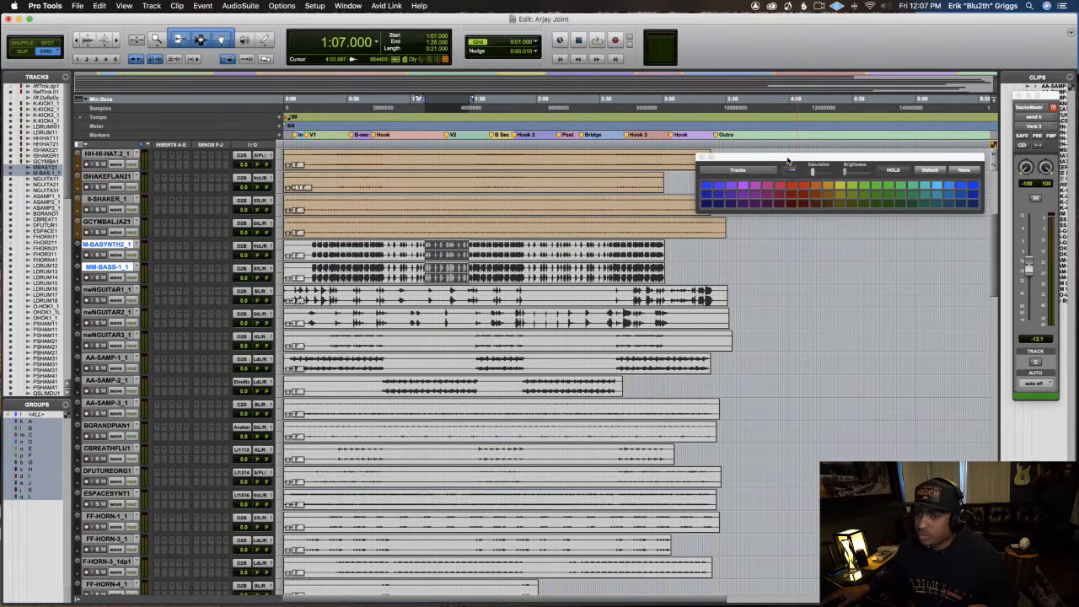
drag(788, 160, 784, 163)
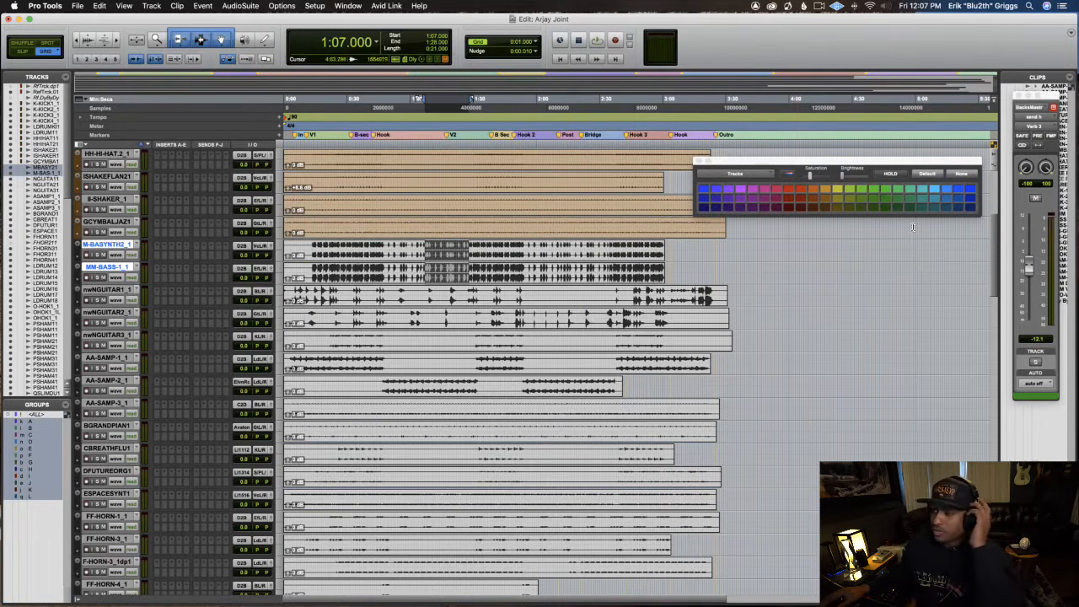
click(811, 209)
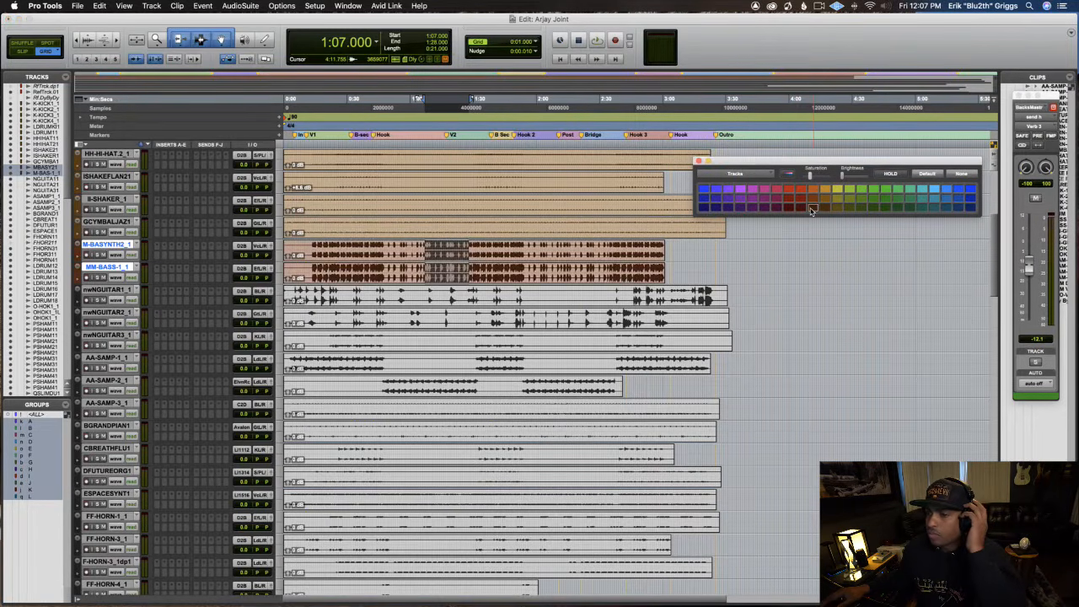
click(801, 209)
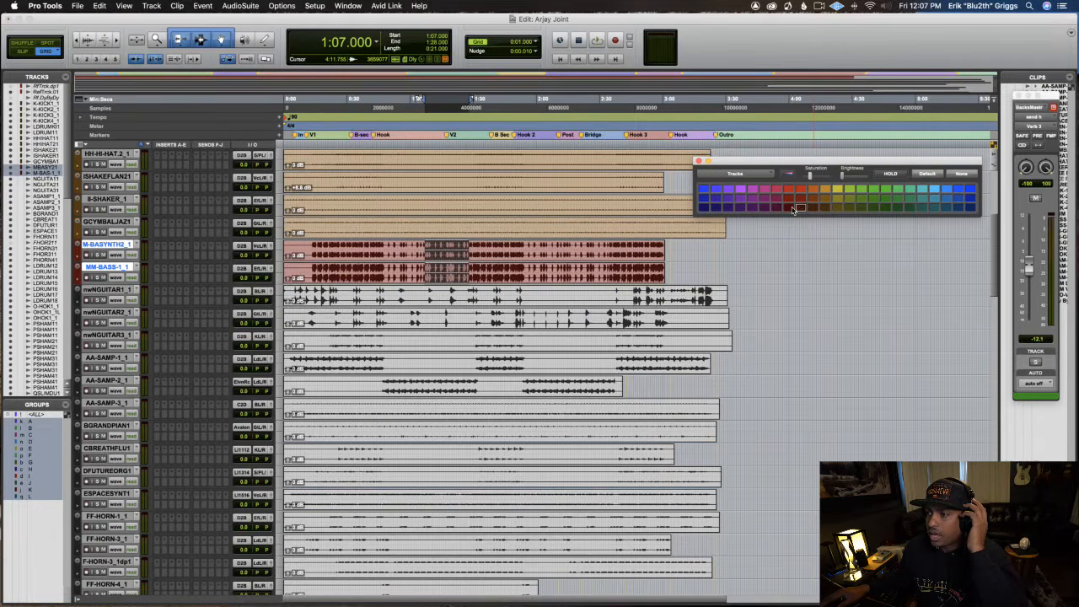
click(815, 209)
click(828, 209)
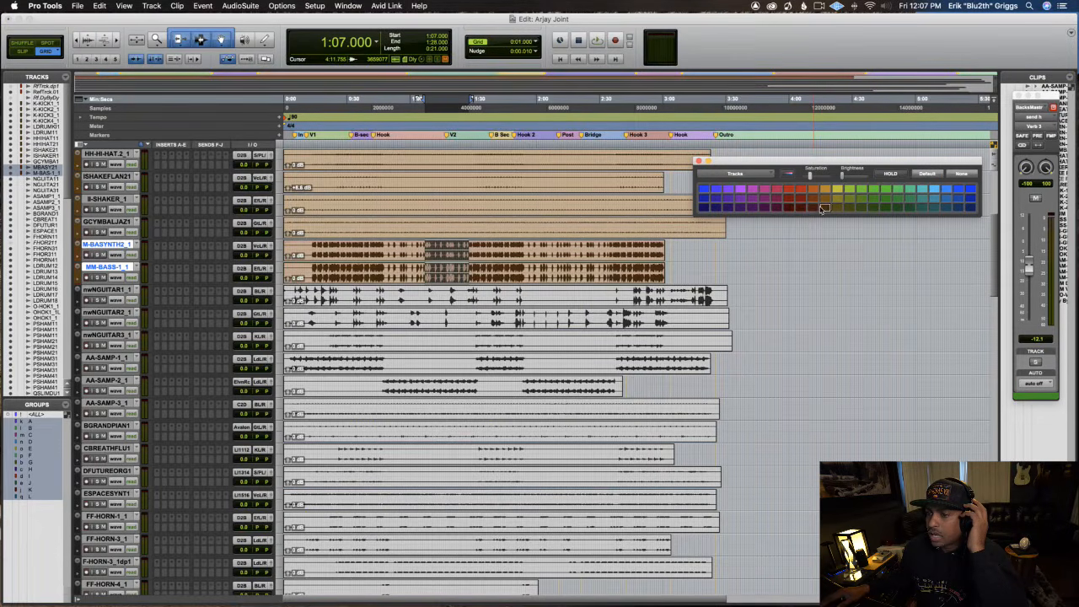
click(814, 209)
click(796, 209)
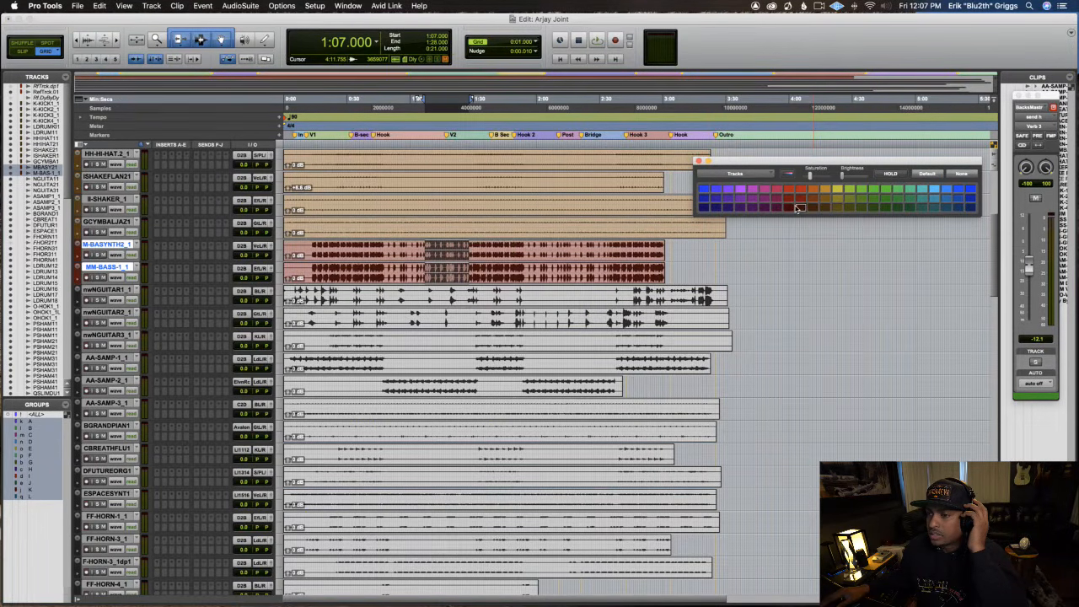
Color the three guitar tracks below the bass tracks dark yellow.
click(114, 289)
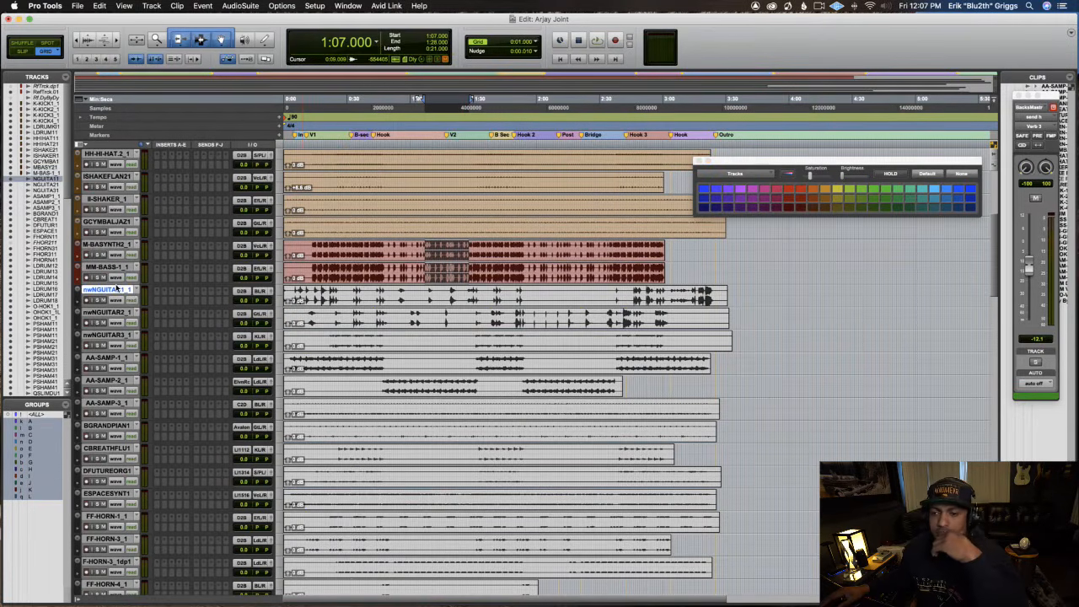
shift+click(113, 336)
scroll(119, 335, down, 5)
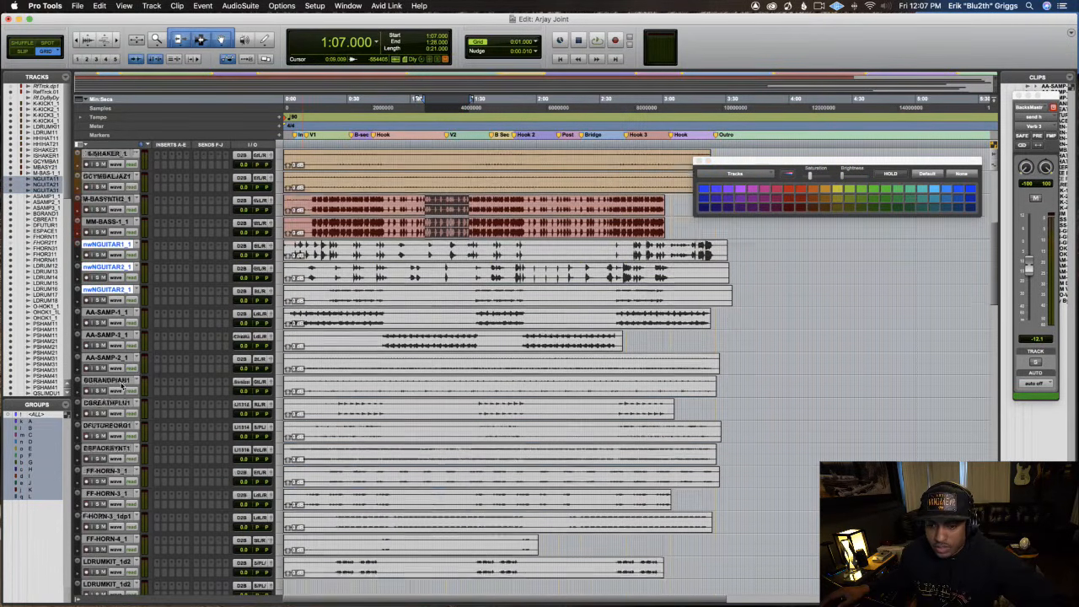
scroll(119, 386, up, 9)
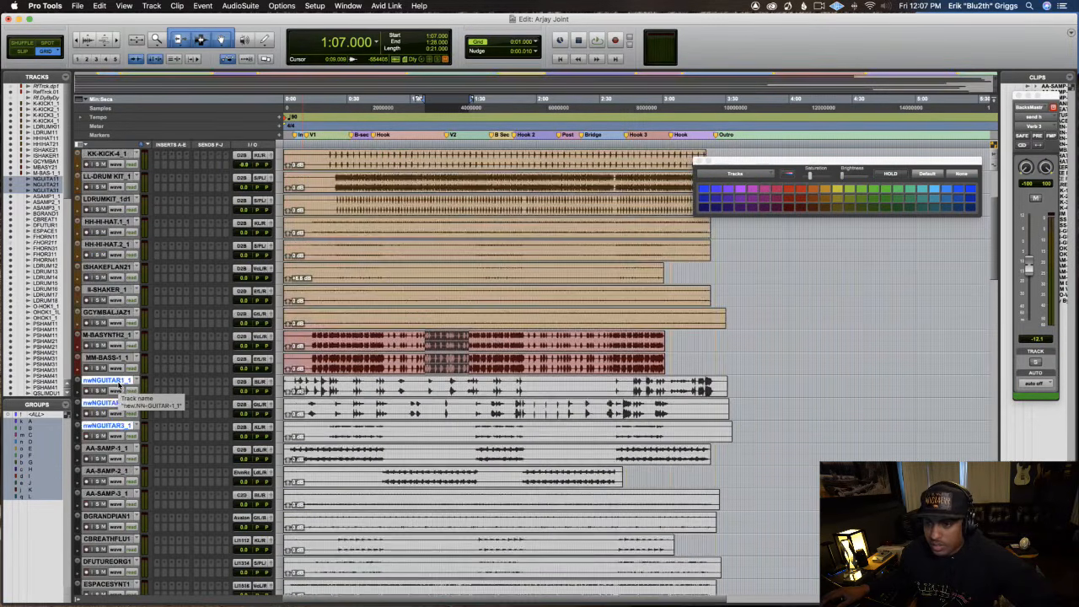
scroll(207, 382, down, 3)
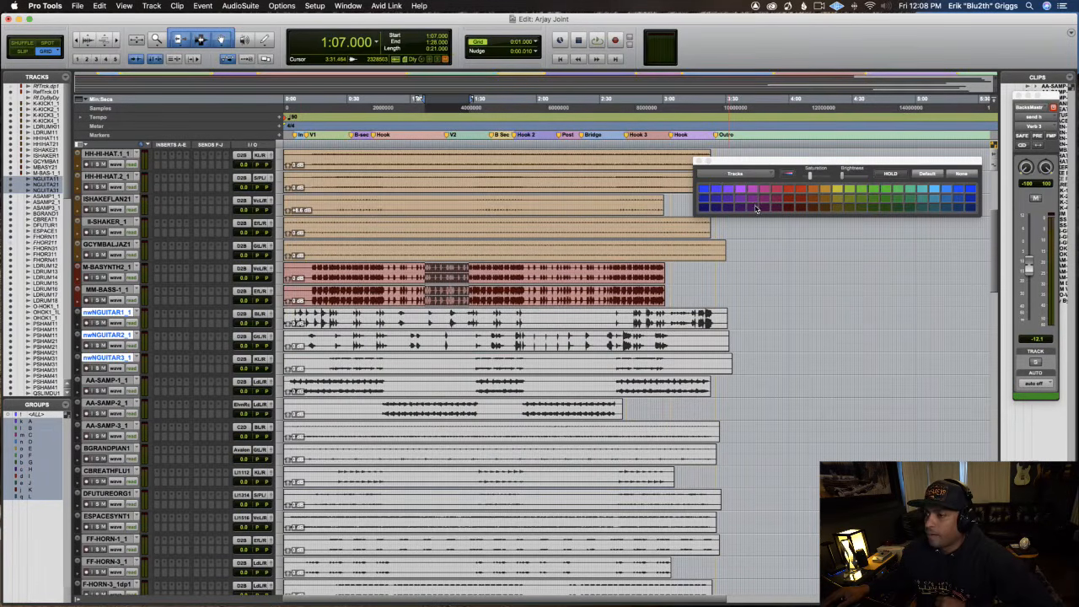
click(753, 208)
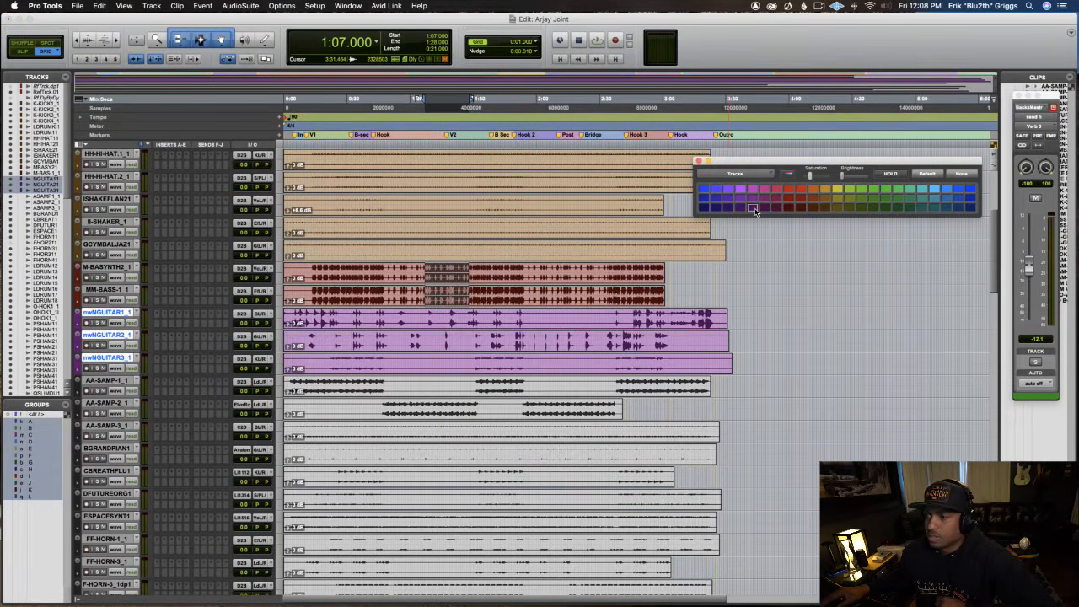
click(837, 190)
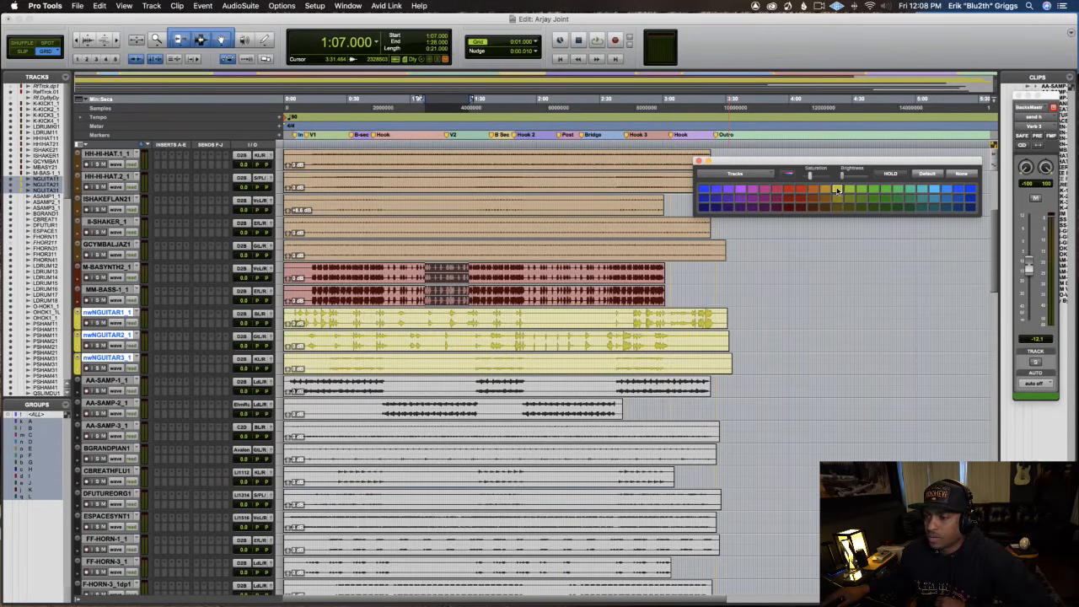
click(837, 198)
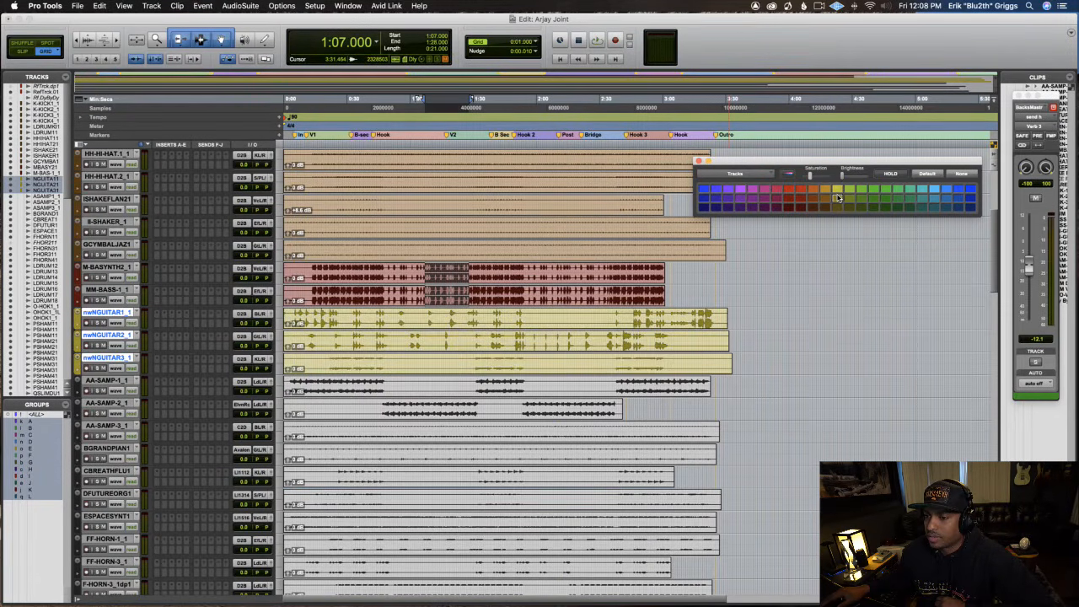
Color the AA-SAMP-1_1 and AA-SAMP-2_1 tracks dark purple.
click(114, 381)
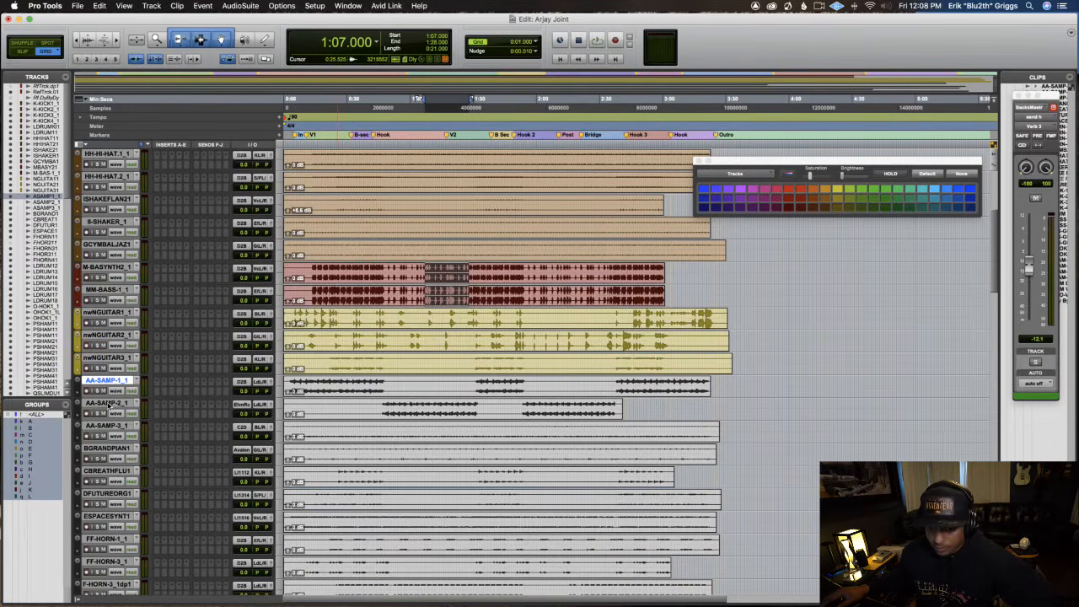
shift+click(108, 404)
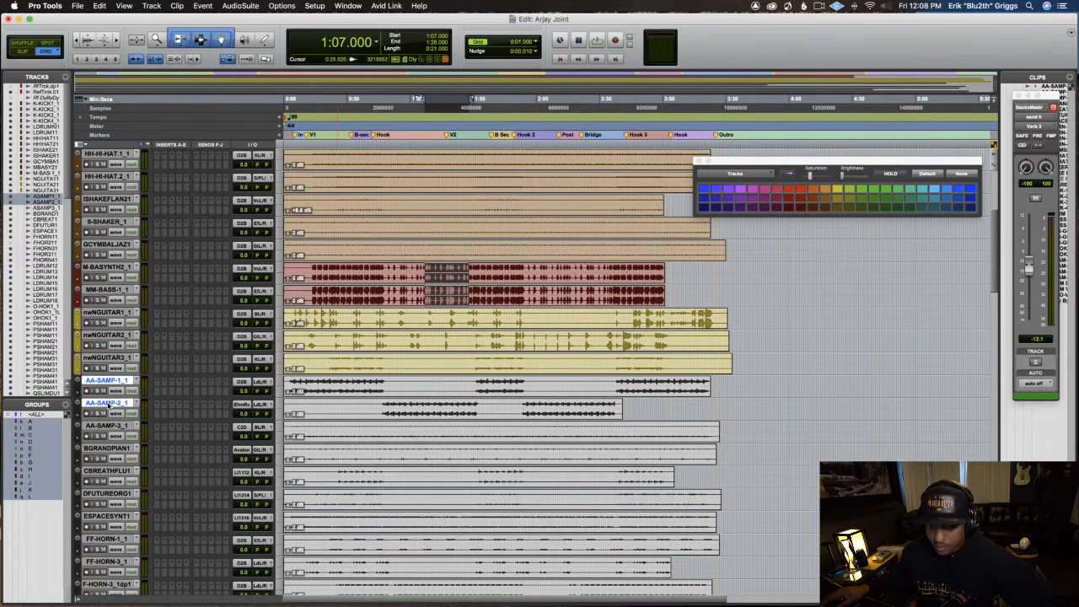
click(752, 208)
Solo the AA-SAMP-3_1 track and listen to it from 0:13.
scroll(536, 331, down, 5)
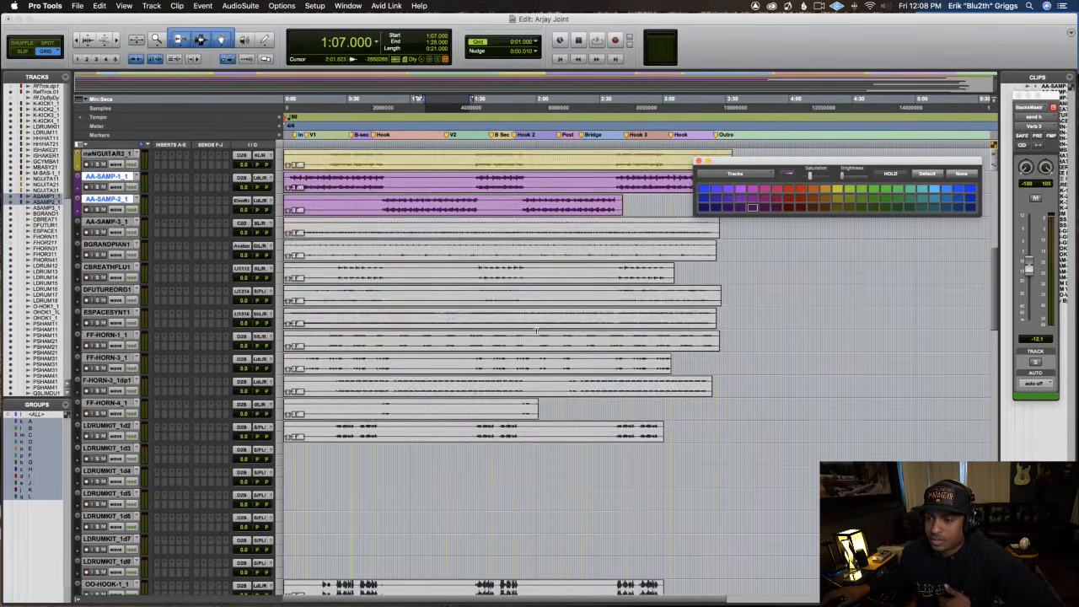
scroll(504, 301, up, 2)
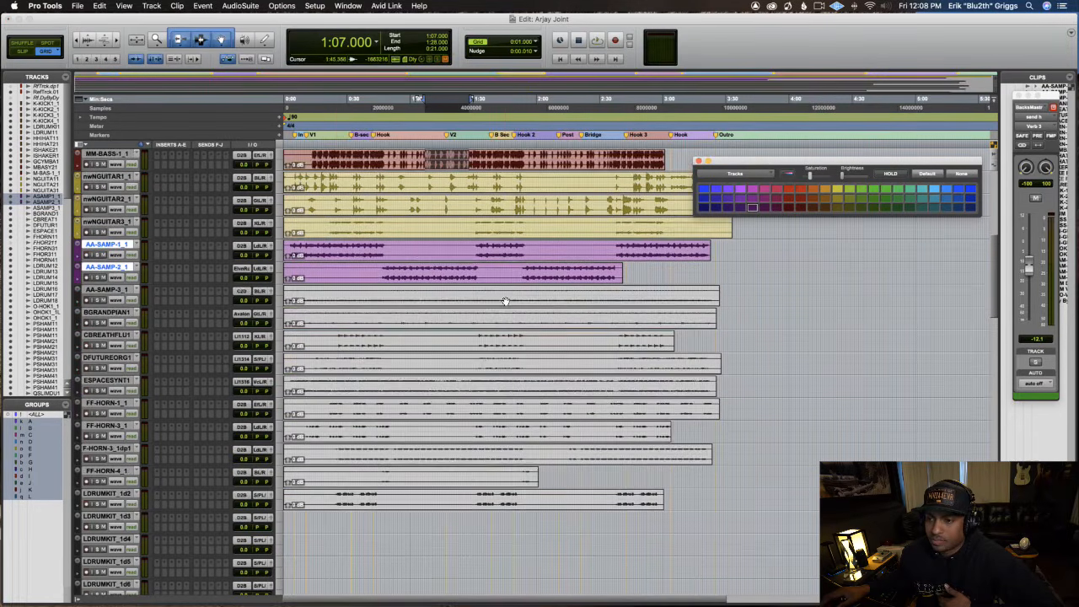
click(101, 290)
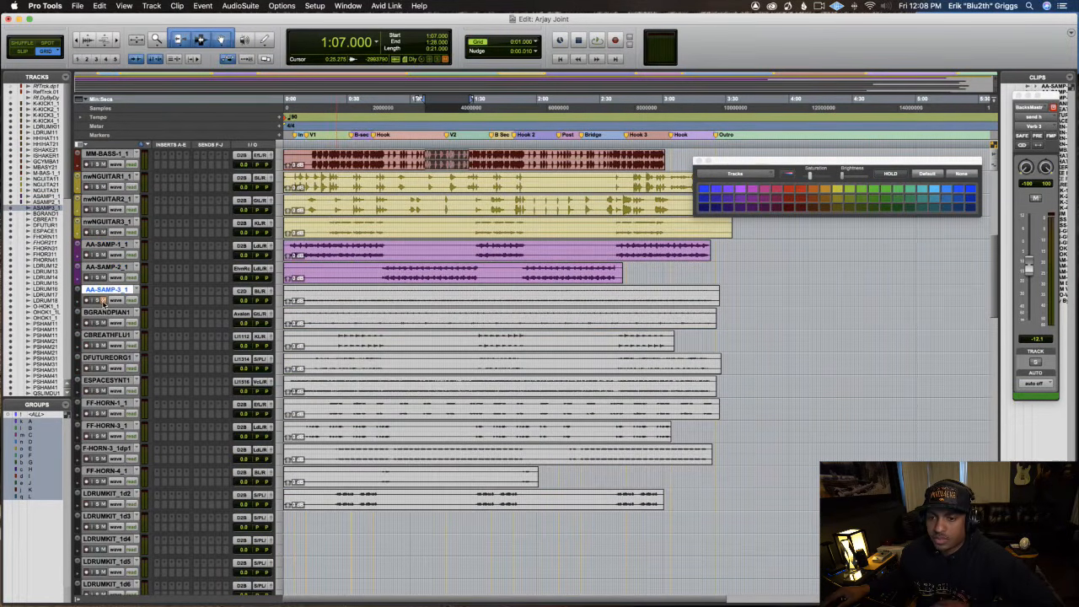
click(97, 302)
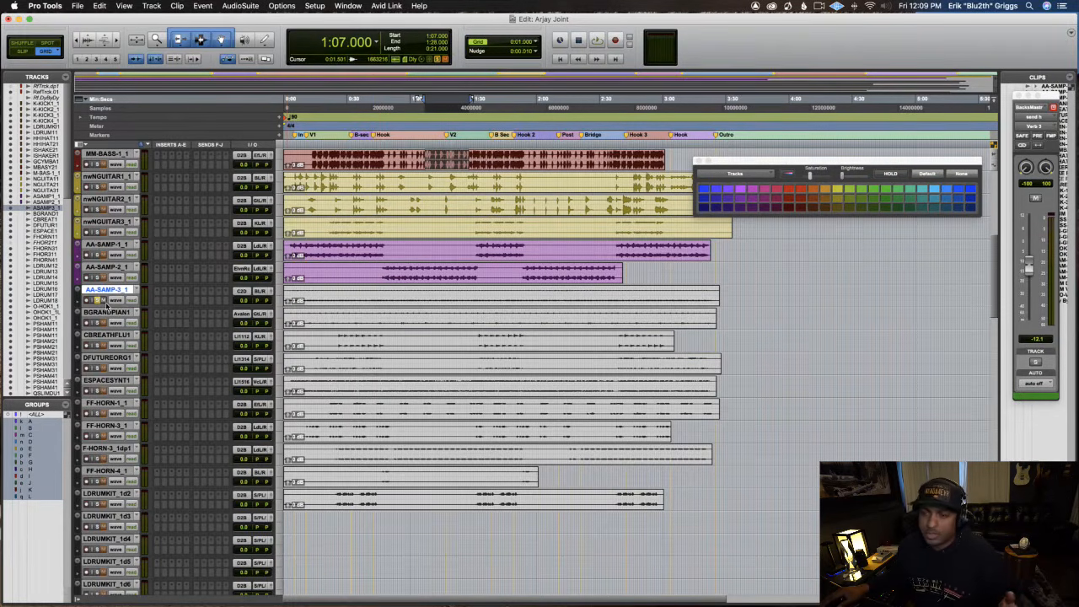
click(346, 108)
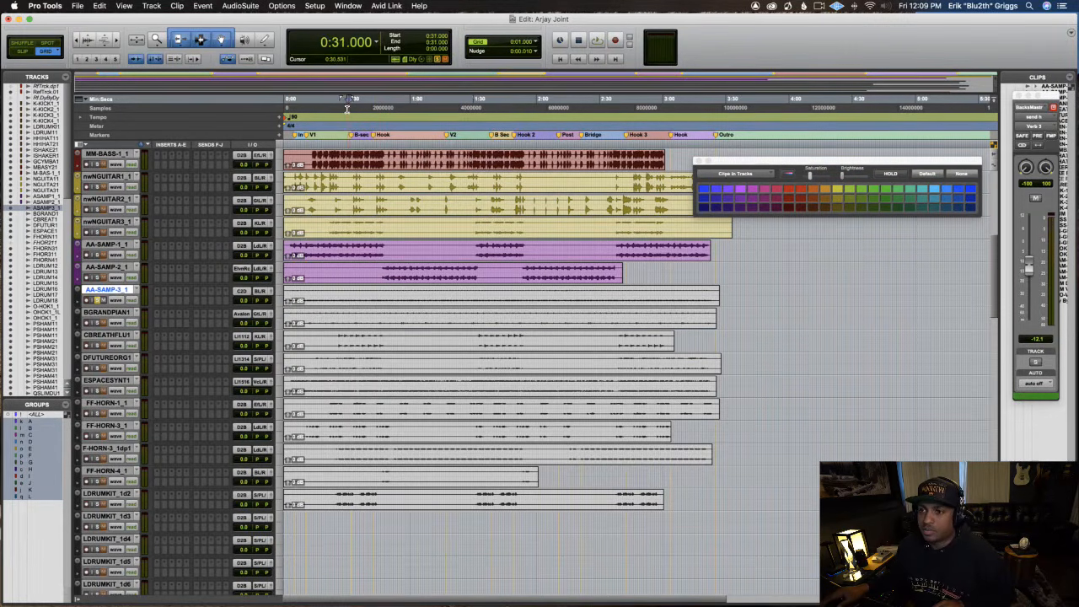
click(313, 110)
key(space)
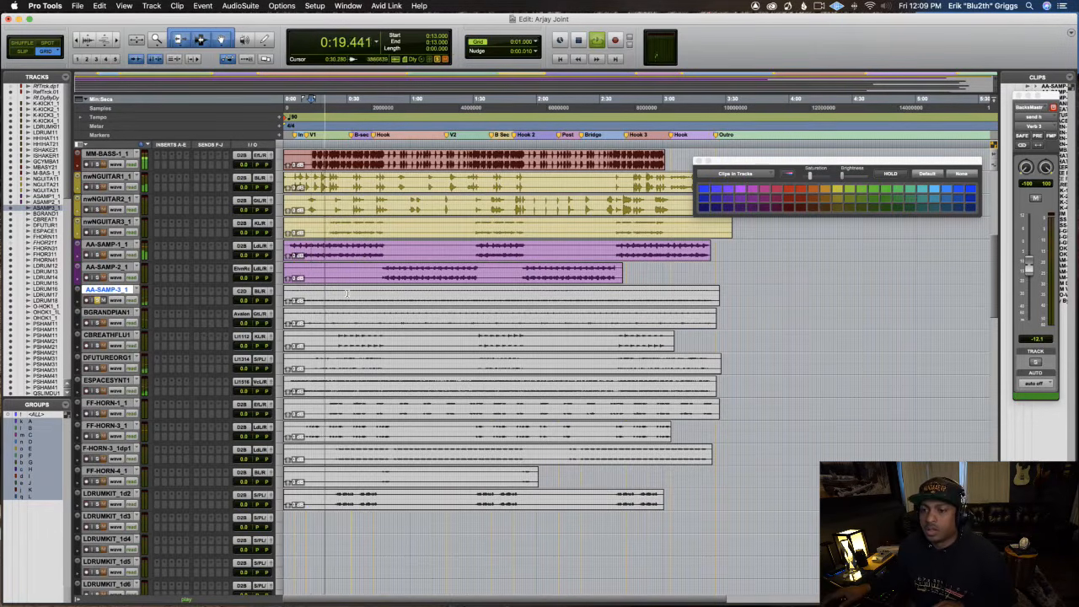
key(space)
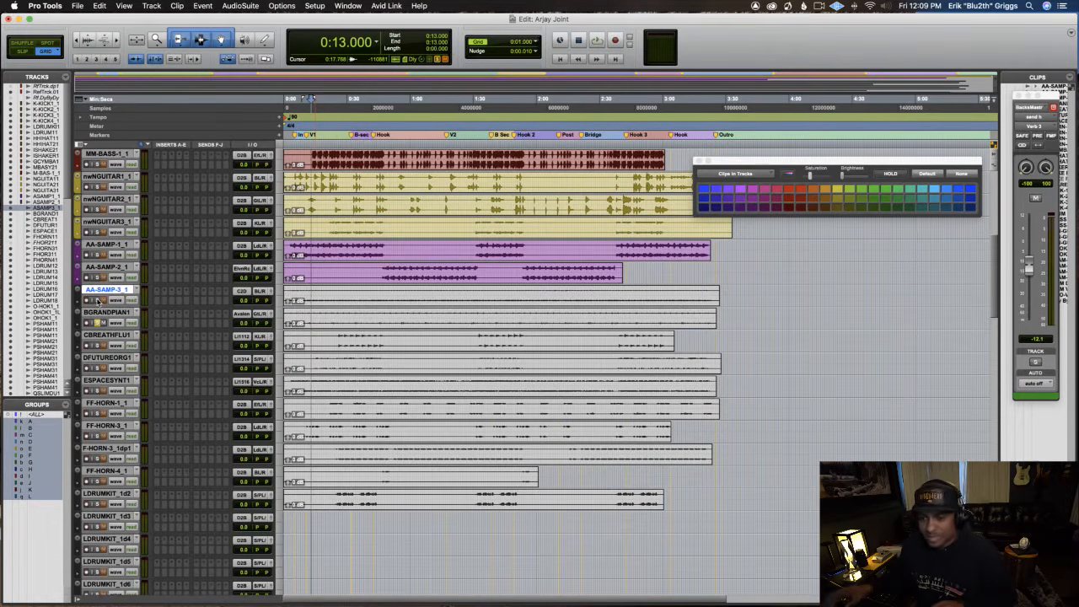
Play the soloed BGRANDPIAN1 track from 0:13 and color the AA-SAMP-3_1 clip dark purple.
key(space)
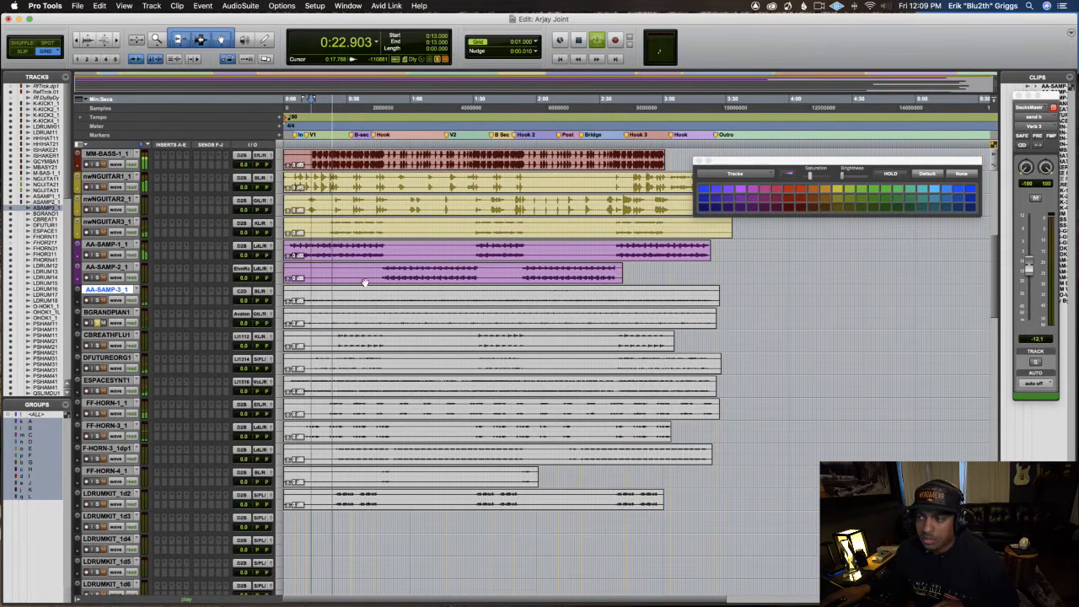
click(494, 279)
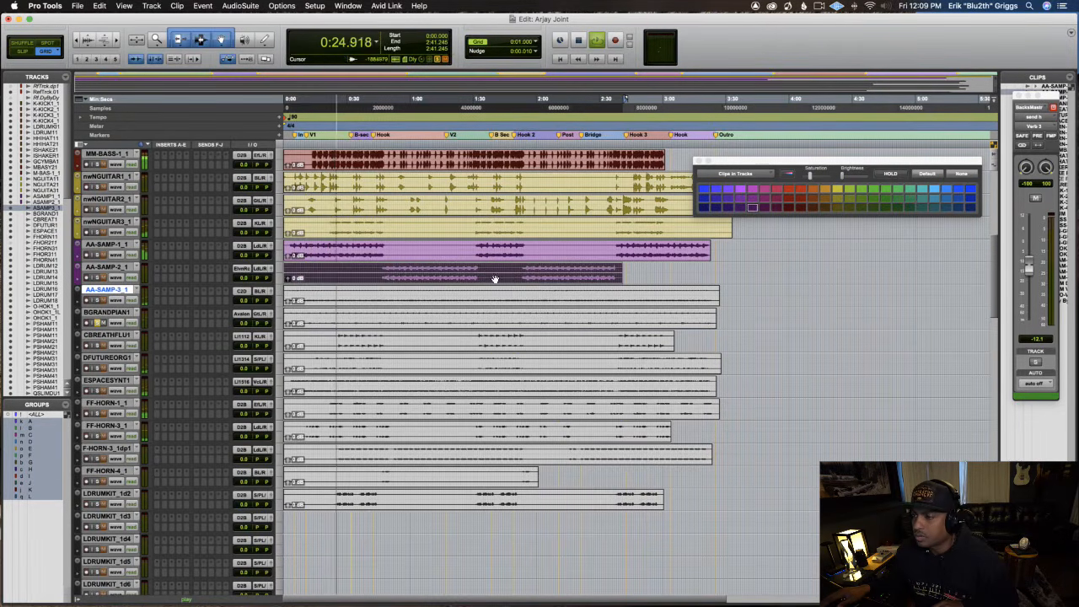
click(494, 302)
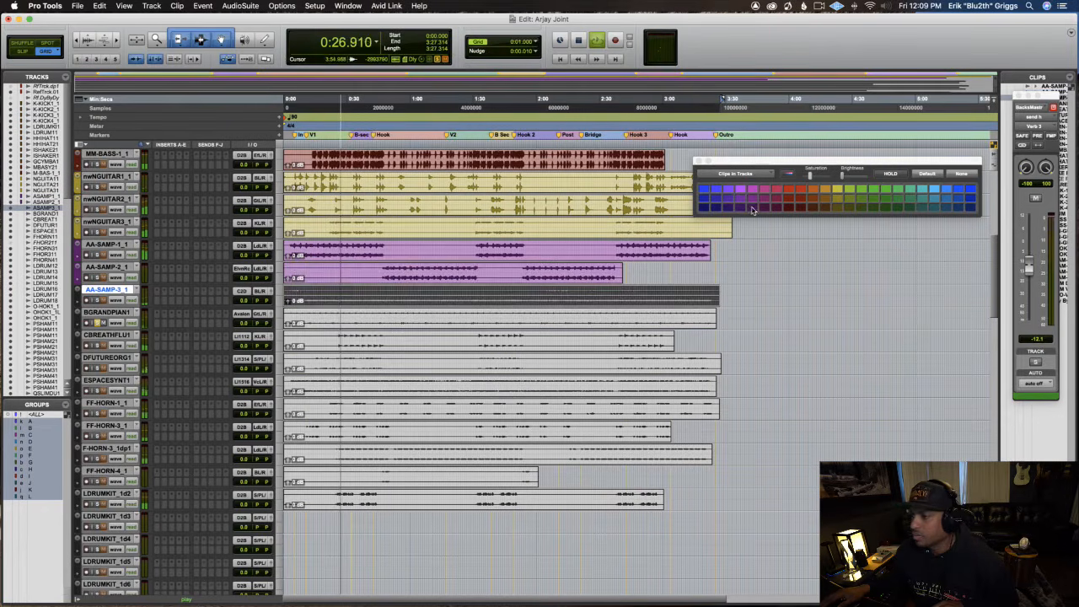
Color the BGRANDPIAN1 track light orange from the top row of the palette.
click(108, 313)
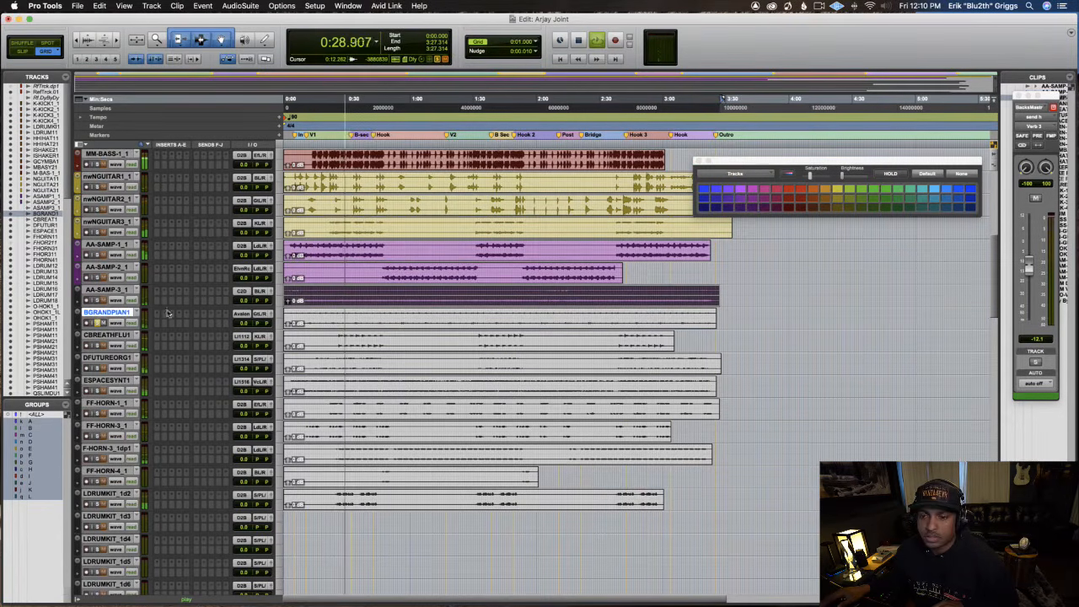
click(825, 201)
click(825, 193)
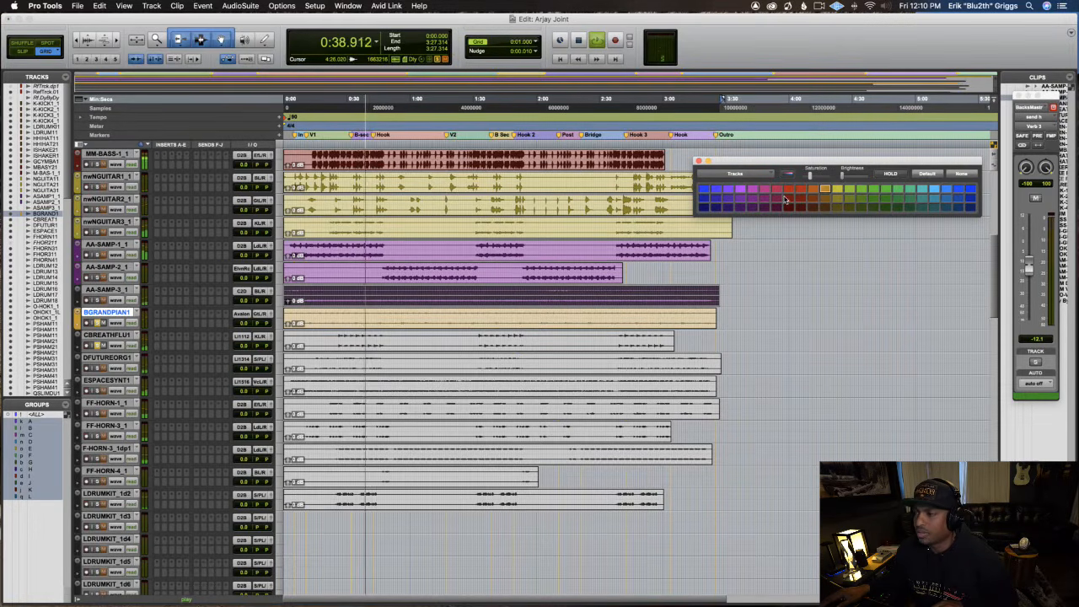
Color the BGRANDPIAN1 track red from the middle row of the palette.
click(789, 199)
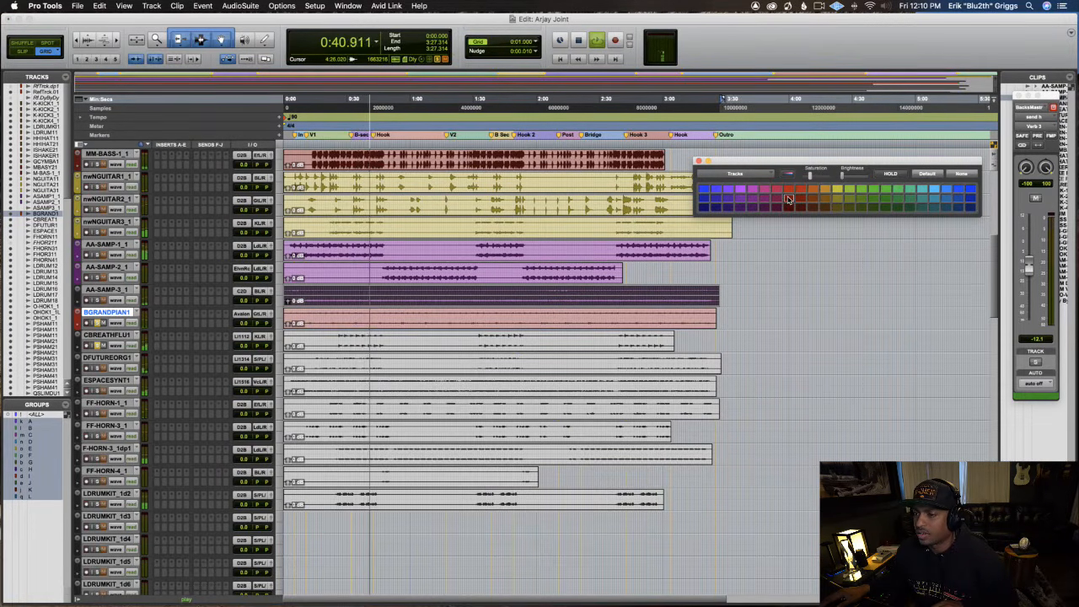
scroll(409, 265, up, 5)
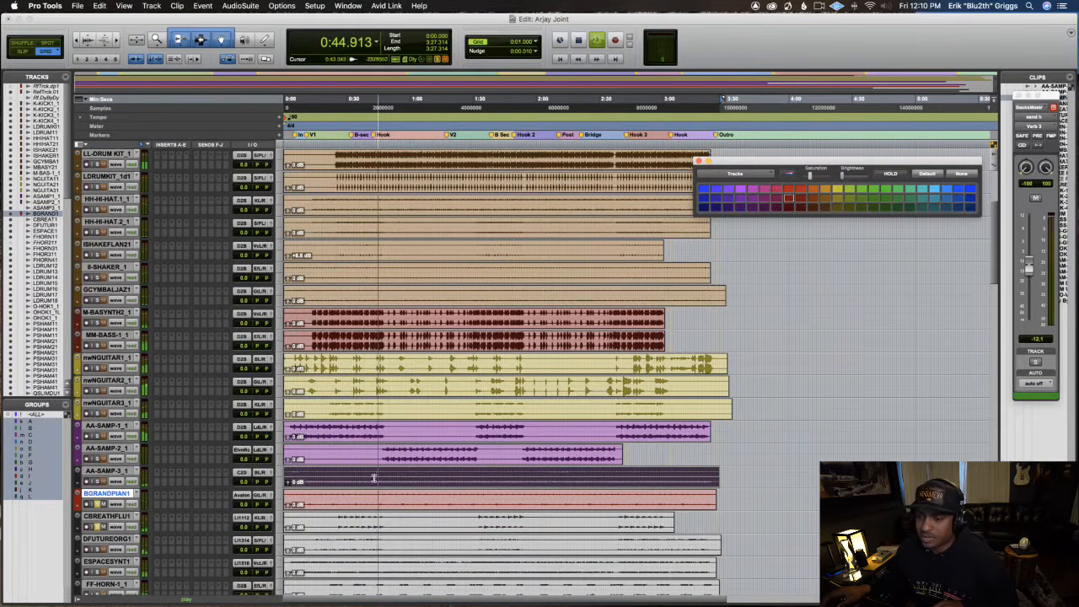
scroll(405, 337, down, 5)
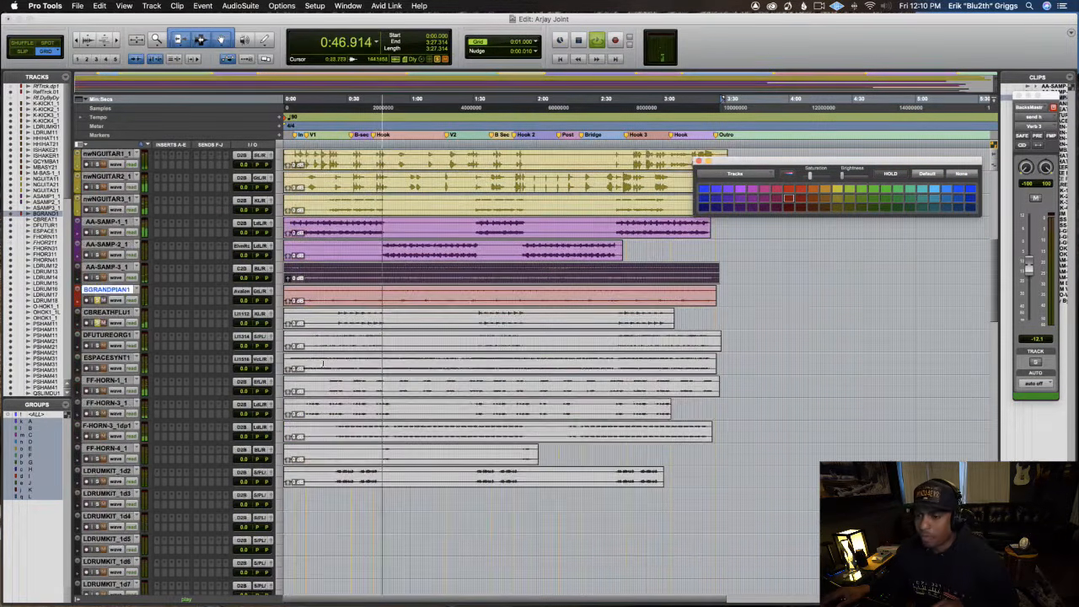
Solo the CBREATHFLU1 and DFUTUREORG1 tracks and listen to them from 0:31.
click(97, 346)
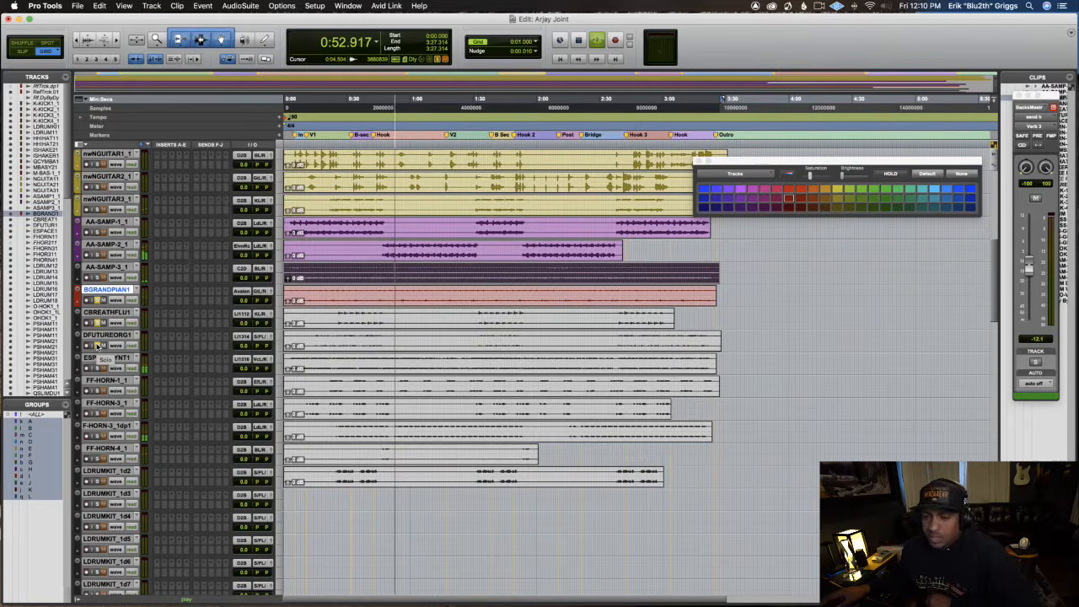
click(141, 312)
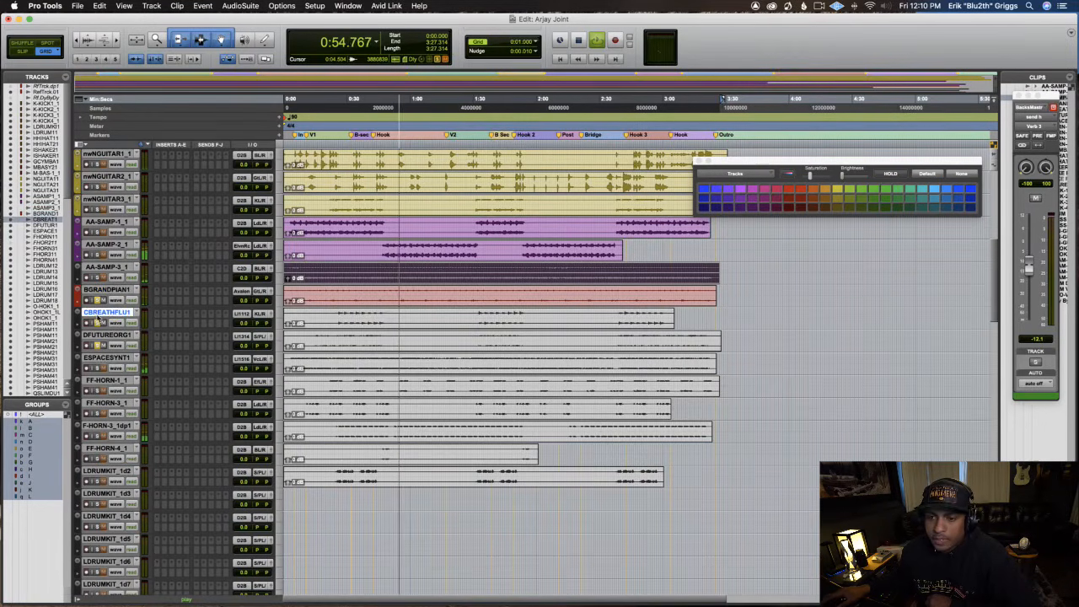
click(349, 108)
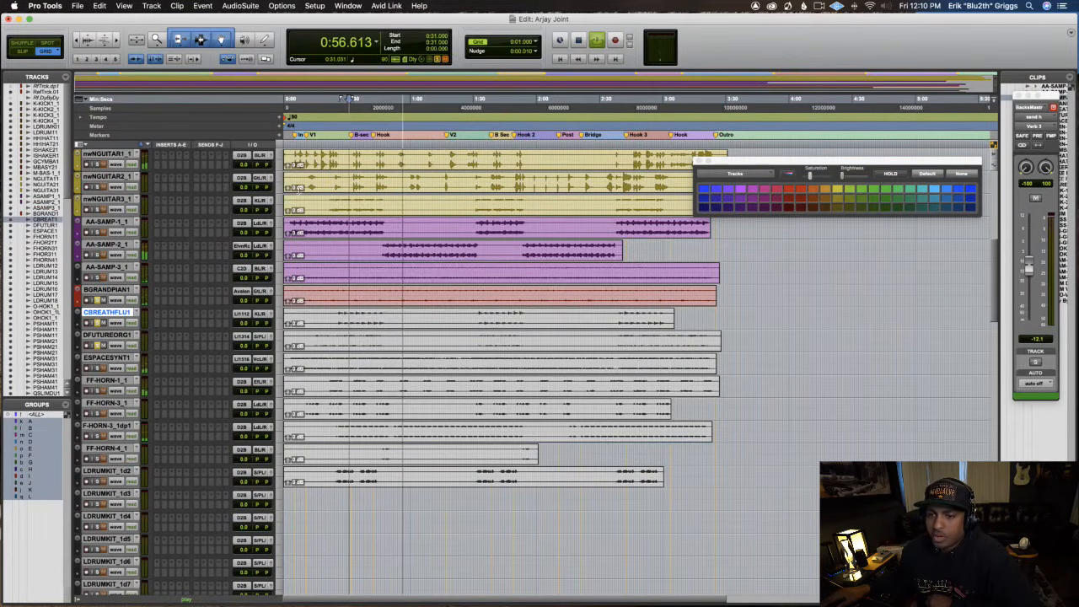
key(space)
key(space)
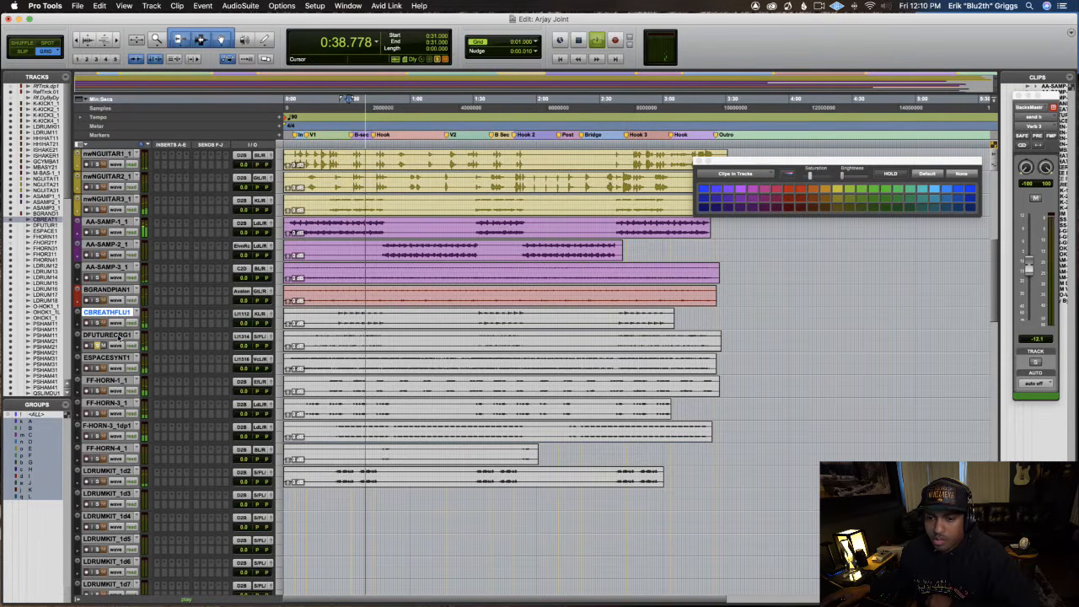
Listen to the DFUTUREORG1 and ESPACESYNT1 tracks in solo, and stop playback.
click(120, 337)
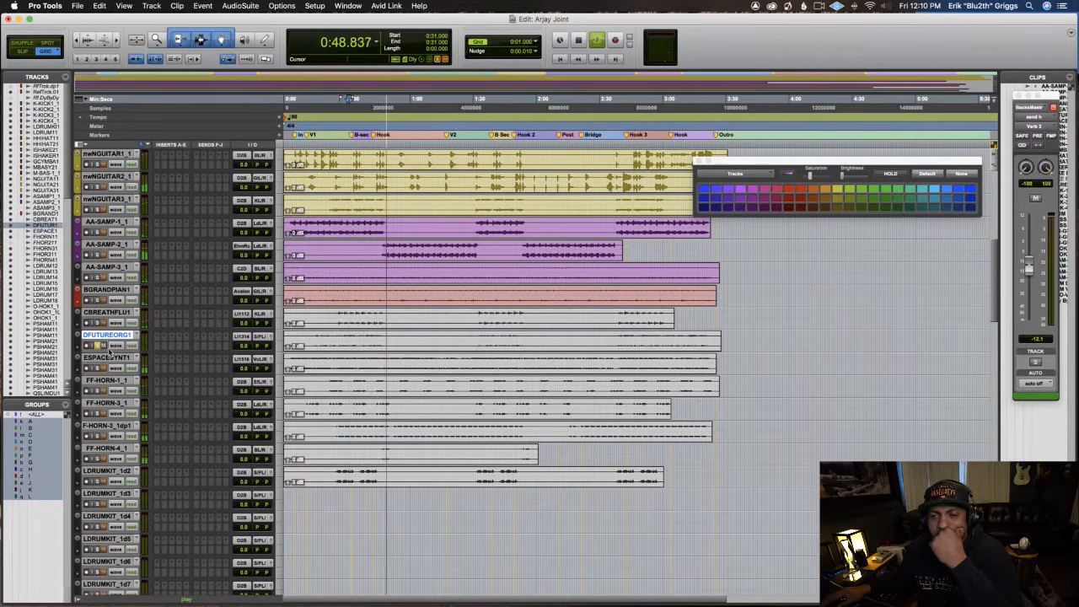
click(110, 357)
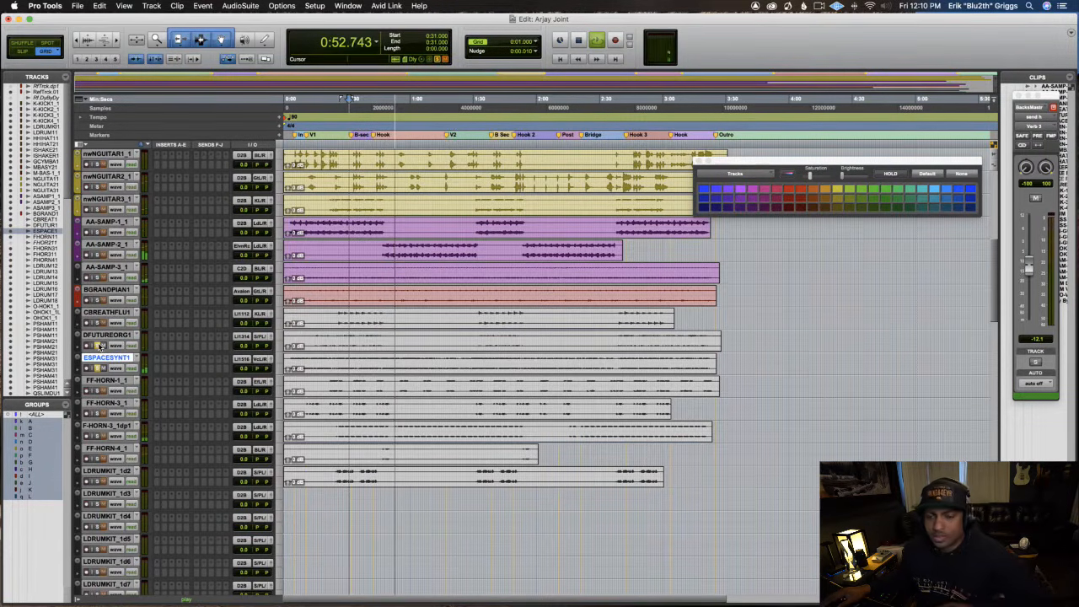
key(space)
click(124, 336)
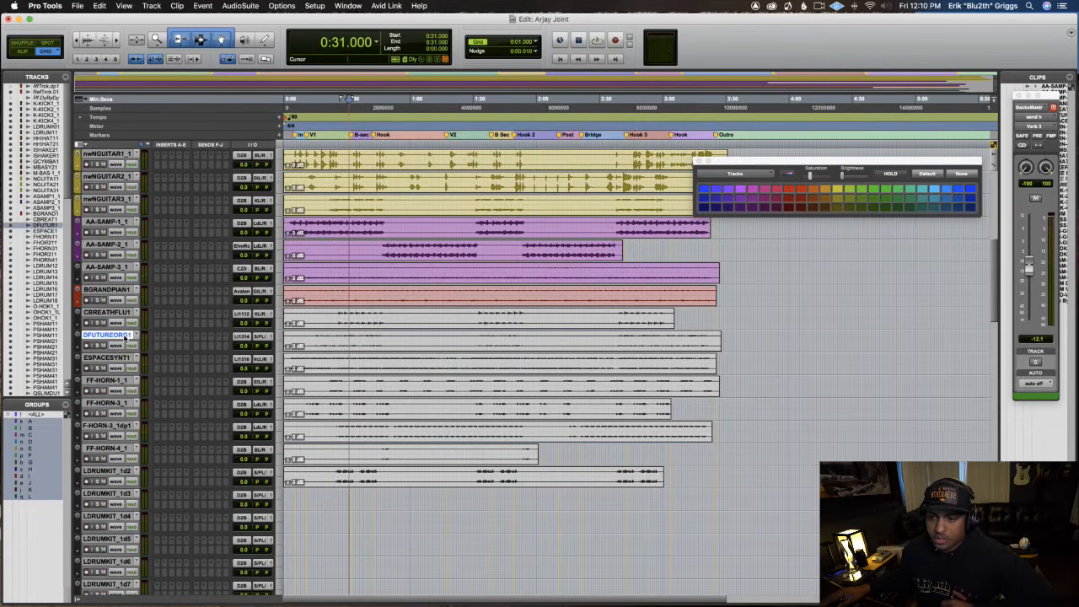
Solo CBREATHFLU1, DFUTUREORG1 and ESPACESYNT1 together and play them briefly from 0:31.
click(111, 313)
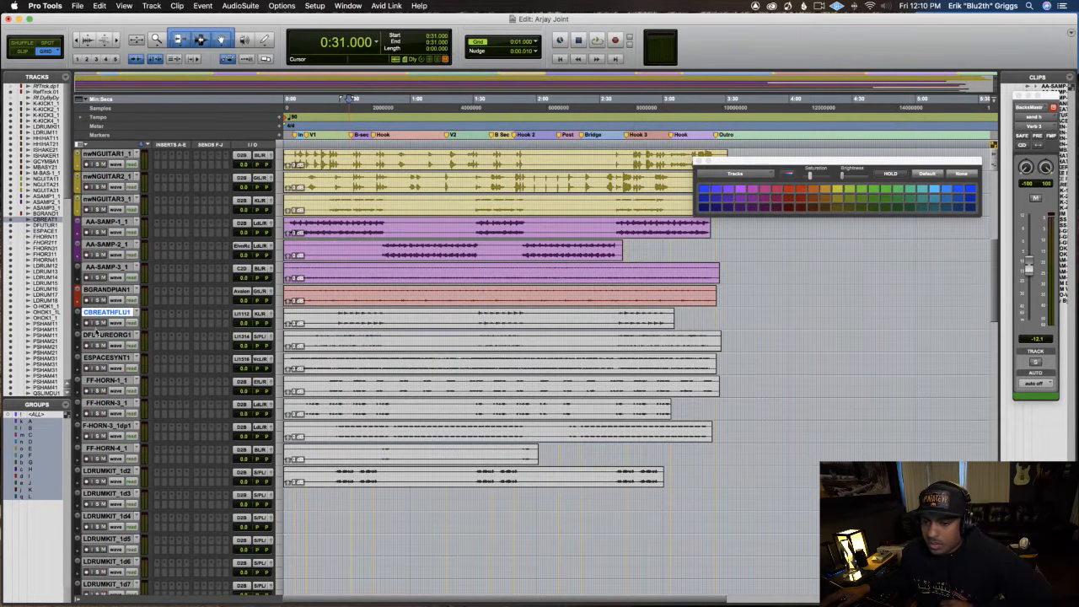
click(97, 324)
key(space)
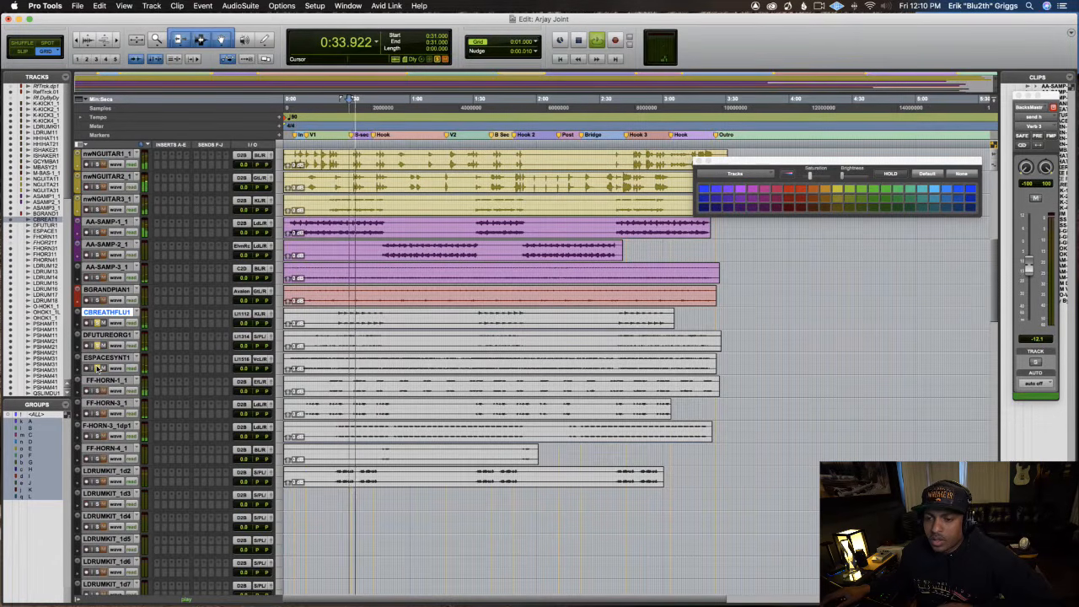
key(space)
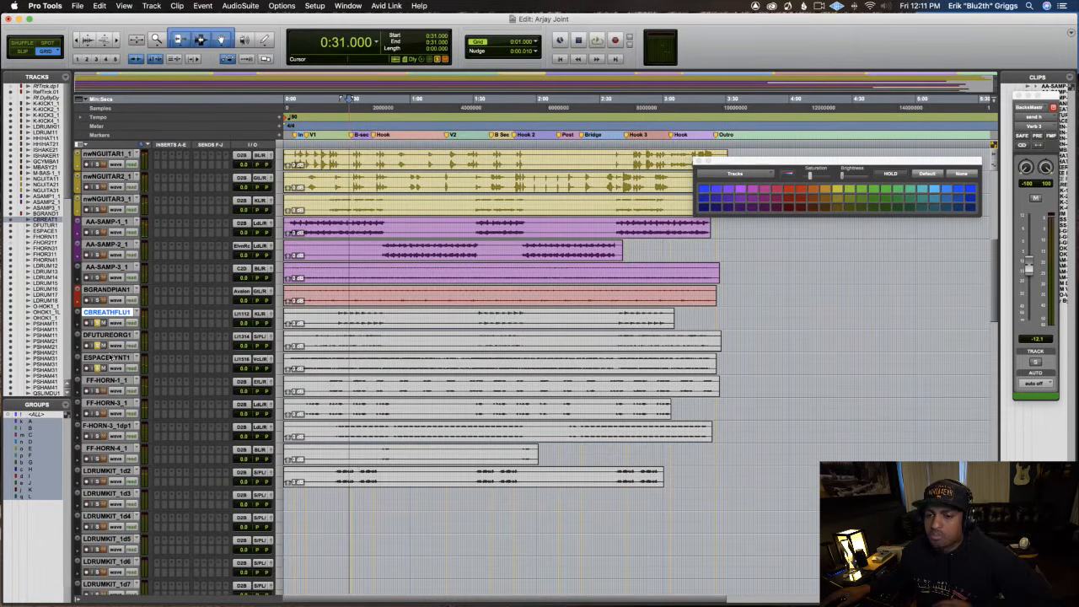
Color the CBREATHFLU1, DFUTUREORG1 and ESPACESYNT1 tracks blue from the first swatch of the palette's top row.
shift+click(109, 358)
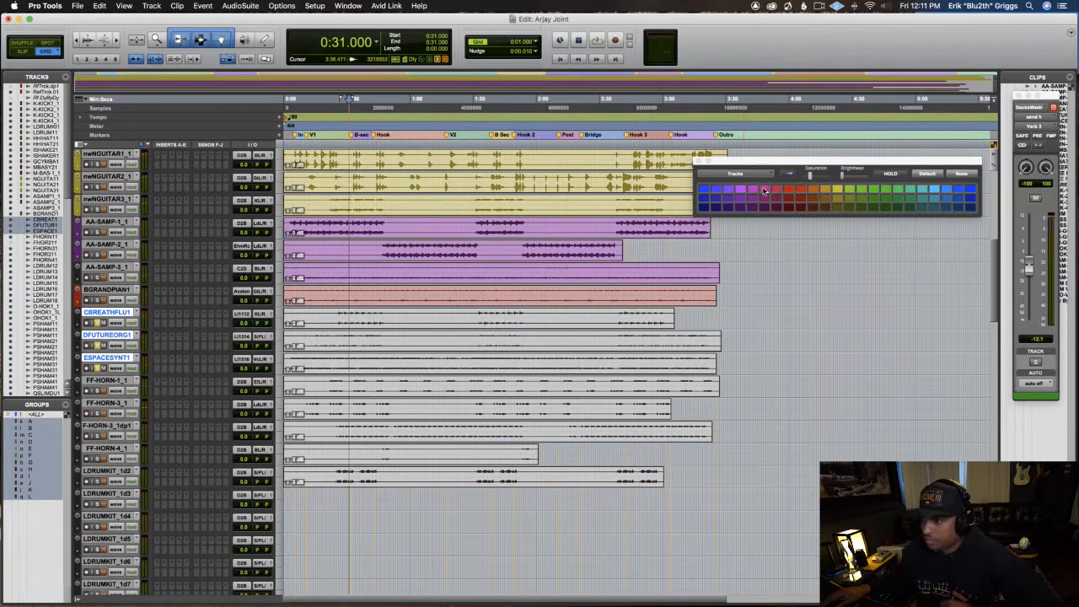
click(752, 197)
click(729, 190)
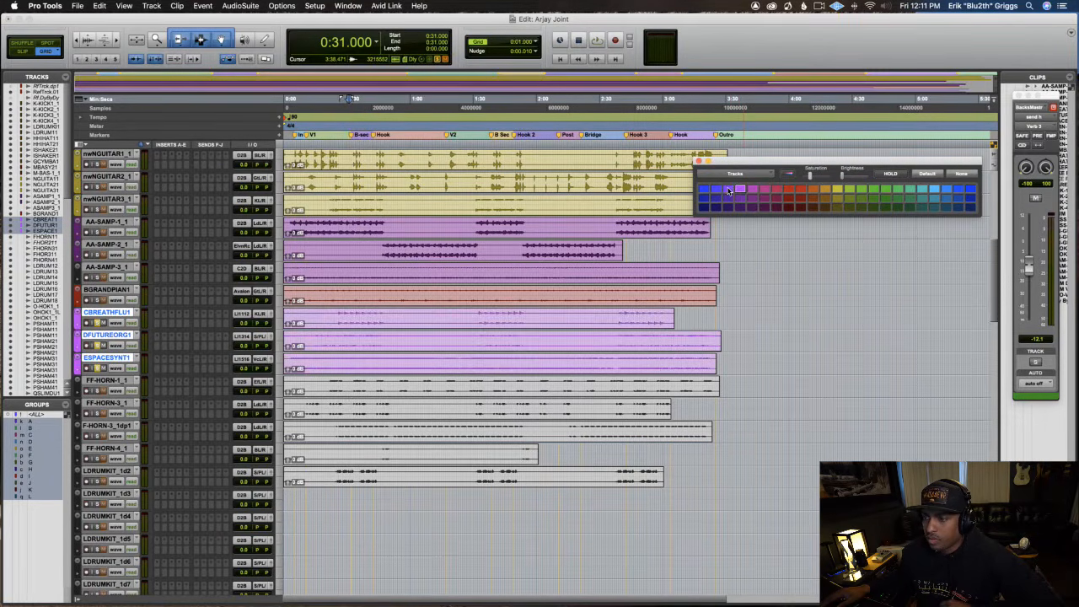
click(703, 190)
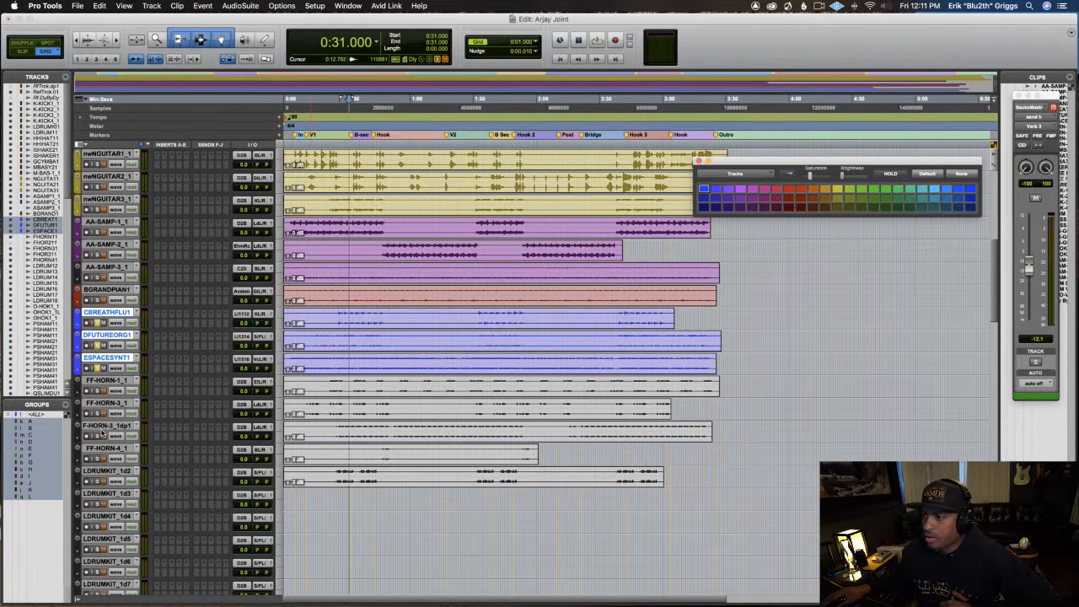
Solo the FF-HORN tracks, starting with FF-HORN-1_1, and listen to them from 0:34.
scroll(103, 433, down, 2)
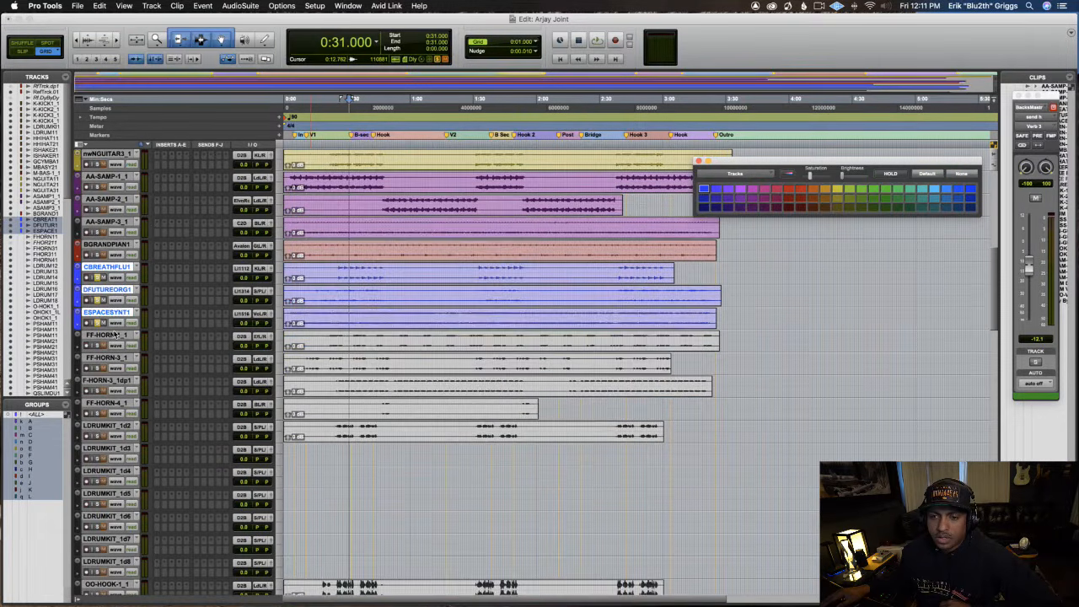
click(114, 336)
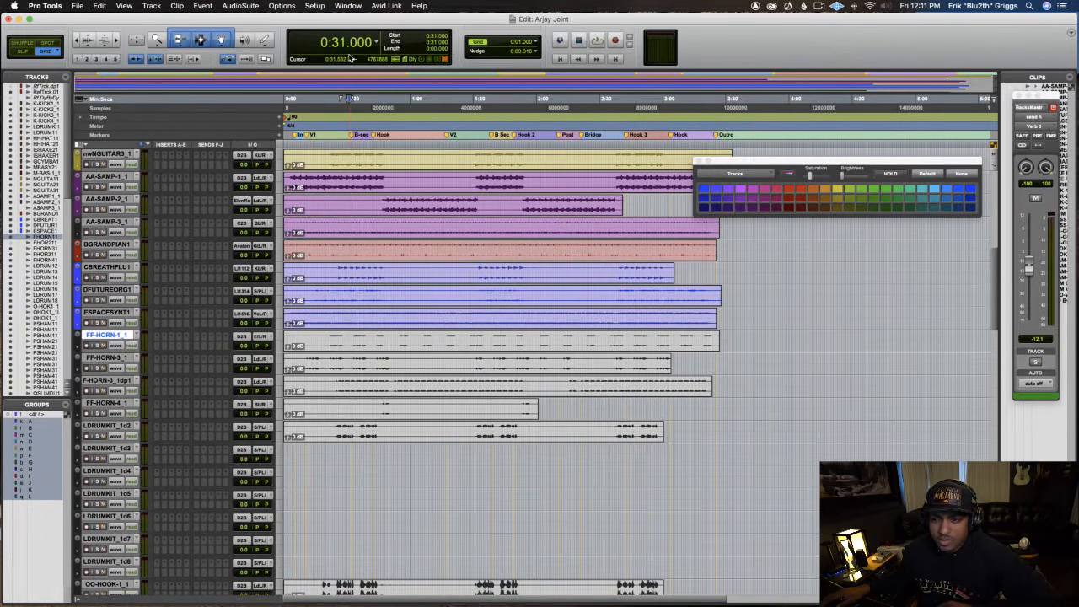
click(356, 103)
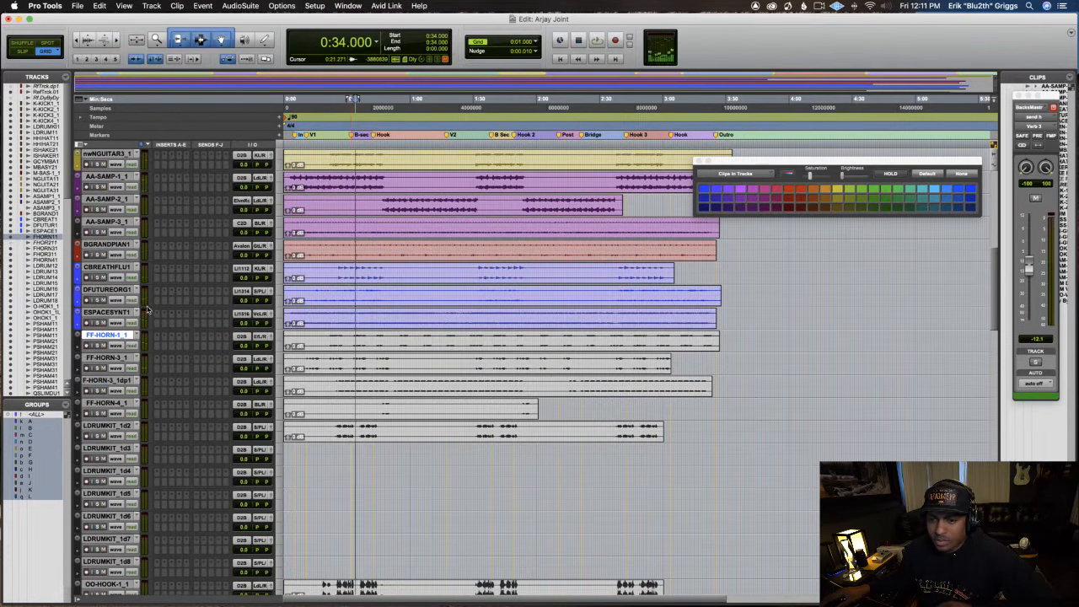
key(space)
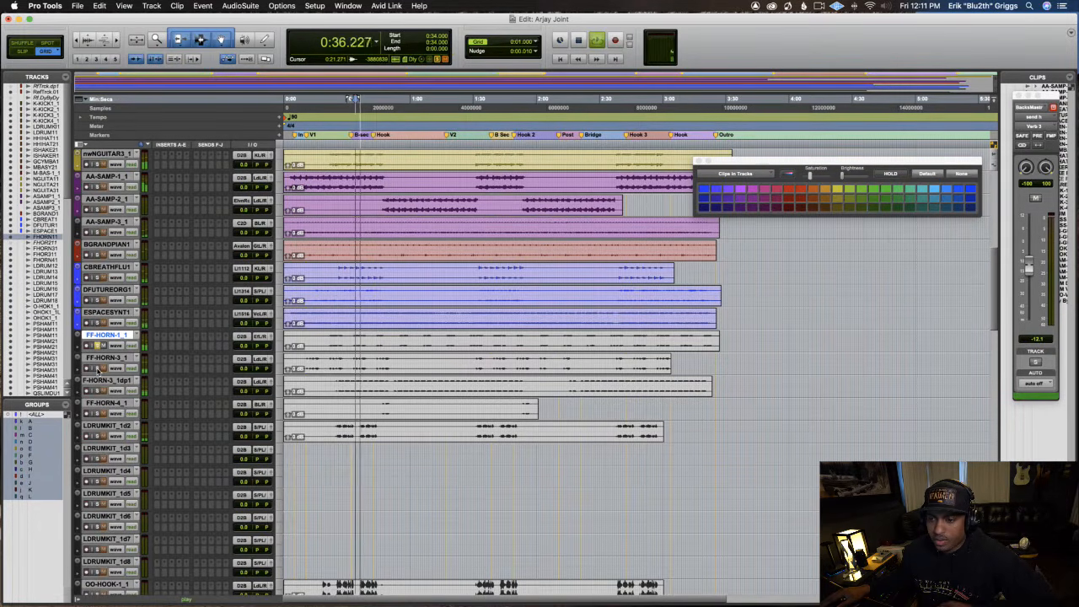
click(98, 368)
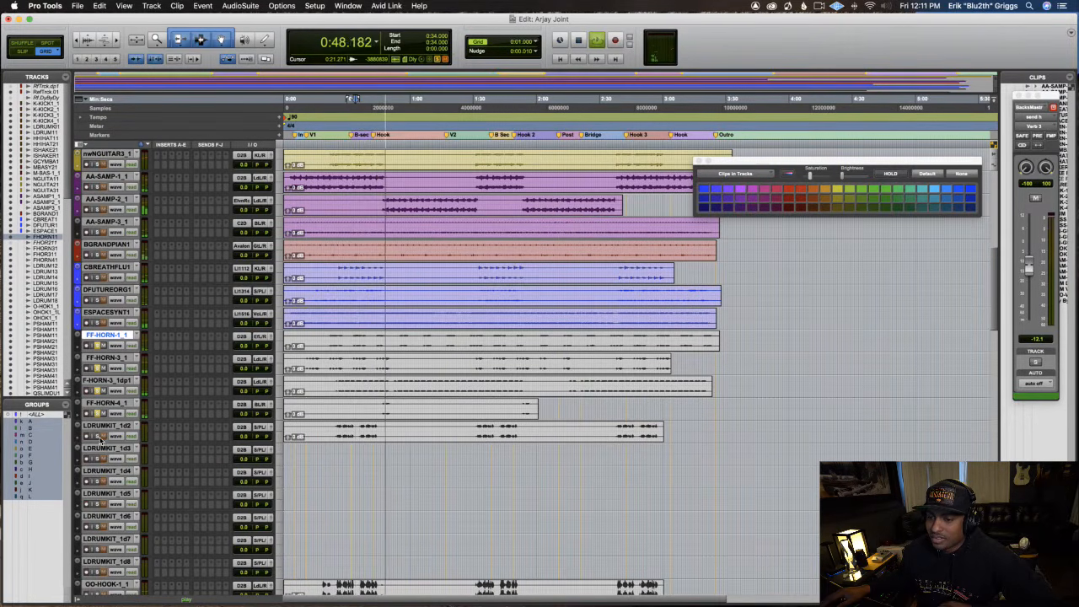
Add LDRUMKIT_1d2 to the soloed horn tracks and replay the passage from 0:34.
key(space)
key(space)
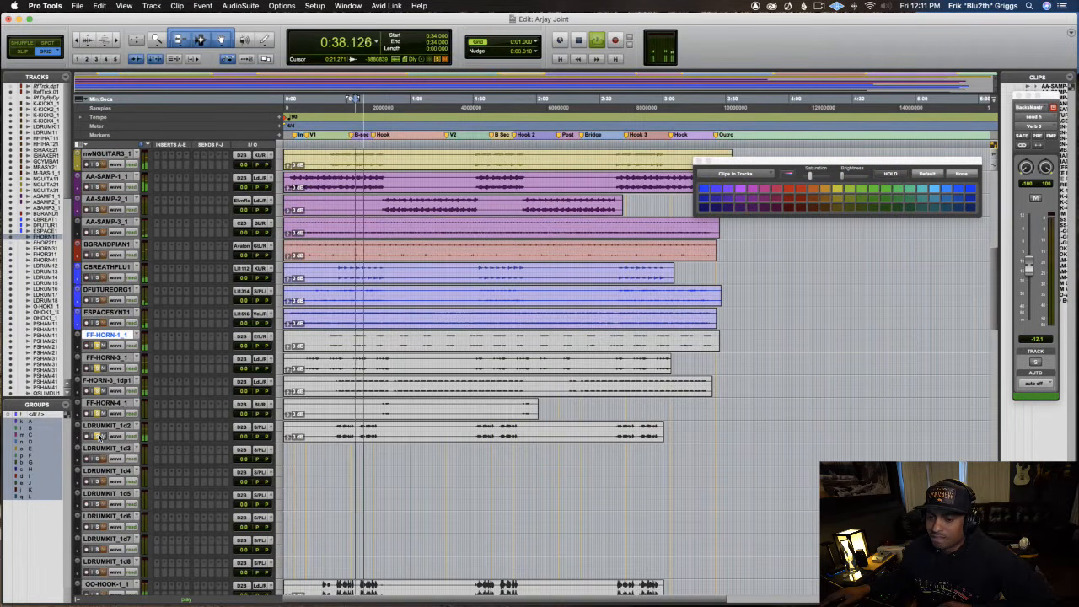
key(space)
Move the LDRUMKIT_1d2 track below LDRUMKIT_1d8, directly above OO-HOOK-1_1.
click(104, 429)
scroll(105, 431, down, 8)
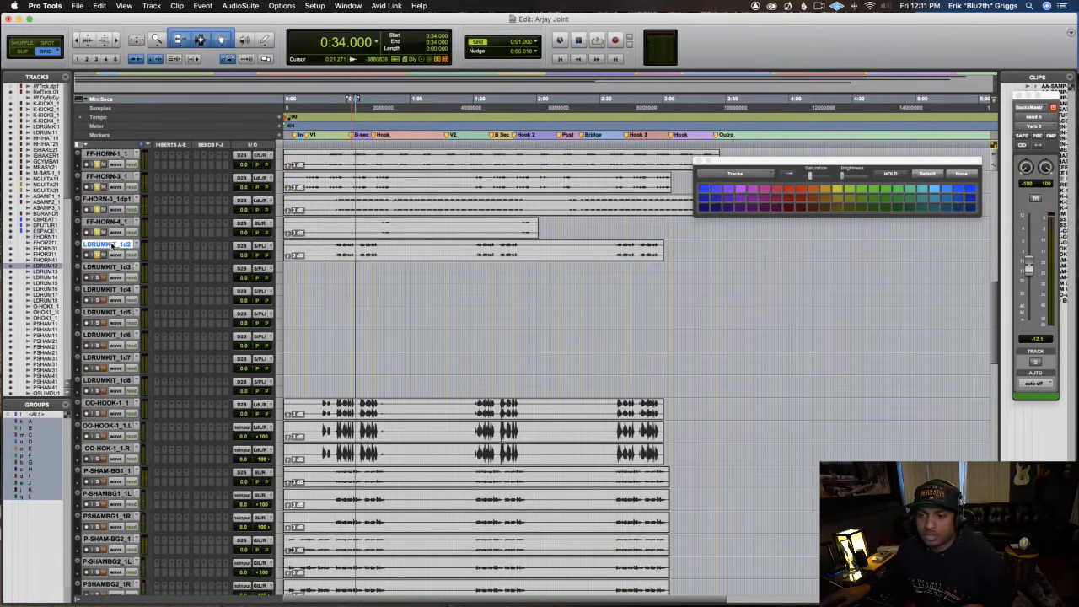
drag(112, 245, 110, 390)
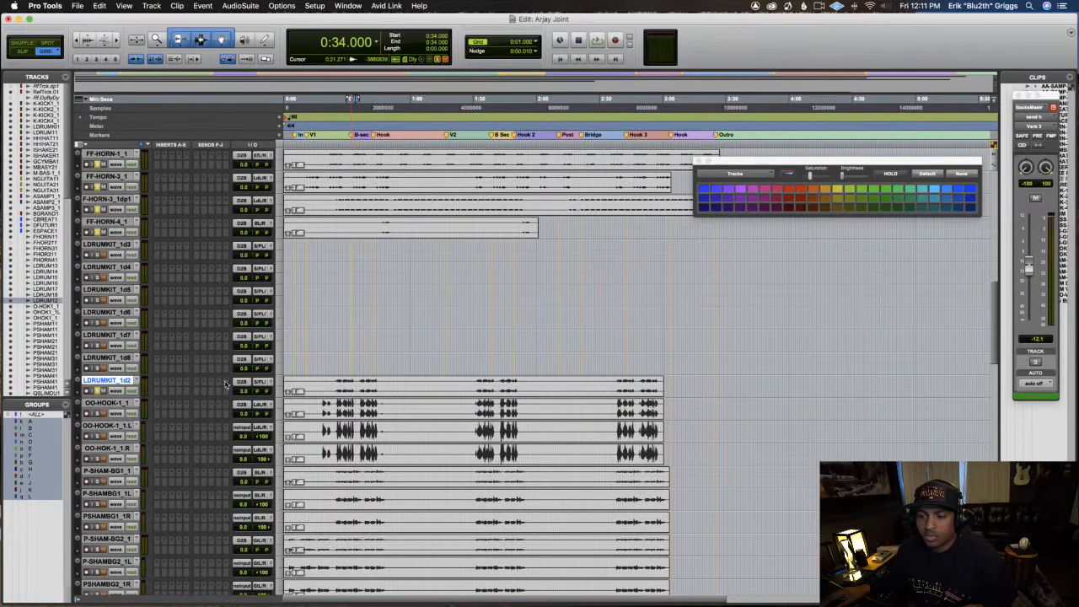
Solo LDRUMKIT_1d2 and OO-HOOK-1_1 and compare them by playing from 0:26 with the waveforms enlarged.
key(t)
key(t)
key(t)
key(t)
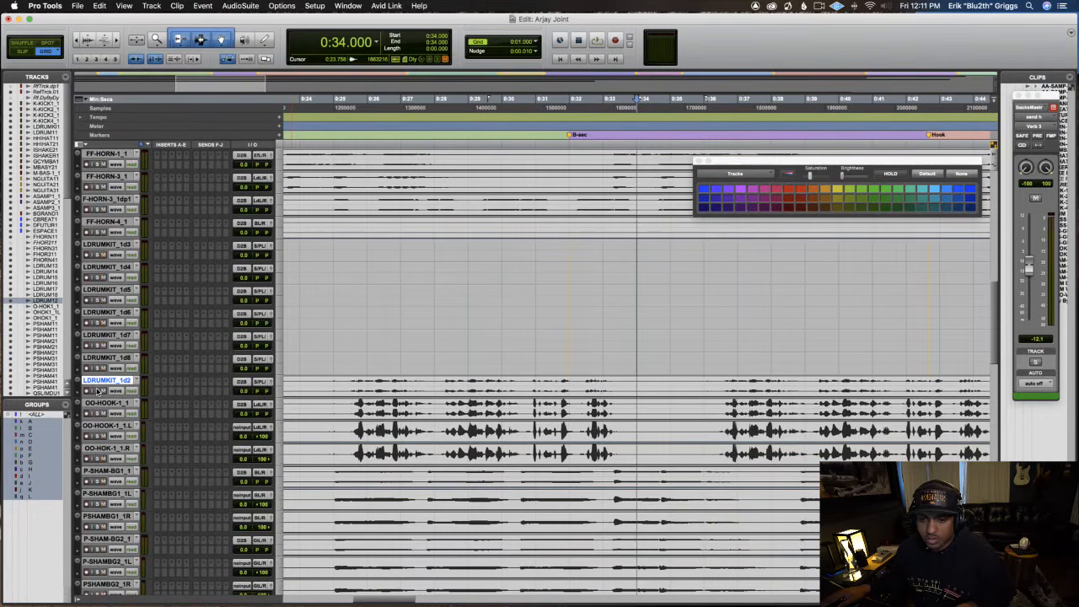
click(369, 124)
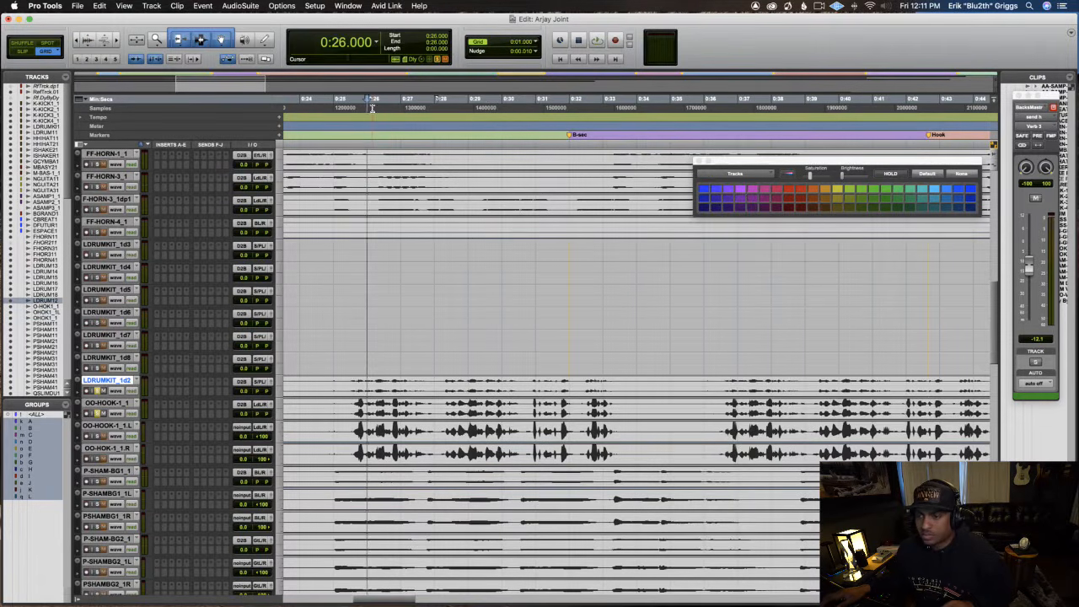
key(space)
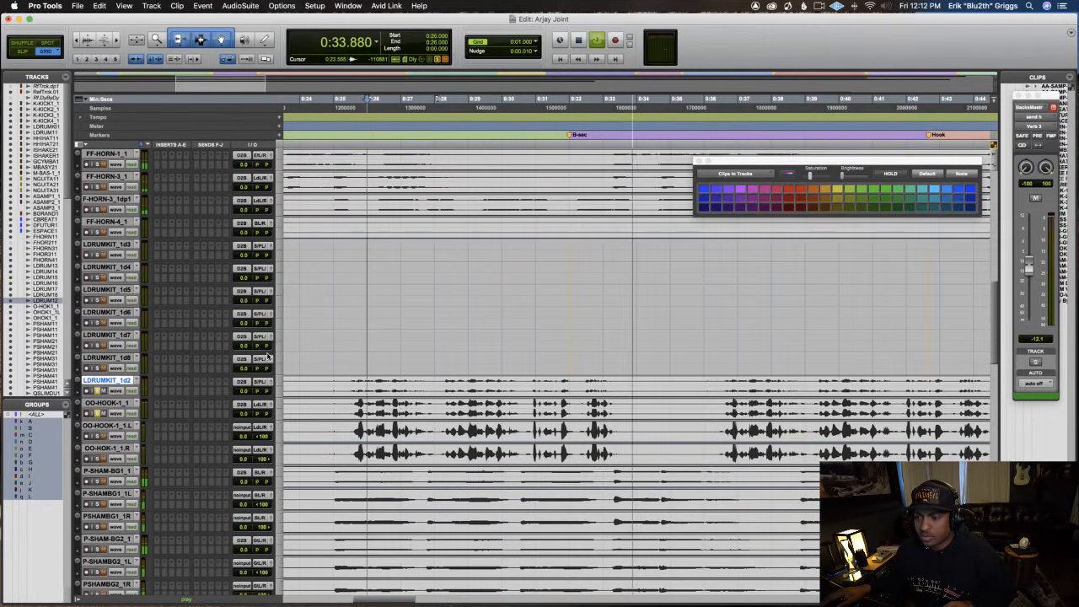
key(space)
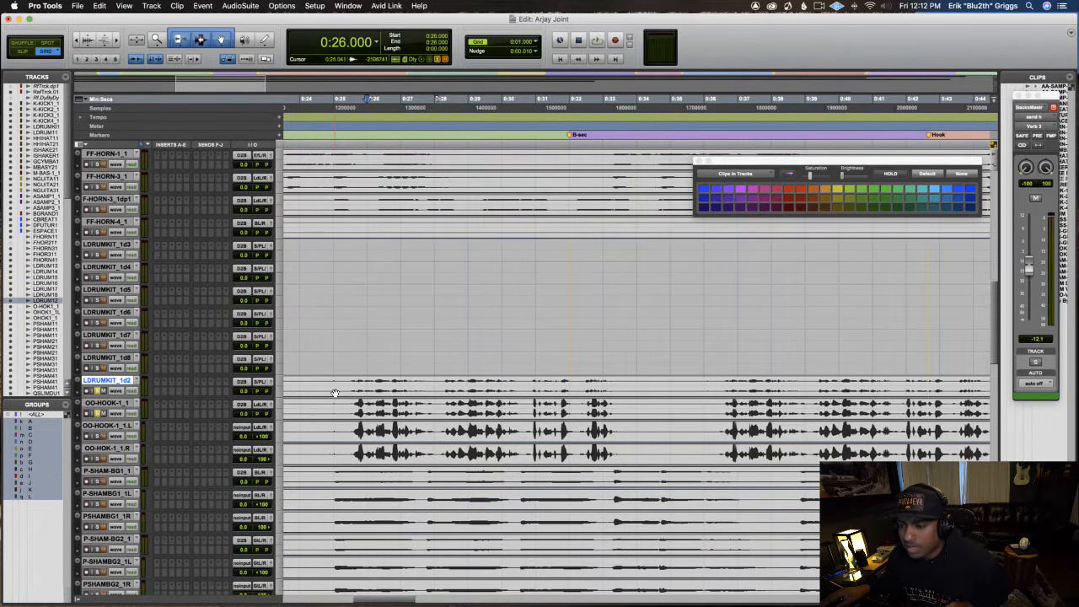
Hide the split mono tracks OO-HOOK-1_1.L and OO-HOK-1_1.R.
key(super+bracketleft)
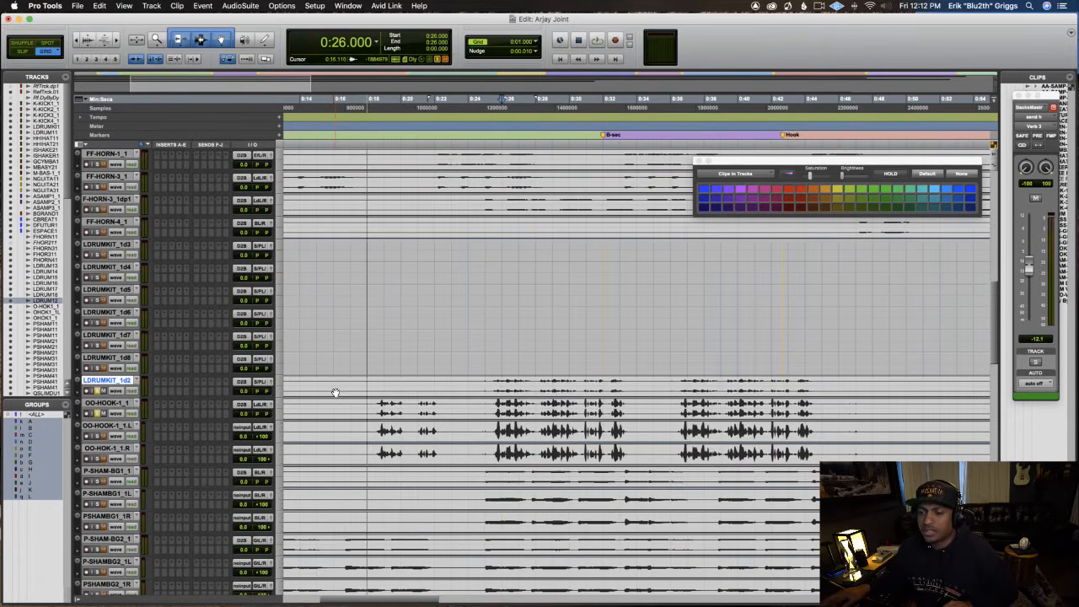
click(116, 426)
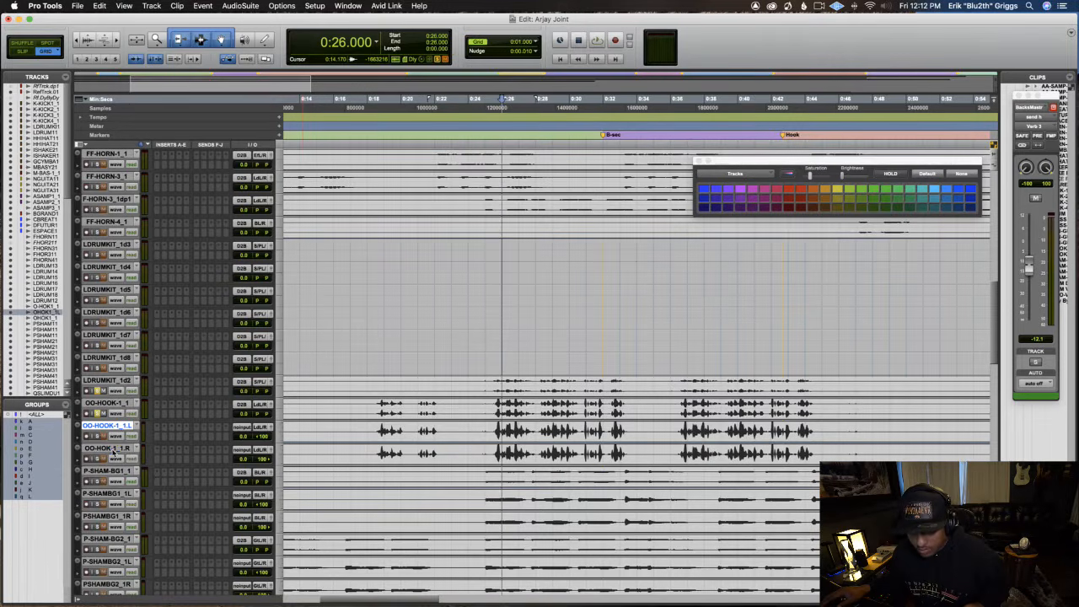
shift+click(112, 449)
right_click(113, 448)
click(153, 461)
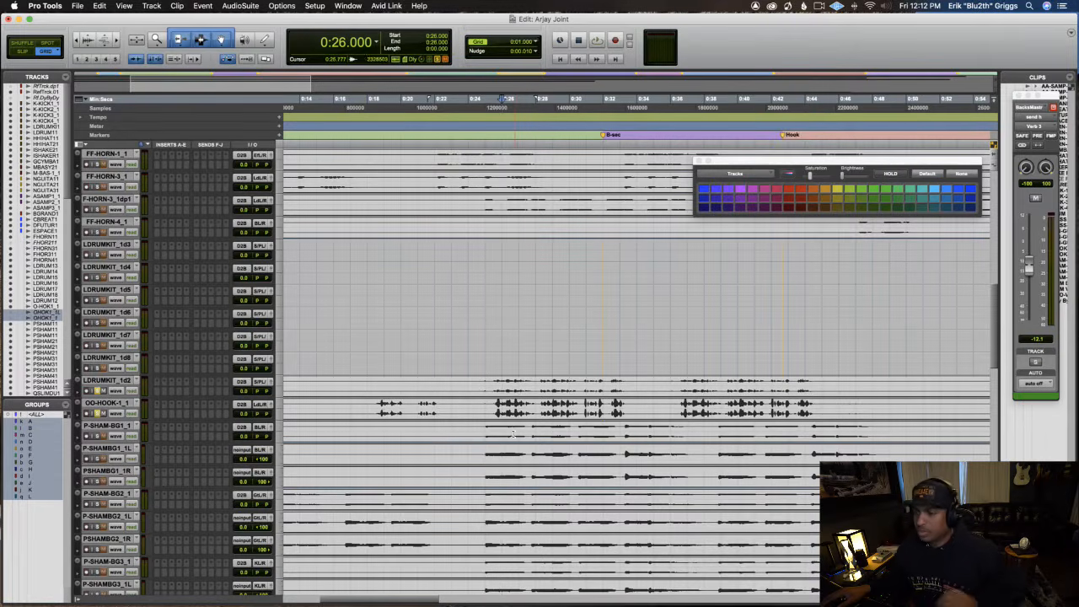
Hide and make inactive P-SHAM-BG1_1 to P-SHAM-BG4_1 plus the duplicates PSHAMBG1_1R, P-SHAMBG2_1L, P-SHAMBG3_1L and P-SHAMBG4_1L.
scroll(496, 438, down, 8)
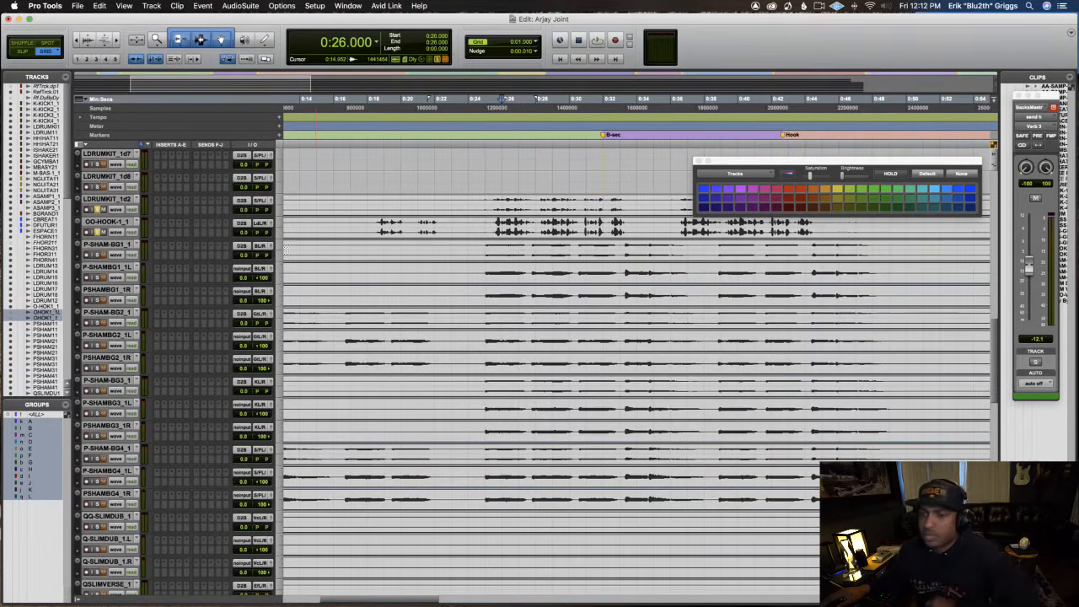
click(111, 245)
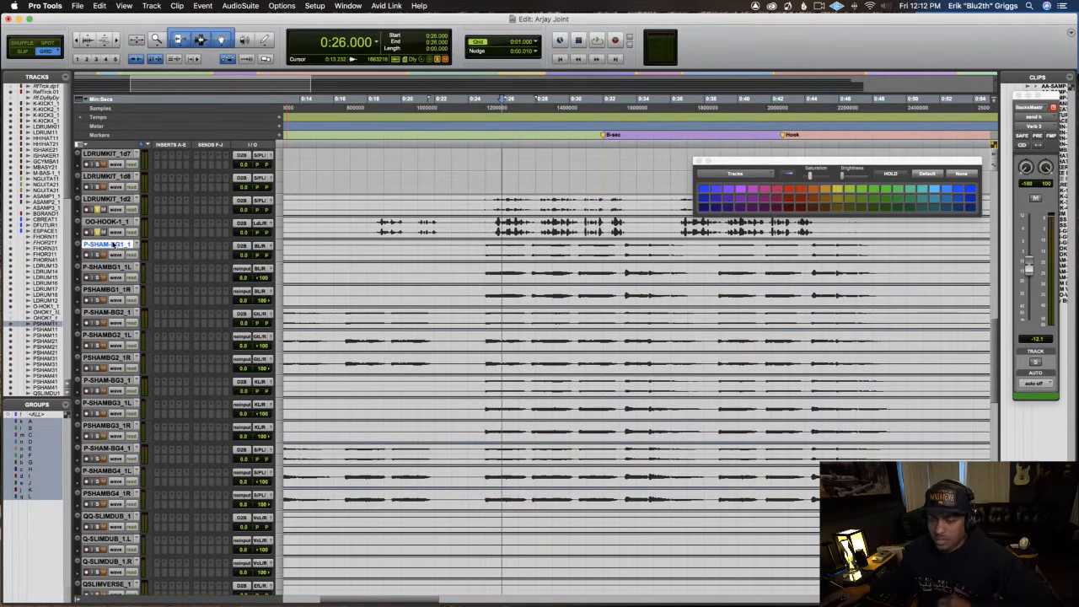
shift+click(113, 290)
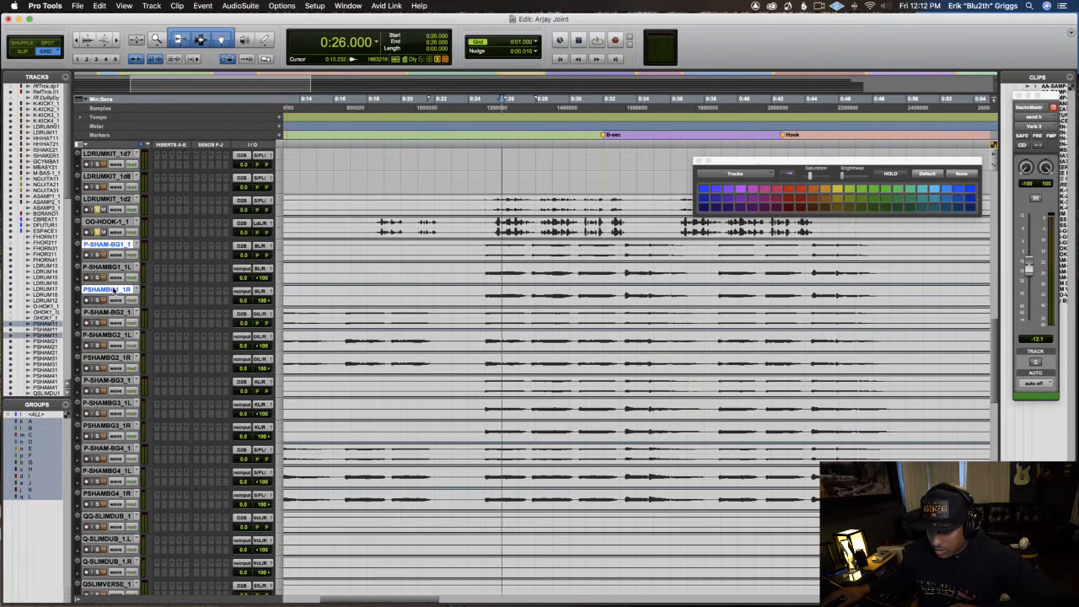
shift+click(112, 312)
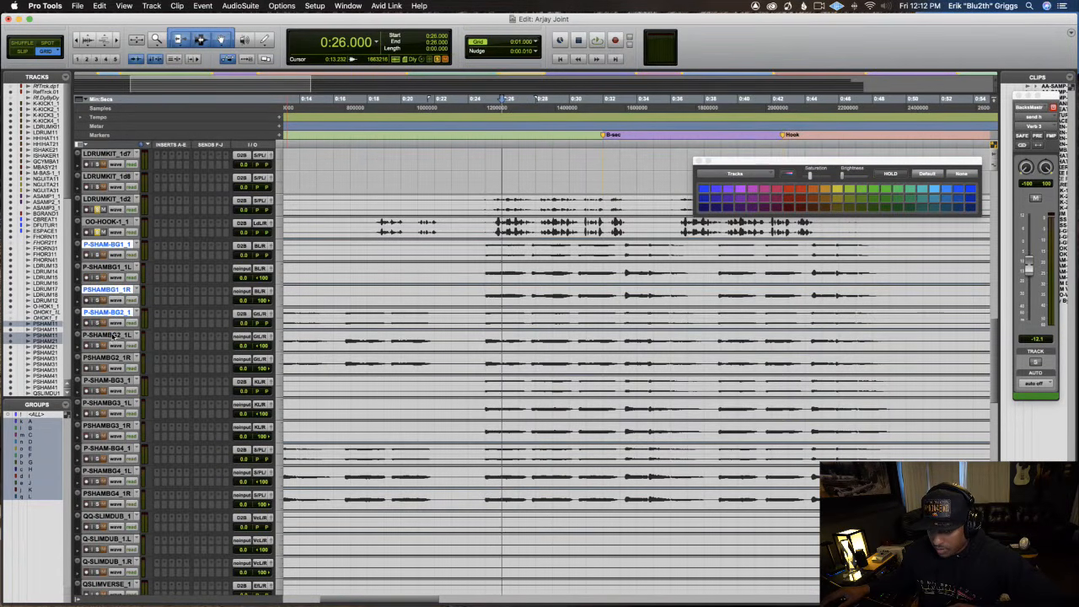
super+click(113, 336)
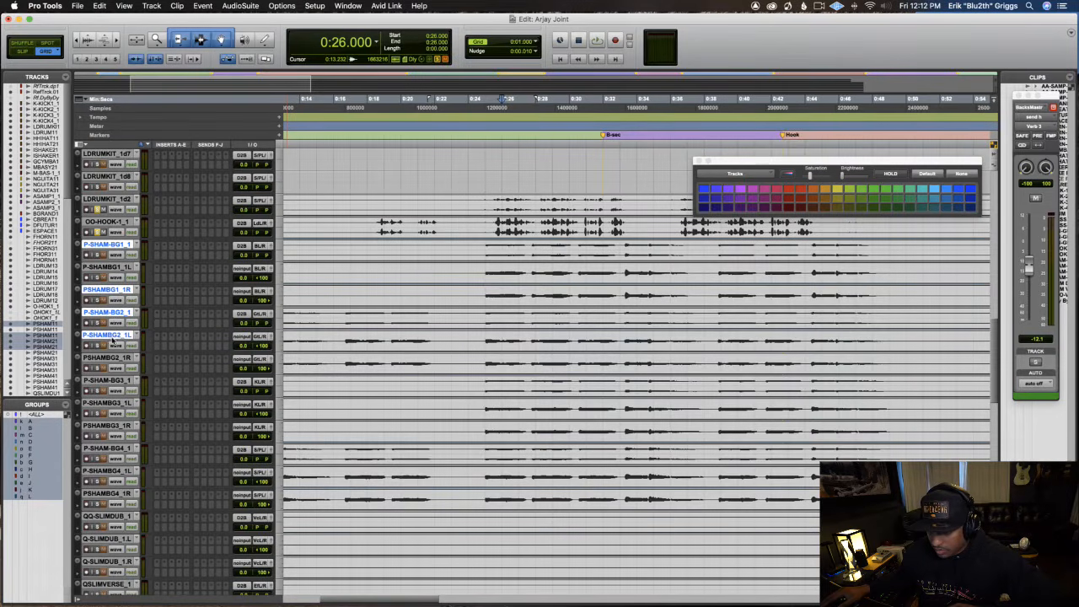
super+click(110, 384)
super+click(112, 403)
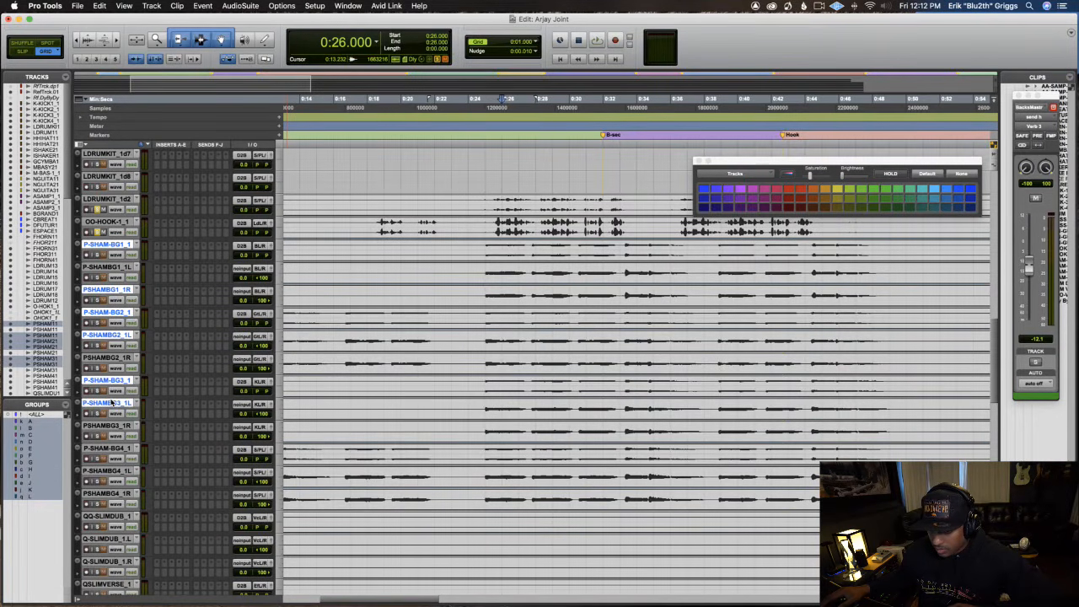
super+click(118, 450)
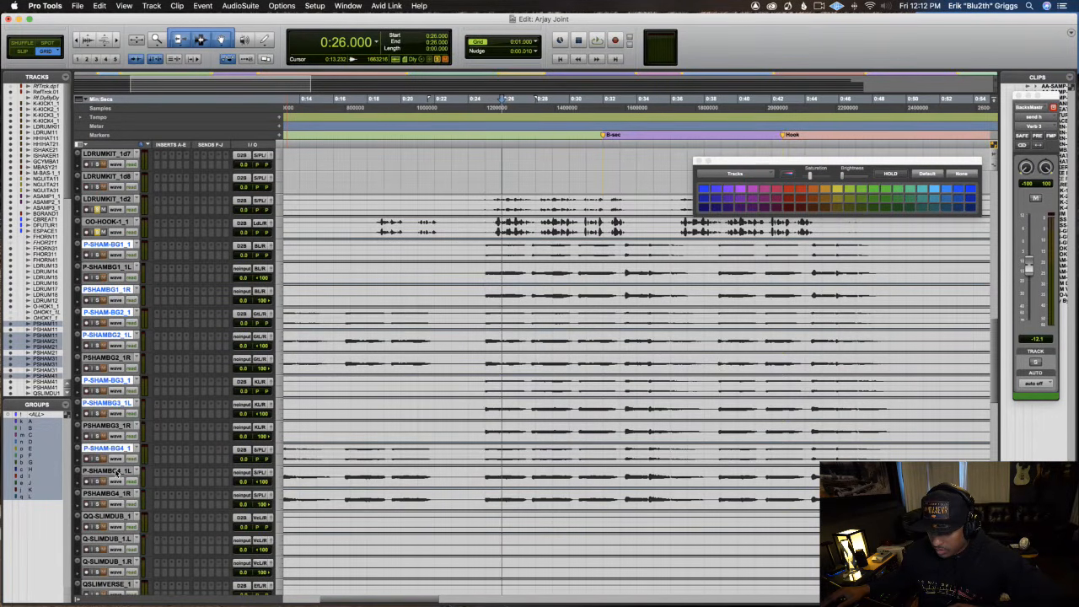
super+click(118, 472)
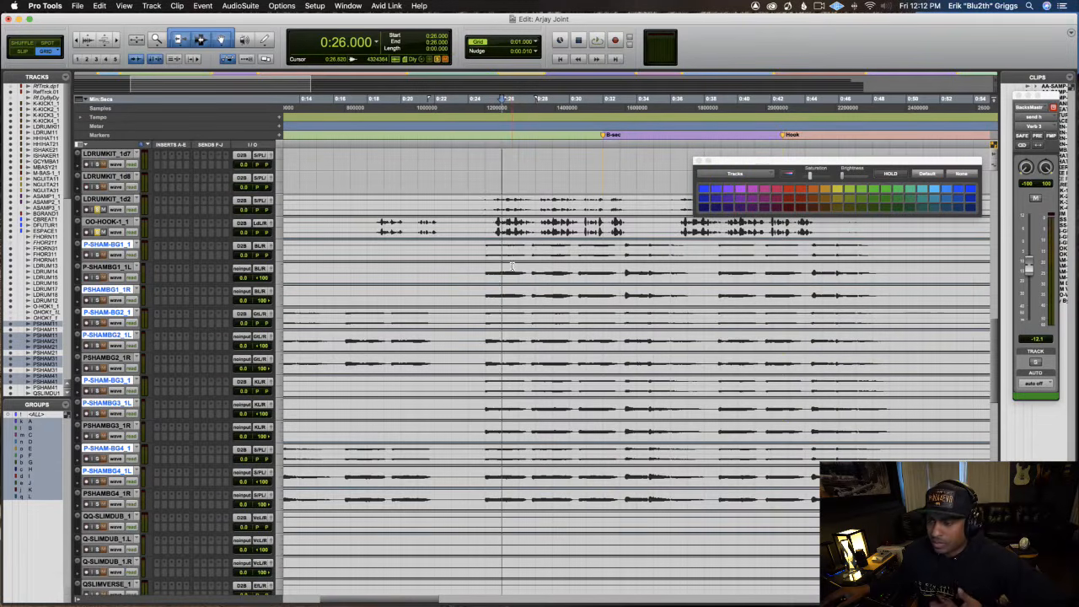
scroll(185, 403, down, 5)
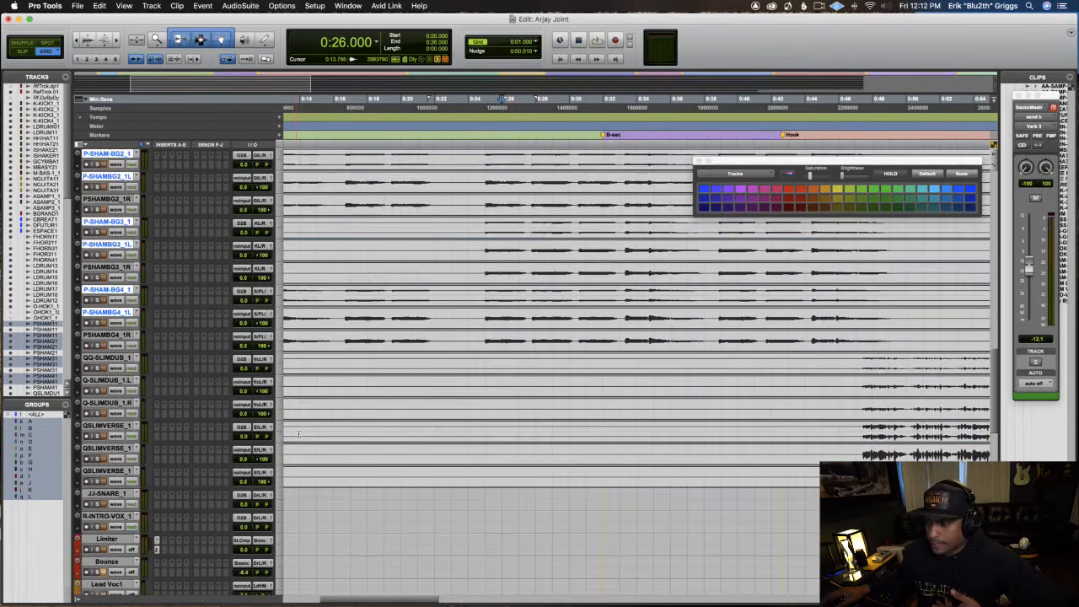
key(r)
key(r)
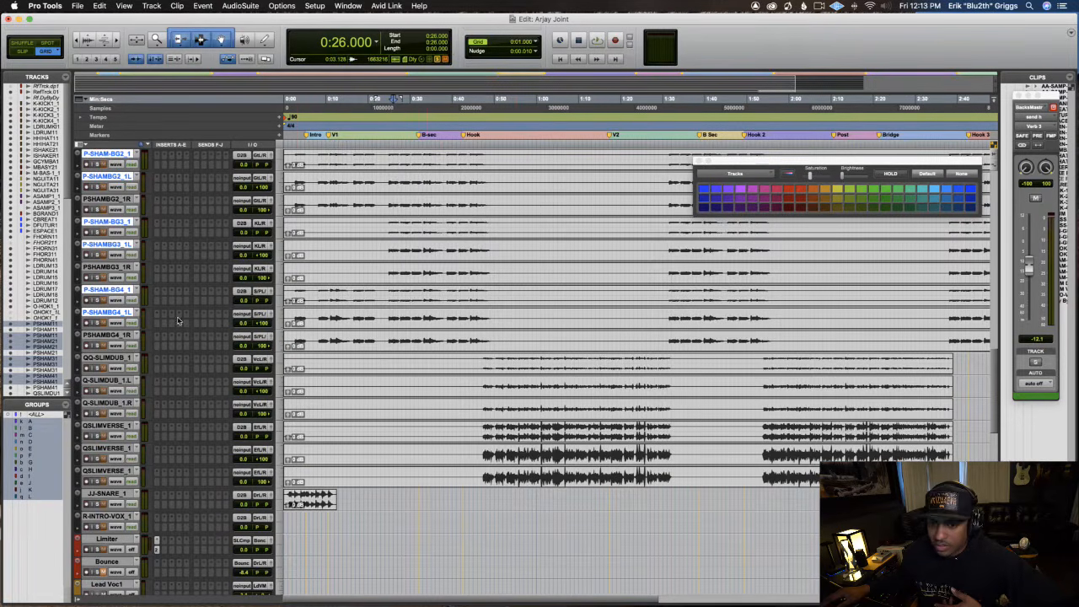
right_click(101, 313)
click(111, 323)
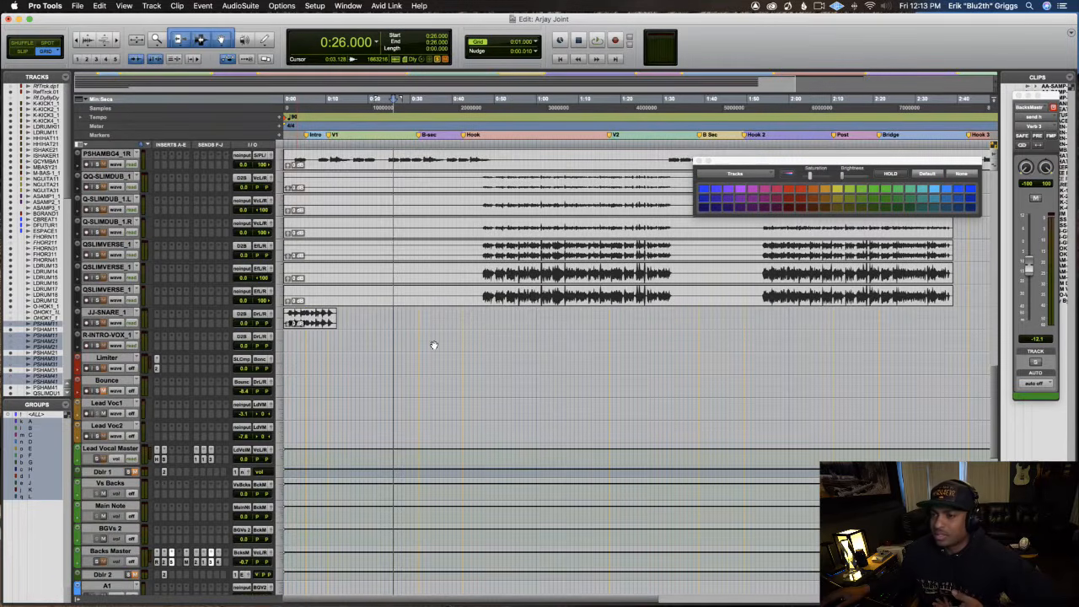
Move the PSHAMBG3_1R track directly above PSHAMBG2_1R.
scroll(429, 307, up, 10)
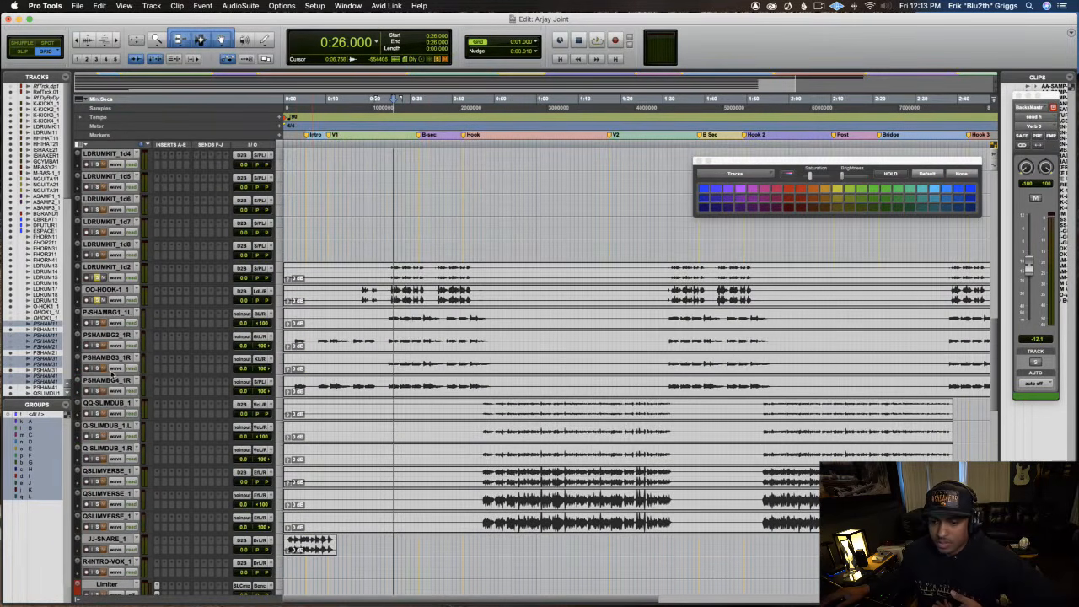
drag(106, 380, 111, 341)
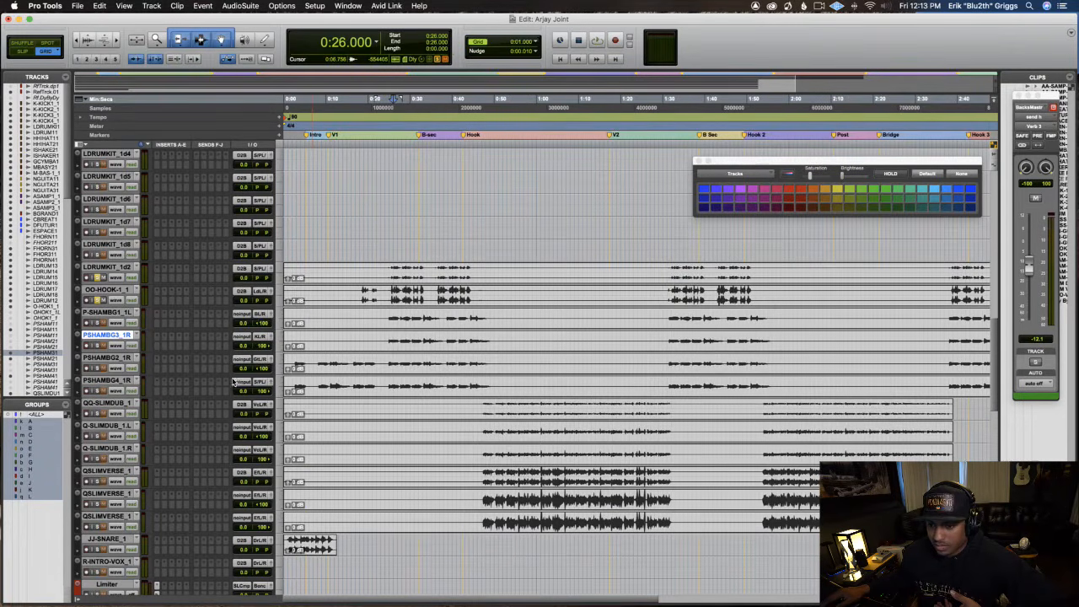
Solo QQ-SLIMDUB_1 and play it from 0:46 while looking over the other tracks in the session.
triple_click(537, 413)
click(476, 109)
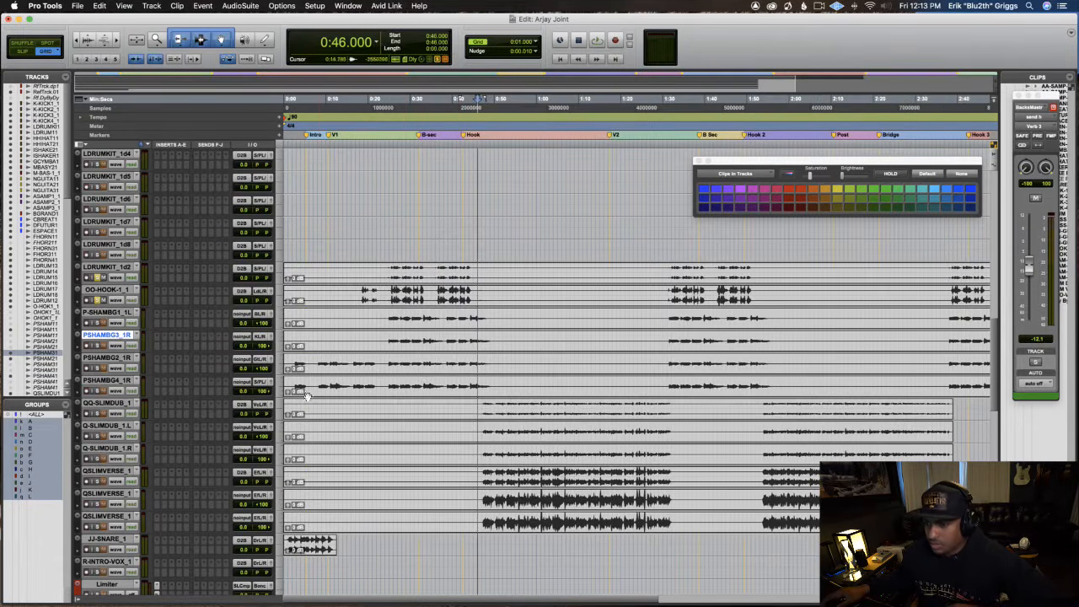
key(space)
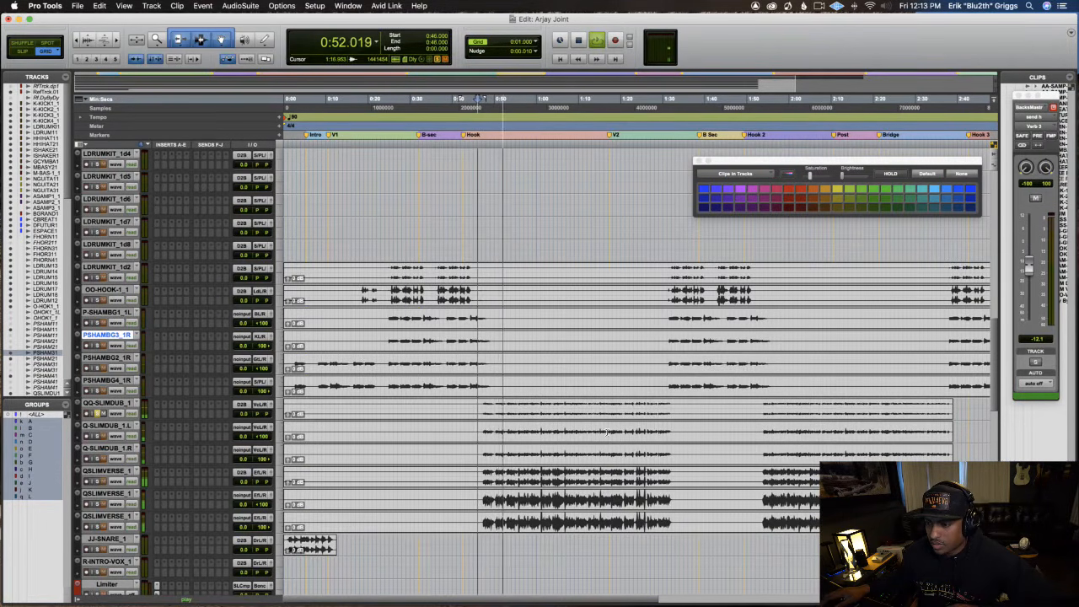
scroll(605, 431, up, 10)
scroll(605, 431, down, 5)
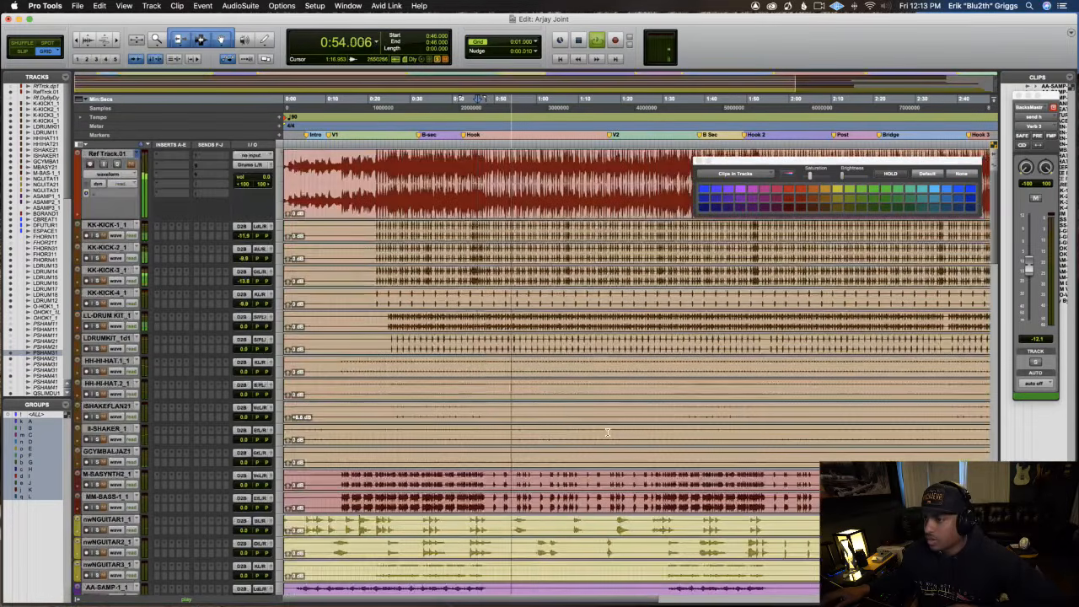
scroll(606, 432, down, 10)
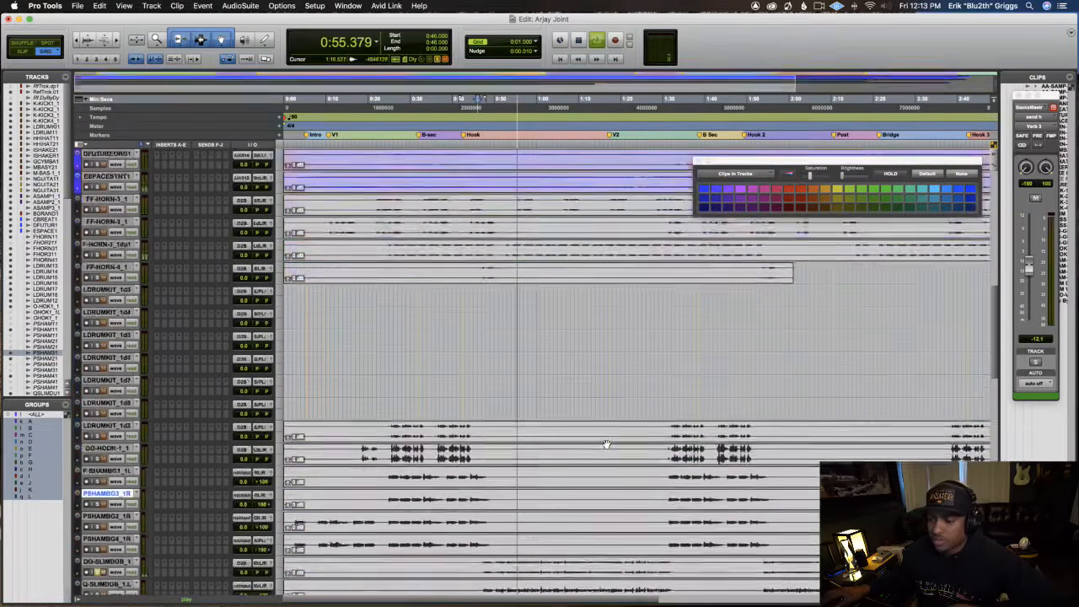
scroll(611, 444, up, 2)
scroll(612, 443, up, 2)
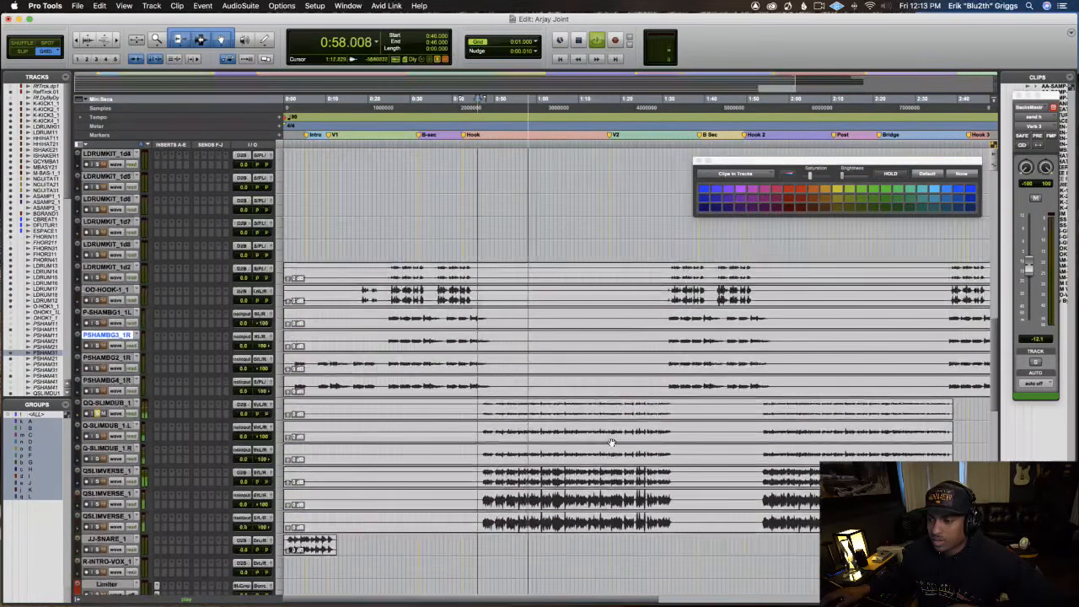
key(space)
Hide and make inactive the QQ-SLIMDUB_1 and Q-SLIMDUB_1.L tracks.
click(113, 403)
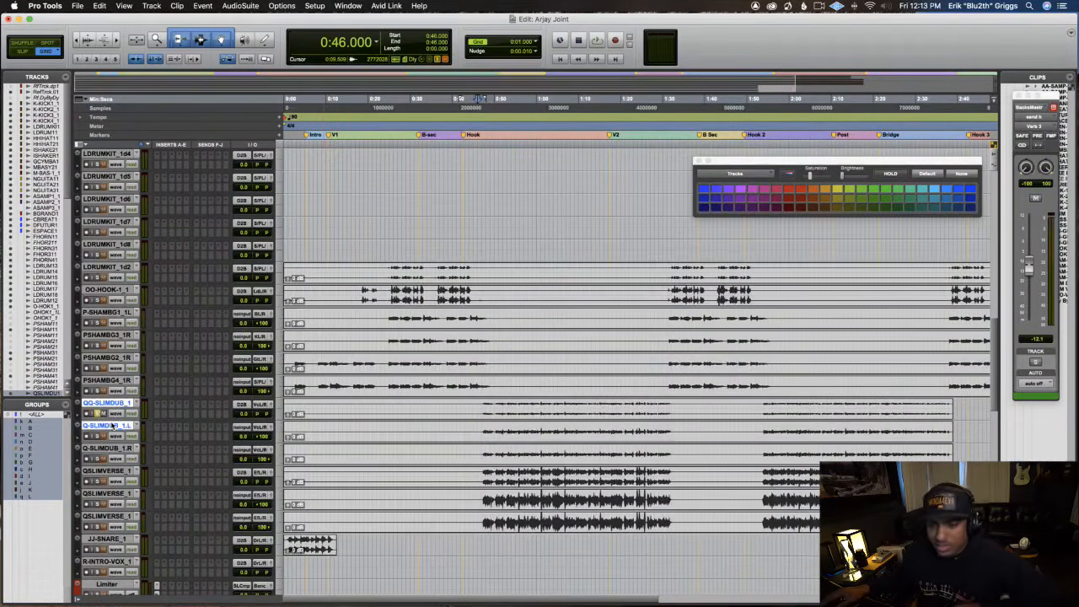
right_click(112, 426)
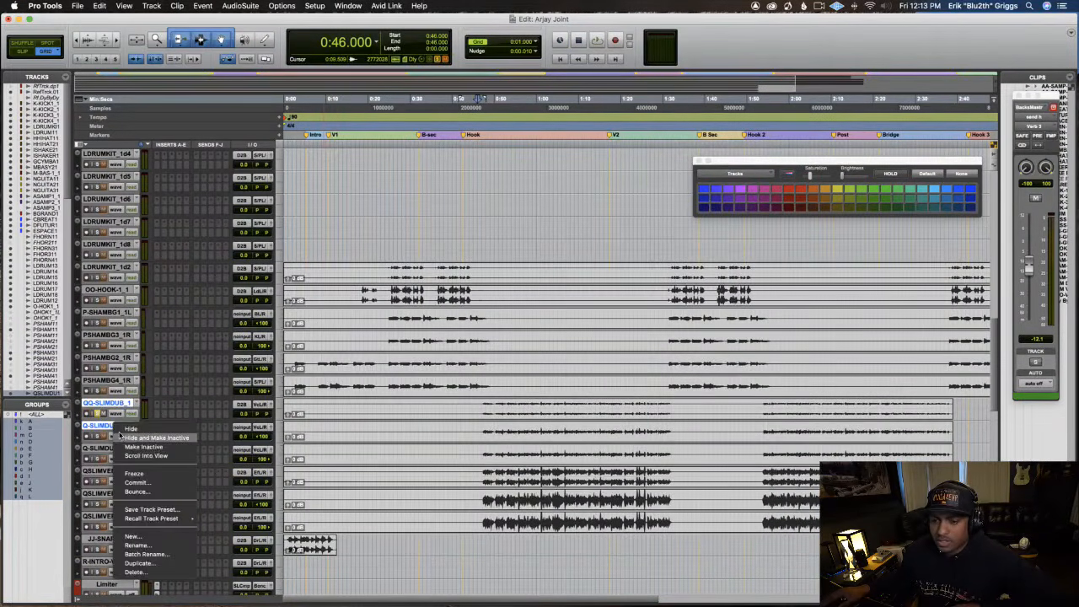
click(122, 437)
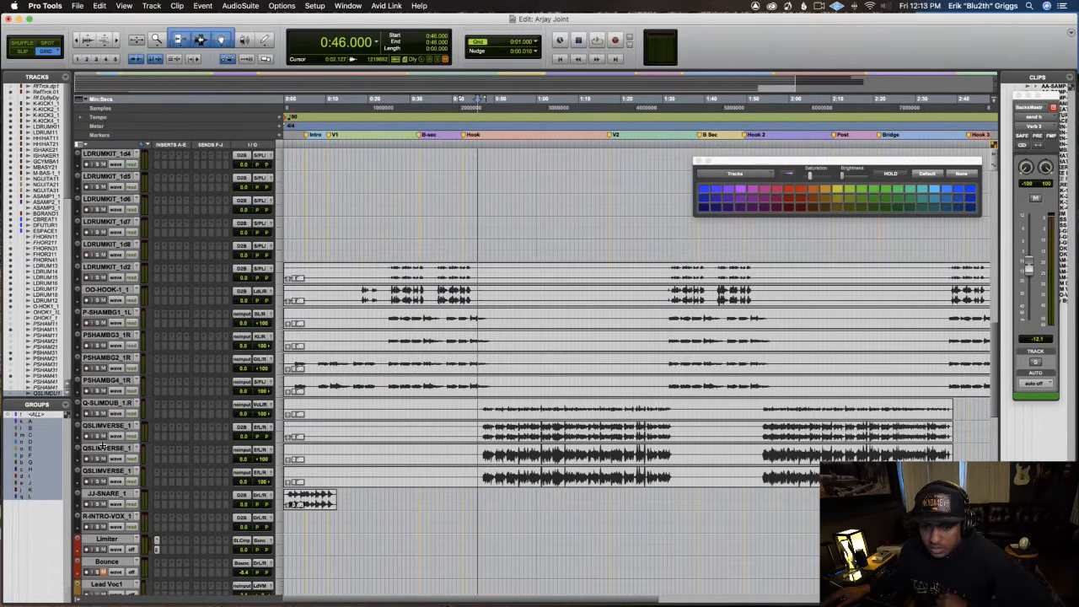
Play the stereo QSLIMVERSE_1 track soloed from 0:46 and move it above Q-SLIMDUB_1.R.
key(space)
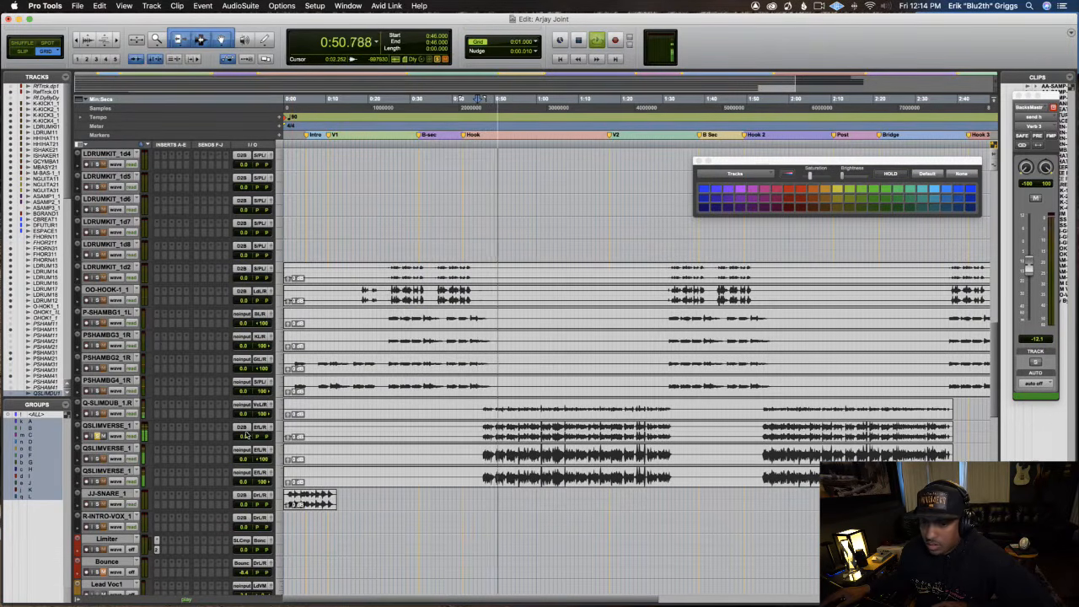
key(space)
click(105, 403)
drag(105, 404, 108, 435)
click(110, 404)
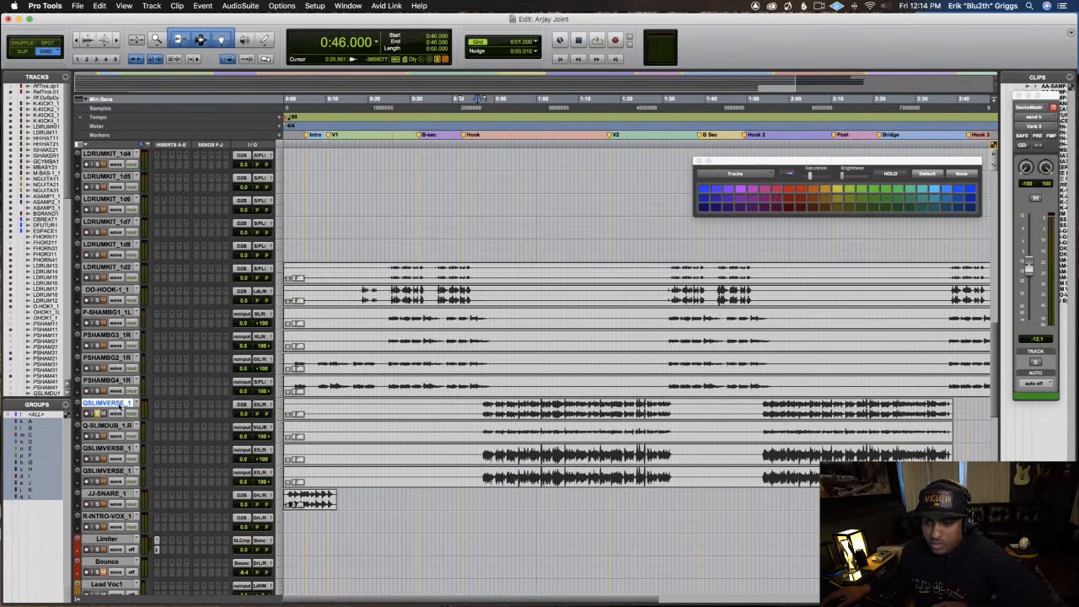
Split the stereo QSLIMVERSE_1 track into mono, then hide and make inactive the stereo original and its new left mono track.
right_click(119, 403)
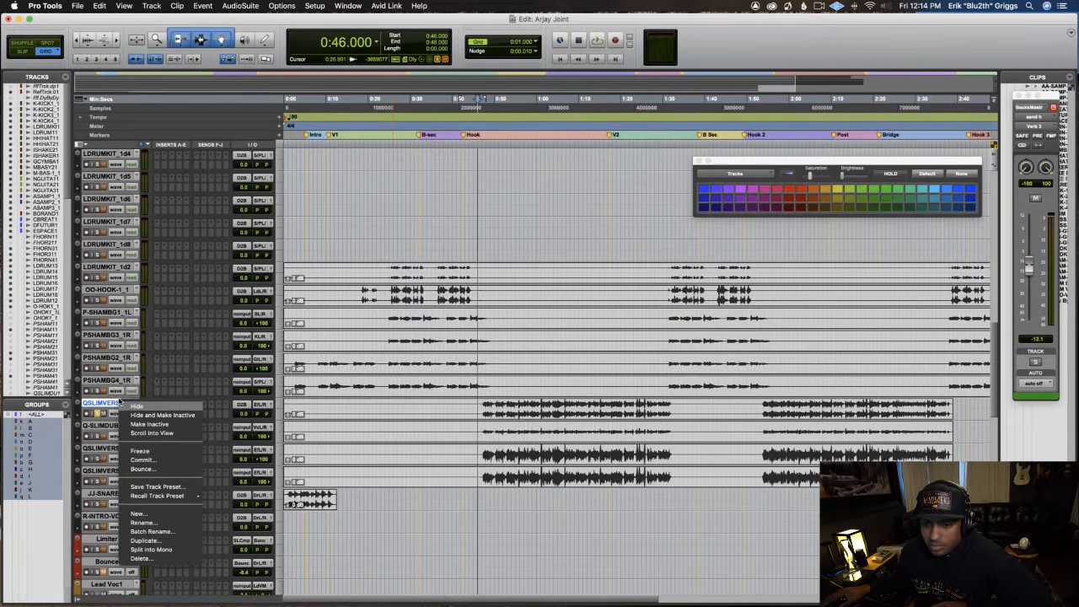
click(157, 549)
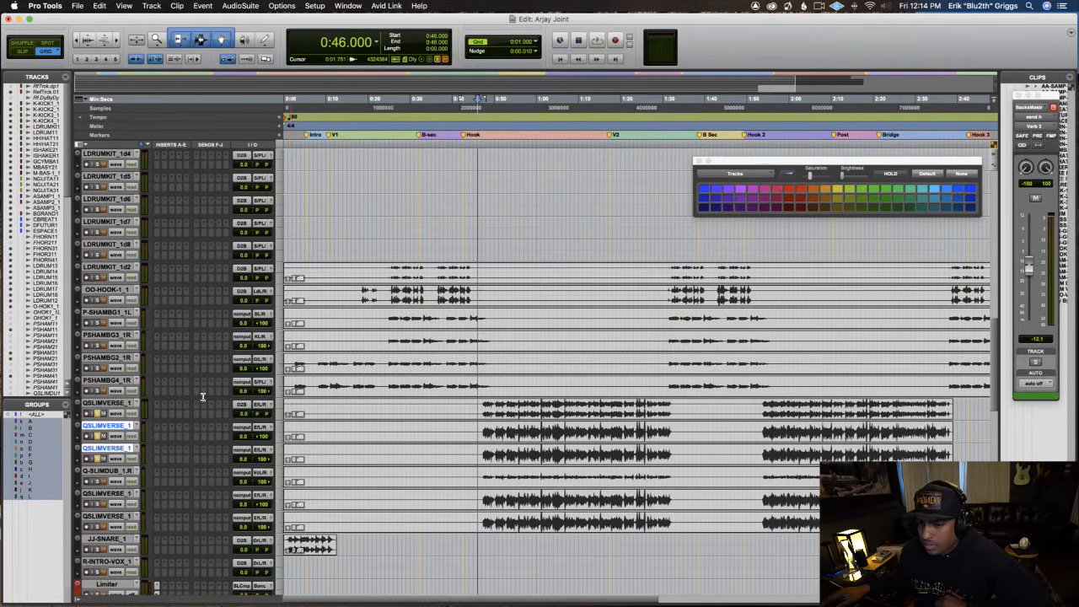
click(119, 406)
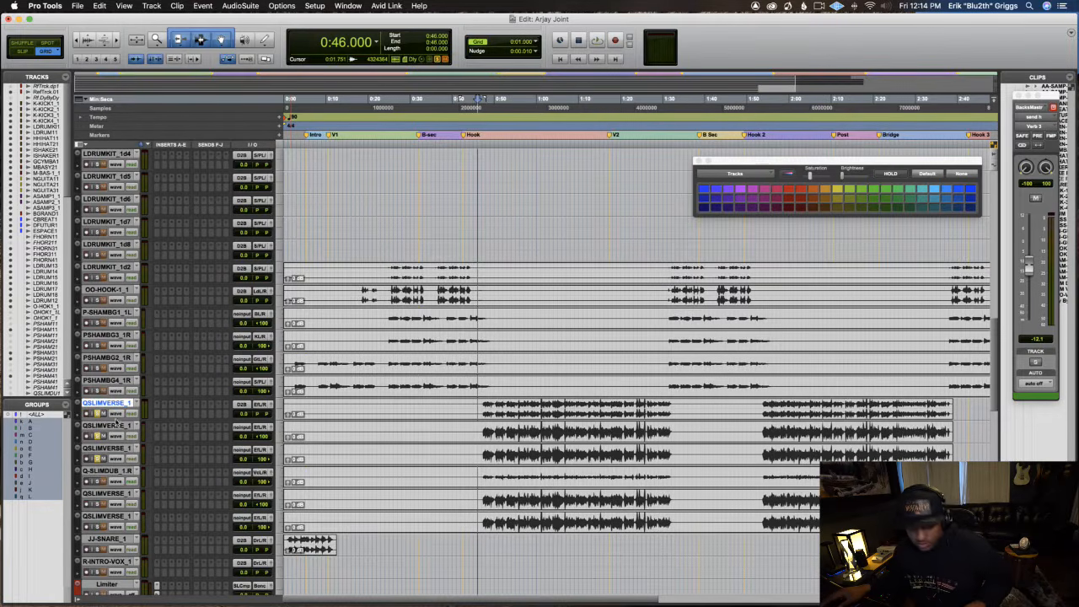
shift+click(116, 427)
right_click(117, 428)
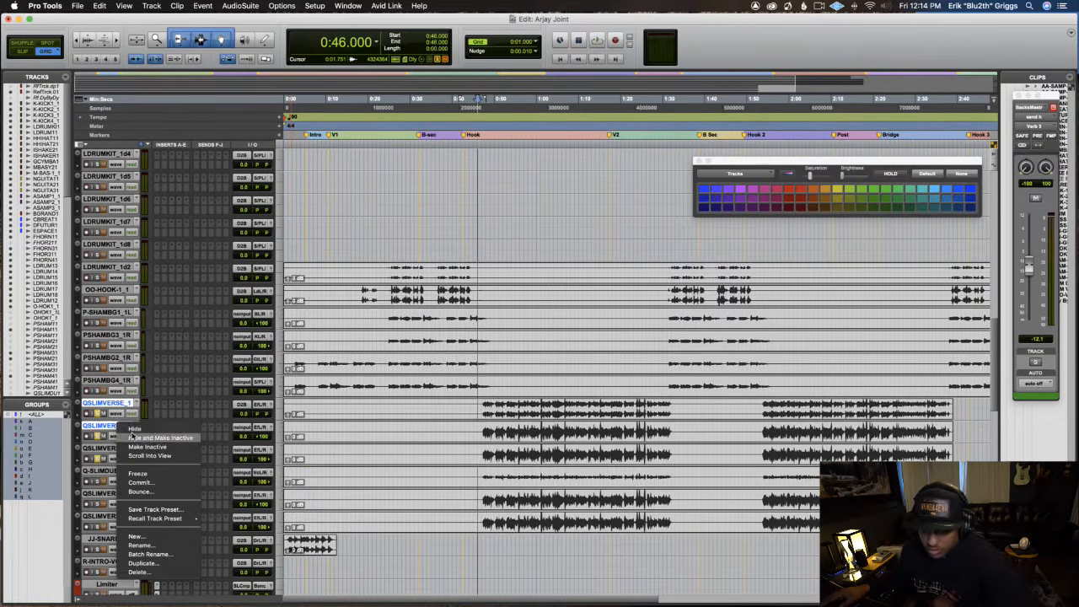
click(134, 436)
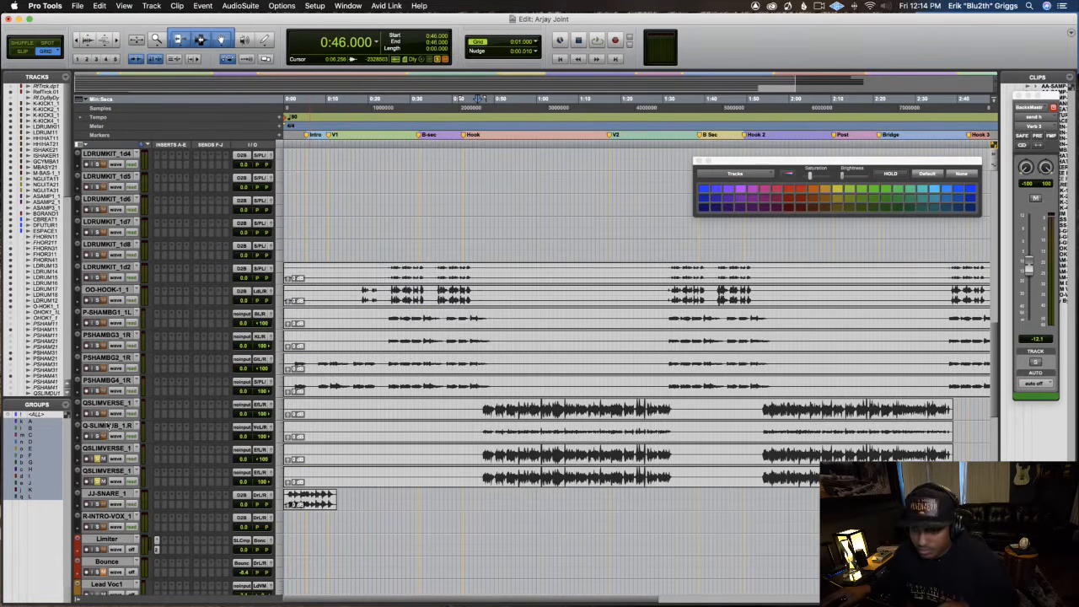
Play the lower two QSLIMVERSE_1 mono tracks soloed from 0:46 and move the left-panned one above Q-SLIMDUB_1.R.
key(space)
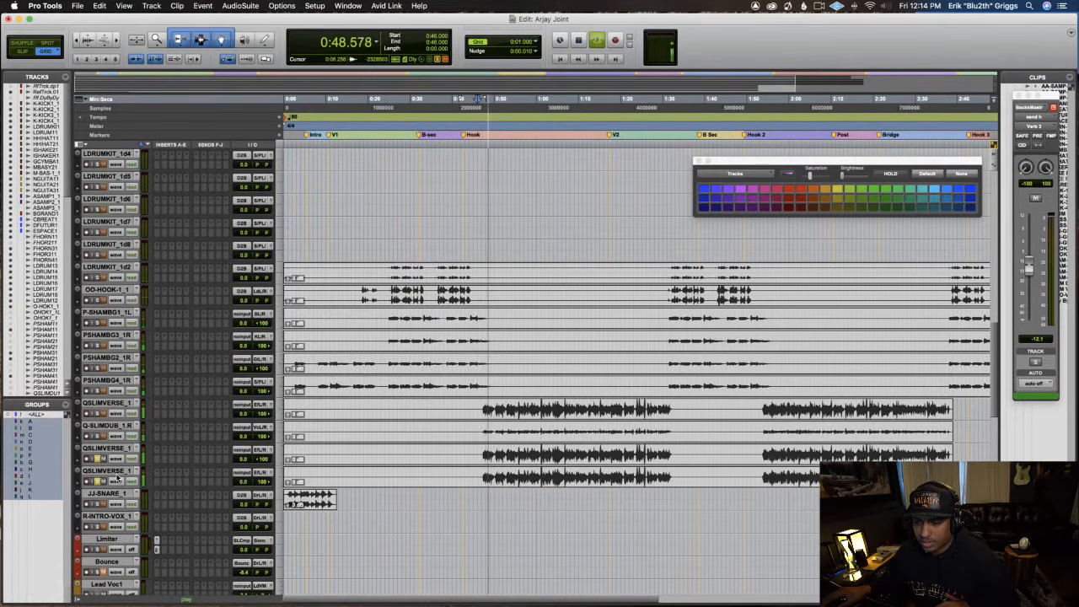
key(space)
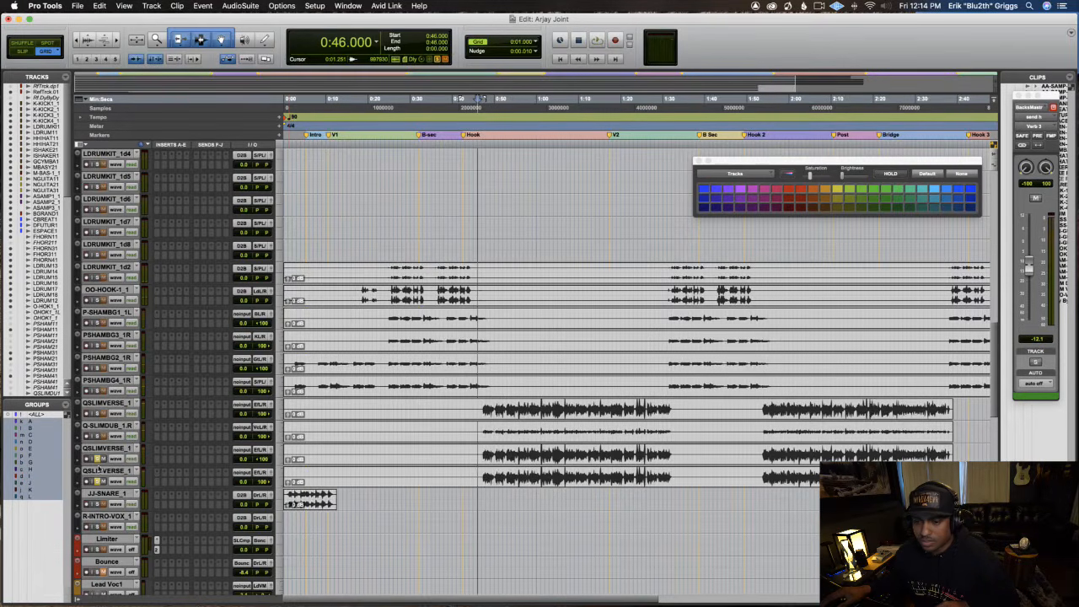
drag(99, 449, 108, 428)
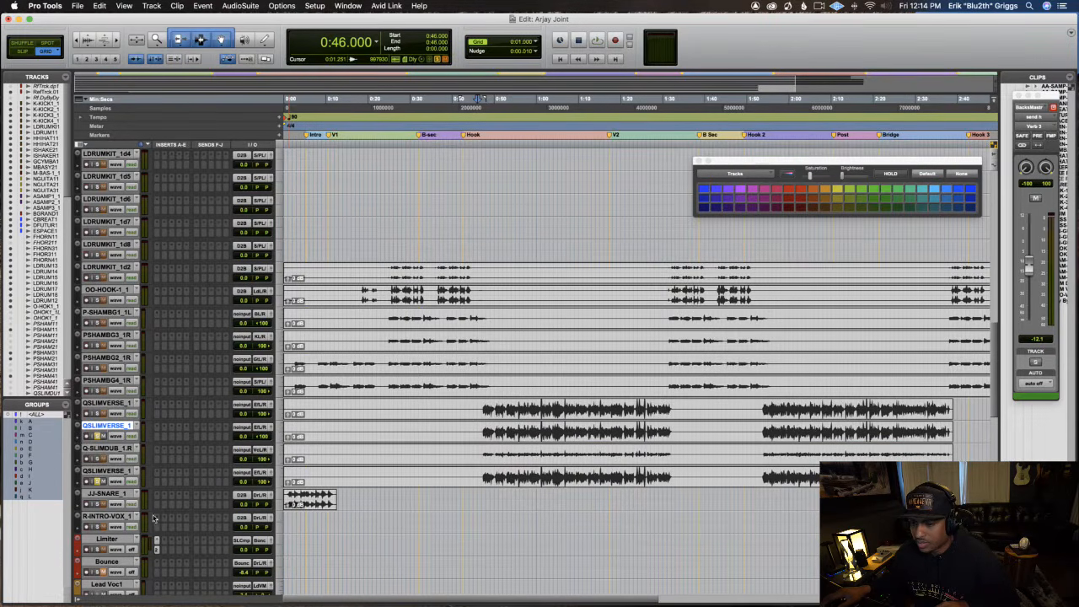
Hide and make inactive the QSLIMVERSE_1 track below Q-SLIMDUB_1.R and set the playback start to 0:45.
click(118, 472)
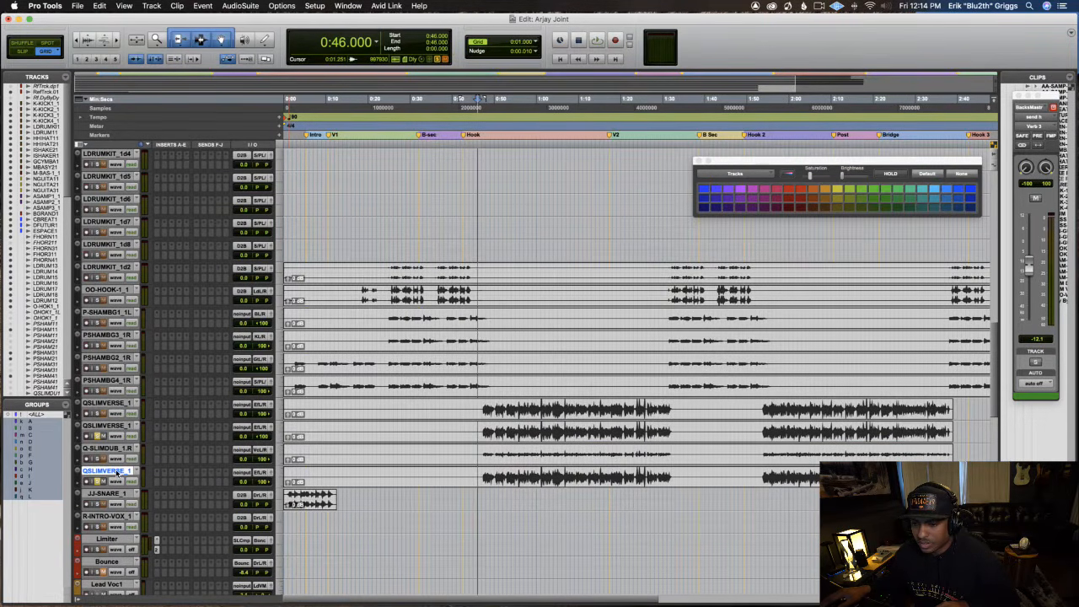
right_click(118, 474)
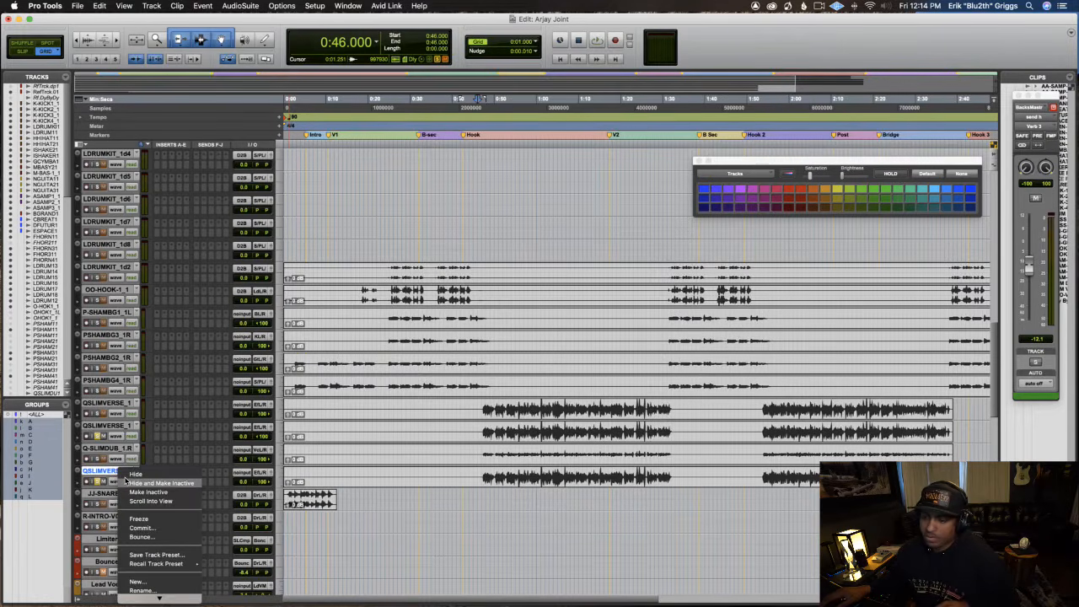
click(131, 482)
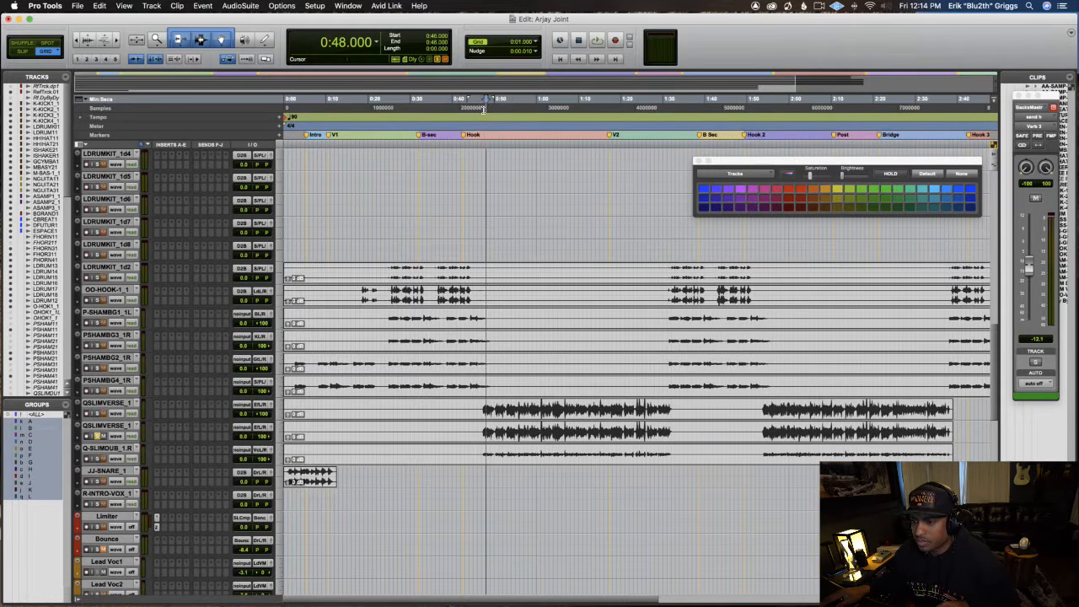
click(472, 109)
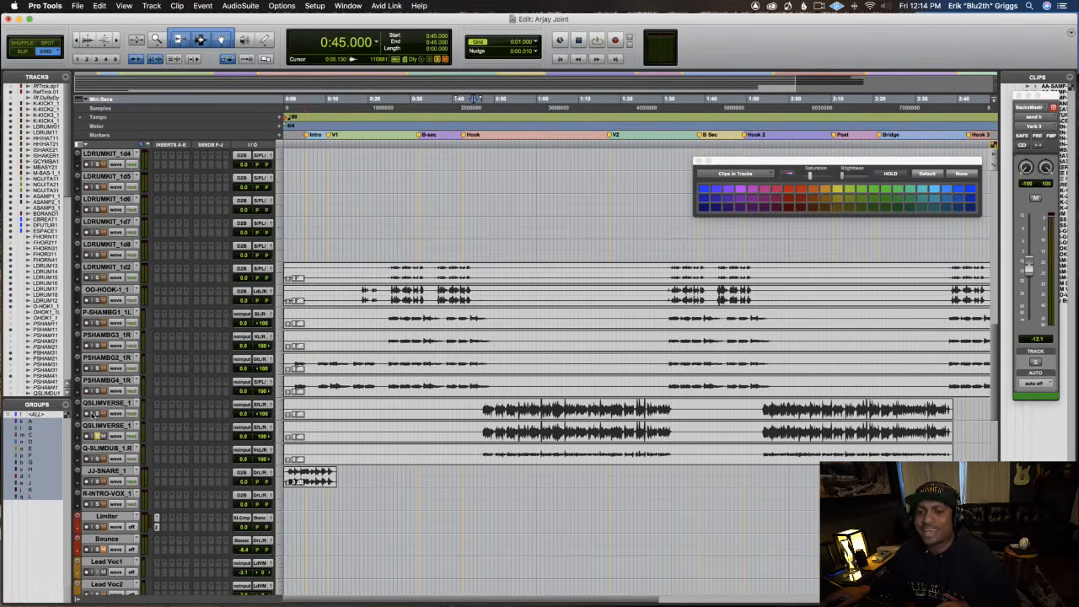
Compare the two remaining QSLIMVERSE_1 tracks soloed from 0:45, and hide and make inactive the lower one.
key(space)
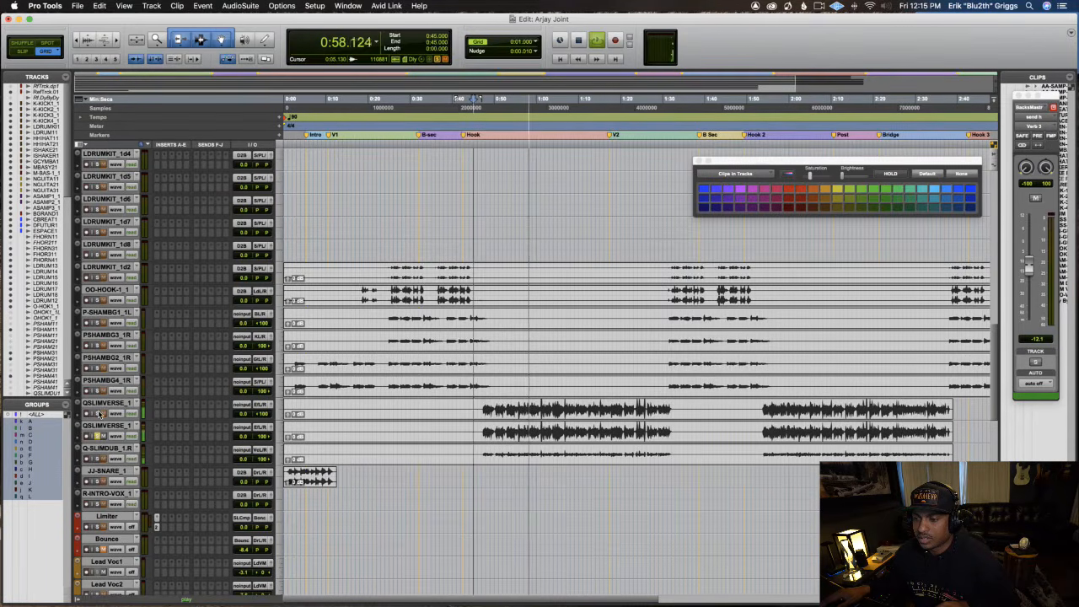
key(space)
click(105, 425)
right_click(112, 424)
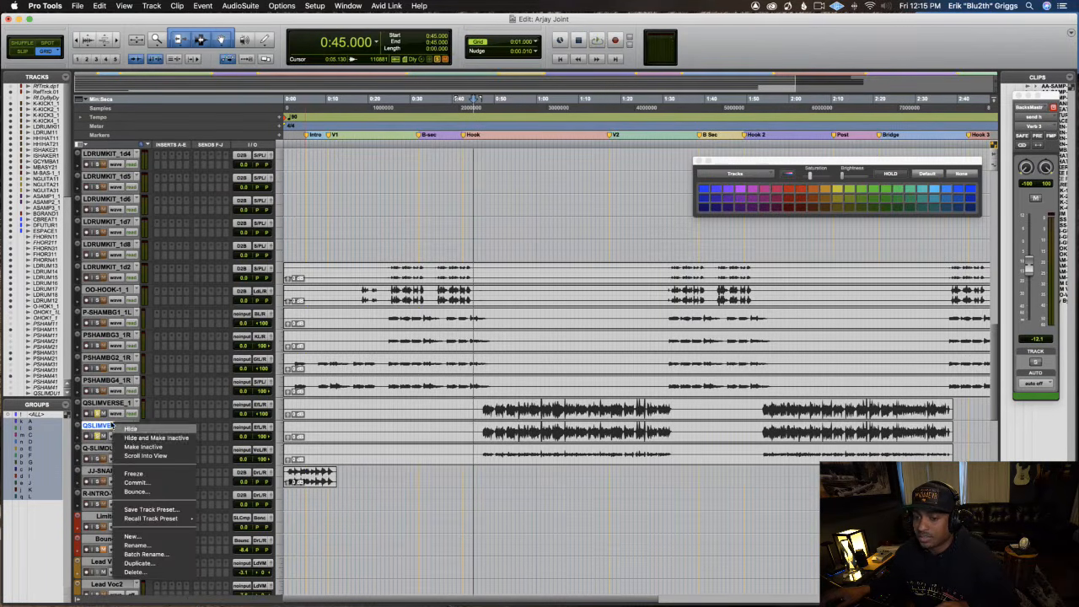
click(130, 437)
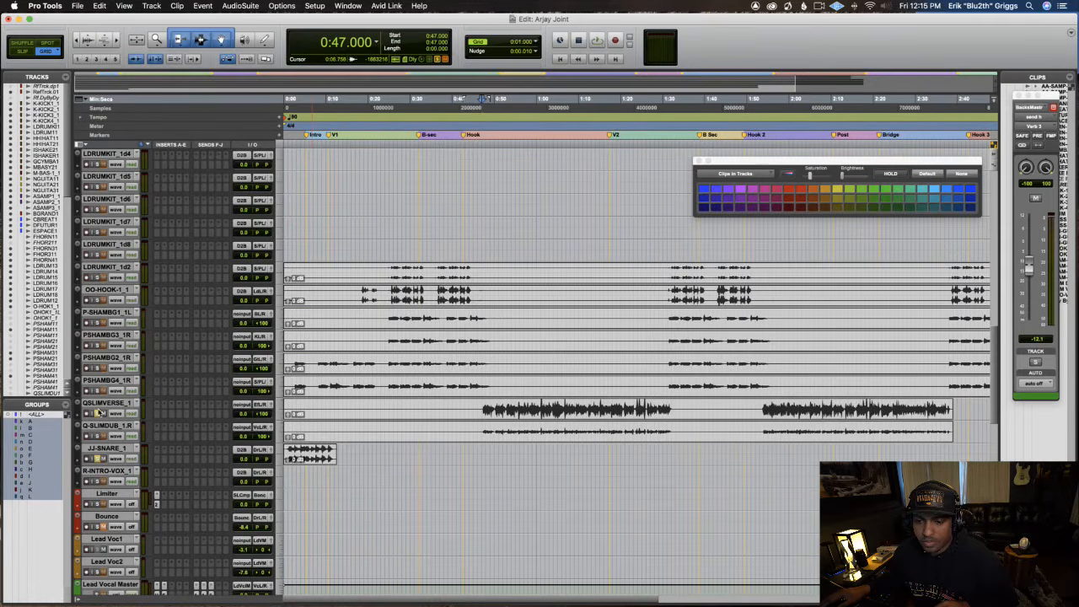
Play the JJ-SNARE_1 track soloed from 0:01.
click(288, 109)
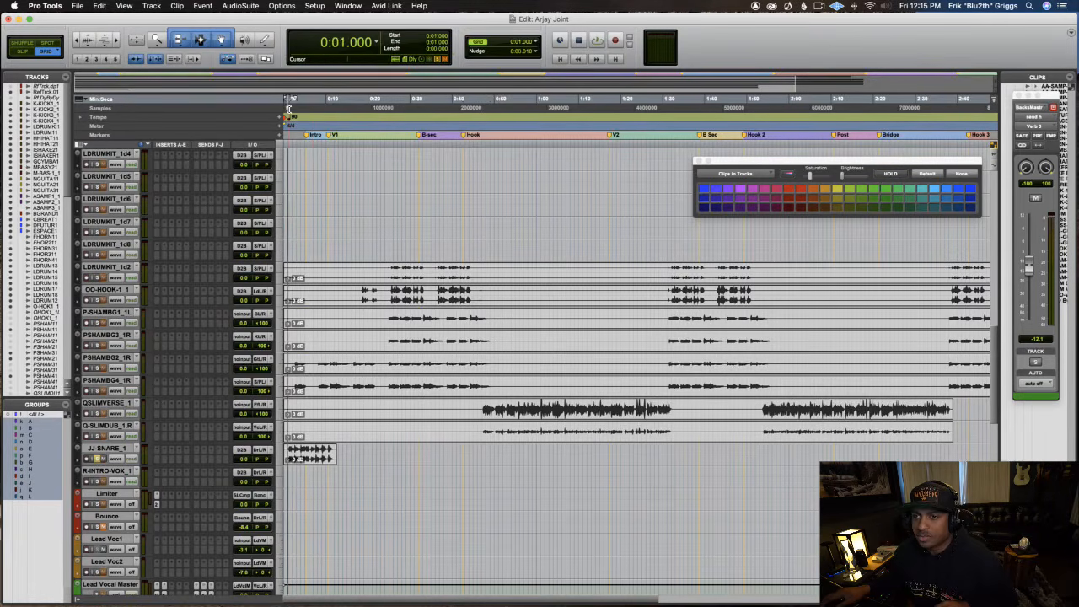
key(t)
key(t)
key(t)
key(space)
key(space)
key(space)
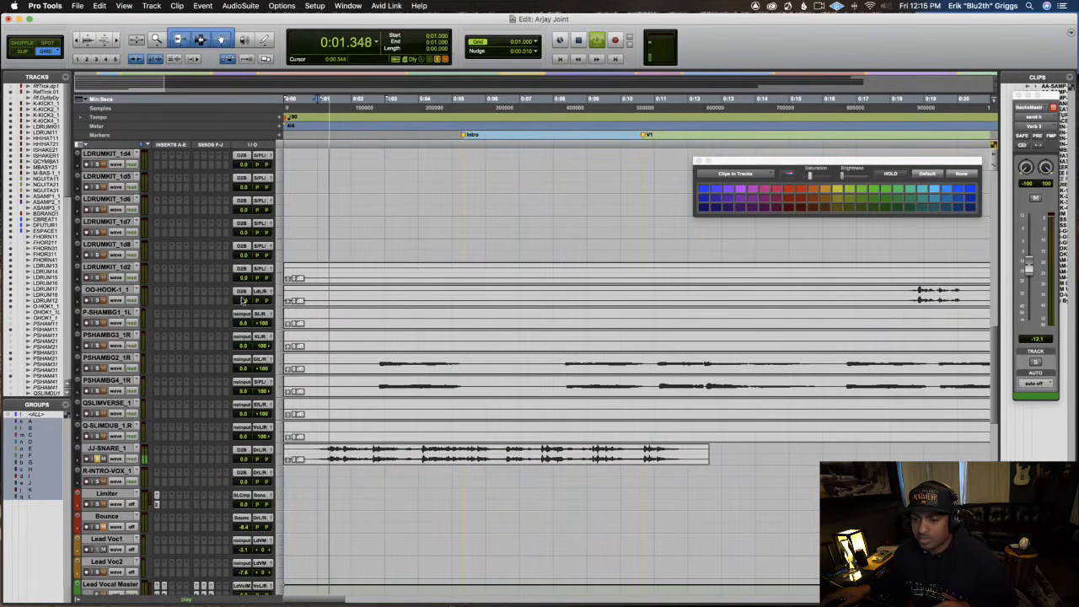
Lower the JJ-SNARE_1 track's volume to -5.9 dB during playback, then stop and take the track out of solo.
drag(241, 459, 242, 466)
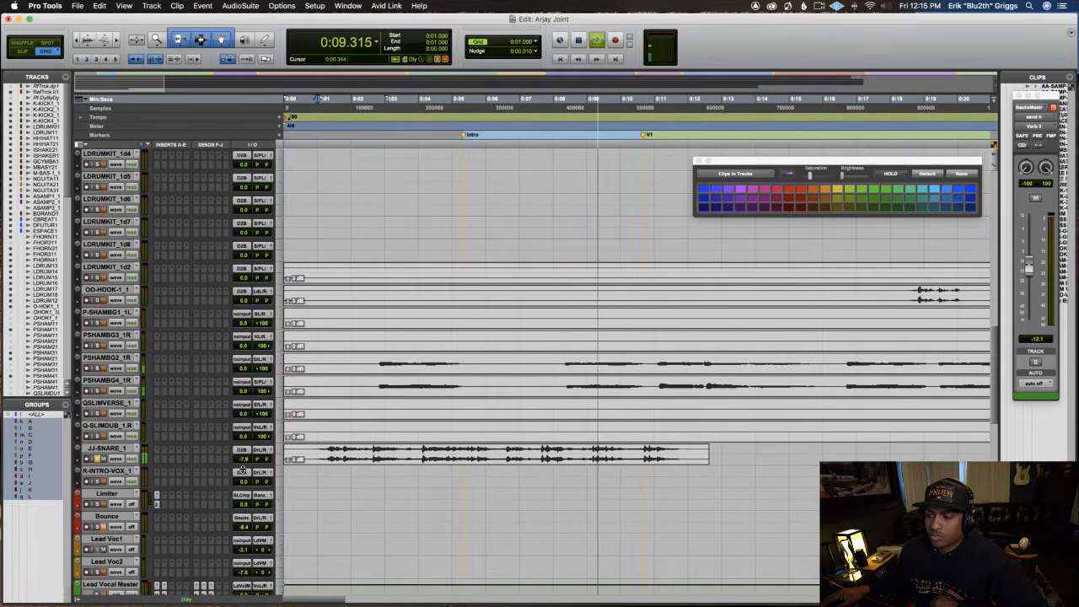
drag(243, 460, 235, 459)
key(space)
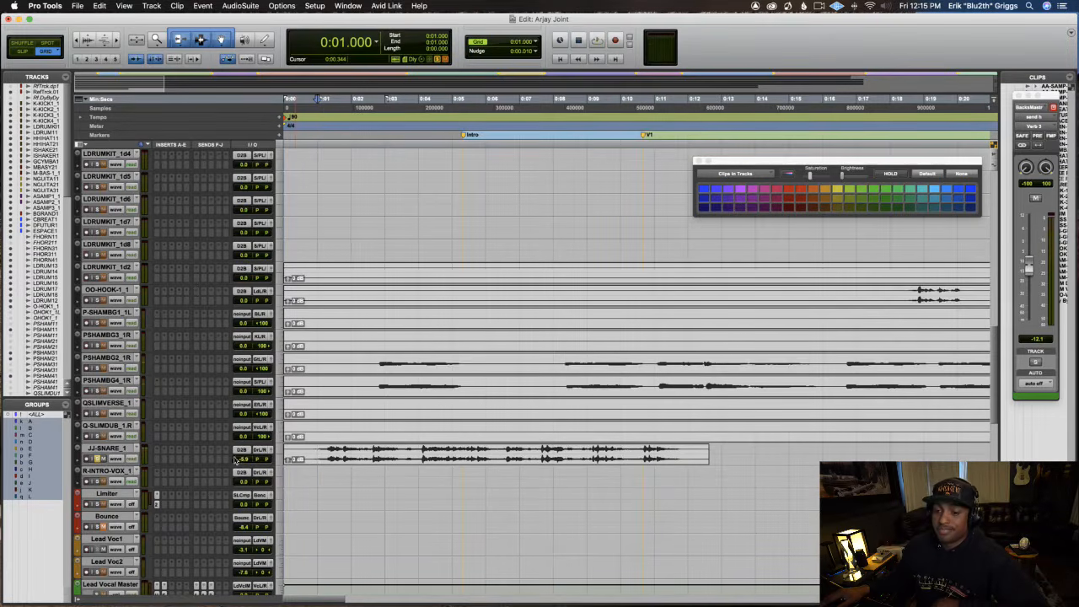
click(97, 459)
scroll(346, 450, up, 2)
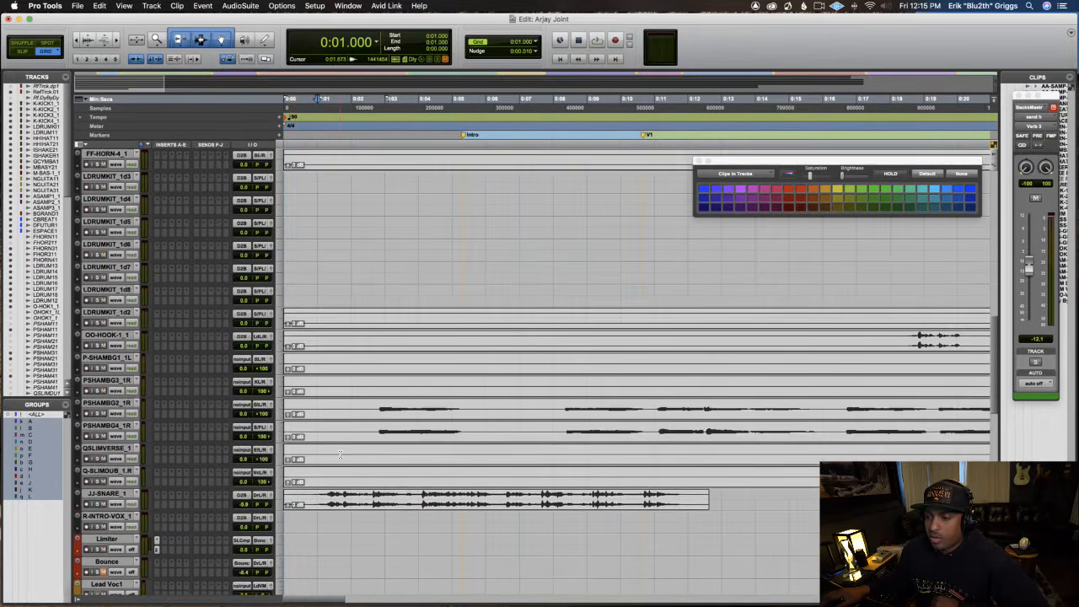
Review the full song timeline and the track list, from the vocal and background tracks back up to the horns.
key(r)
key(r)
key(r)
key(r)
key(t)
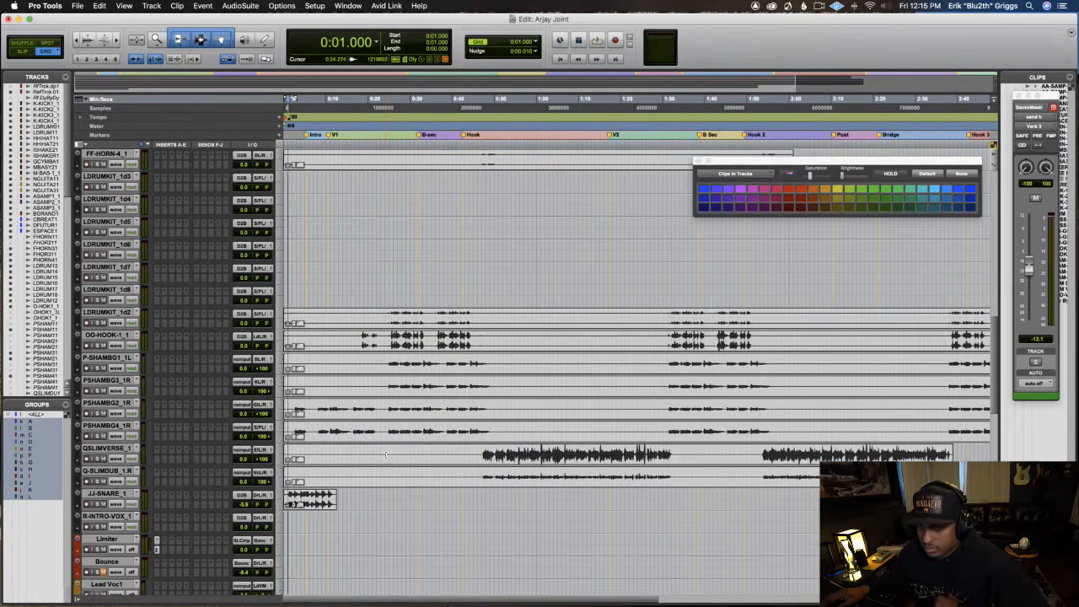
scroll(386, 455, down, 15)
scroll(386, 461, up, 5)
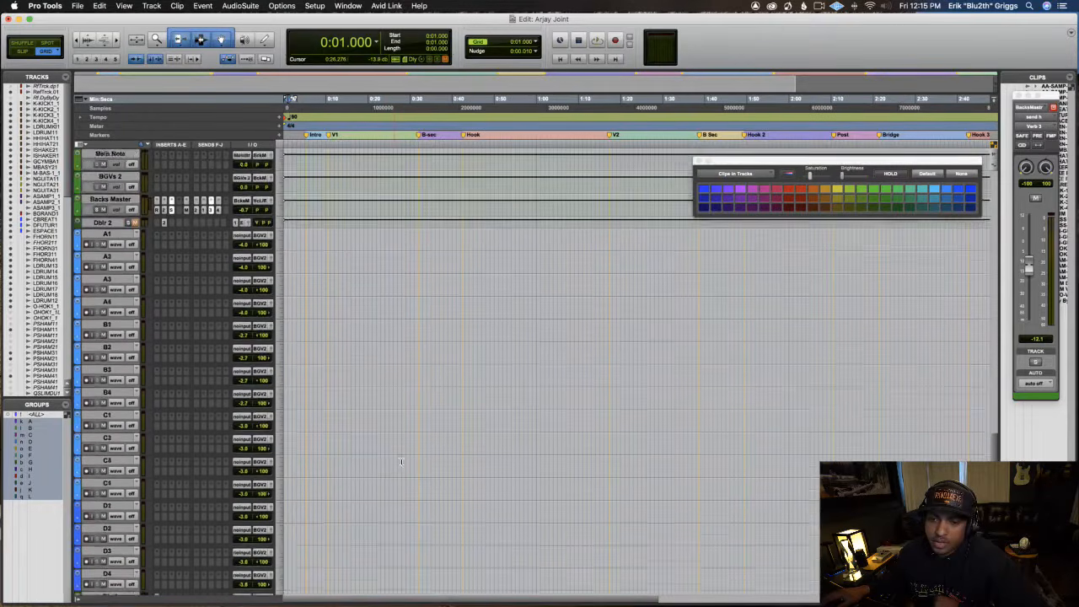
scroll(211, 190, up, 5)
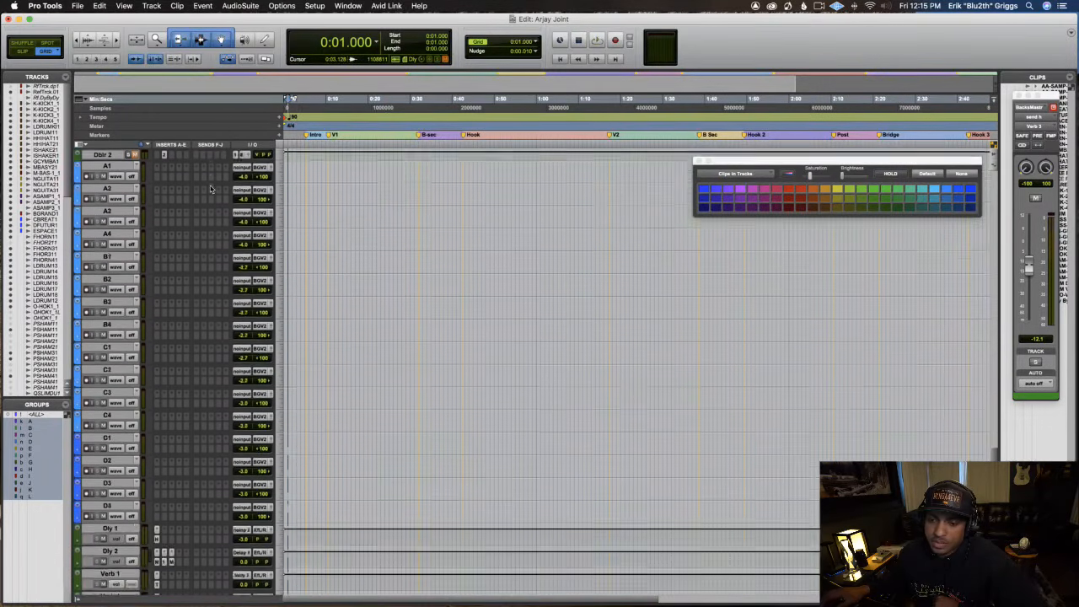
scroll(205, 245, up, 14)
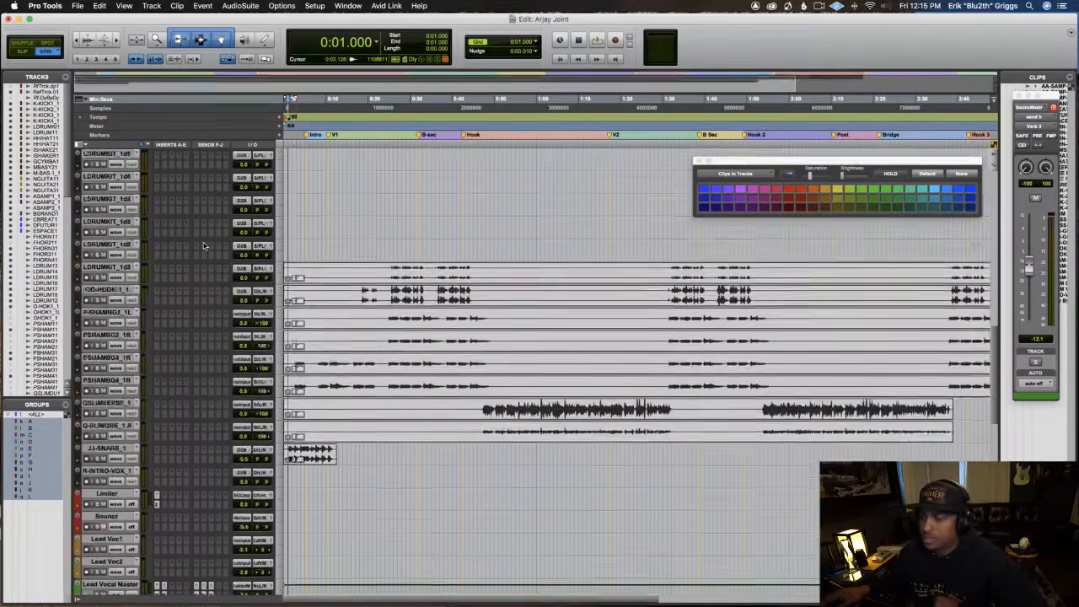
scroll(206, 253, down, 4)
key(r)
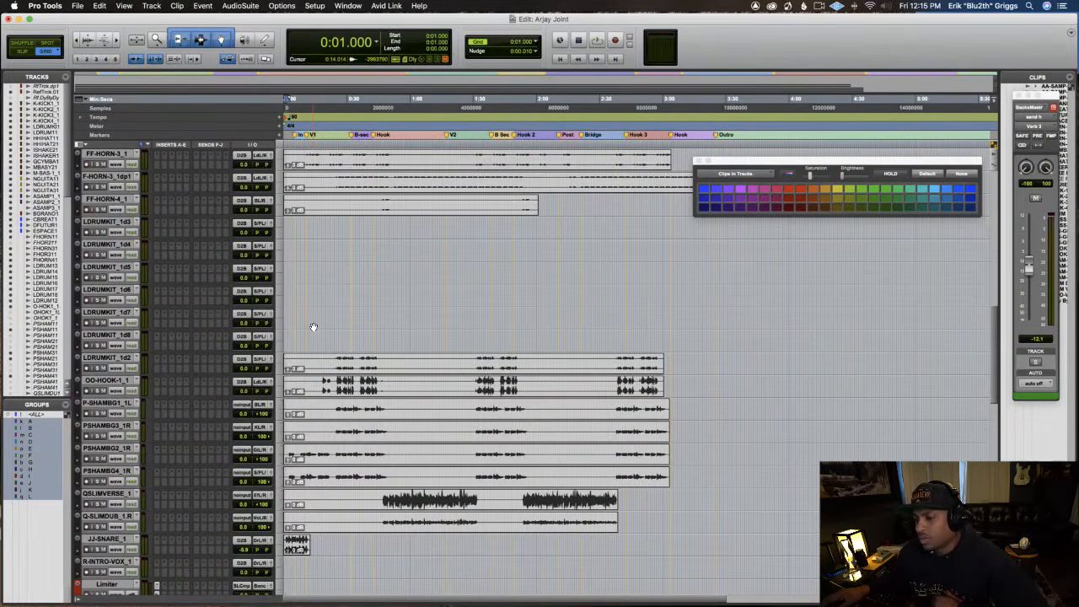
Select the tracks from LDRUMKIT_1d2 through JJ-SNARE_1 and mute them all.
click(105, 359)
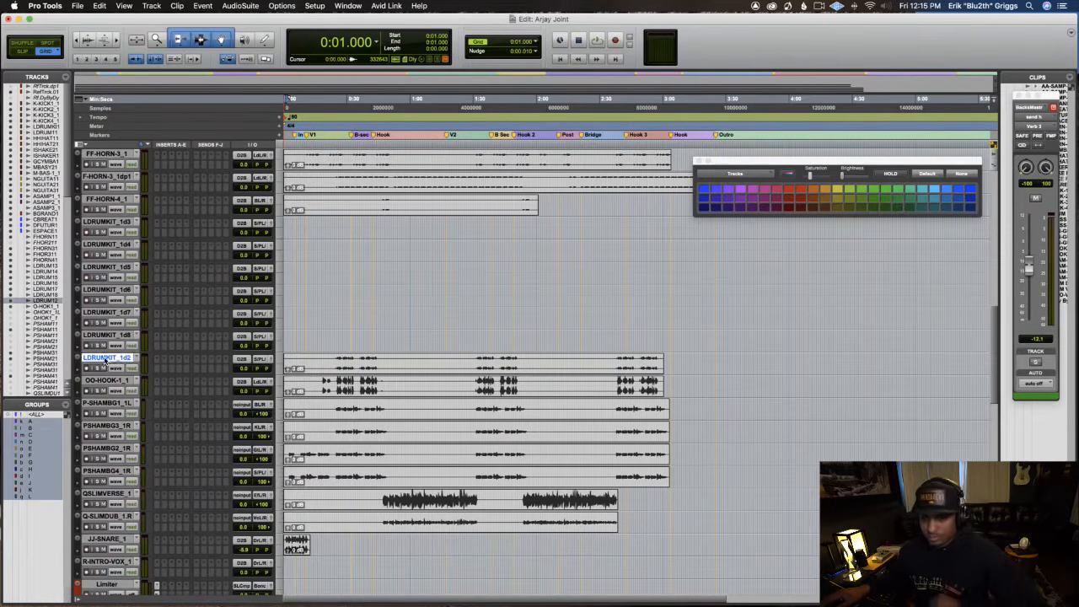
shift+click(106, 539)
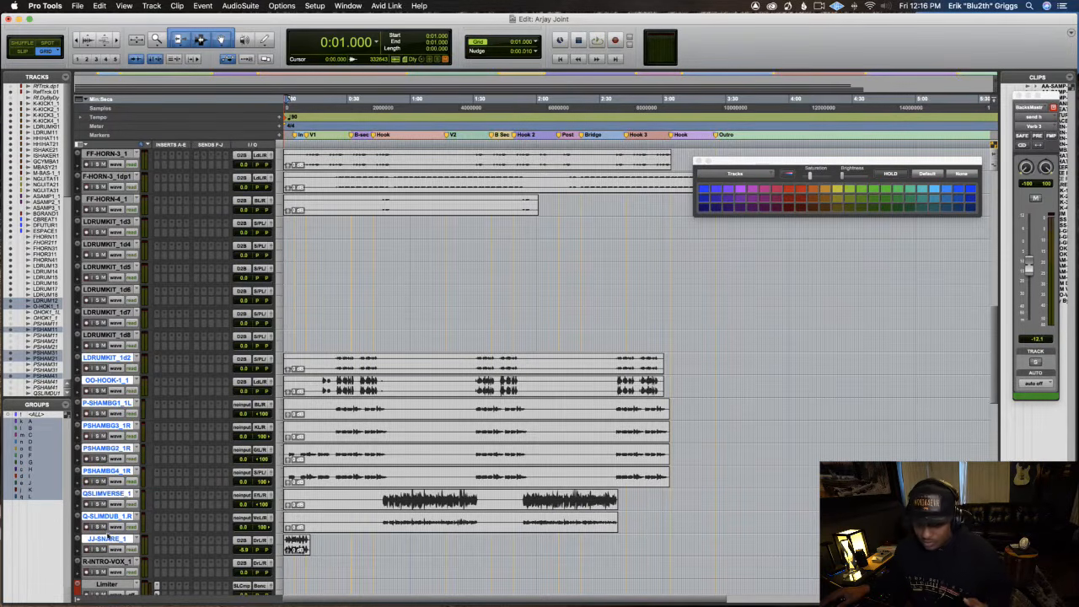
scroll(107, 536, down, 8)
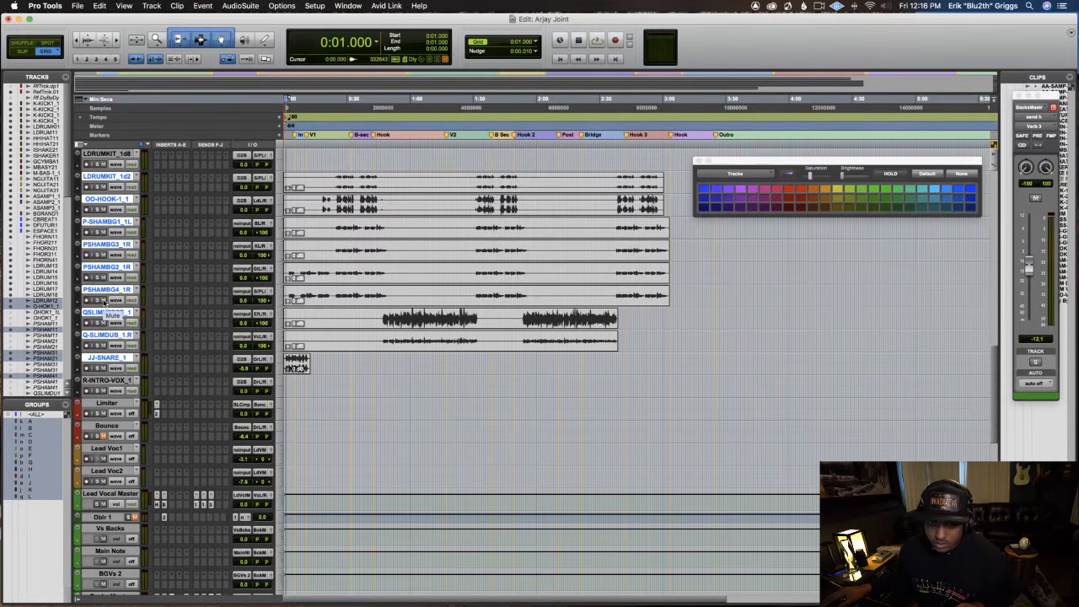
scroll(168, 304, up, 10)
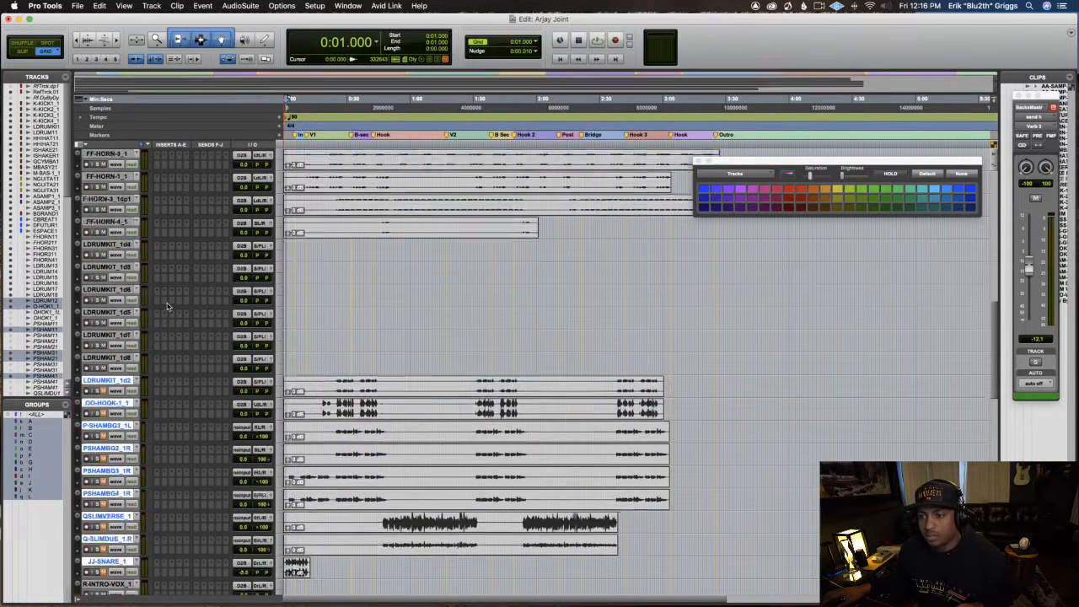
Move the Limiter and Bounce tracks directly below Ref Track.01.
scroll(169, 301, down, 12)
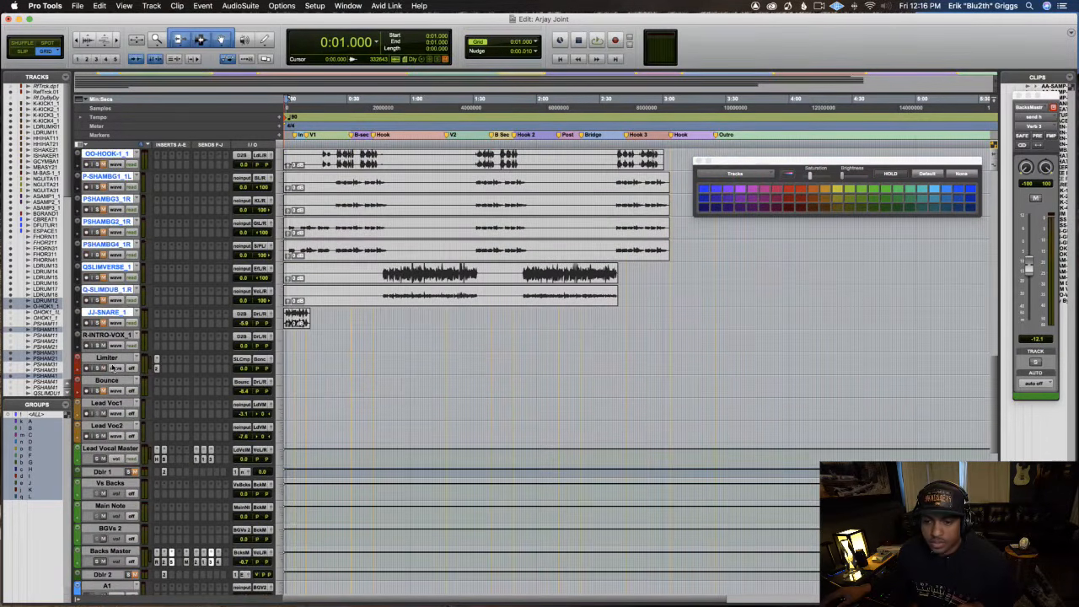
drag(110, 359, 109, 381)
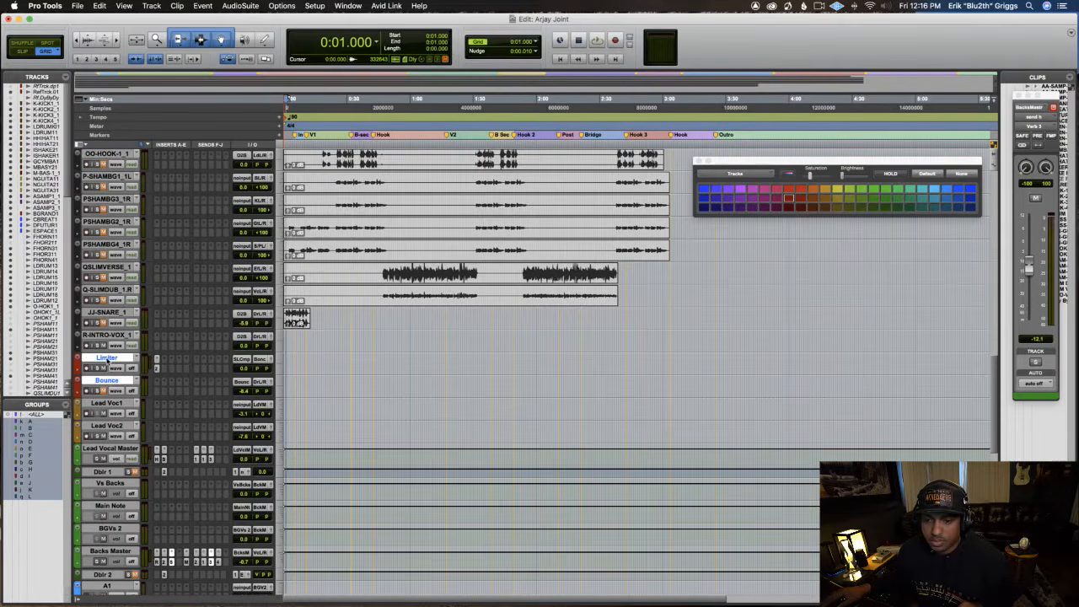
drag(114, 340, 112, 227)
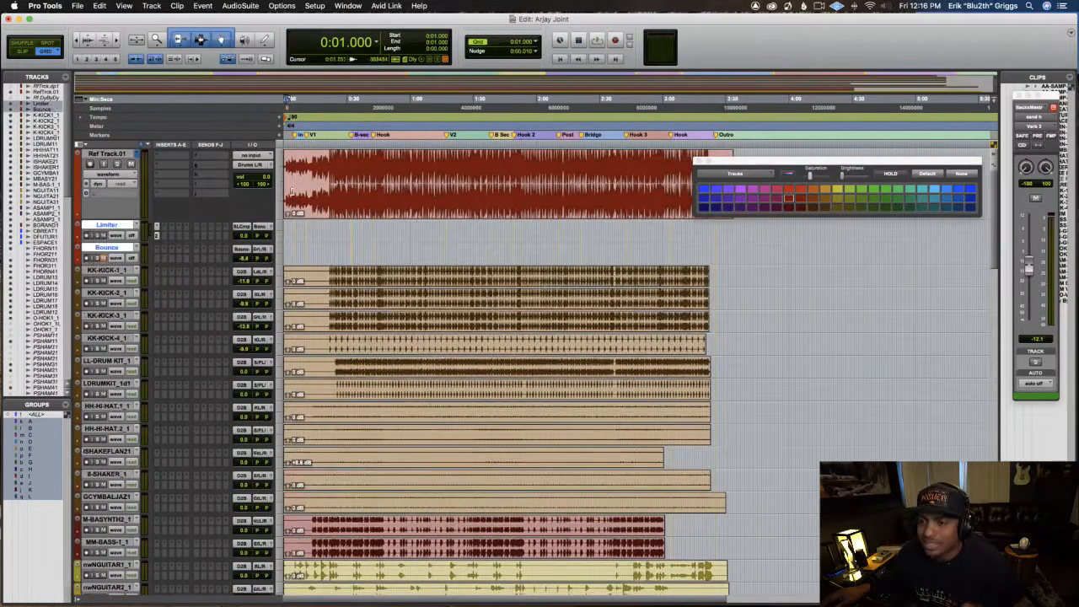
Play the Ref Track.01 clip soloed from the start of the song, then unsolo and mute the track.
click(323, 205)
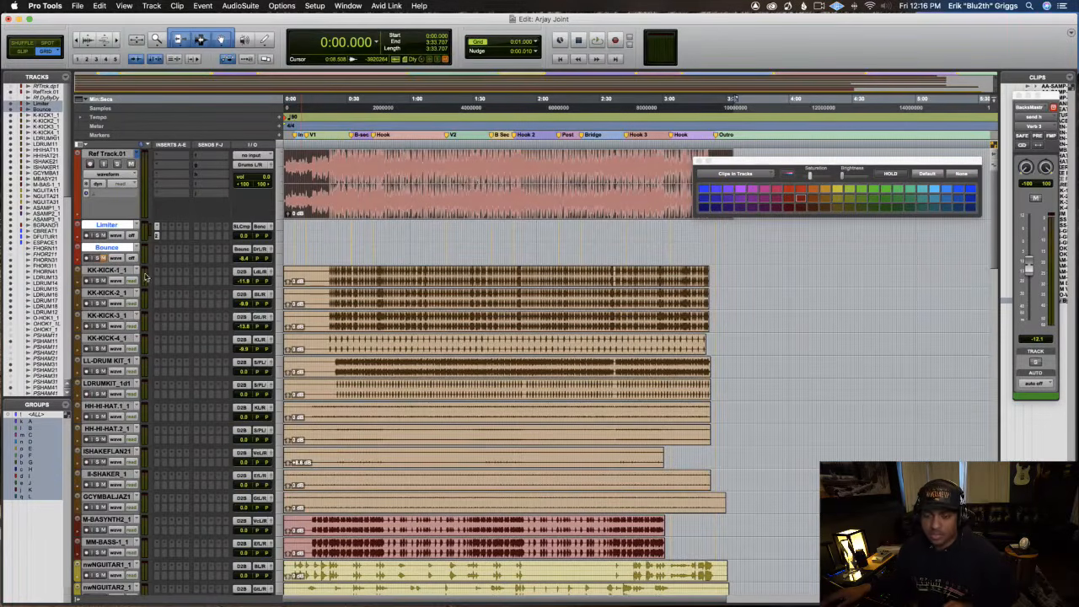
scroll(305, 480, down, 20)
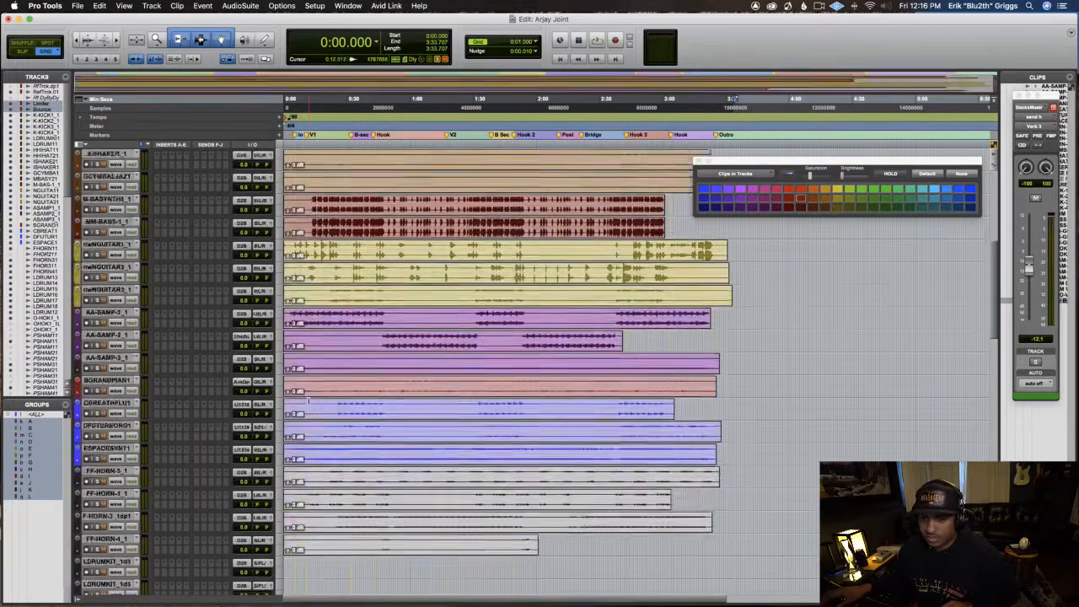
scroll(305, 480, up, 10)
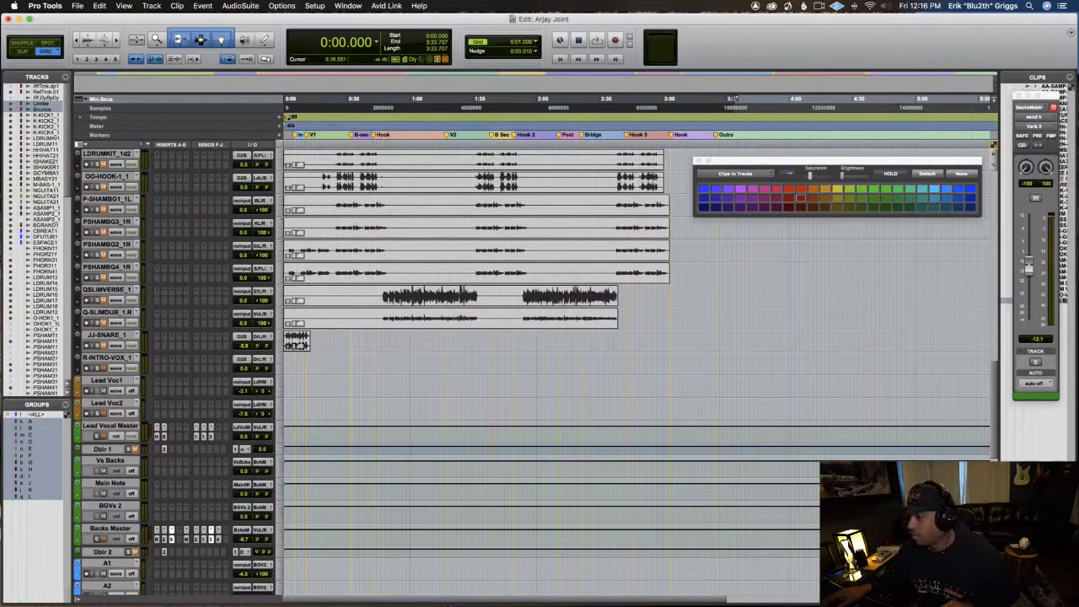
drag(992, 428, 957, 171)
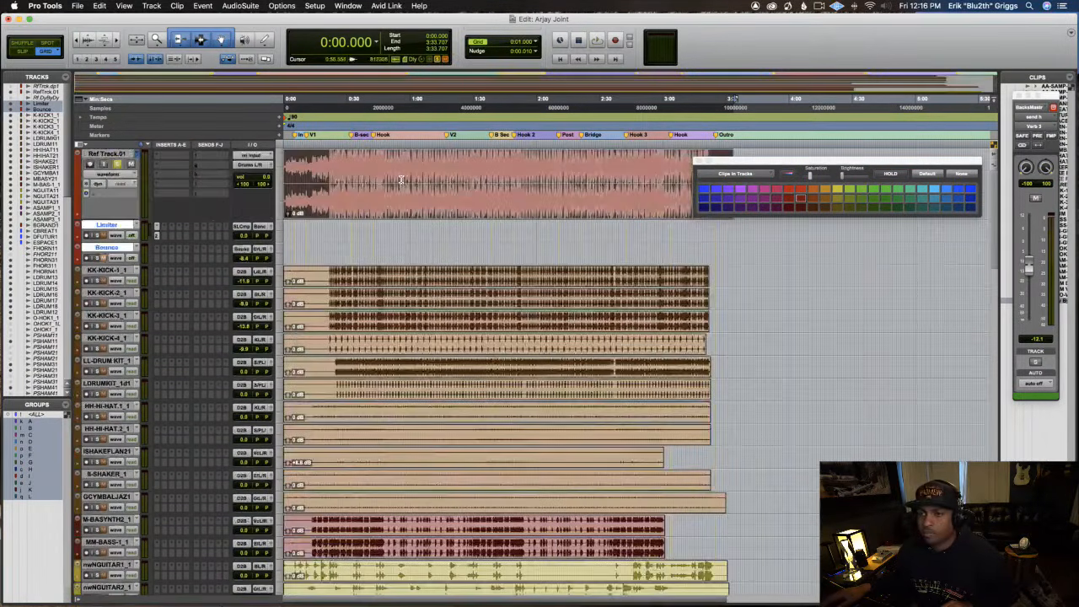
key(space)
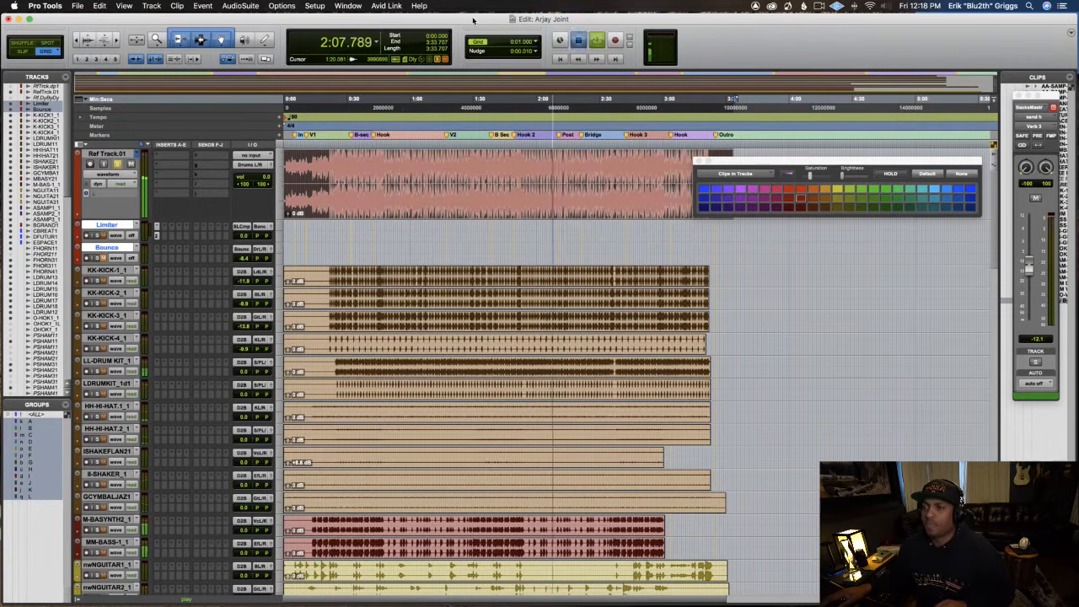
key(space)
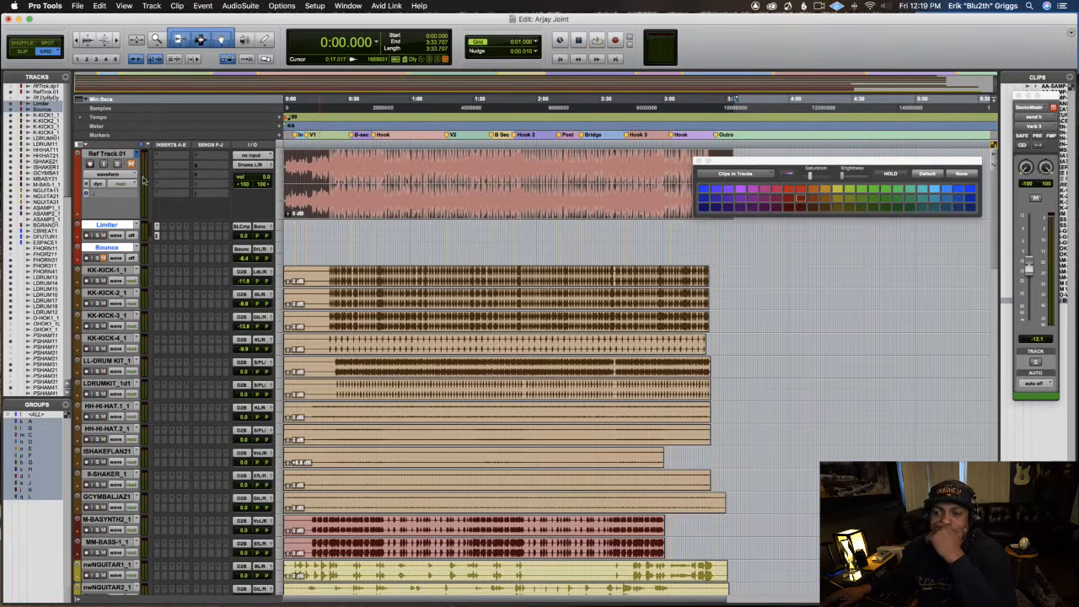
Move the LL-DRUM KIT_1 track above KK-KICK-1_1, directly below the Bounce track.
click(115, 362)
drag(110, 360, 110, 269)
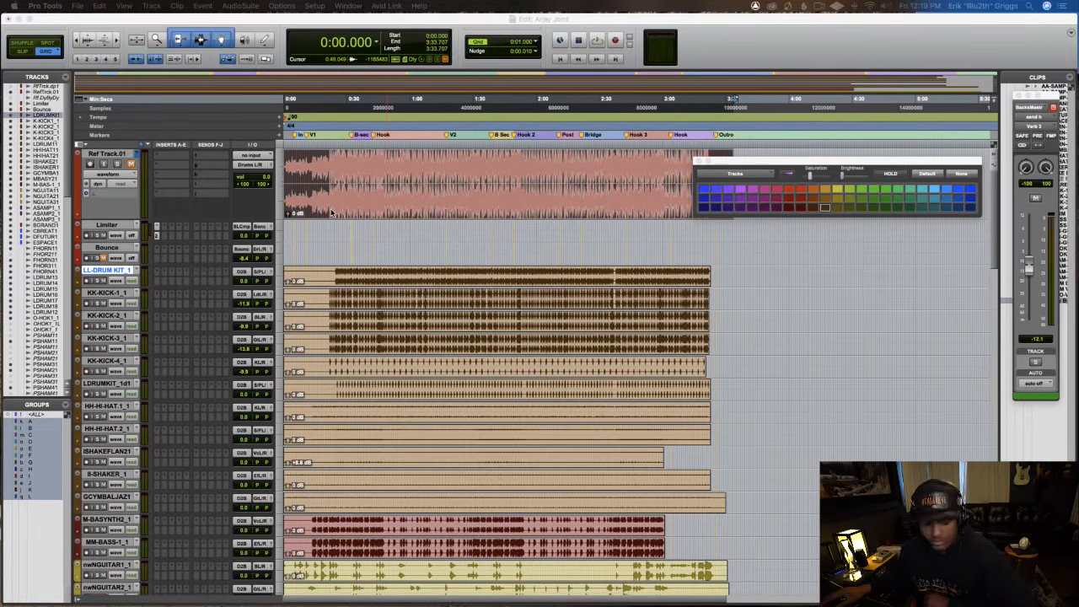
Quit the Mail and WhatsApp applications running in the background.
key(super+Tab)
key(super+Tab)
key(super+Tab)
key(super+Tab)
key(super+Tab)
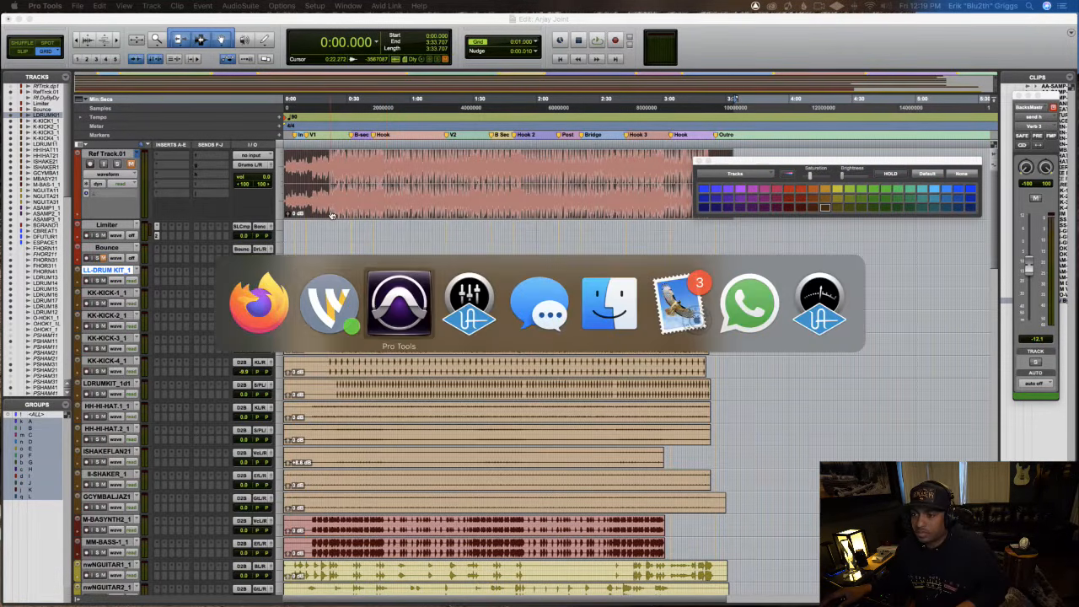
key(super+Tab)
key(super+q)
key(super+Tab)
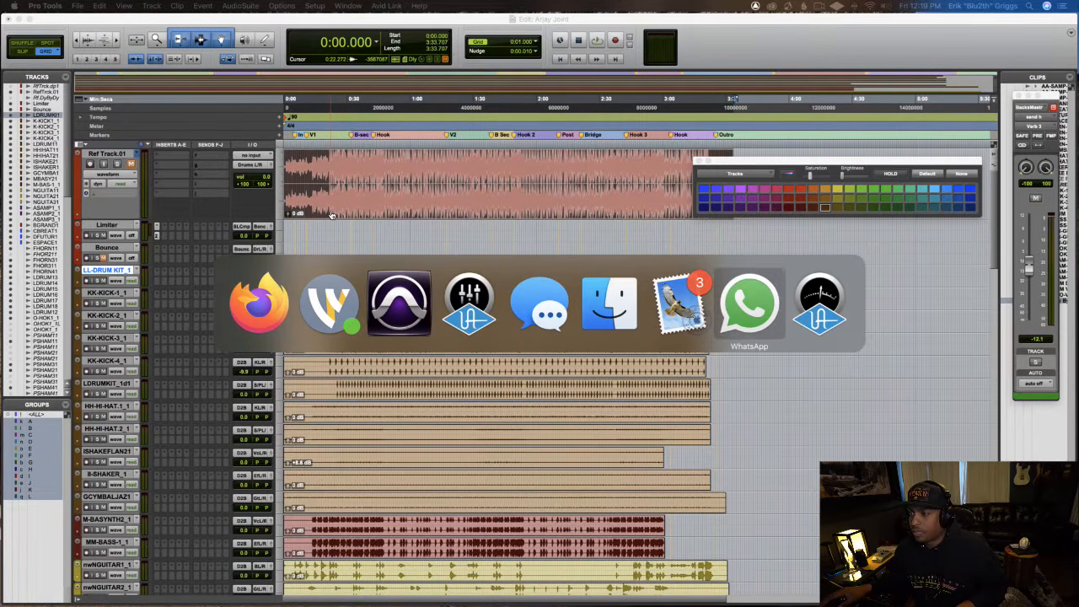
key(super+q)
Quit the Messages application running in the background.
key(super+Tab)
key(super+Tab)
key(super+Tab)
key(super+Tab)
key(super+Tab)
key(super+Tab)
key(super+Tab)
key(super+Tab)
key(super+Tab)
key(super+Tab)
key(super+Tab)
key(super+Tab)
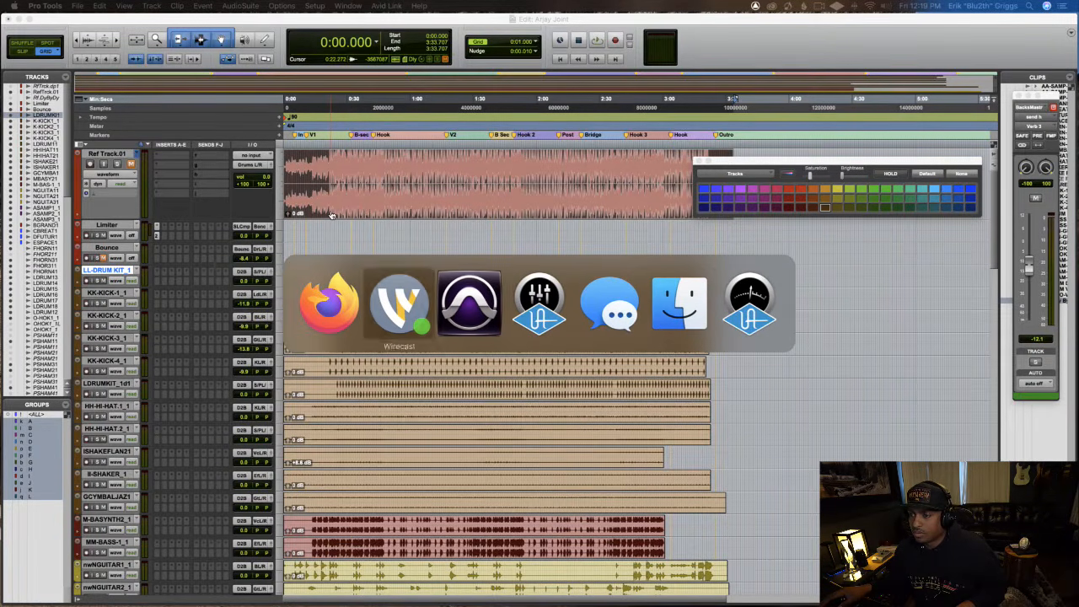
key(super+q)
key(super+Tab)
key(super+Tab)
key(super+Tab)
key(super+Tab)
key(super+Tab)
key(super+Tab)
key(super+Tab)
key(super+Tab)
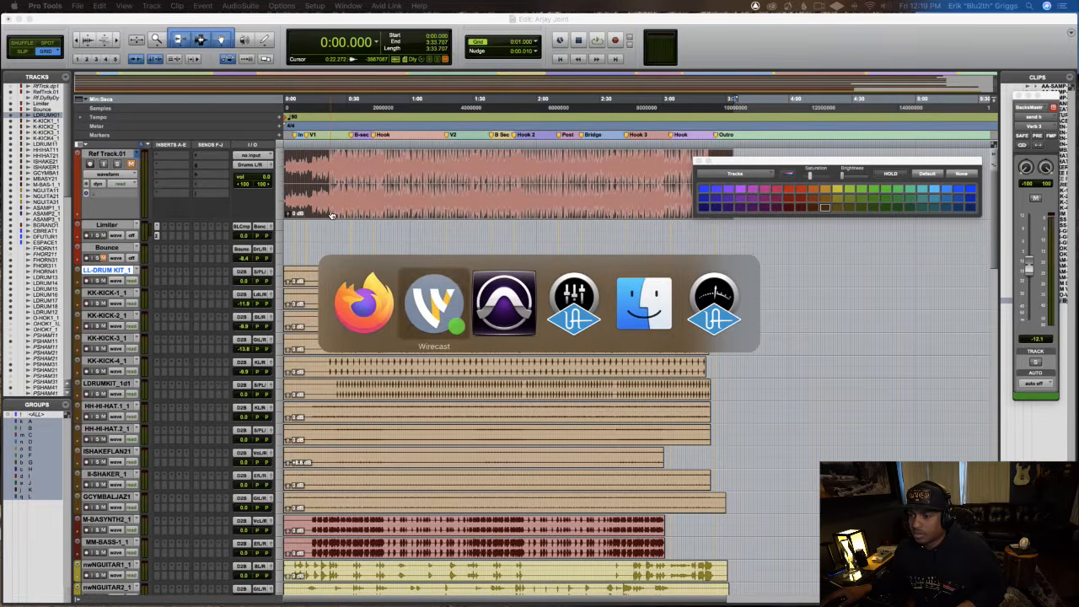
key(super+Tab)
key(super+Tab)
key(super+Tab)
key(super+Tab)
key(super+Tab)
key(super+Tab)
key(super+Tab)
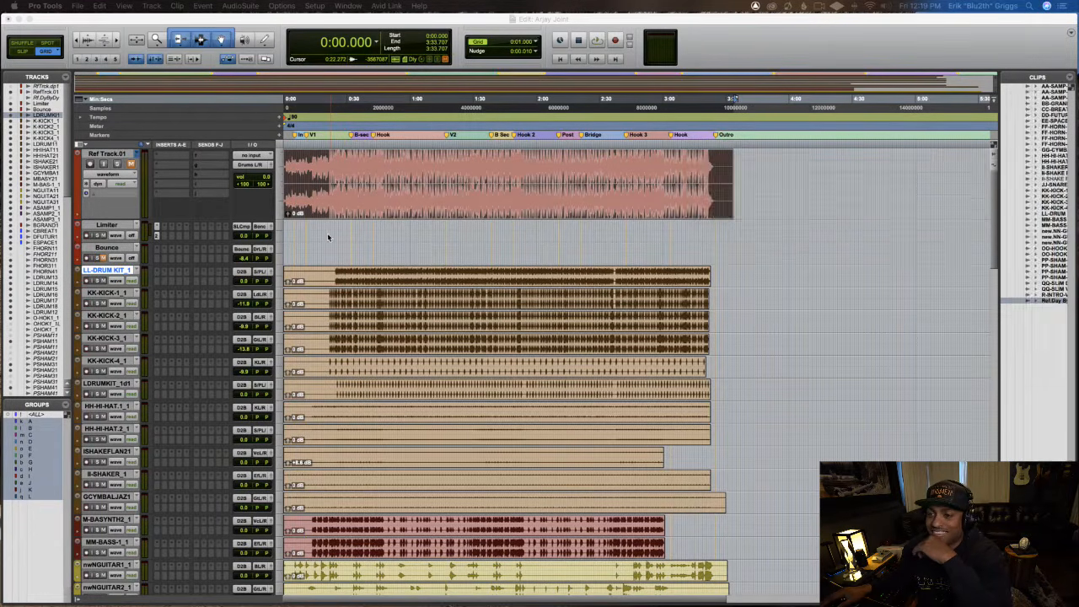
Return to Pro Tools and set the playback start to 0:22, where the kick drums enter.
click(333, 240)
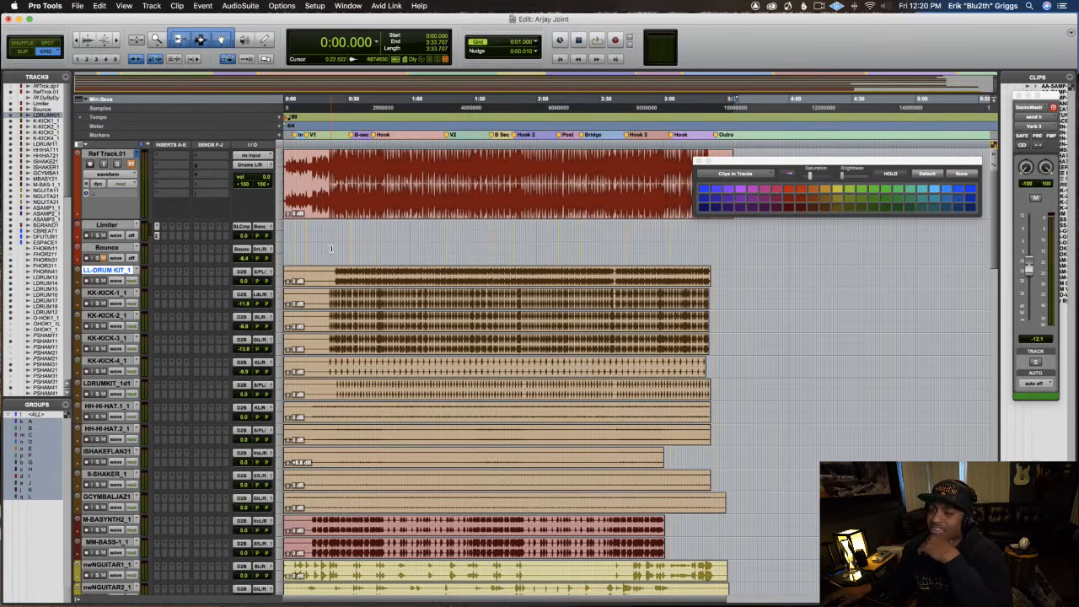
click(331, 248)
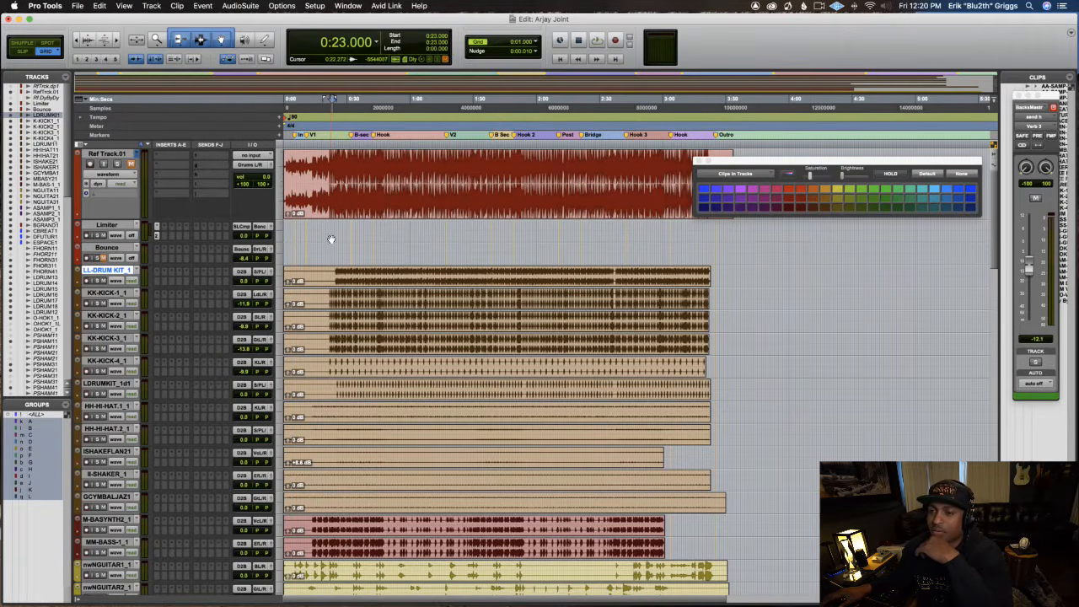
click(329, 250)
key(t)
key(t)
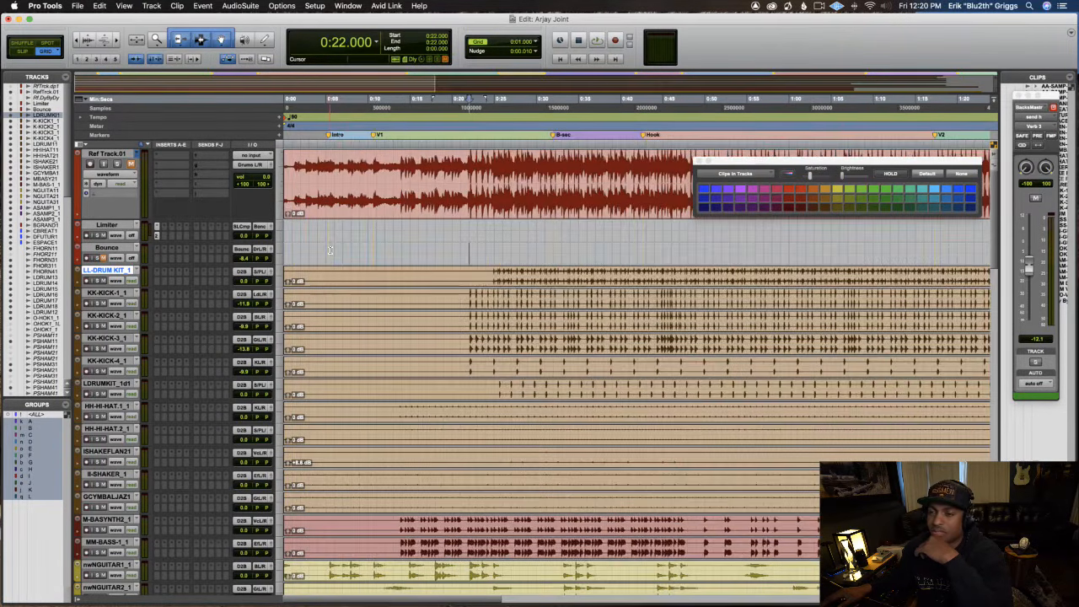
Examine the full song arrangement across the drum, bass, guitar, sample and horn tracks, from close up to the song's whole length.
key(r)
key(r)
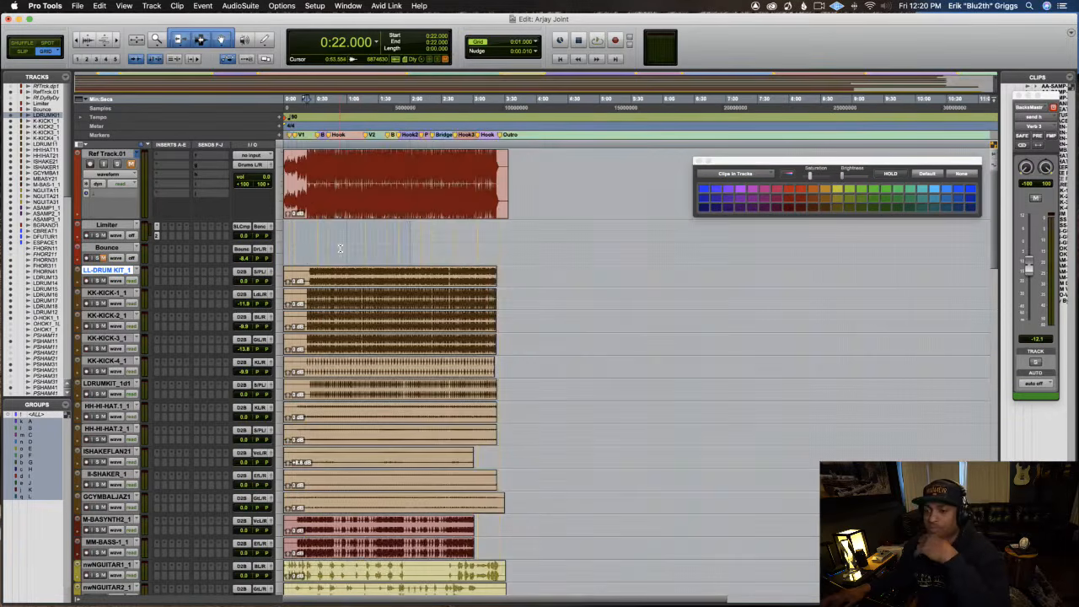
key(t)
key(t)
scroll(381, 238, down, 5)
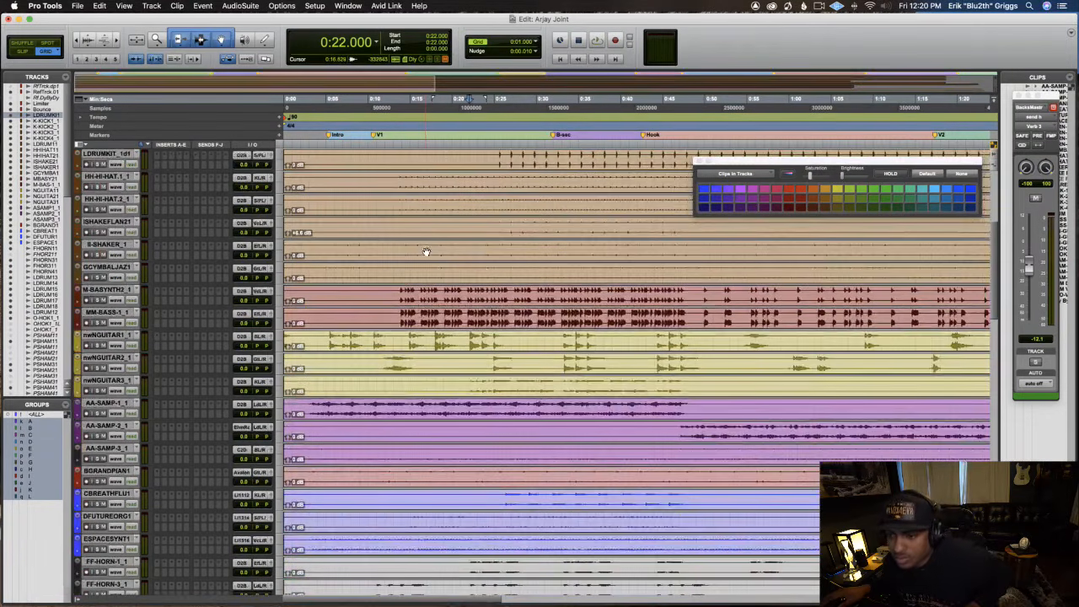
key(r)
key(r)
key(r)
key(r)
key(r)
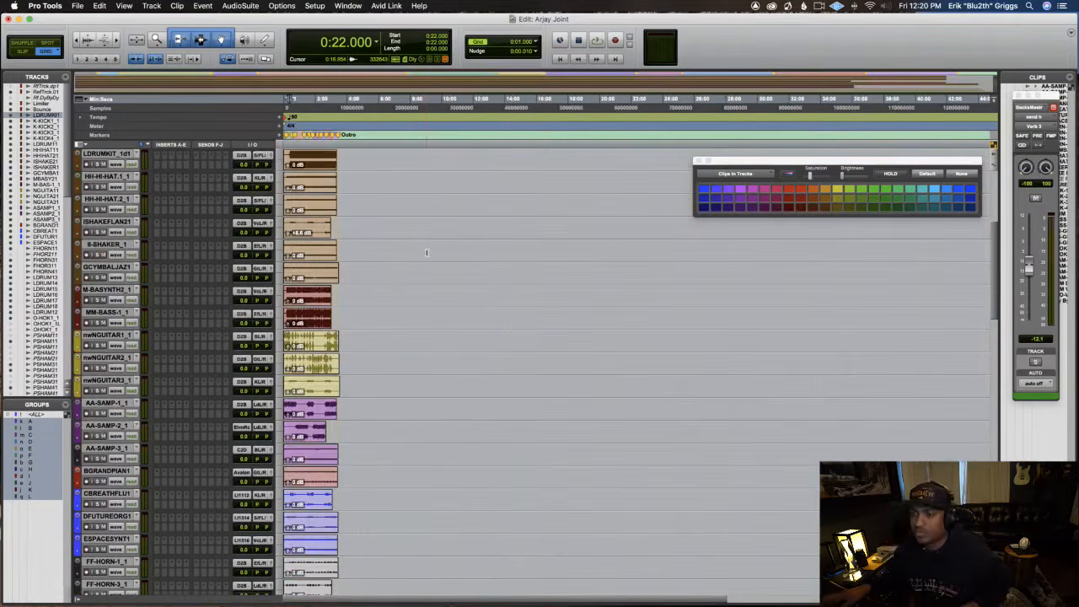
key(t)
key(t)
key(t)
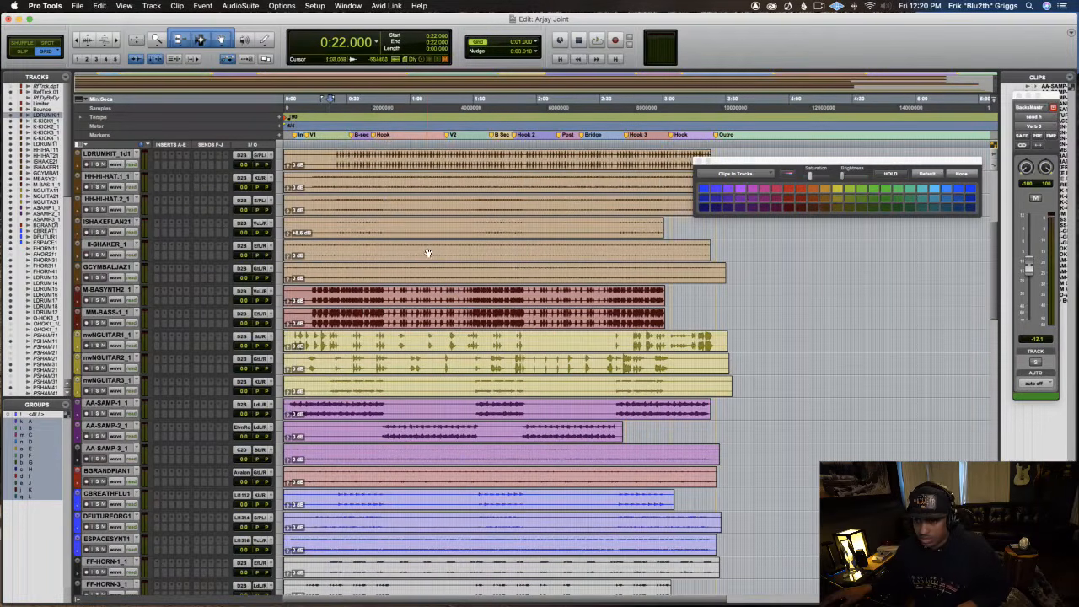
Set the tempo event at the start of the session to 86.5 BPM.
click(392, 255)
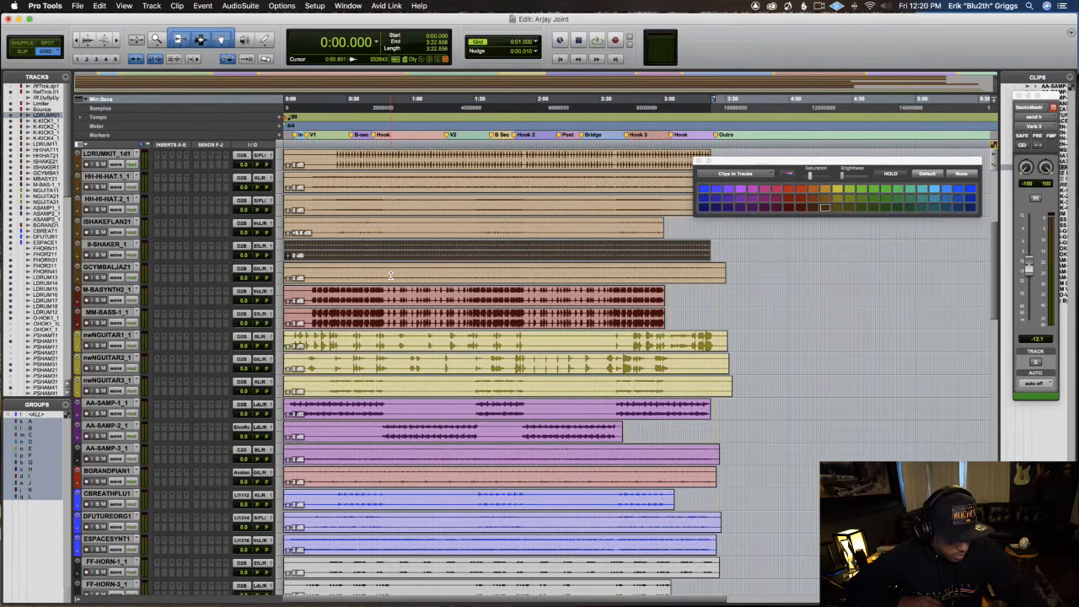
double_click(288, 118)
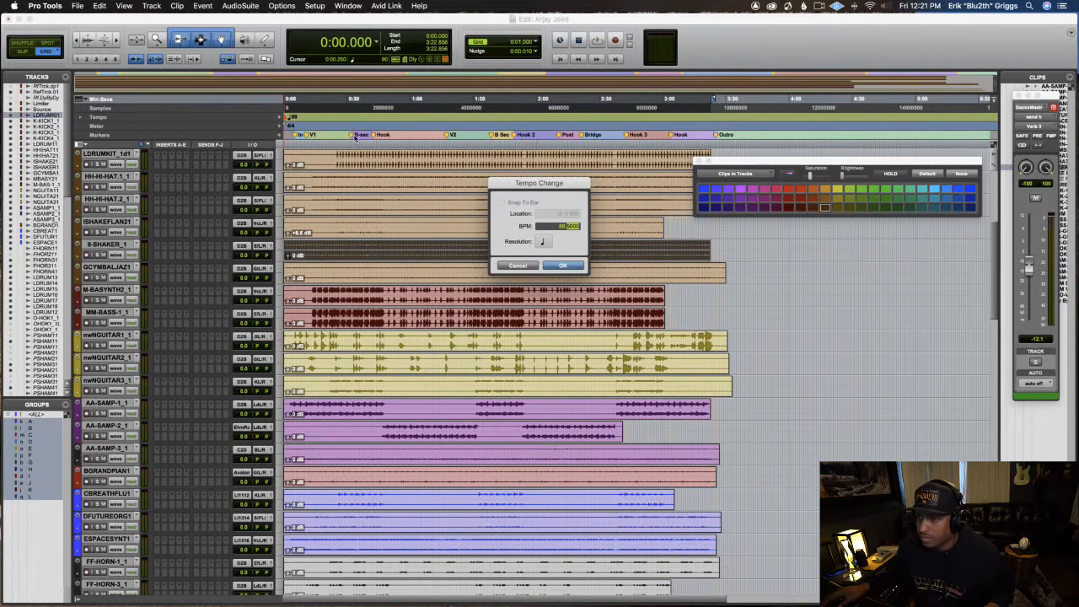
click(563, 267)
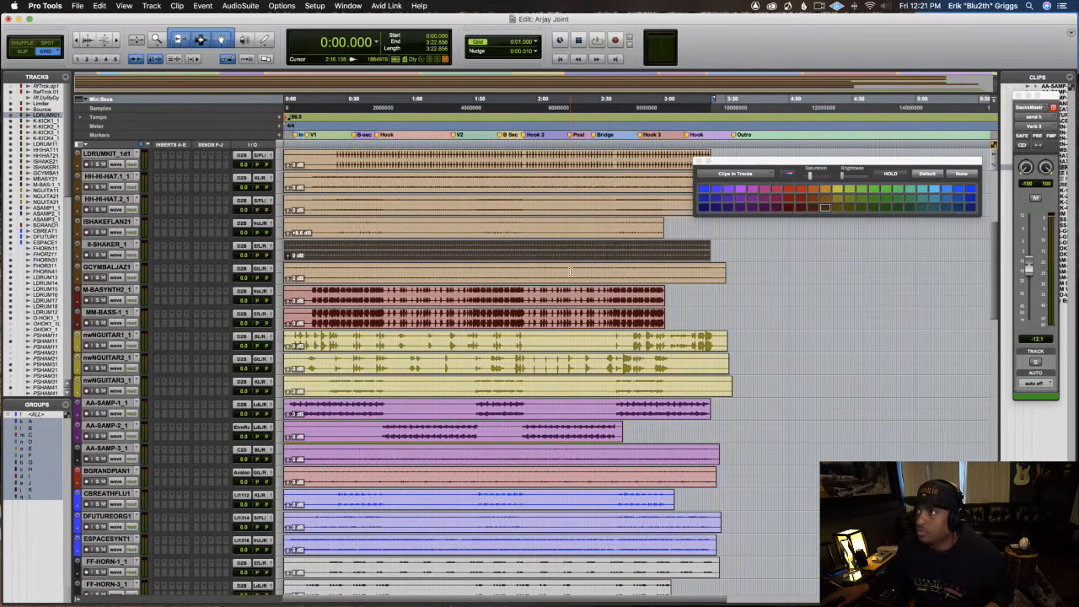
Play a short passage of the mix from 0:09 and return to the reference and drum tracks.
click(305, 95)
key(space)
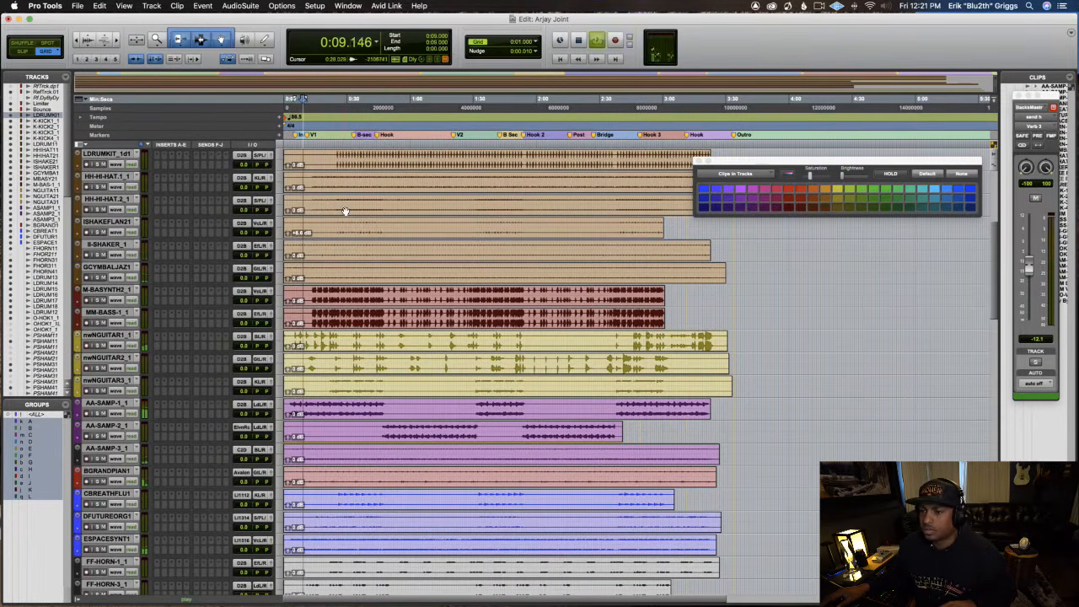
scroll(305, 270, up, 5)
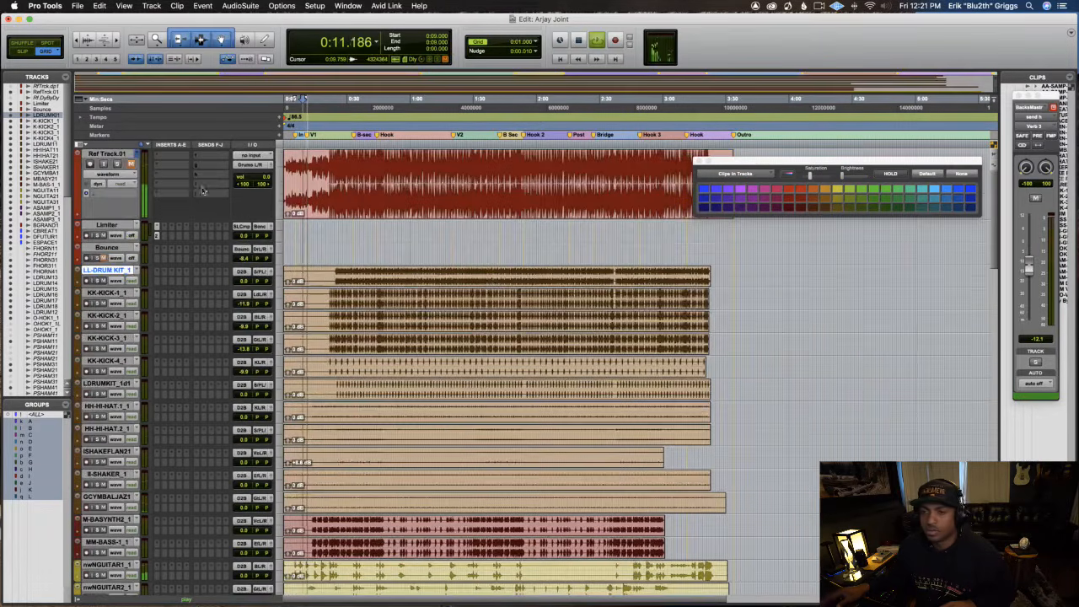
key(space)
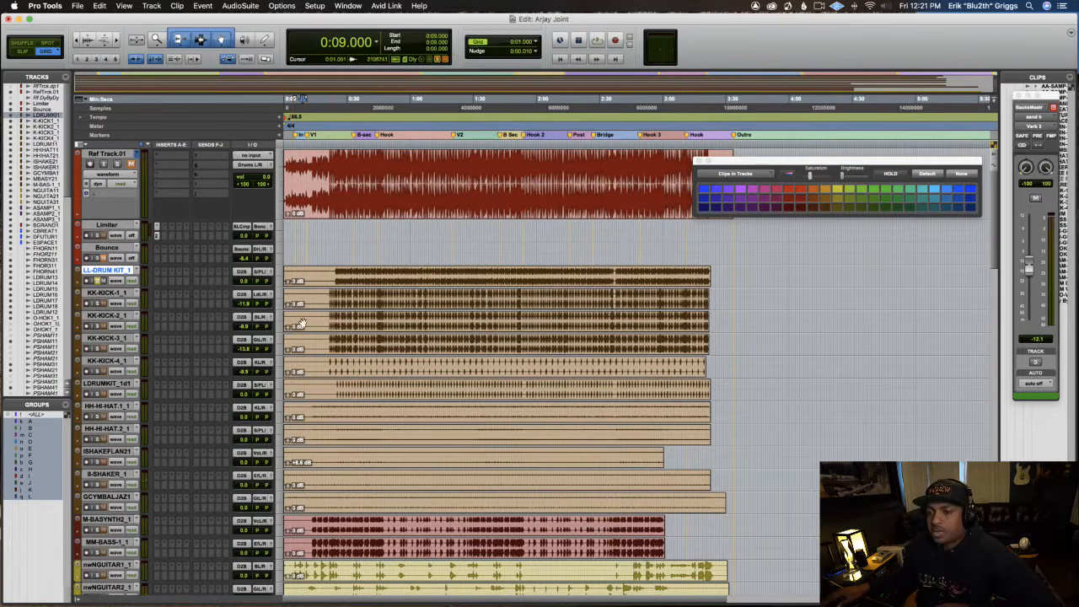
Audition the soloed LL-DRUM KIT_1 track from 0:22, where the kick drums enter.
click(329, 108)
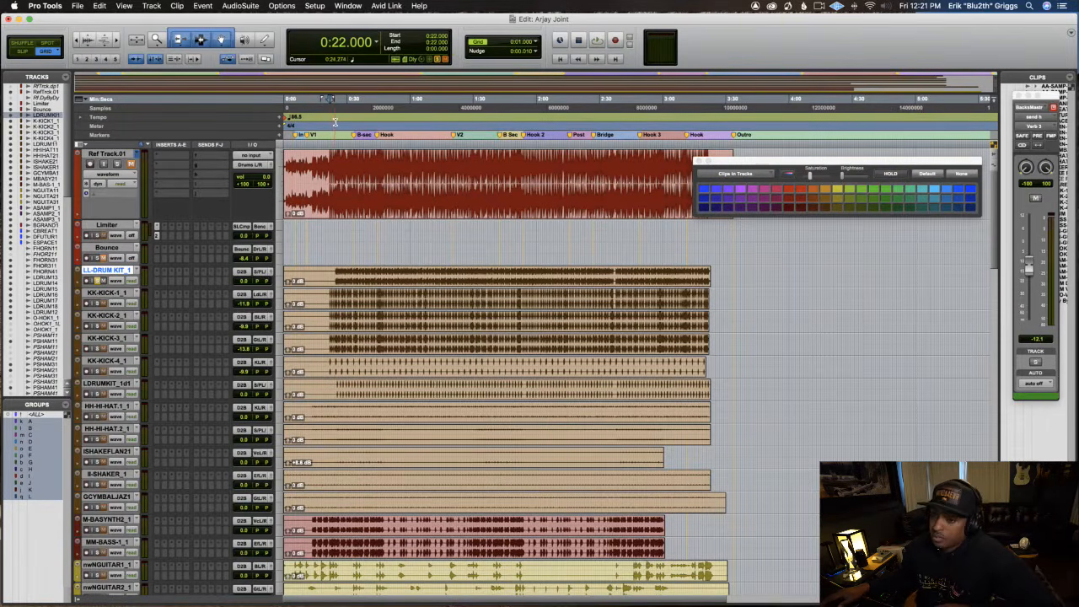
key(t)
key(t)
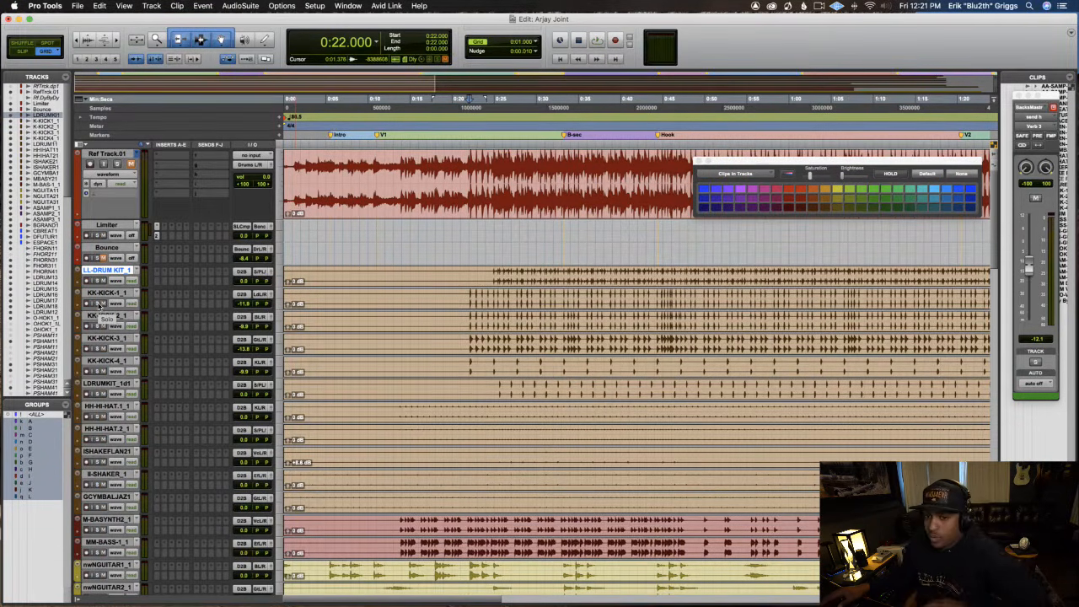
key(space)
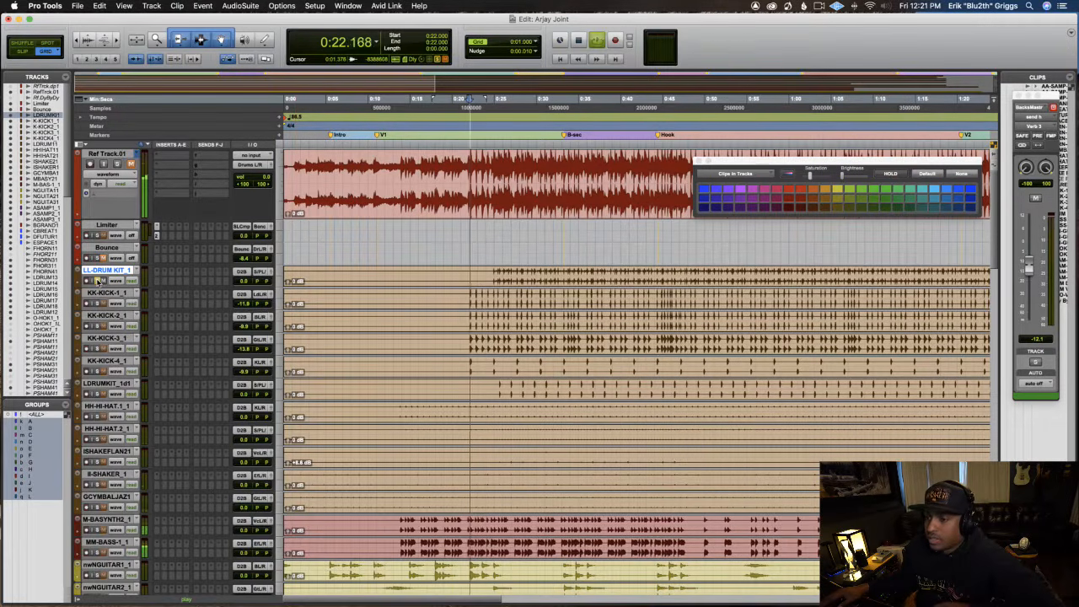
key(space)
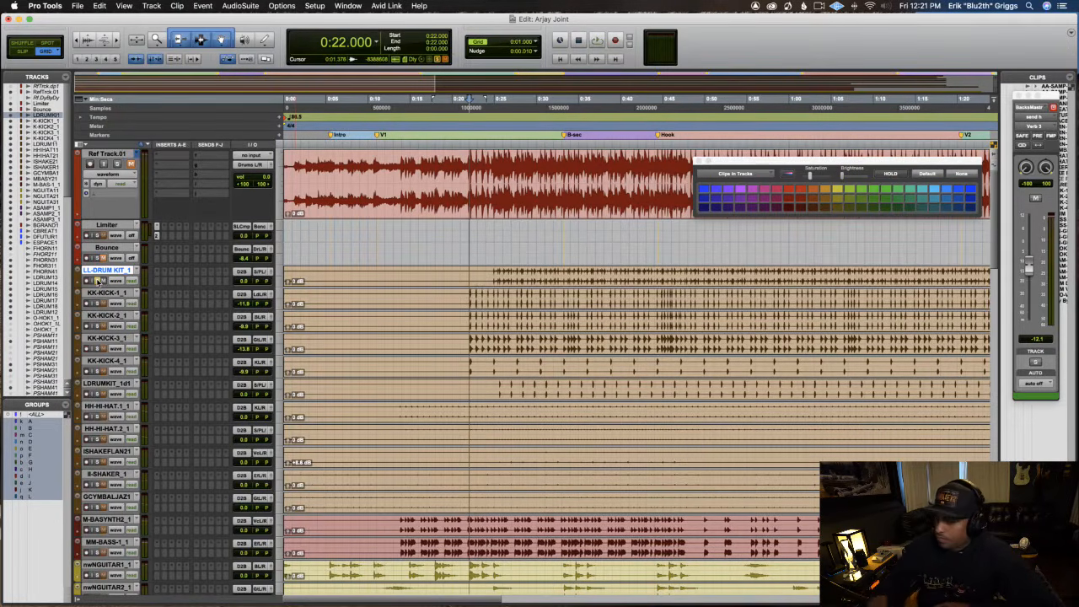
key(space)
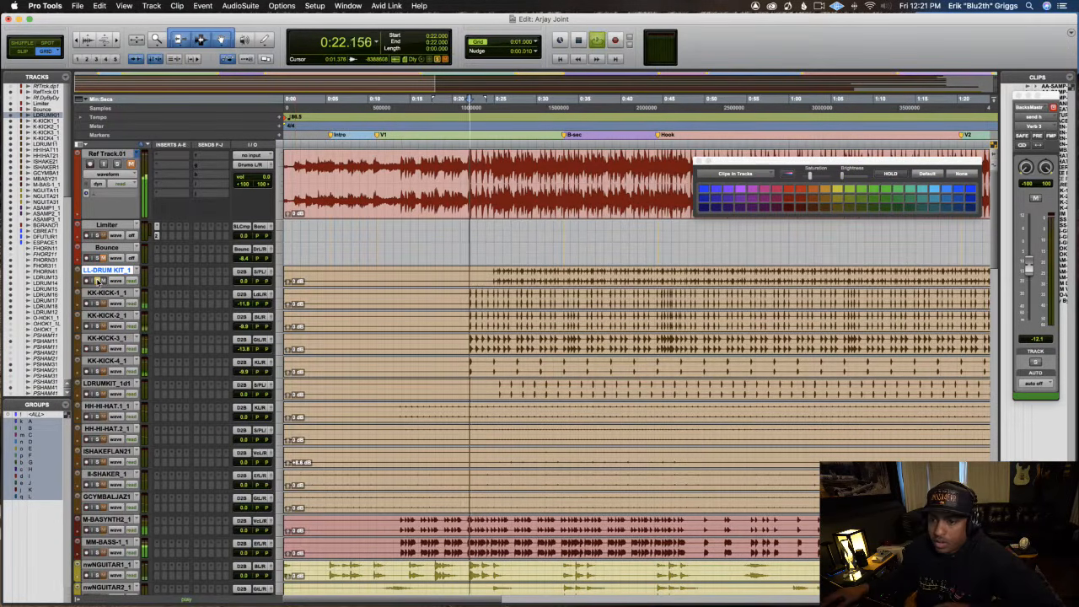
key(space)
Route the output of LL-DRUM KIT_1 to Drums L/R and audition the track from 0:22.
click(259, 271)
mouse_move(283, 272)
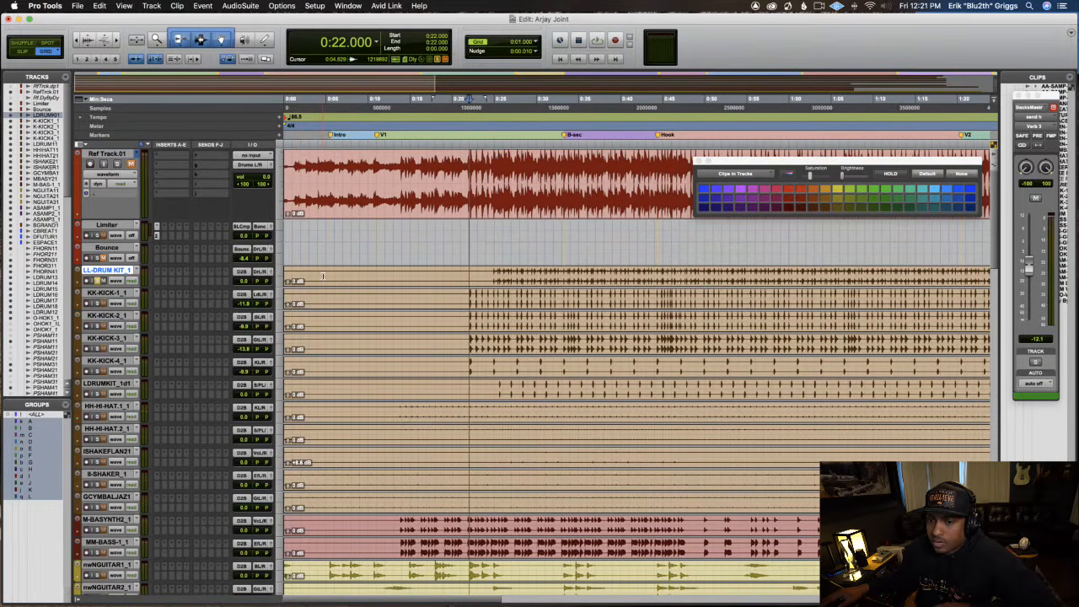
key(space)
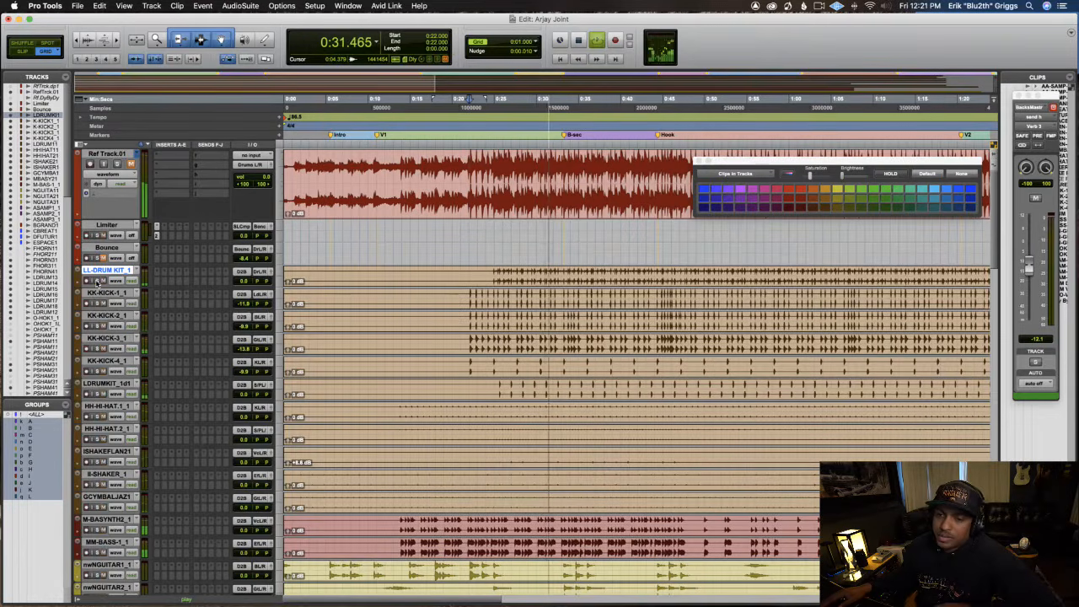
key(space)
key(space)
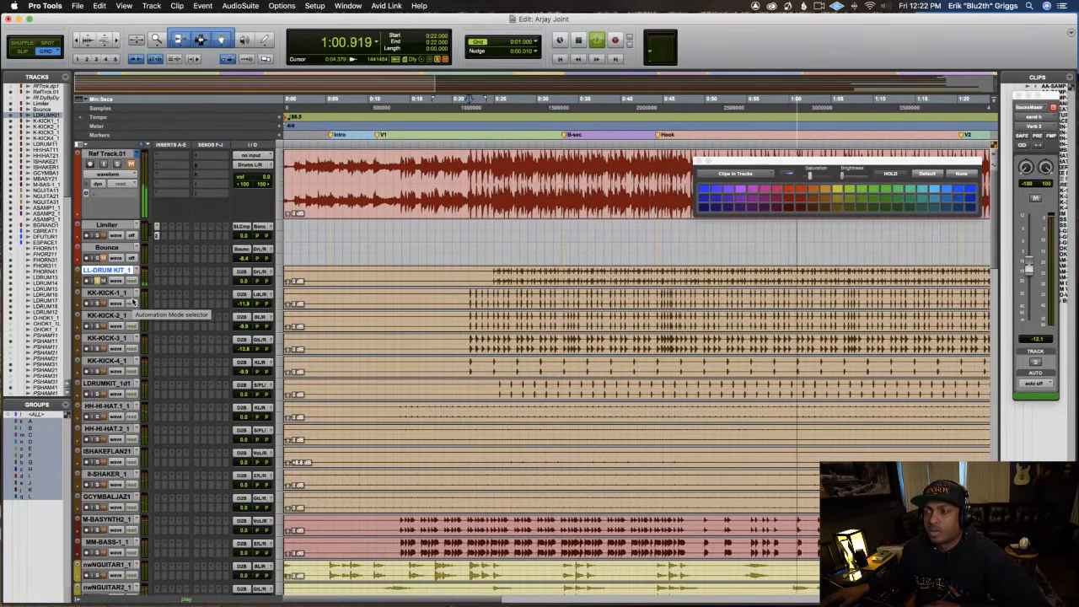
key(space)
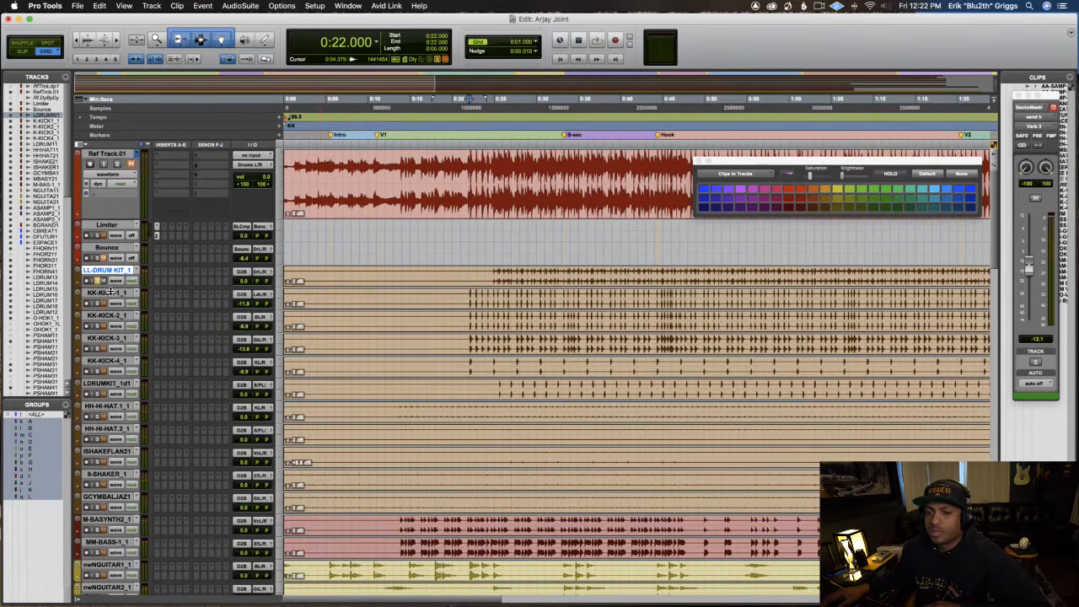
Compare the kick tracks from 0:22 by soloing KK-KICK-1_1, KK-KICK-2_1 and KK-KICK-3_1, together and individually.
key(space)
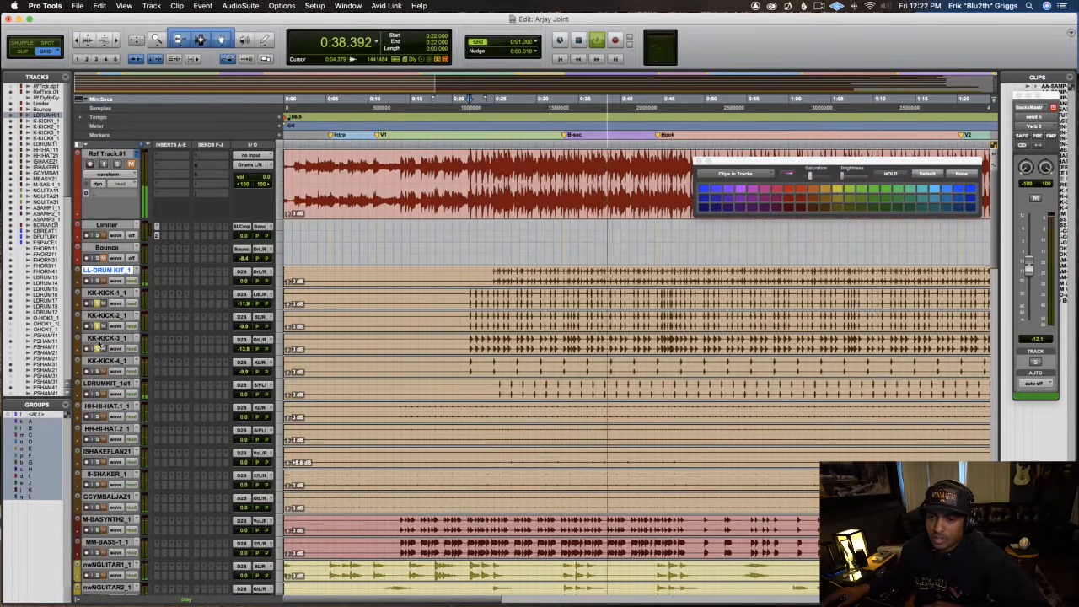
key(space)
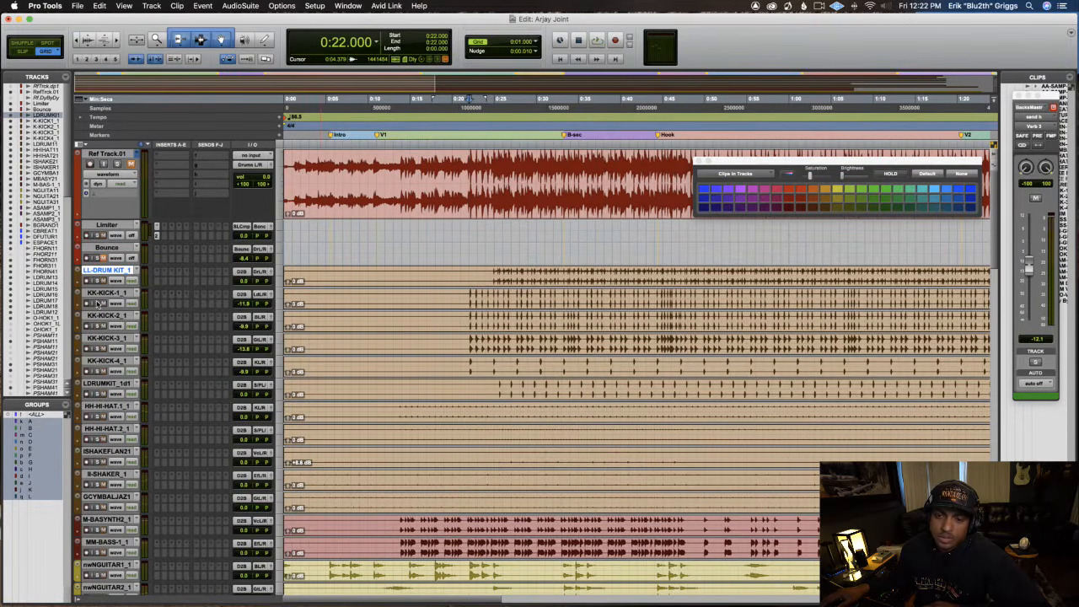
key(space)
key(space)
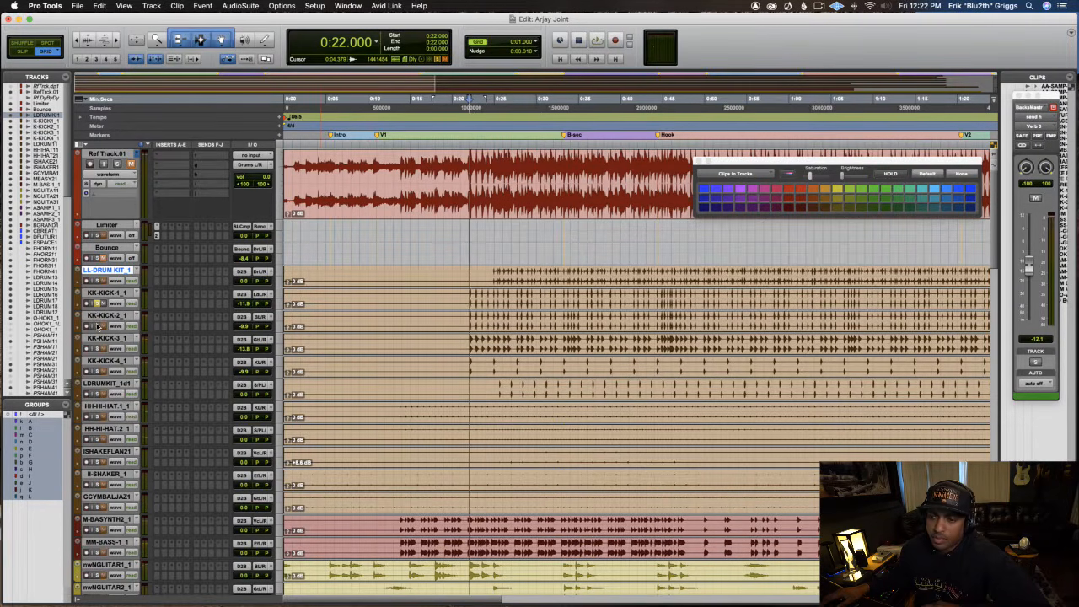
key(space)
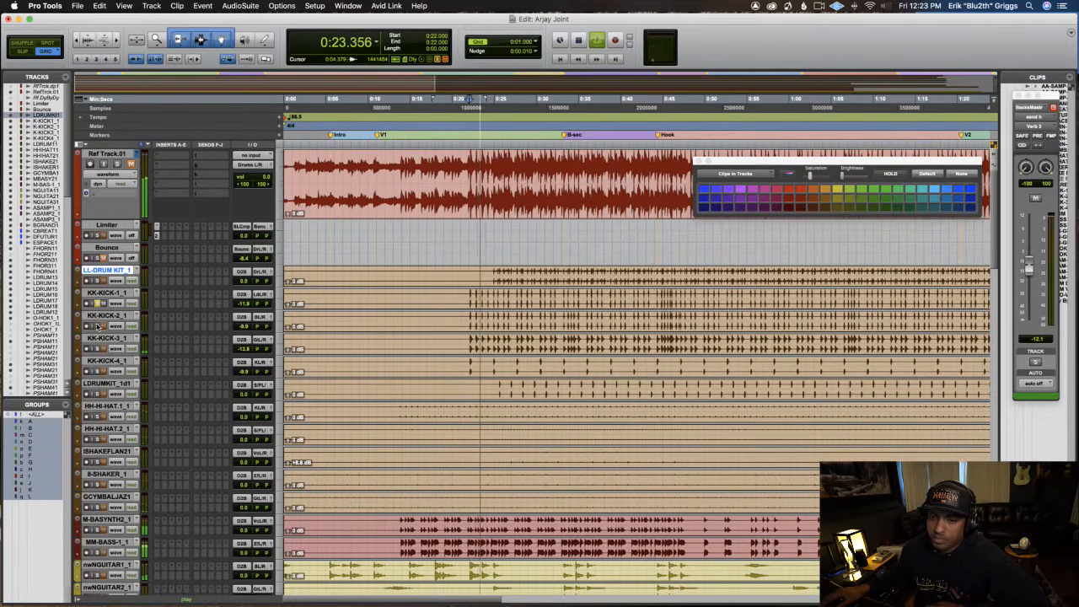
key(space)
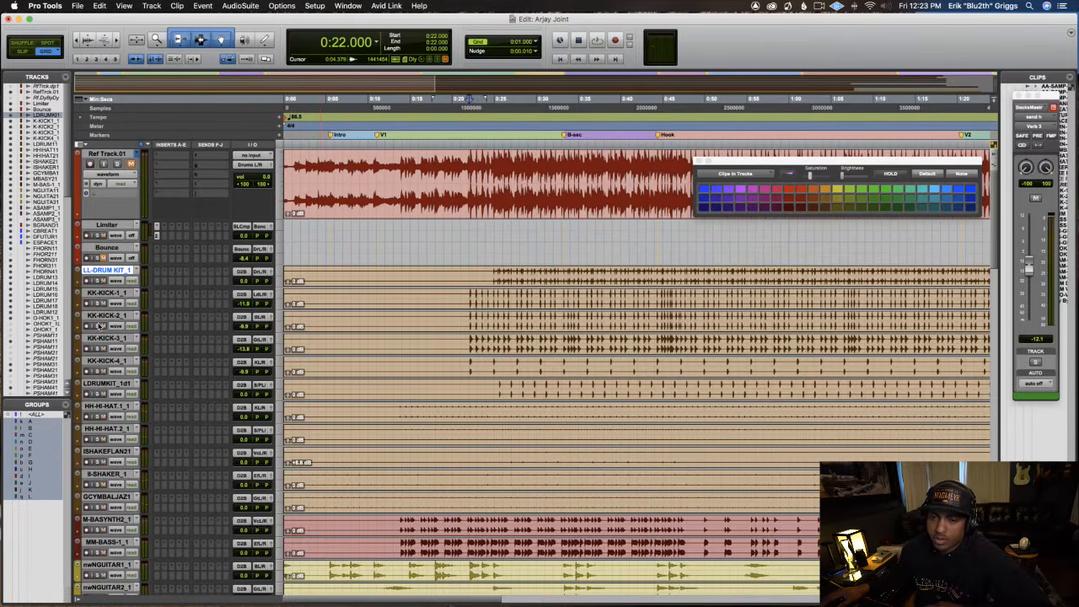
key(space)
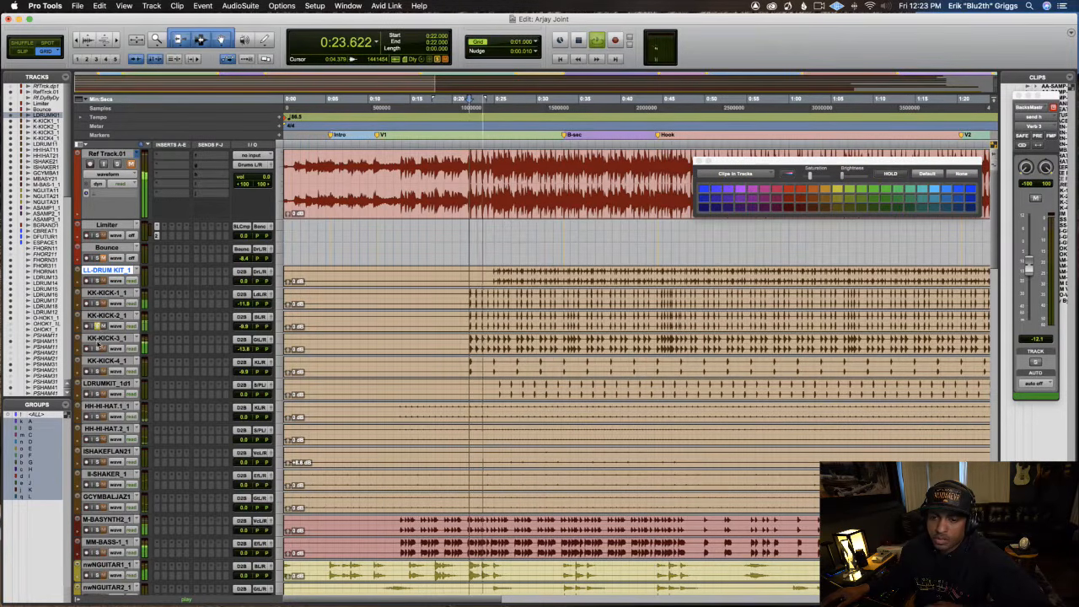
key(space)
Play KK-KICK-3_1 soloed from 0:22 and examine its kick waveforms up close.
key(space)
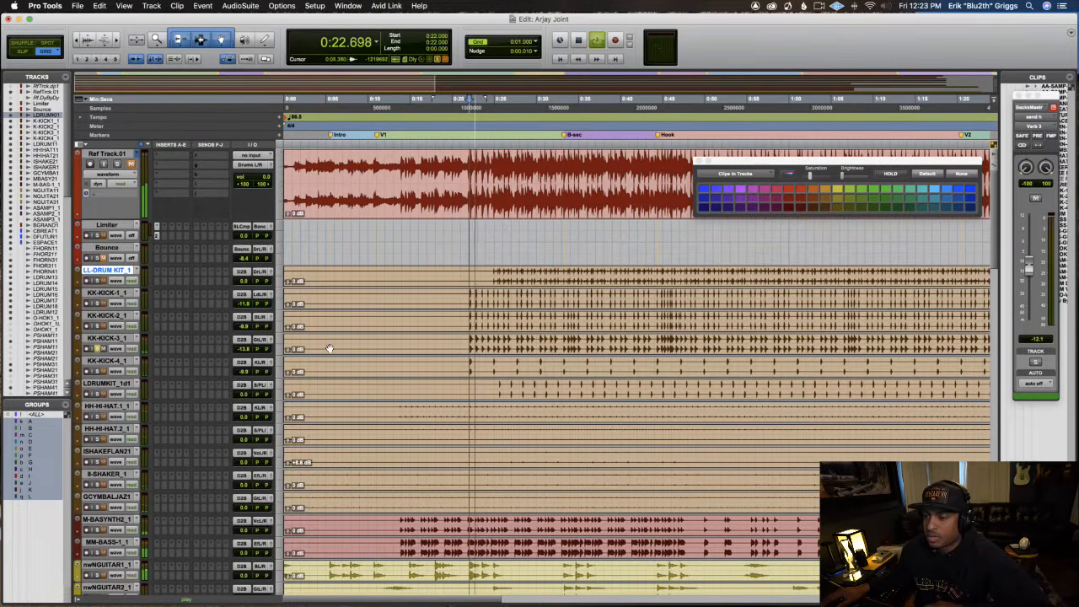
key(super+bracketright)
key(super+bracketright)
key(super+bracketright)
key(super+bracketright)
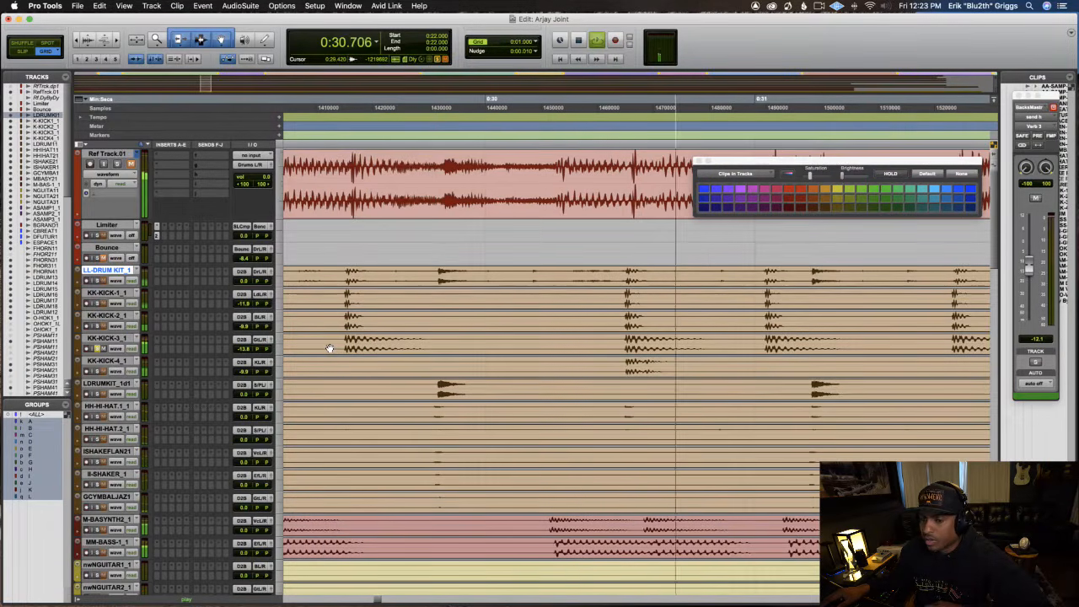
key(space)
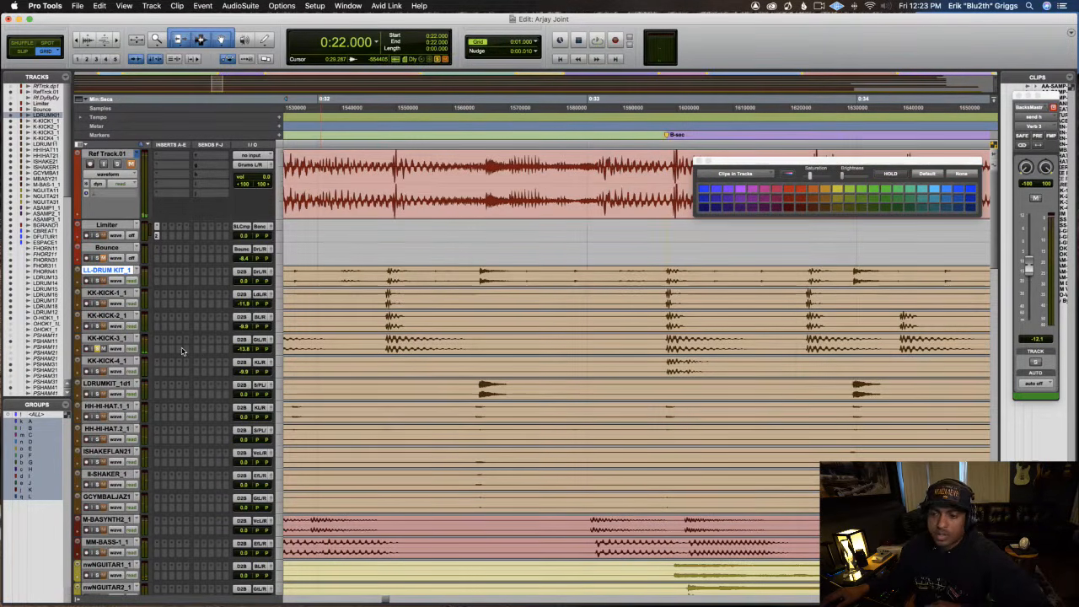
click(384, 340)
drag(385, 341, 463, 344)
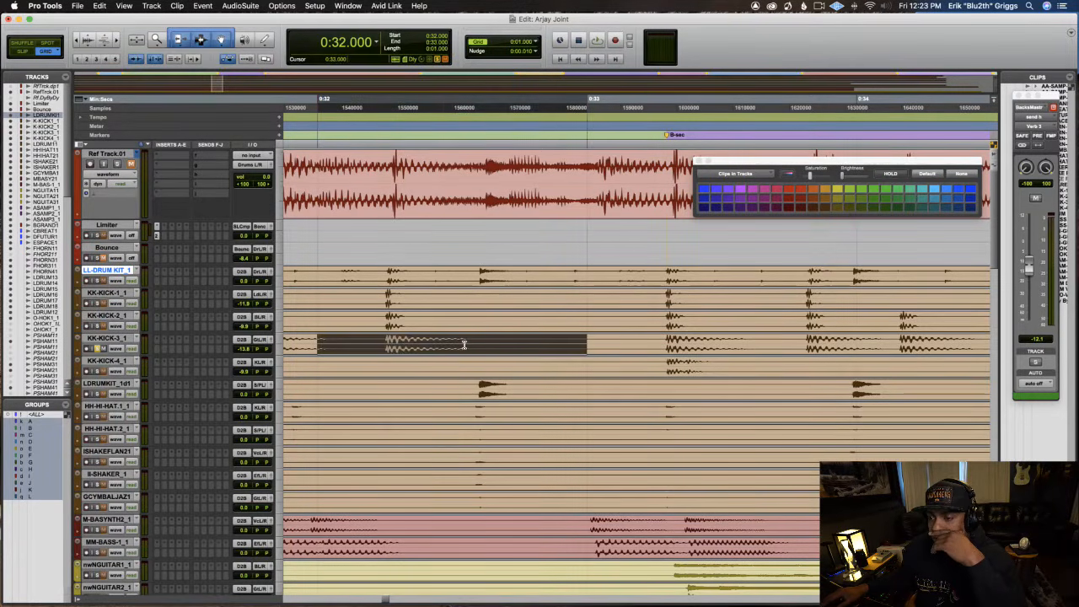
triple_click(394, 338)
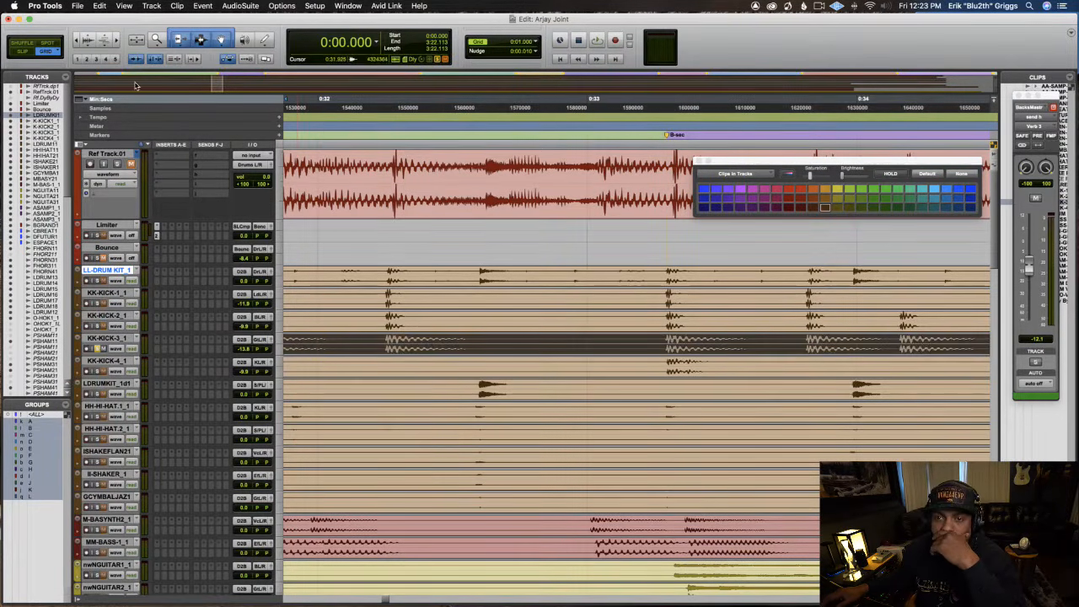
Switch the edit mode to Slip and select a single KK-KICK-3_1 hit from about 0:32.241 to 0:32.597.
key(F2)
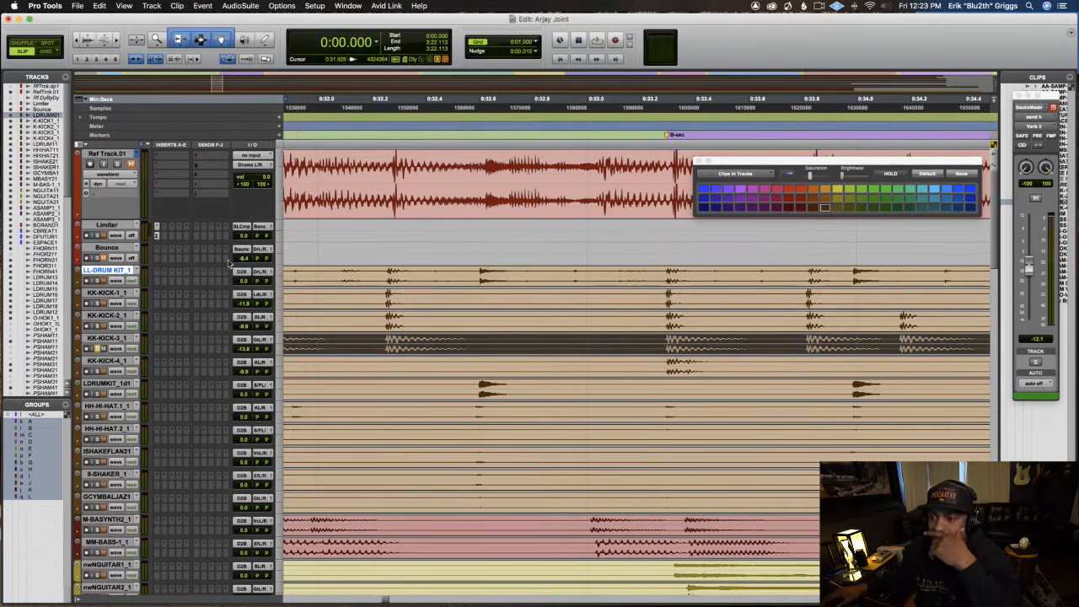
click(387, 343)
drag(383, 342, 478, 340)
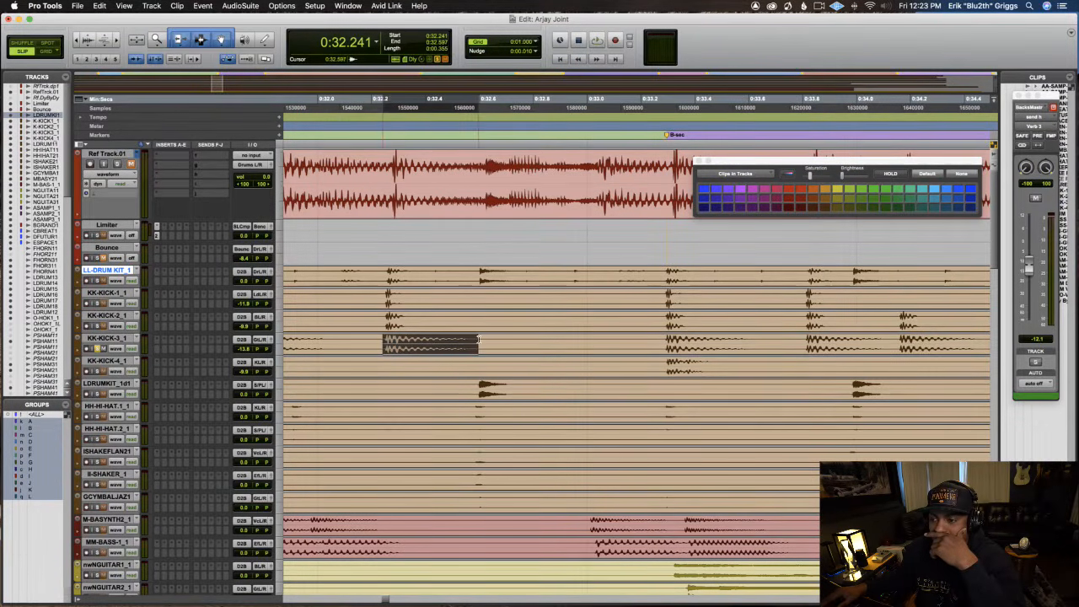
Select the entire KK-KICK-3_1 clip and insert the multichannel REQ 4 (stereo) EQ plug-in on its track.
click(349, 344)
triple_click(349, 353)
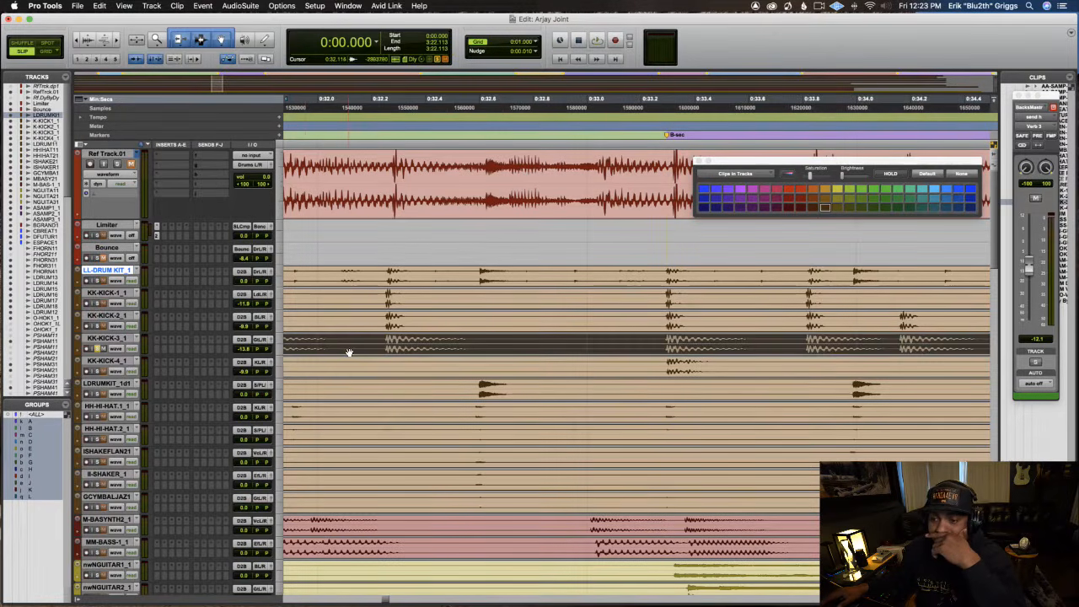
click(166, 351)
mouse_move(204, 350)
mouse_move(268, 352)
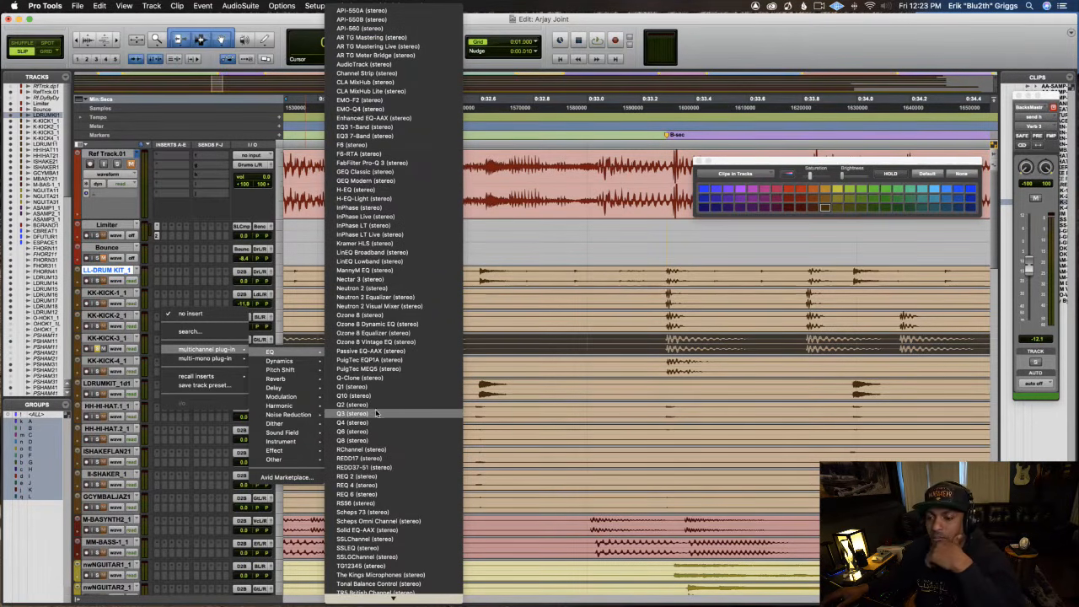
click(381, 485)
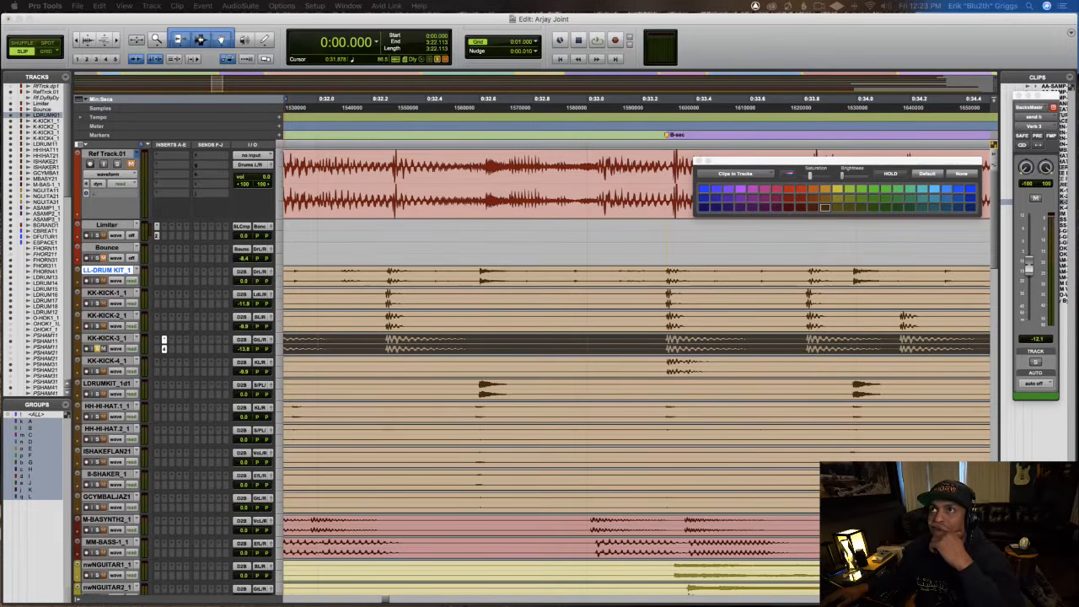
Lower the high-cut on band 6 of KK-KICK-3_1's REQ 4 to about 285 Hz and audition the soloed kick from about 0:23.
drag(602, 152, 524, 298)
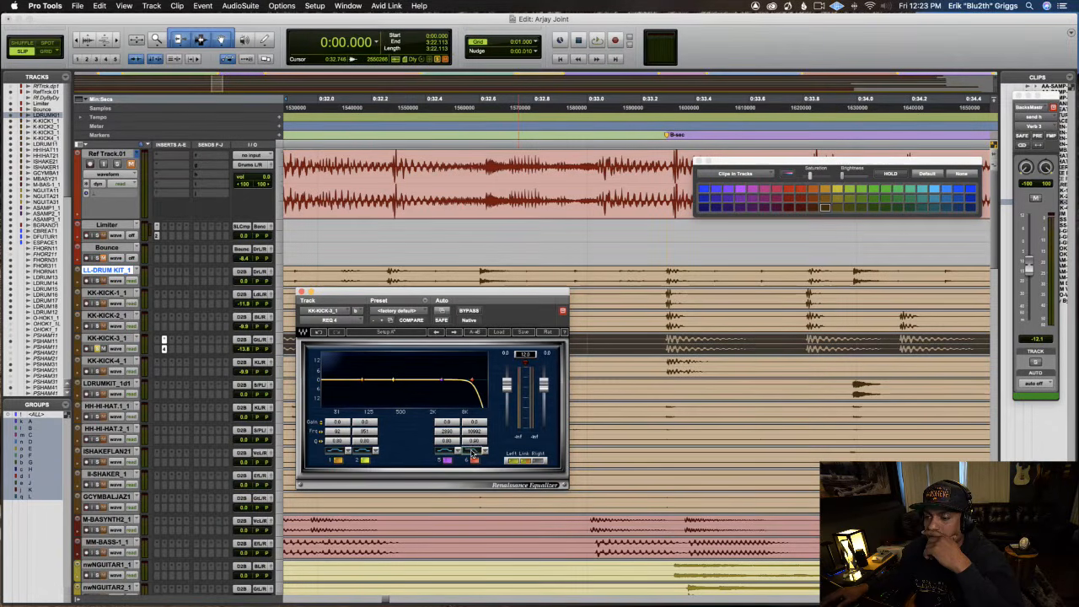
drag(473, 381, 390, 382)
key(space)
key(r)
key(r)
key(r)
key(r)
key(r)
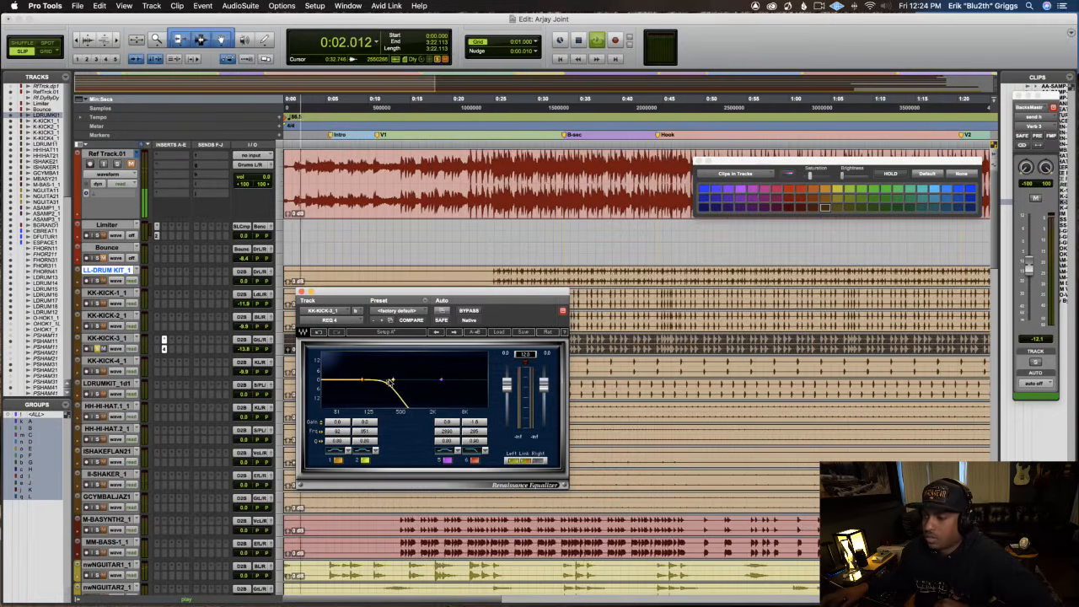
click(477, 106)
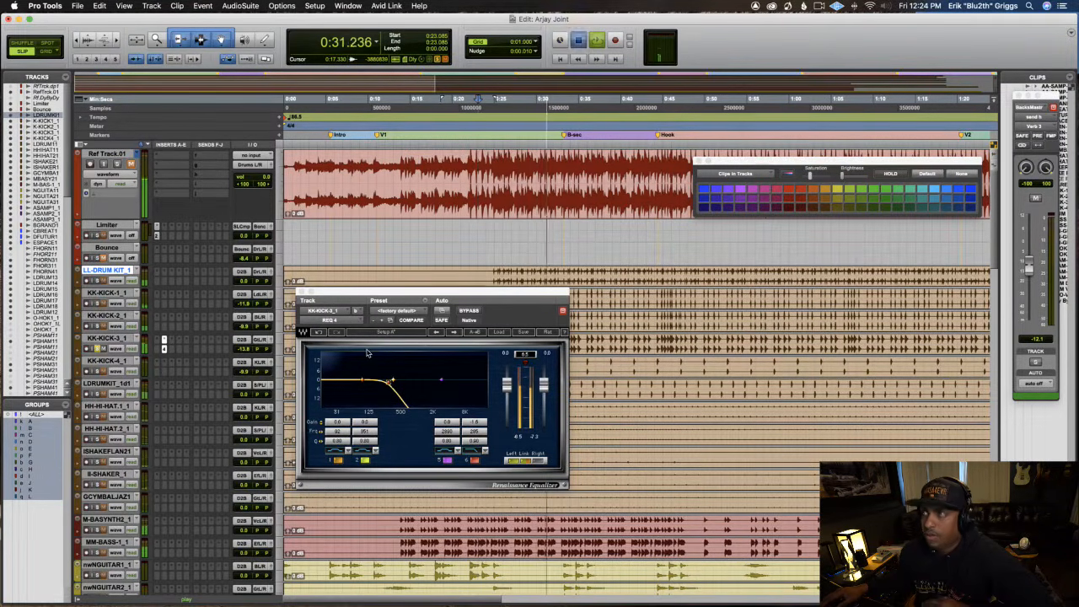
key(space)
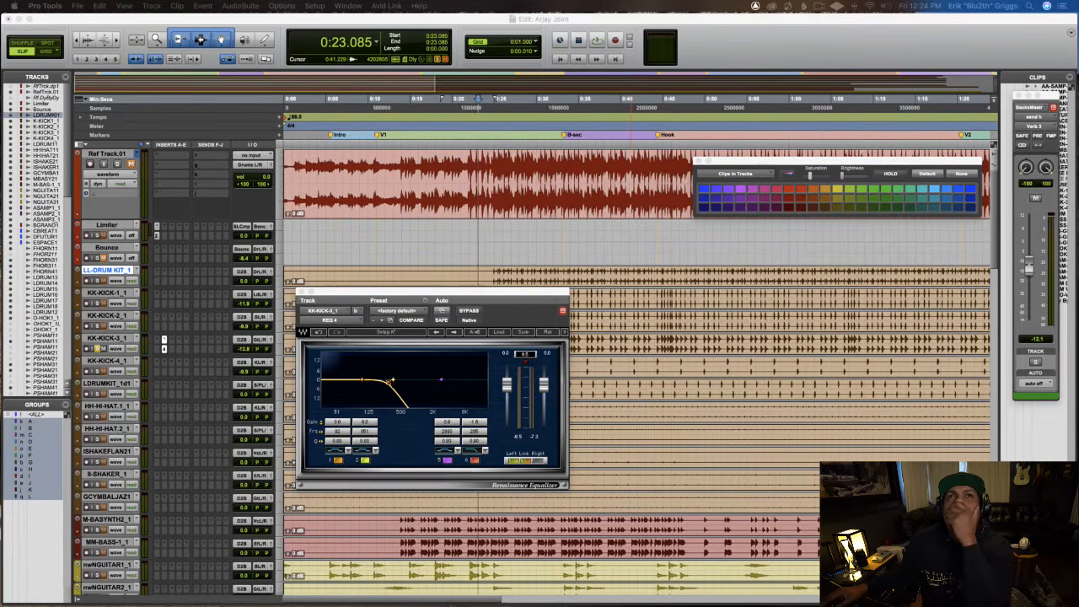
mouse_move(2, 604)
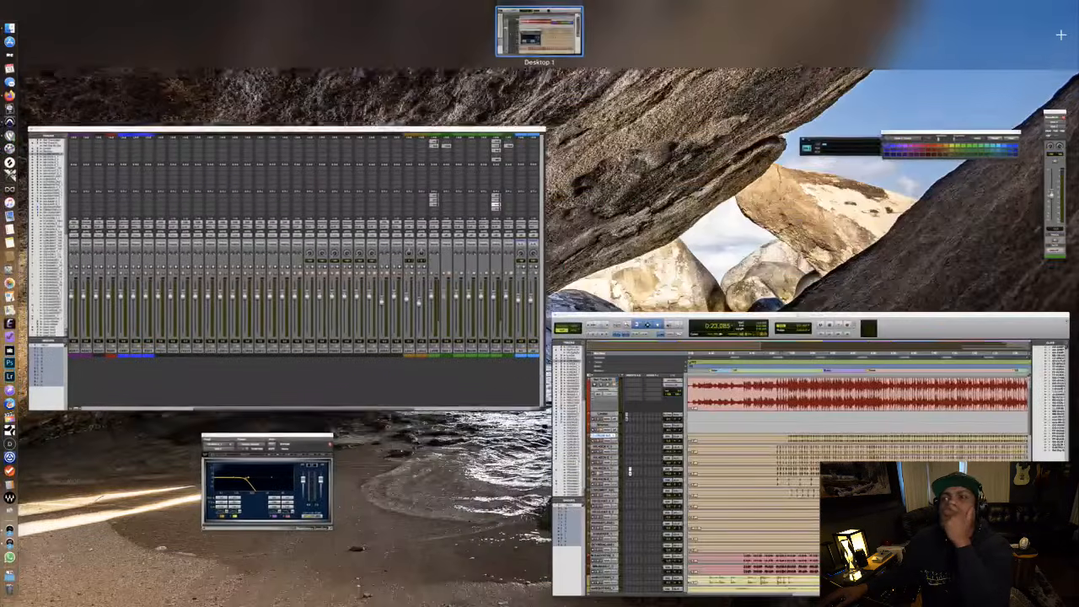
key(Escape)
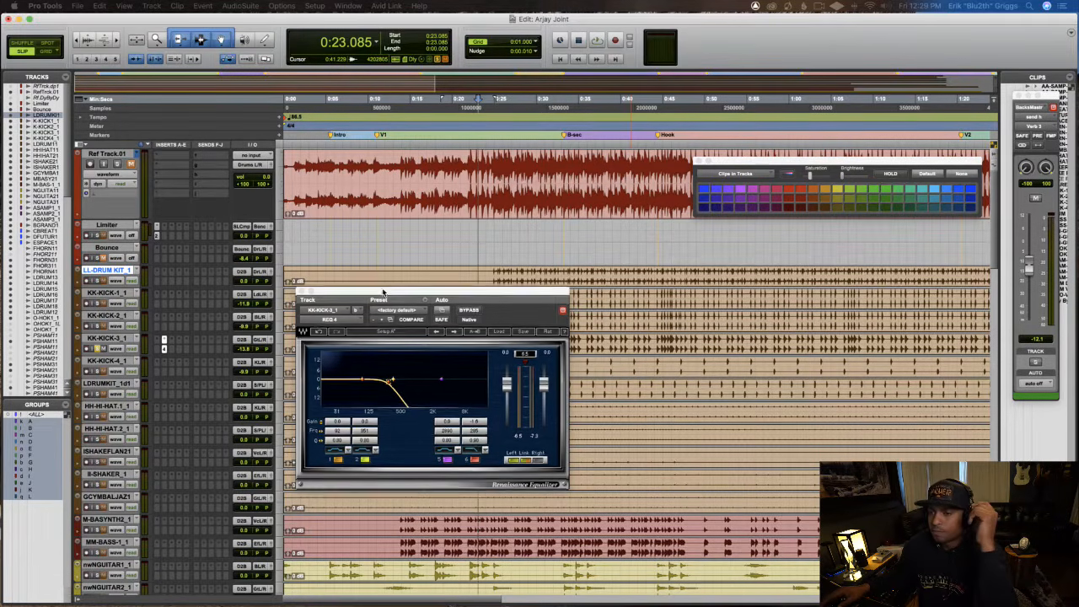
Insert the multichannel X-Click (stereo) noise reduction plug-in on KK-KICK-3_1 in insert slot A, ahead of the REQ 4.
drag(385, 288, 480, 245)
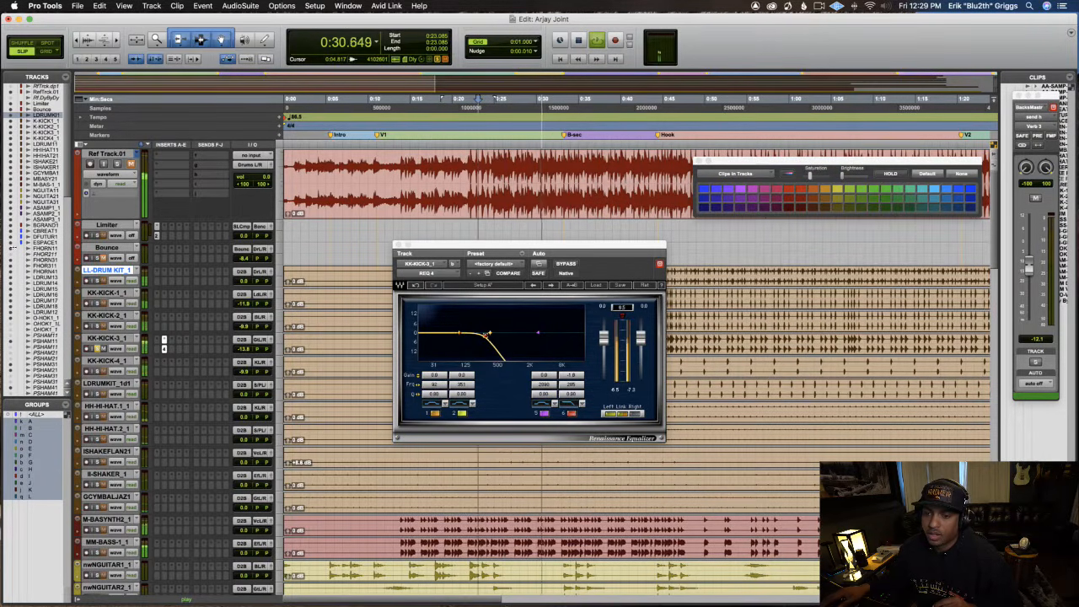
click(173, 348)
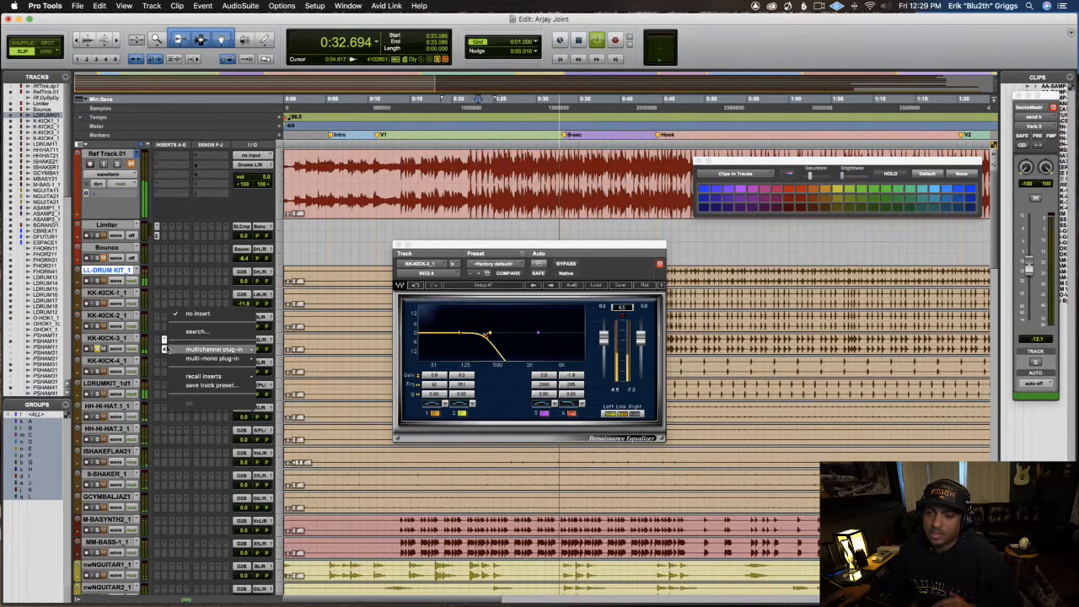
click(164, 348)
click(158, 348)
mouse_move(202, 349)
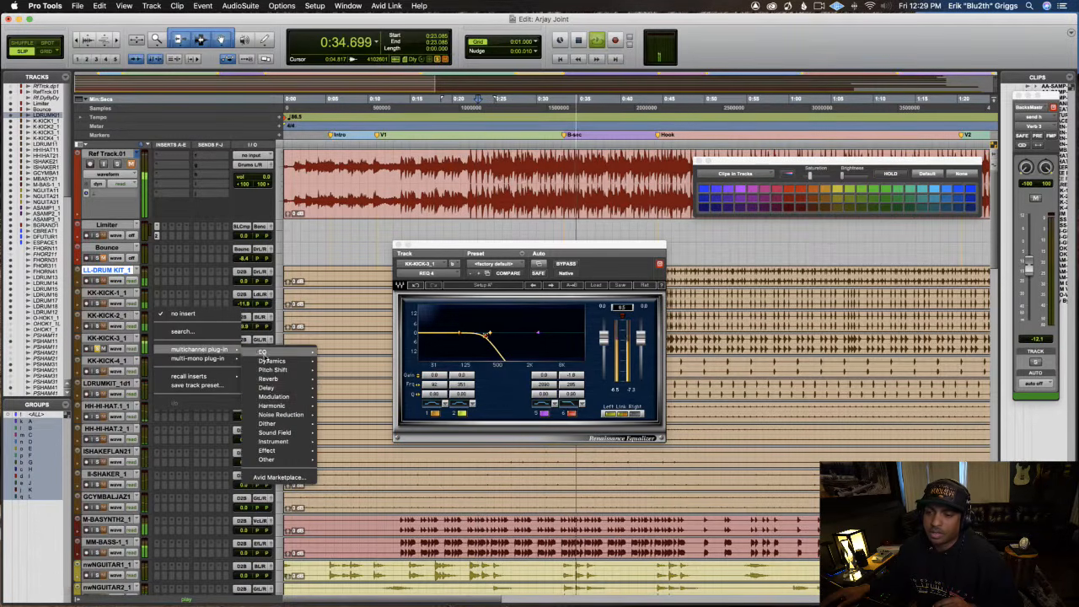
mouse_move(284, 461)
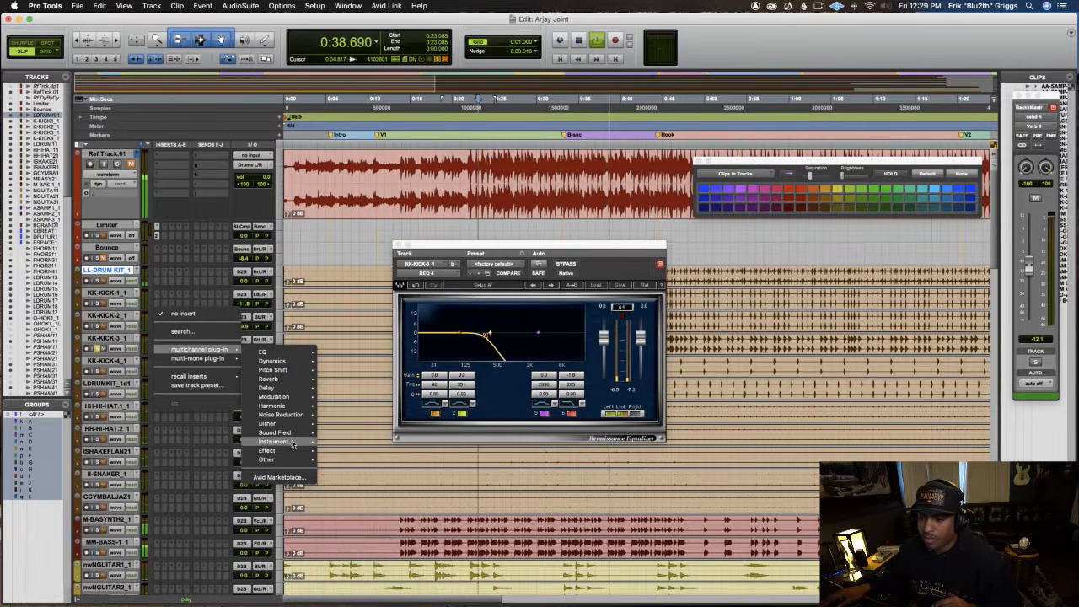
mouse_move(278, 416)
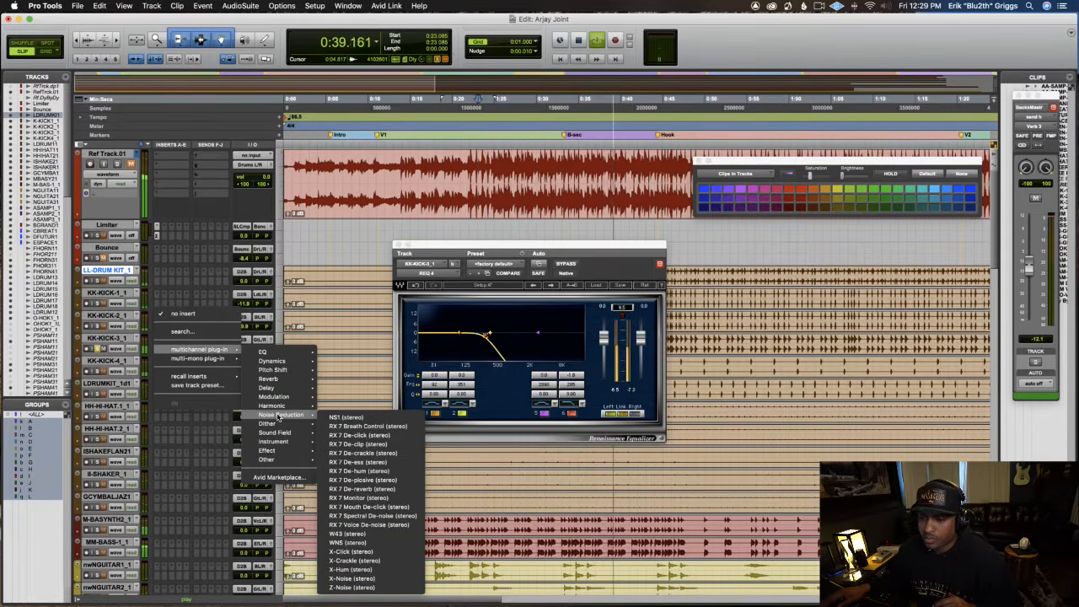
click(383, 548)
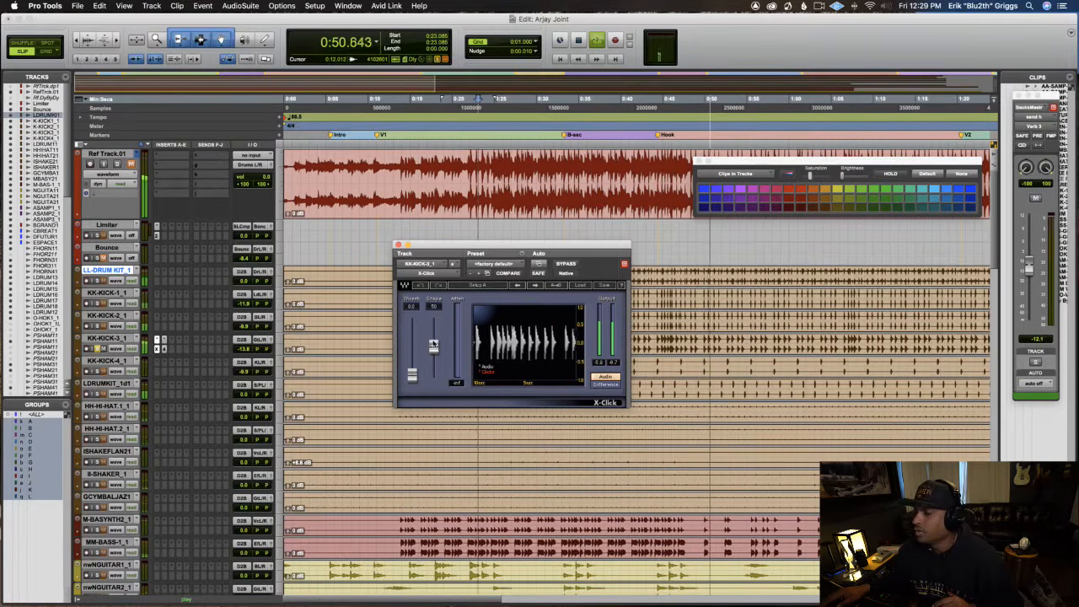
Lower X-Click's Shape to about 33 with the Threshold near its minimum, and compare the kick with the plug-in bypassed and active.
drag(415, 372, 412, 350)
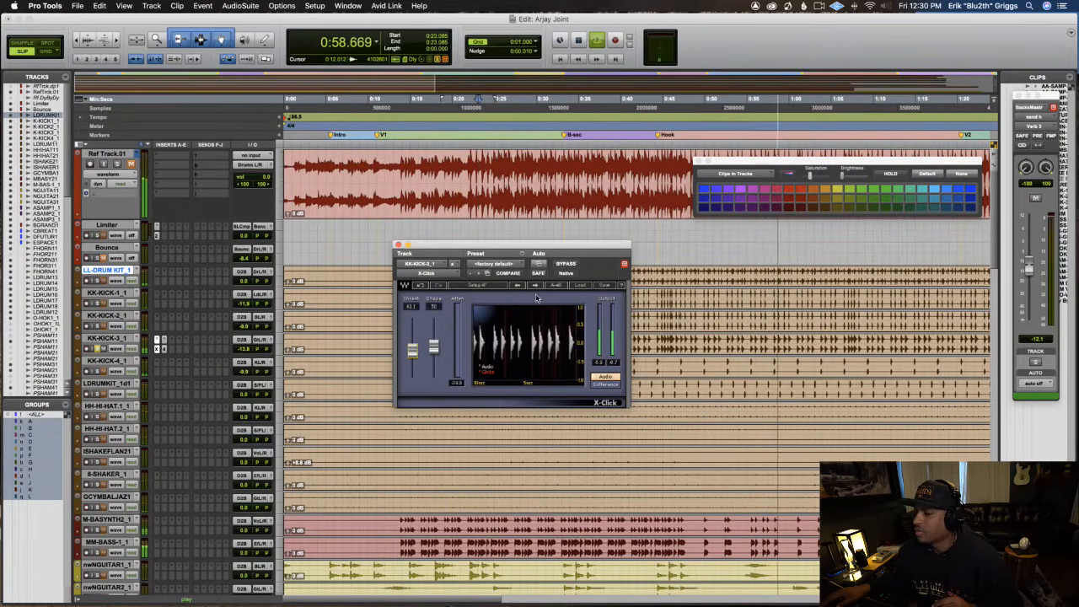
drag(412, 353, 435, 357)
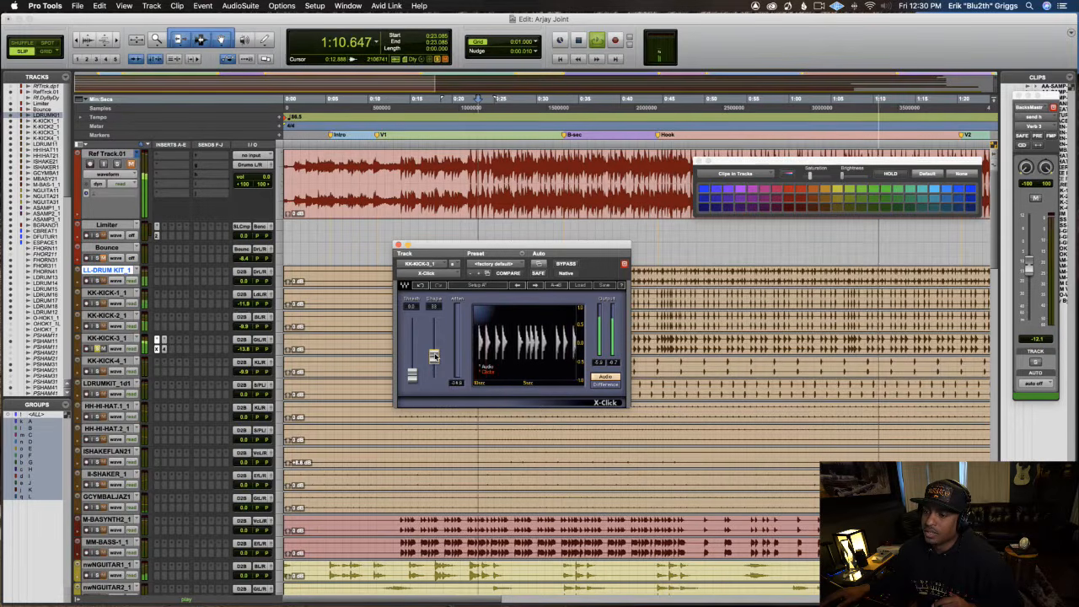
click(566, 265)
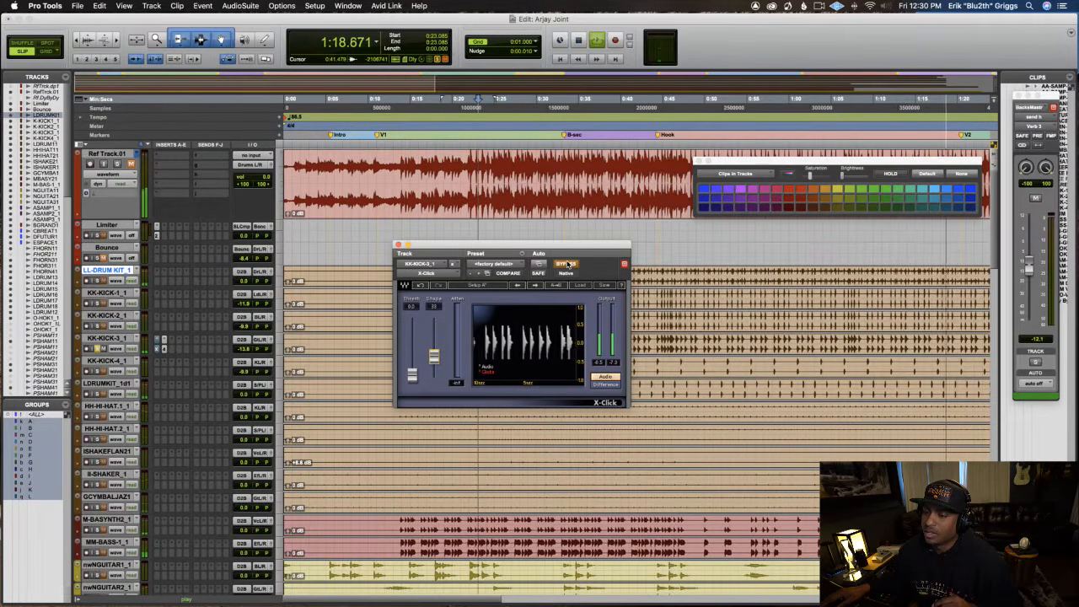
click(566, 264)
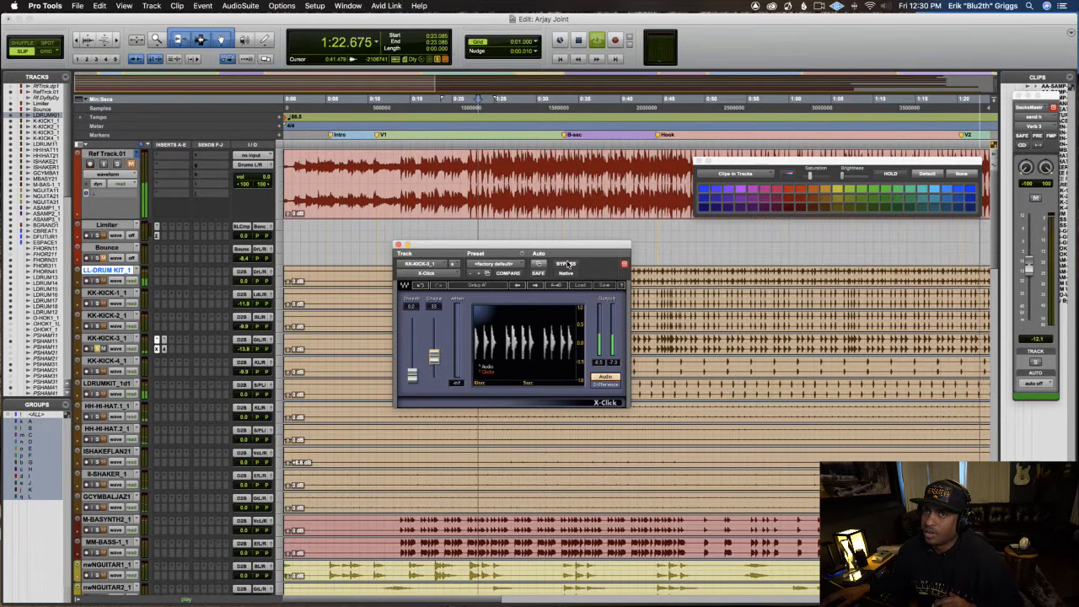
Compare KK-KICK-3_1 with REQ 4 bypassed and active, and set band 6 to a Q of about 1.41 at about 131 Hz.
click(164, 348)
super+click(164, 349)
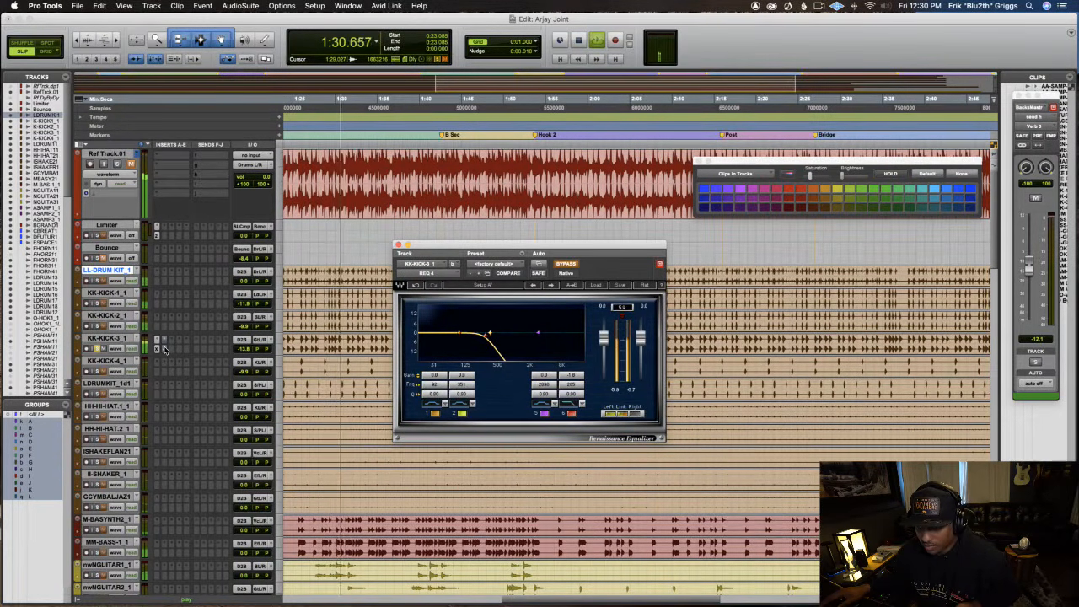
super+click(165, 349)
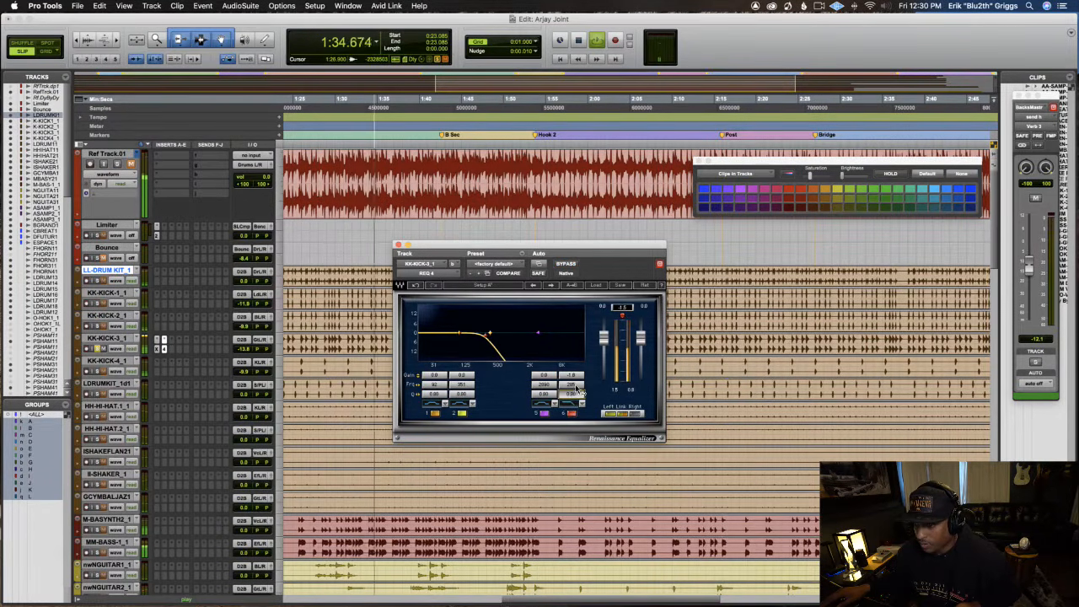
drag(572, 394, 590, 393)
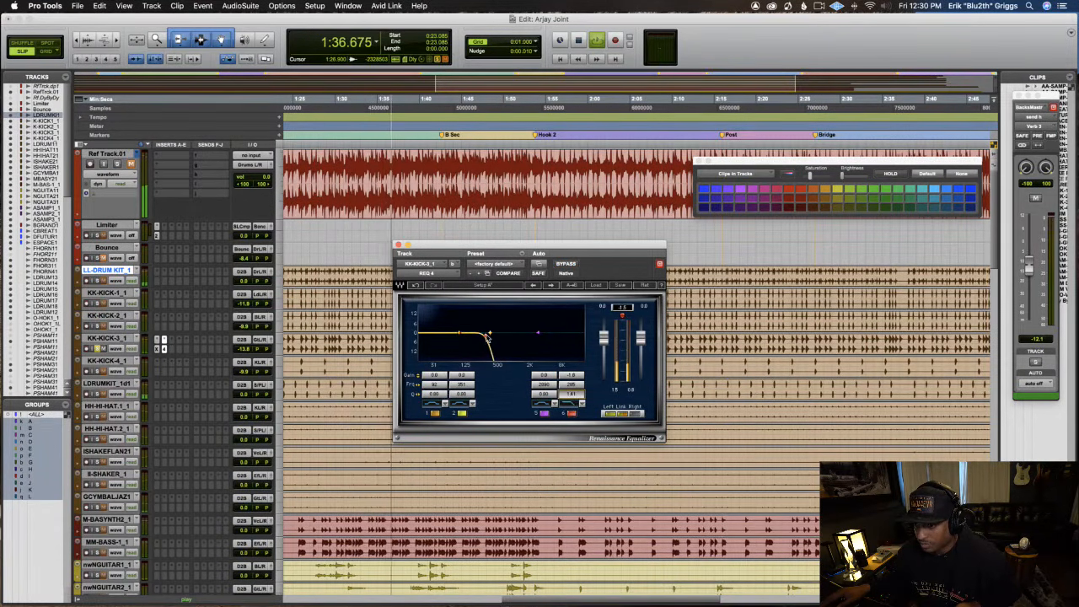
drag(485, 335, 468, 336)
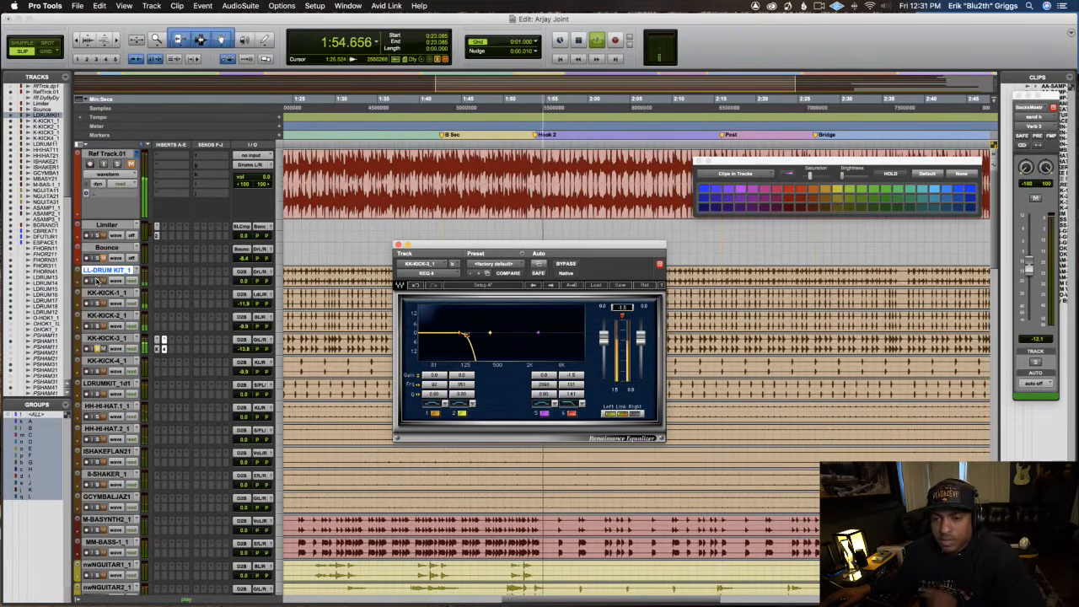
Close the REQ 4 window and play LL-DRUM KIT_1, KK-KICK-2_1 and KK-KICK-3_1 soloed together from about 0:23.
click(97, 281)
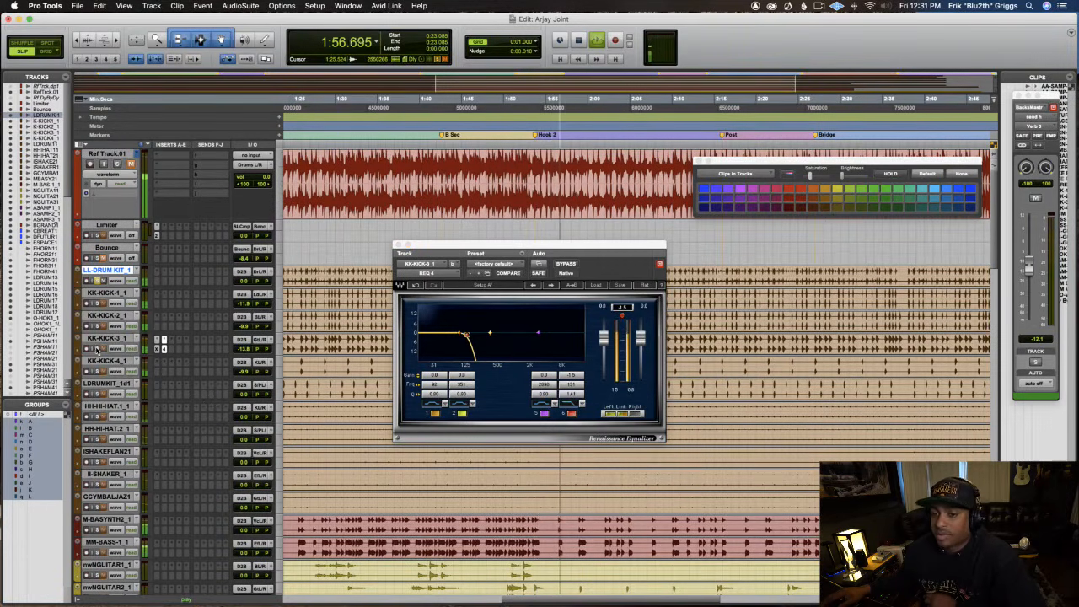
drag(440, 249, 730, 264)
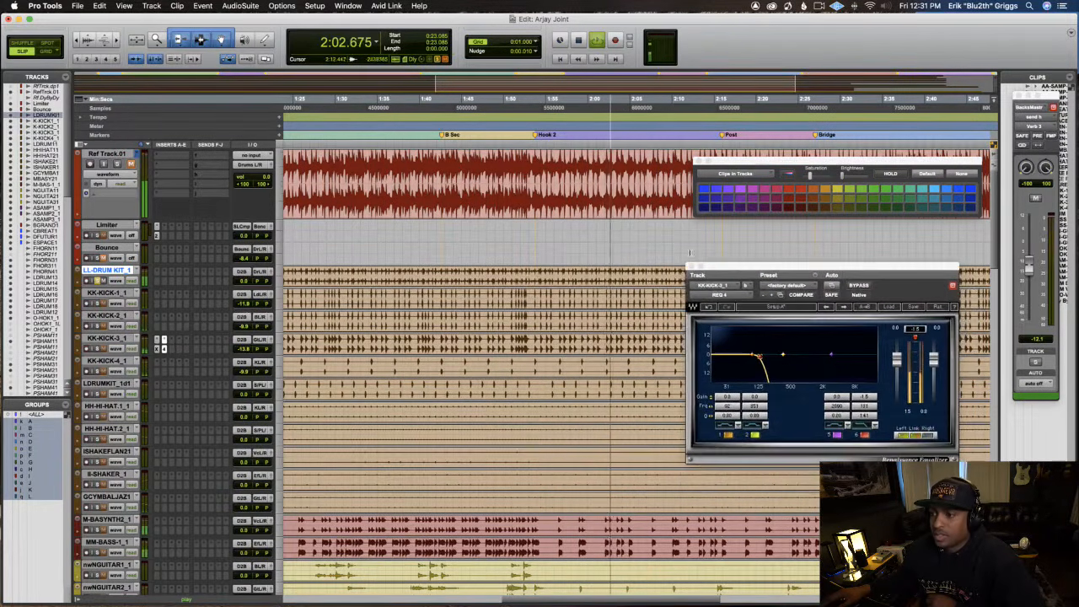
click(690, 266)
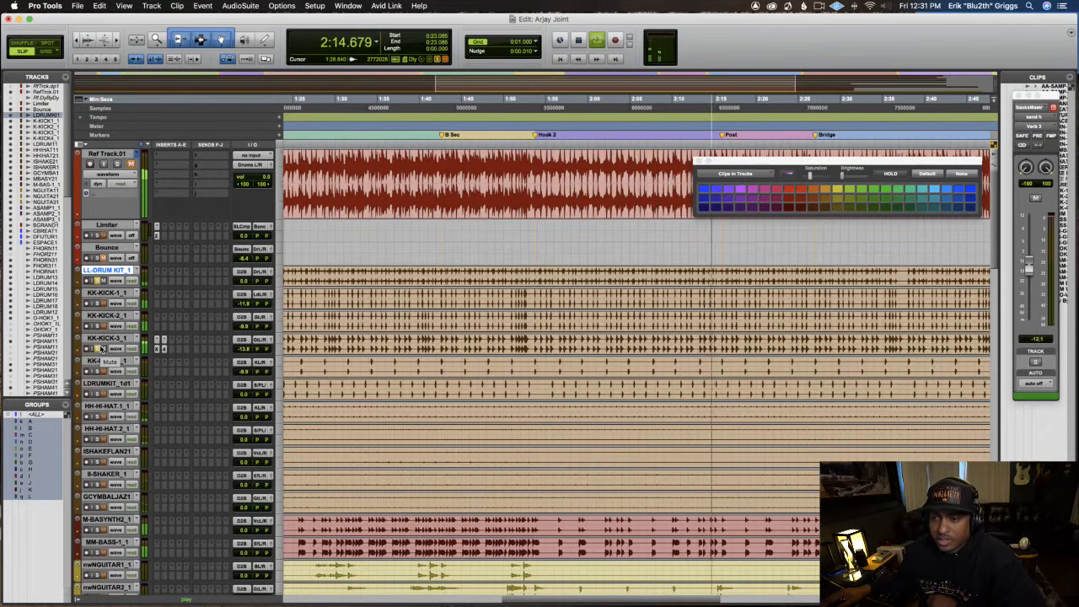
key(space)
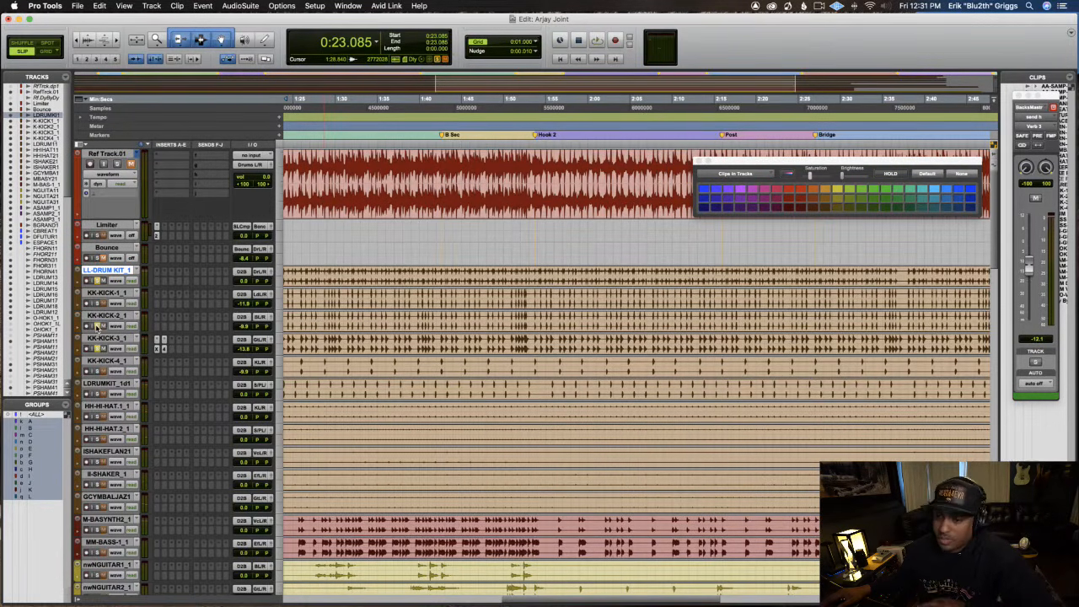
key(space)
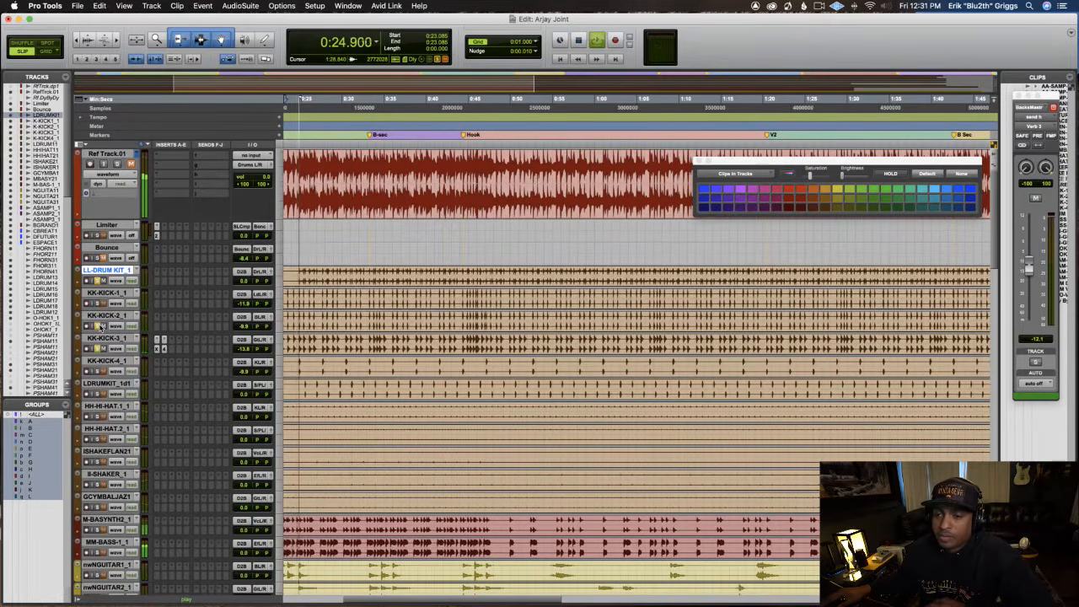
Select LL-DRUM KIT_1 from 0:24.775 to 0:30.718, followed by the entire Ref Track.01 clip.
drag(298, 276, 347, 274)
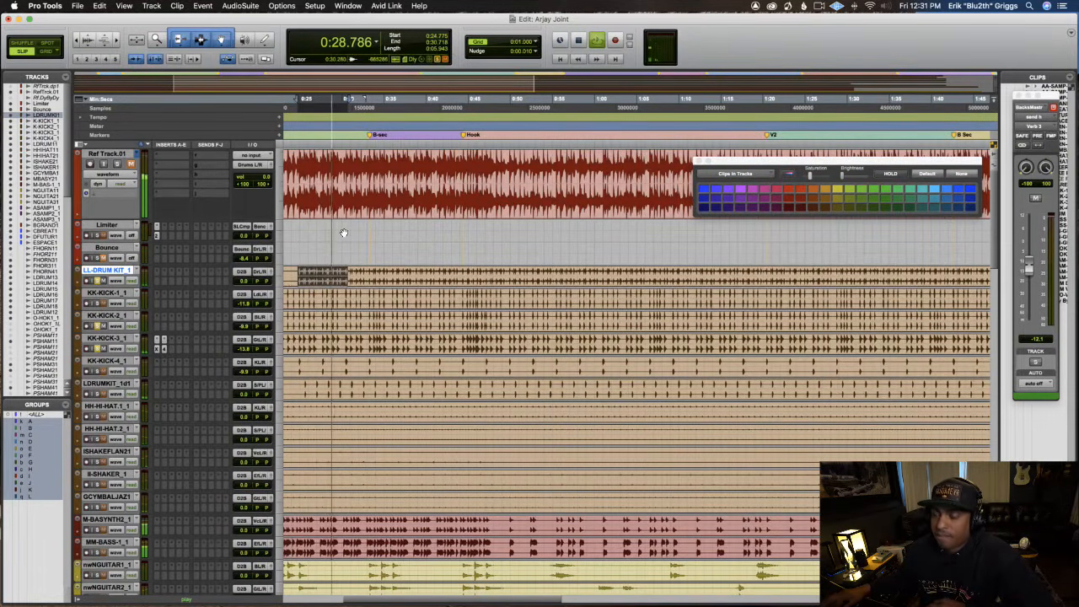
key(alt+a)
click(329, 205)
key(t)
key(t)
key(t)
key(t)
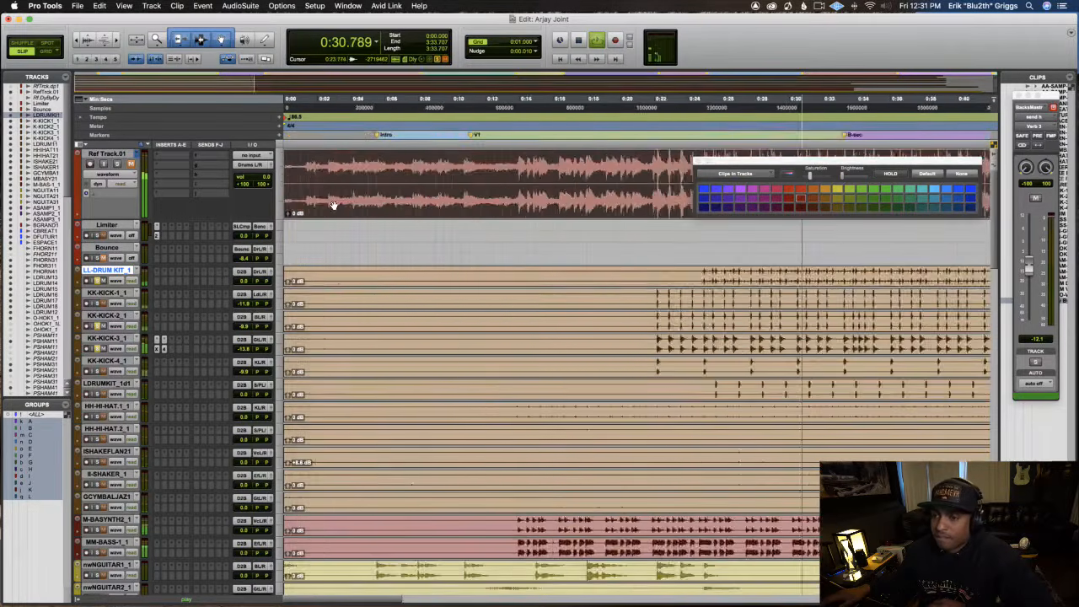
Clear the clip selection and place the edit cursor at 0:44.545 on the timeline.
key(r)
key(r)
key(r)
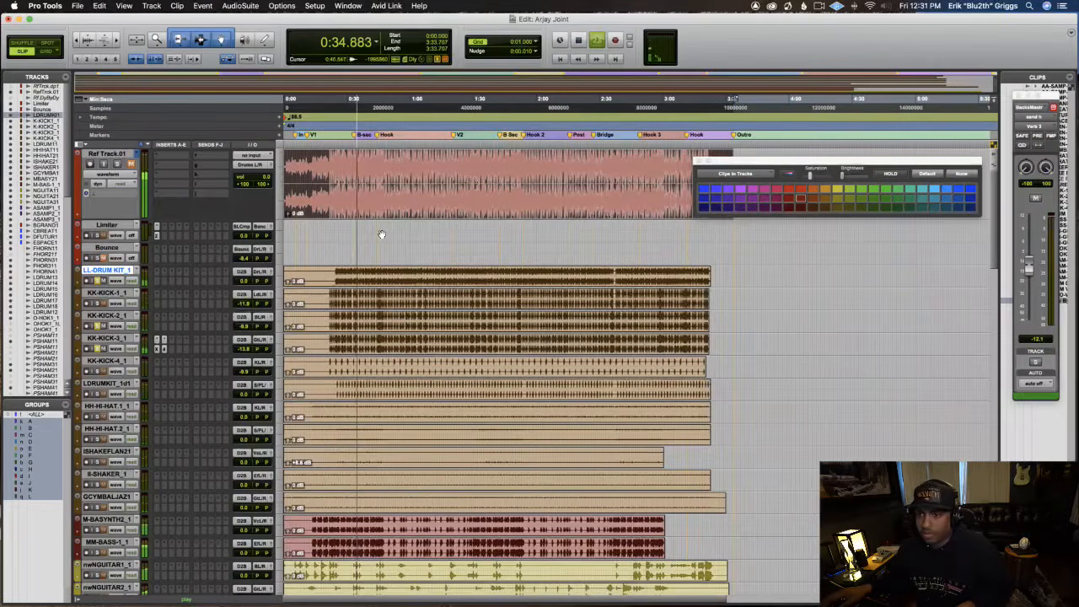
click(379, 233)
click(379, 112)
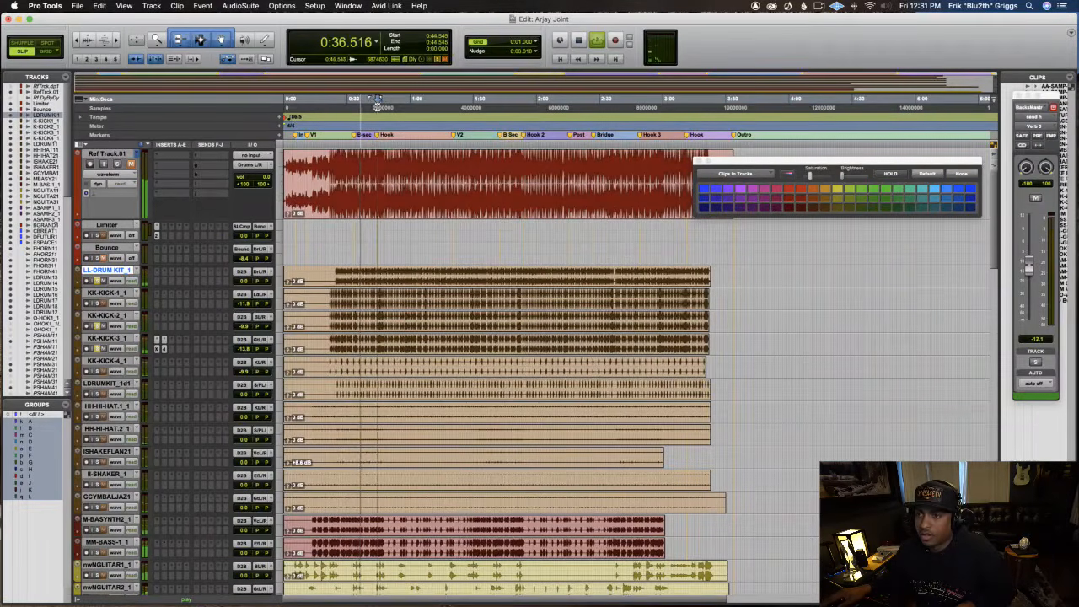
Select all clips on every track in the session and stop playback.
key(super+a)
key(t)
key(t)
key(t)
key(t)
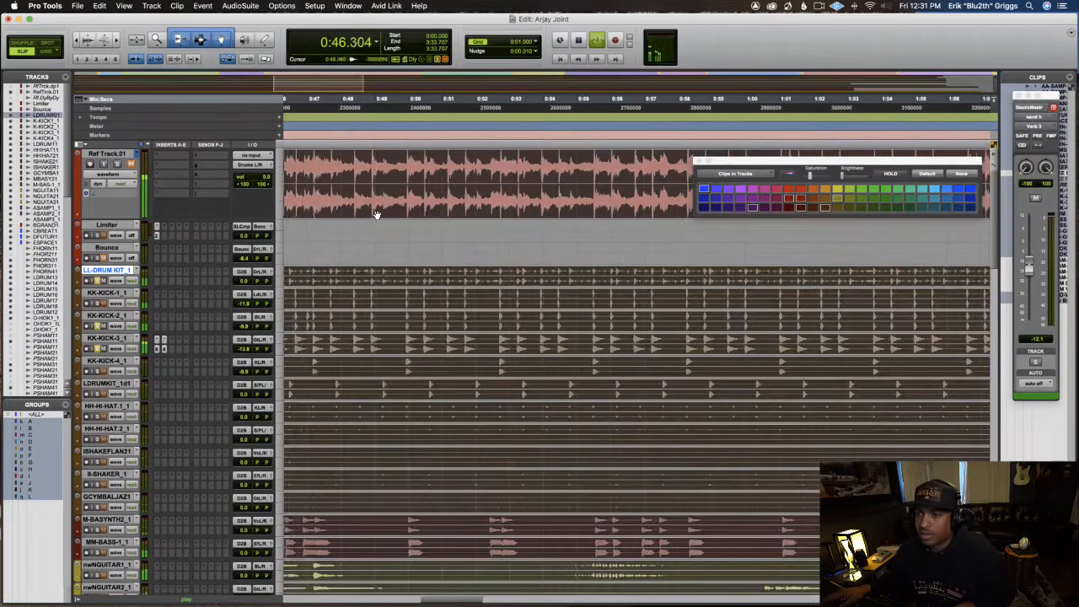
key(space)
key(space)
key(space)
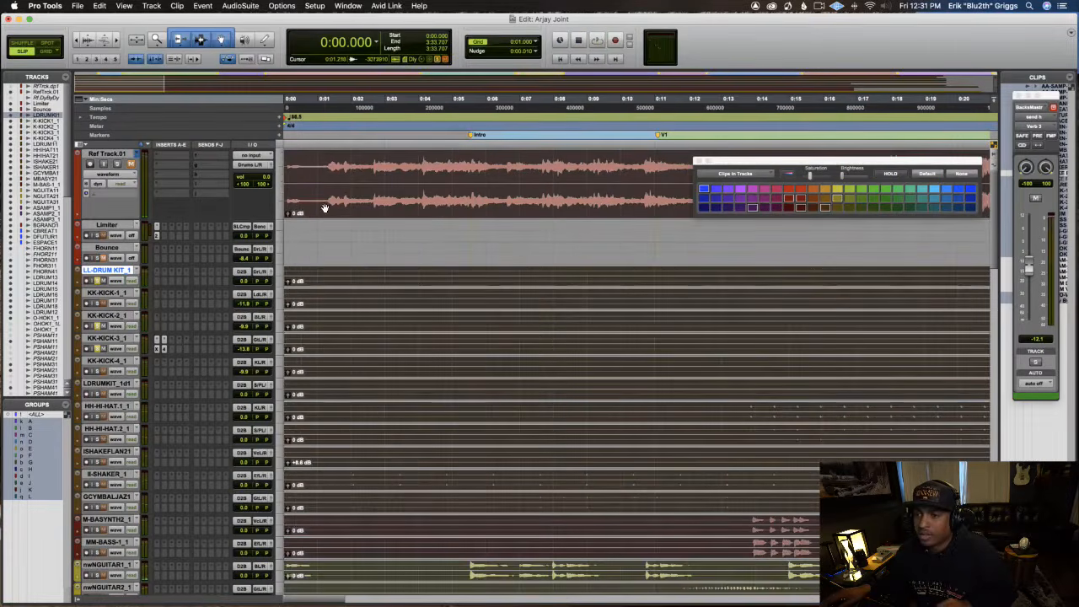
Switch the edit mode to Grid and move all selected clips together so they start at 0:06.000.
drag(350, 208, 494, 216)
key(F4)
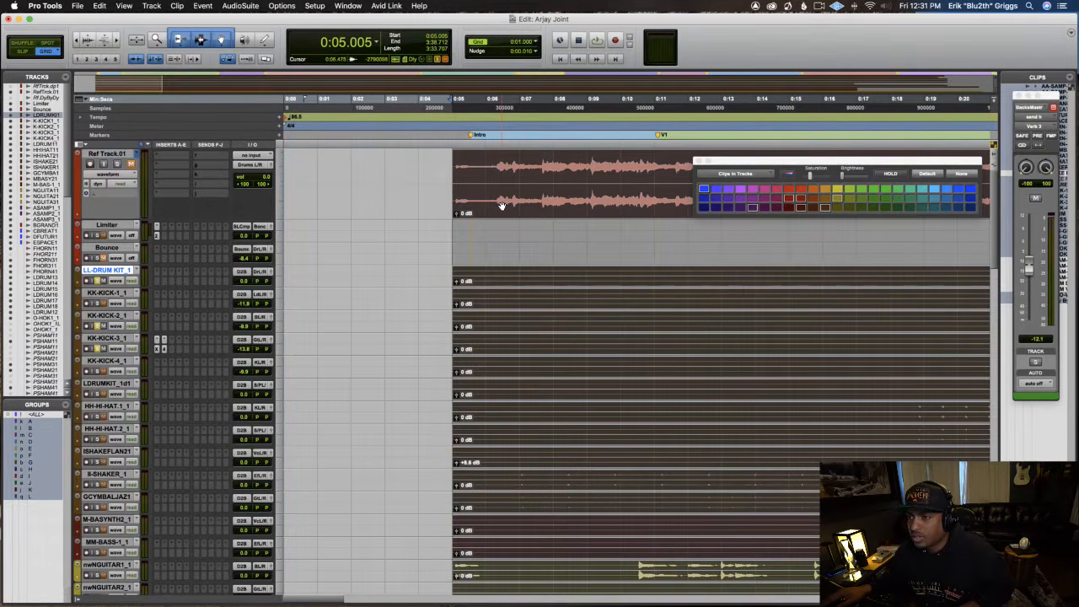
drag(500, 206, 521, 210)
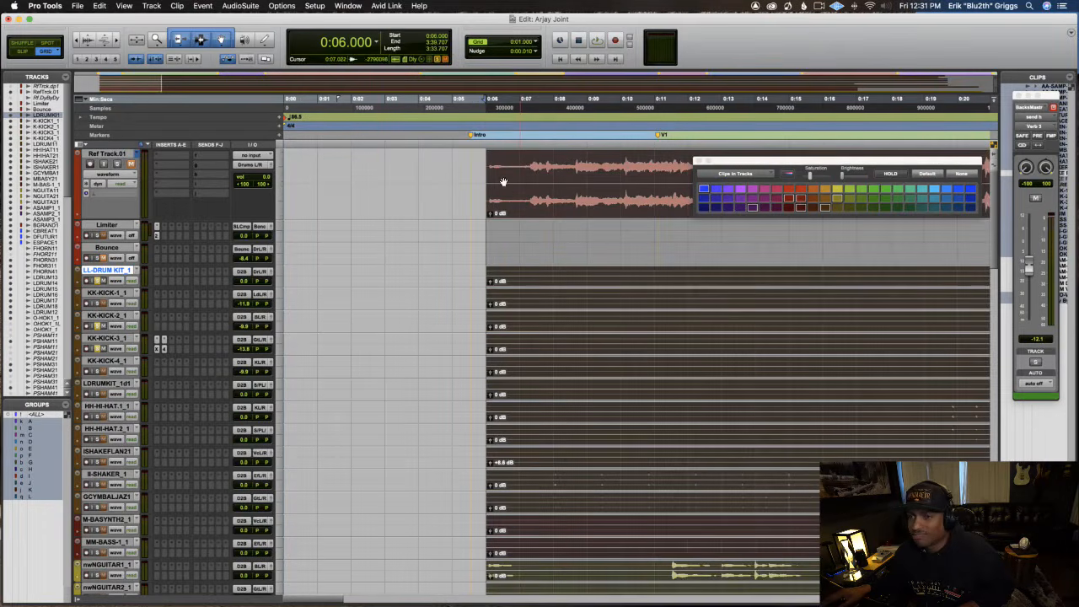
Set the main counter's time format to Bars|Beats.
click(374, 44)
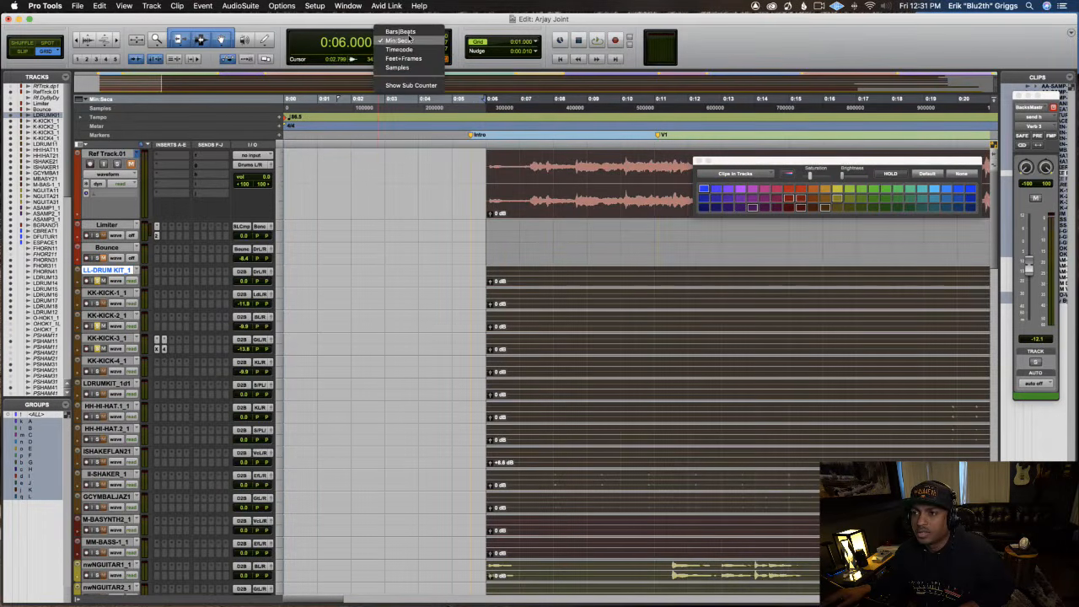
click(405, 32)
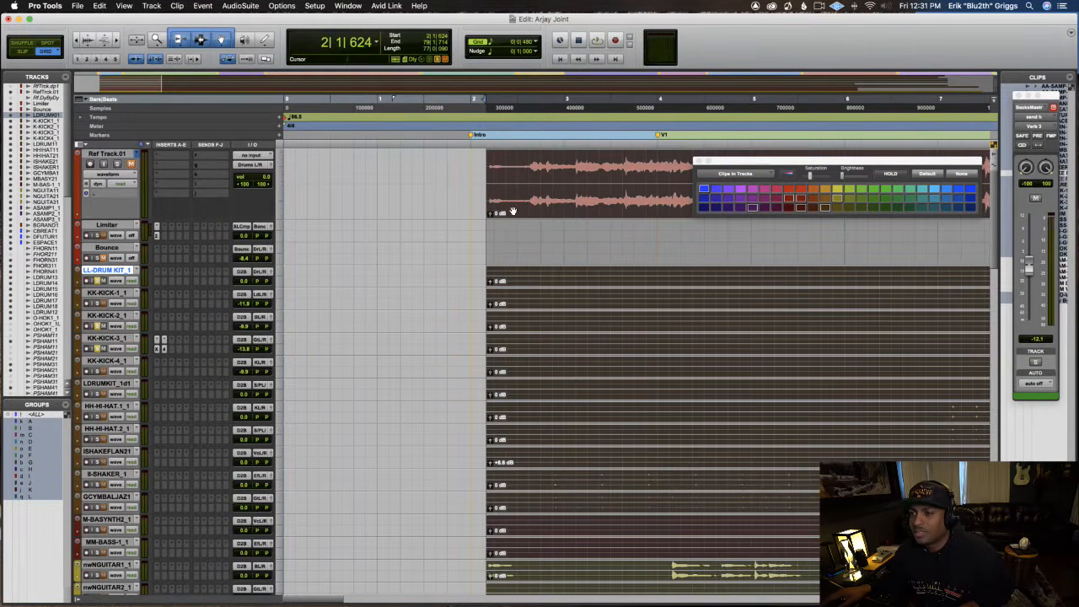
Move all selected clips together so they start exactly at 2|1|000, and start playback.
drag(512, 212, 503, 213)
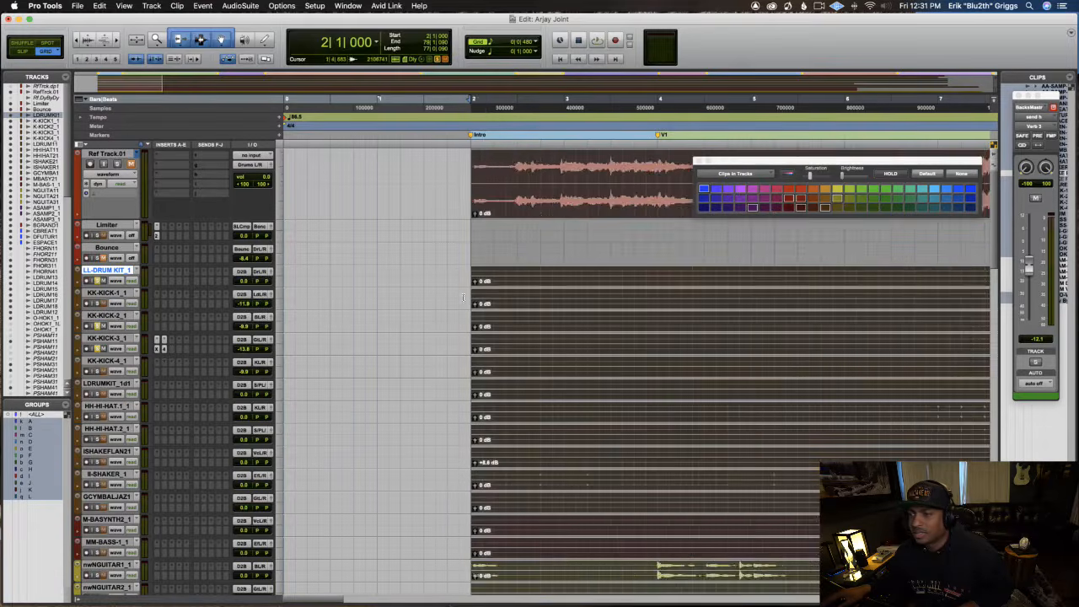
key(super+bracketleft)
key(super+bracketleft)
key(space)
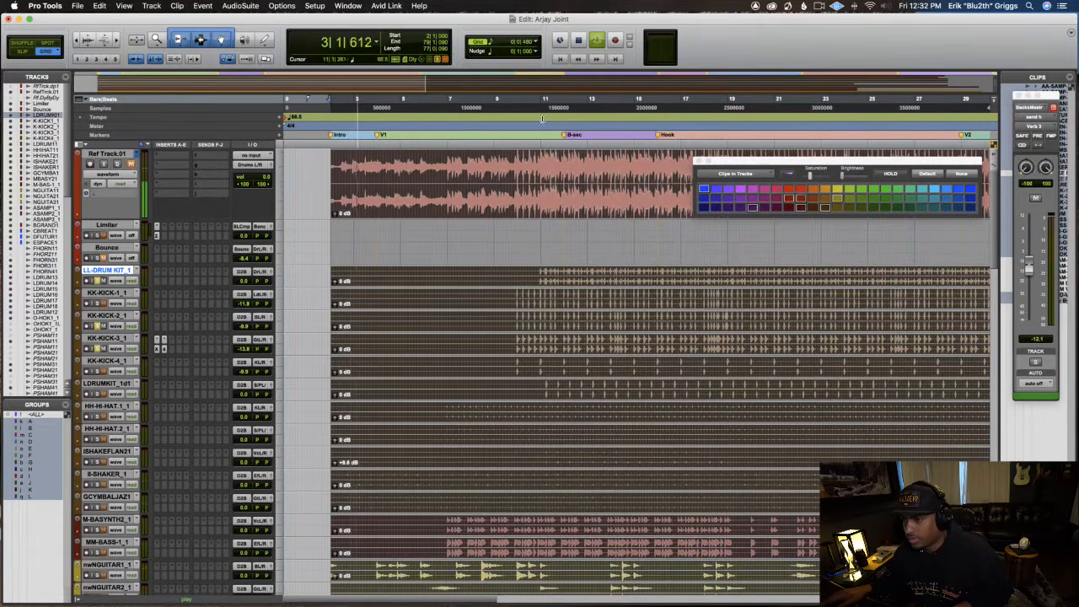
Set the nudge value to 100 samples.
key(super+bracketright)
key(super+bracketright)
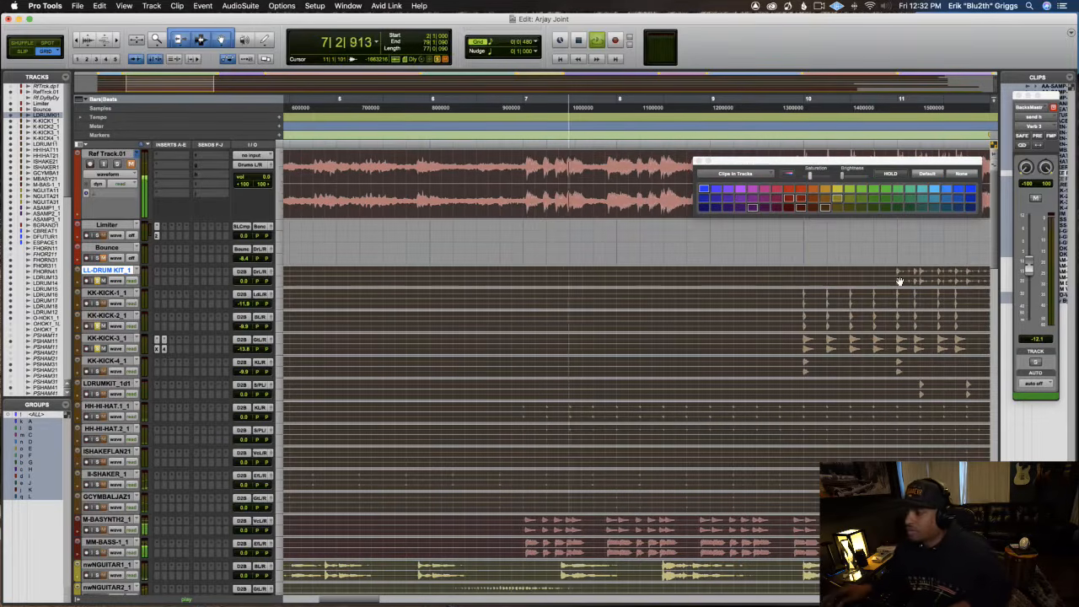
click(490, 54)
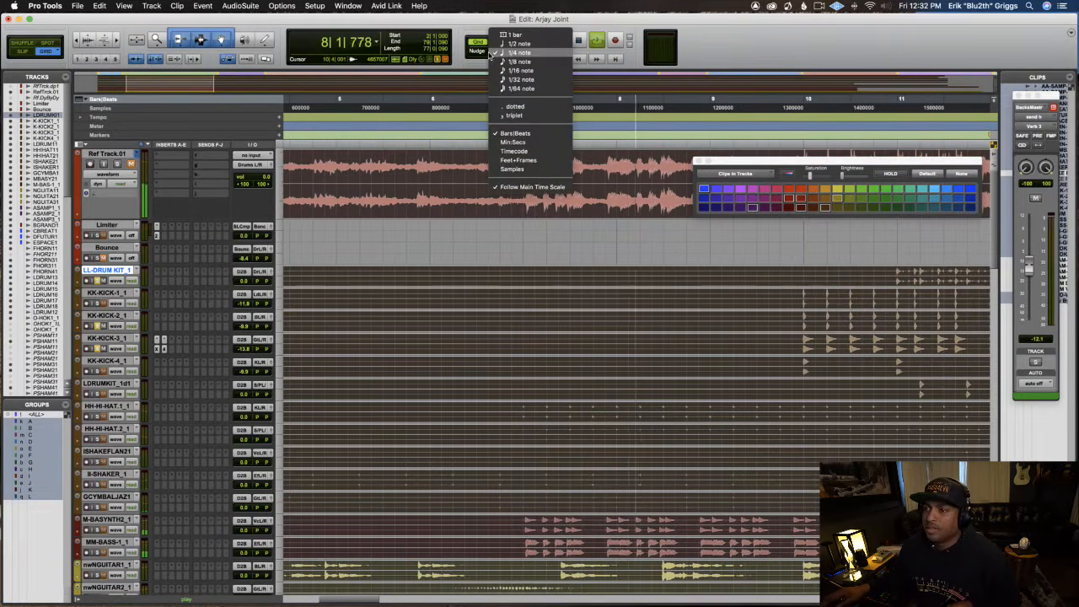
click(522, 168)
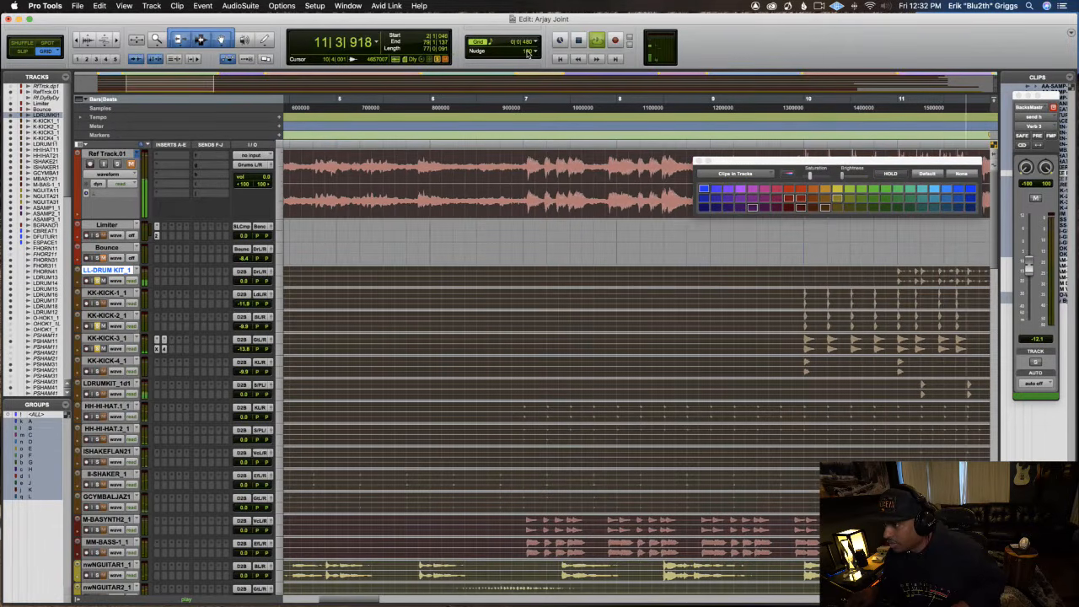
Nudge all selected clips in 100-sample increments during playback to align the drum hits with the grid, with the clips starting at 2|1|006.
key(t)
key(t)
key(t)
key(t)
key(plus)
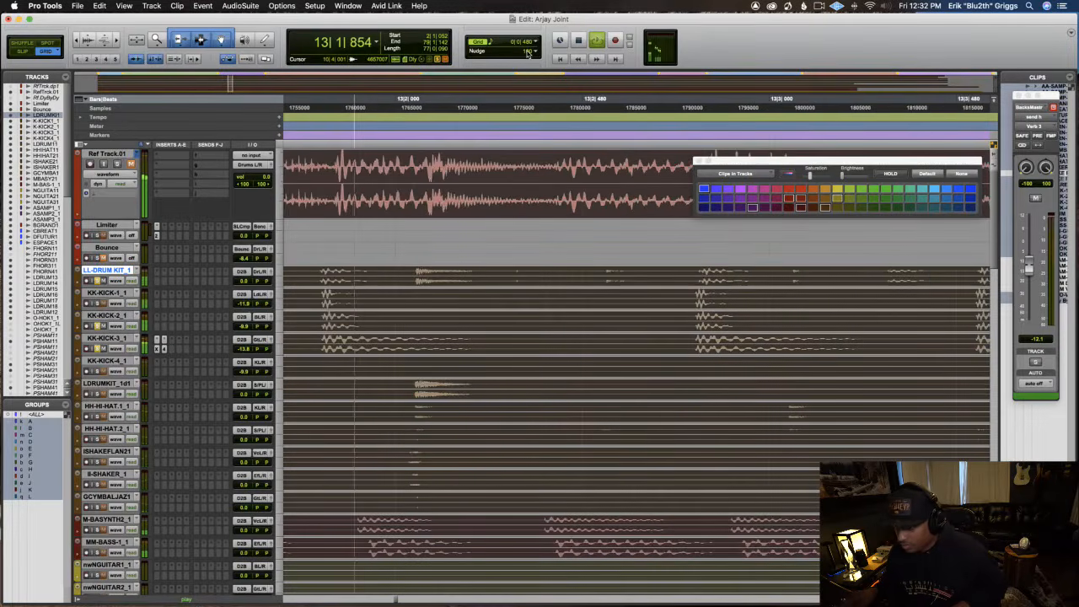
key(minus)
key(minus)
key(minus)
key(minus)
key(minus)
key(minus)
key(minus)
key(minus)
key(minus)
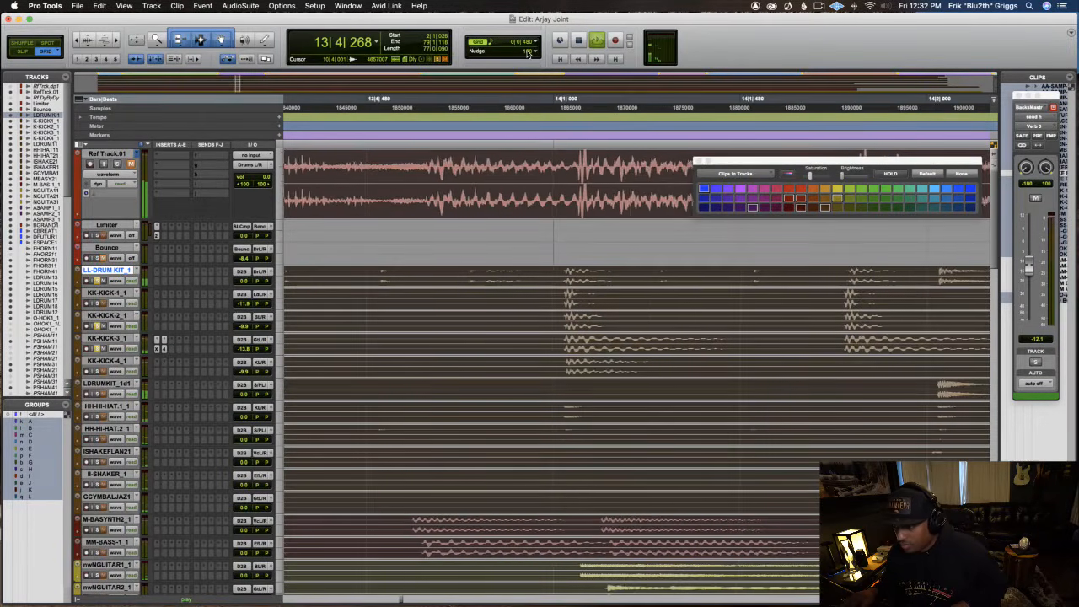
key(minus)
key(minus)
key(minus)
key(minus)
key(minus)
key(minus)
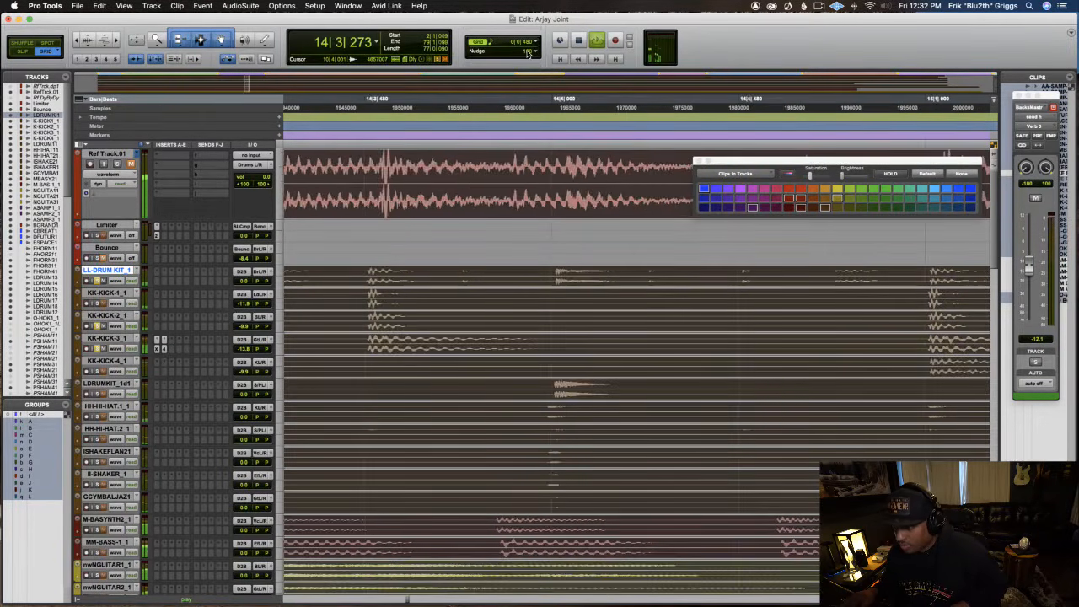
key(minus)
key(minus)
key(minus)
key(minus)
key(minus)
key(minus)
key(minus)
key(minus)
key(minus)
key(minus)
key(minus)
key(minus)
key(minus)
key(minus)
key(minus)
key(minus)
key(minus)
key(minus)
key(minus)
key(minus)
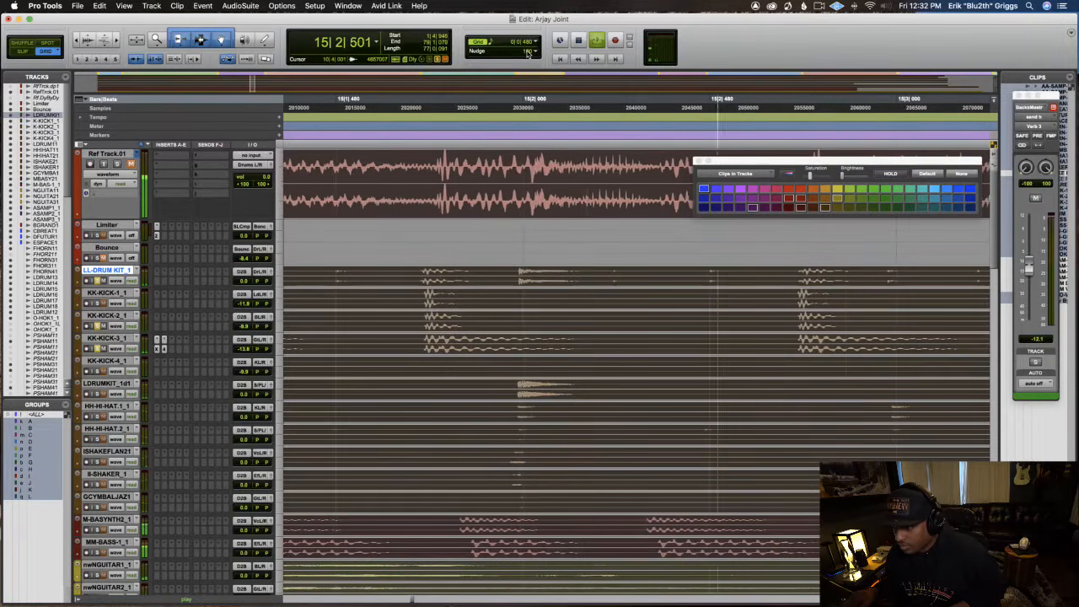
key(minus)
key(minus)
key(plus)
key(plus)
key(plus)
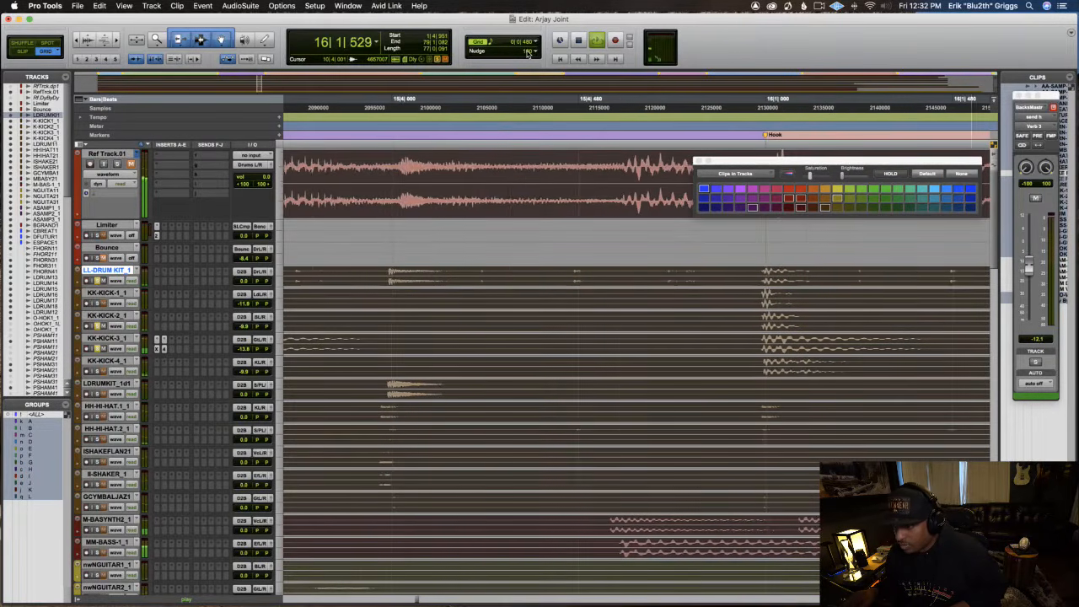
key(plus)
key(plus)
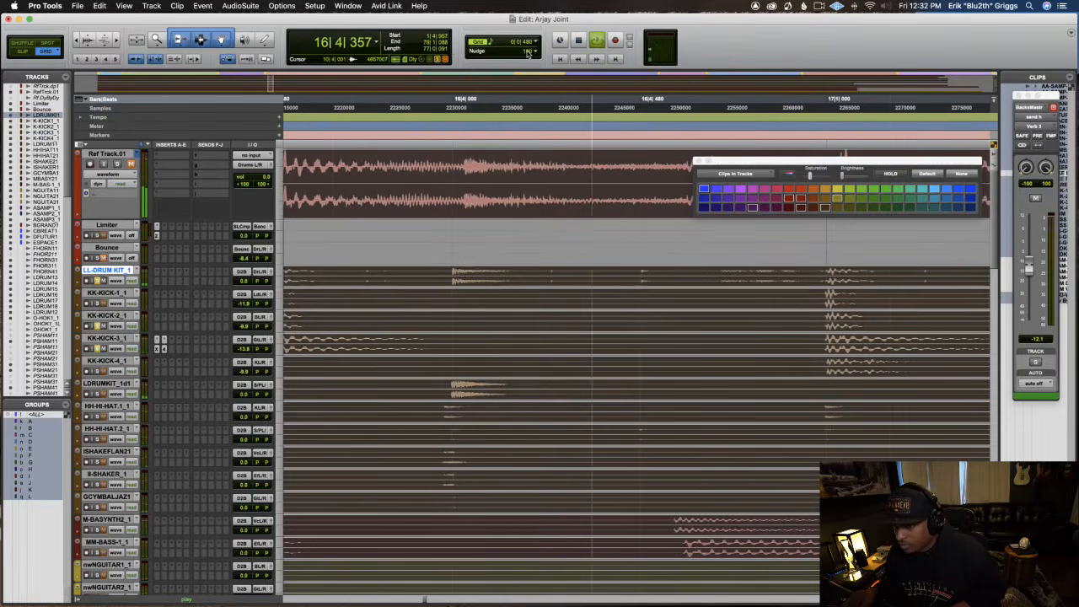
key(plus)
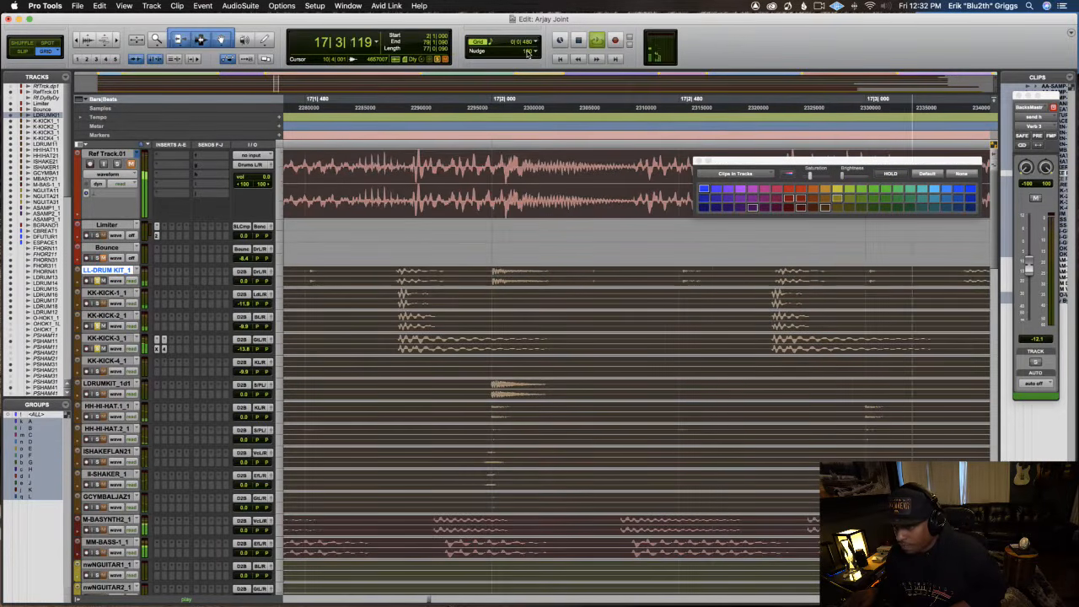
key(plus)
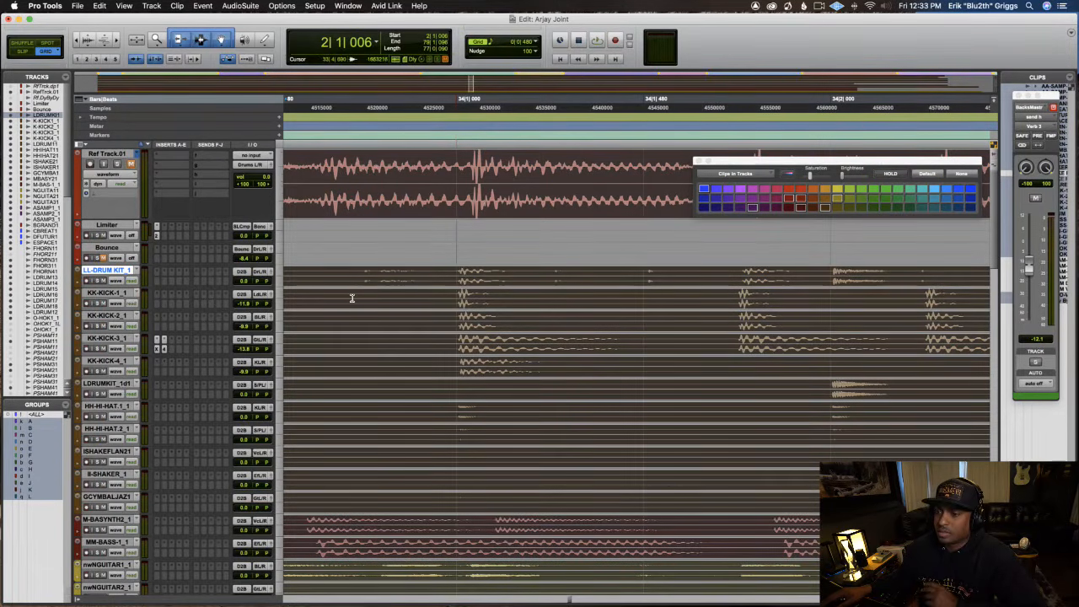
Clear the clip selection and place the edit cursor at 10|1|000.
key(r)
key(r)
key(r)
key(r)
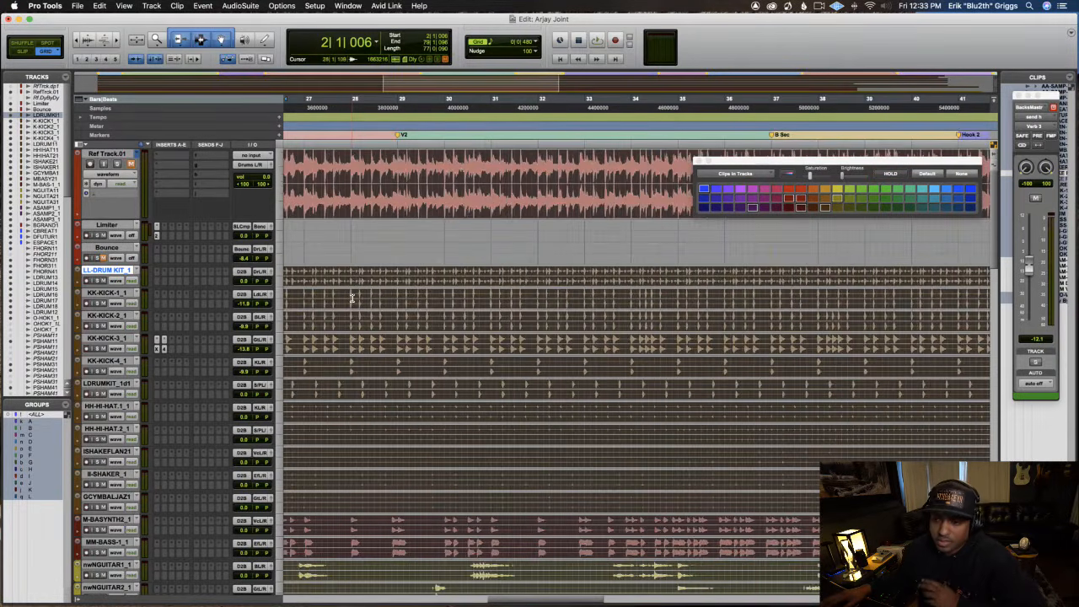
key(r)
key(r)
key(r)
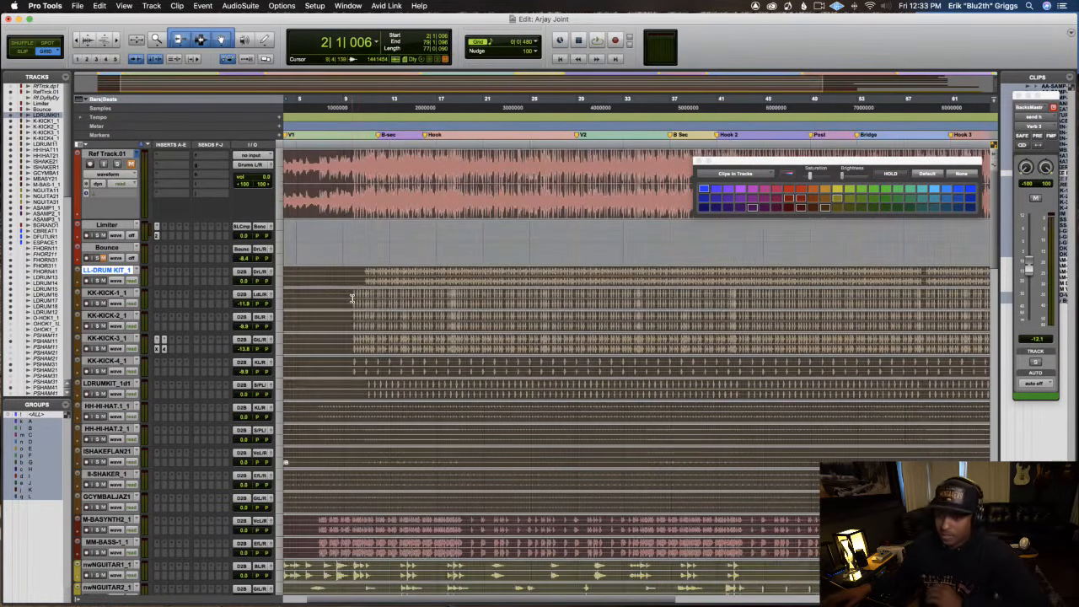
click(360, 272)
Select bar 11, from 11|1|000 to 12|1|000, on the LL-DRUM KIT_1 and KK-KICK-1_1 tracks.
key(t)
key(t)
key(t)
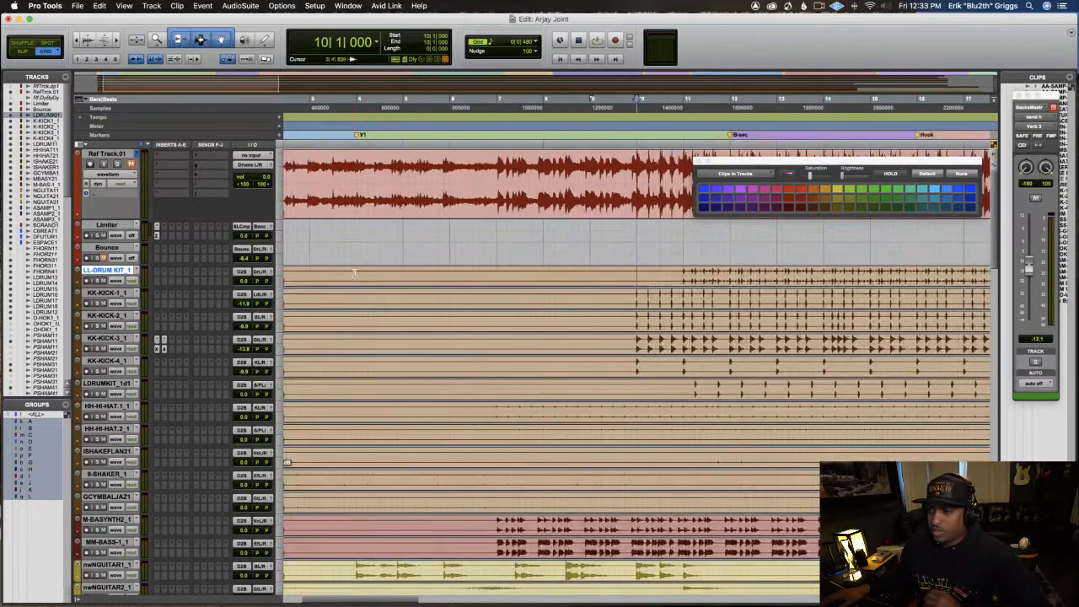
key(t)
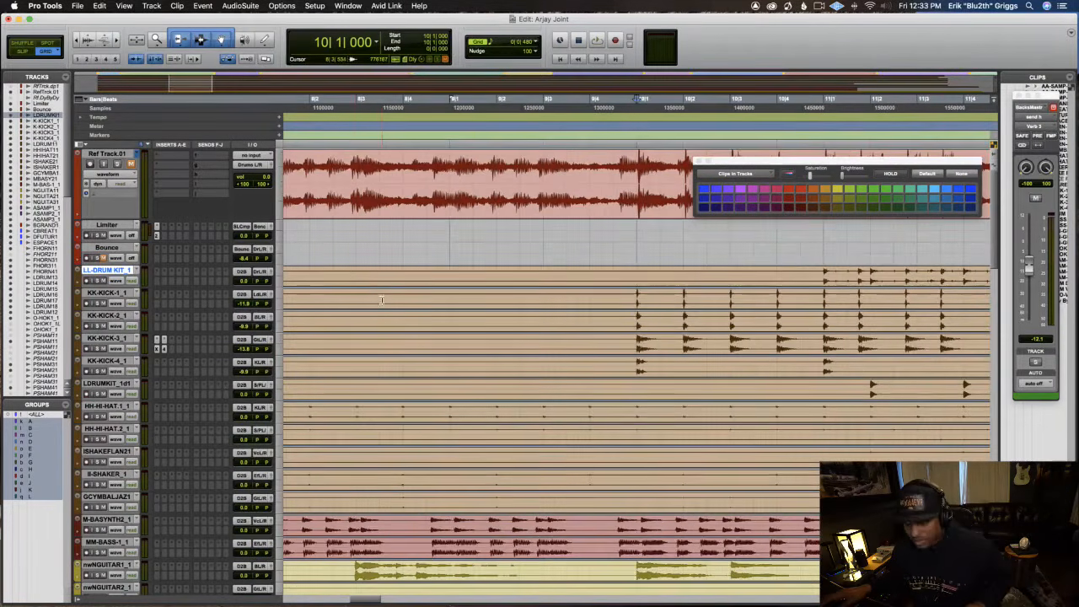
scroll(381, 300, right, 5)
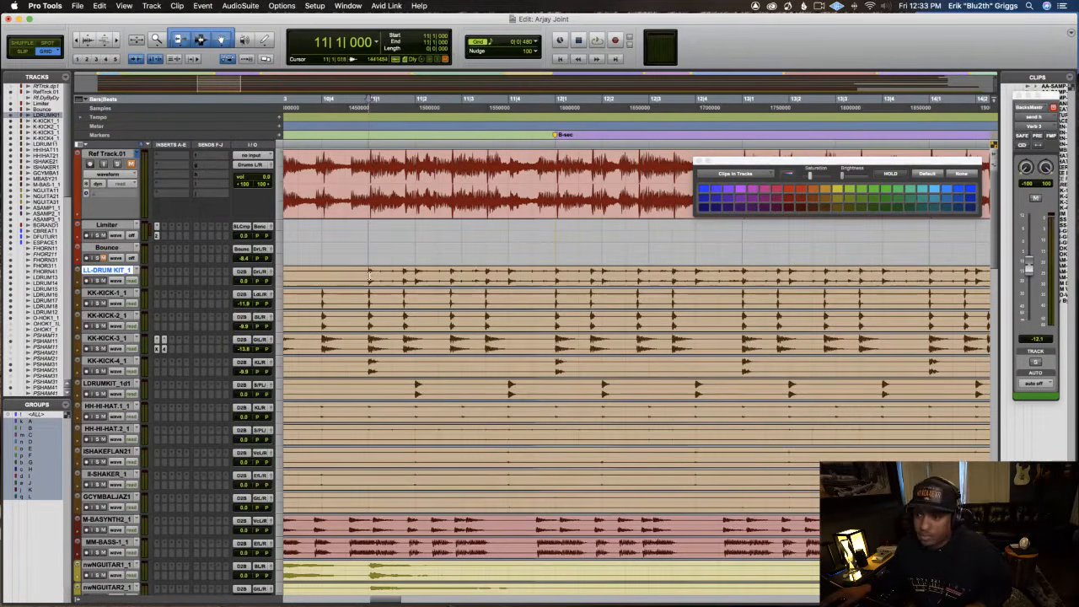
drag(369, 272, 557, 306)
key(r)
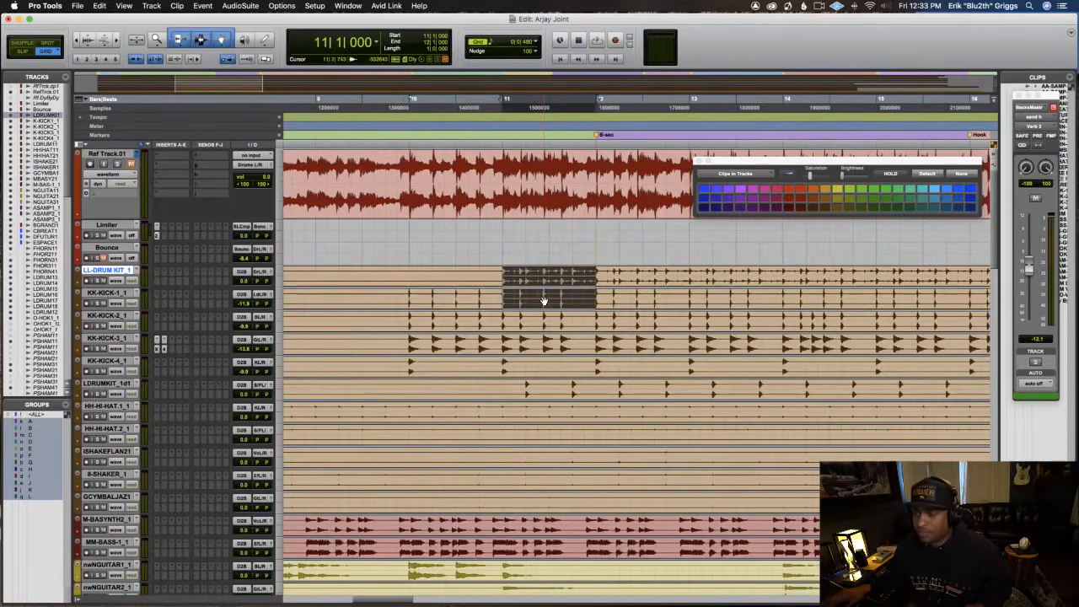
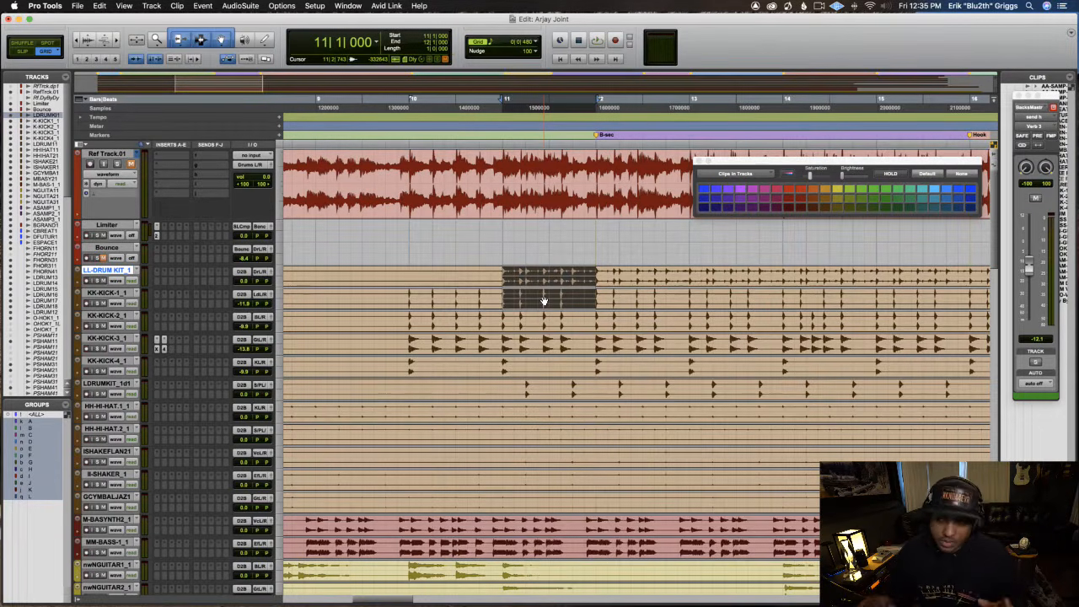
Audition the selected bar 11 and stop playback.
key(t)
key(t)
key(r)
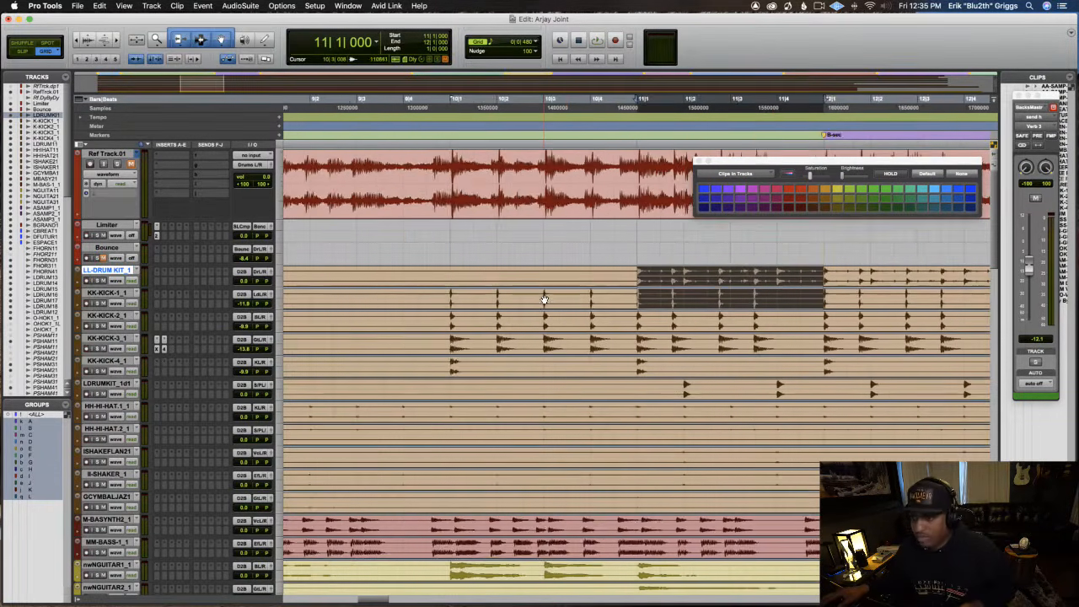
scroll(544, 302, right, 4)
key(r)
key(space)
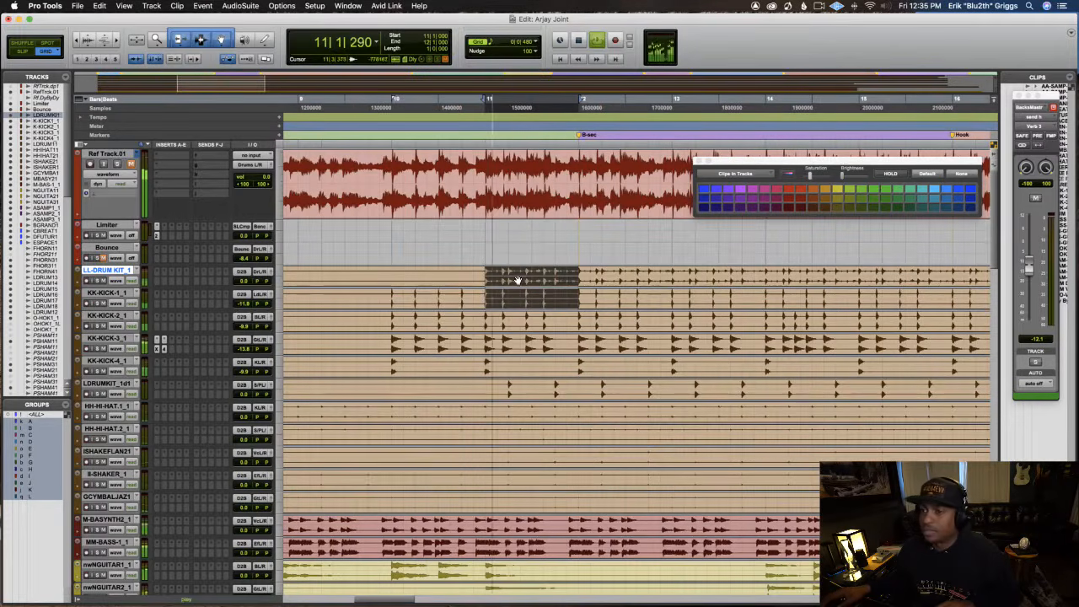
key(space)
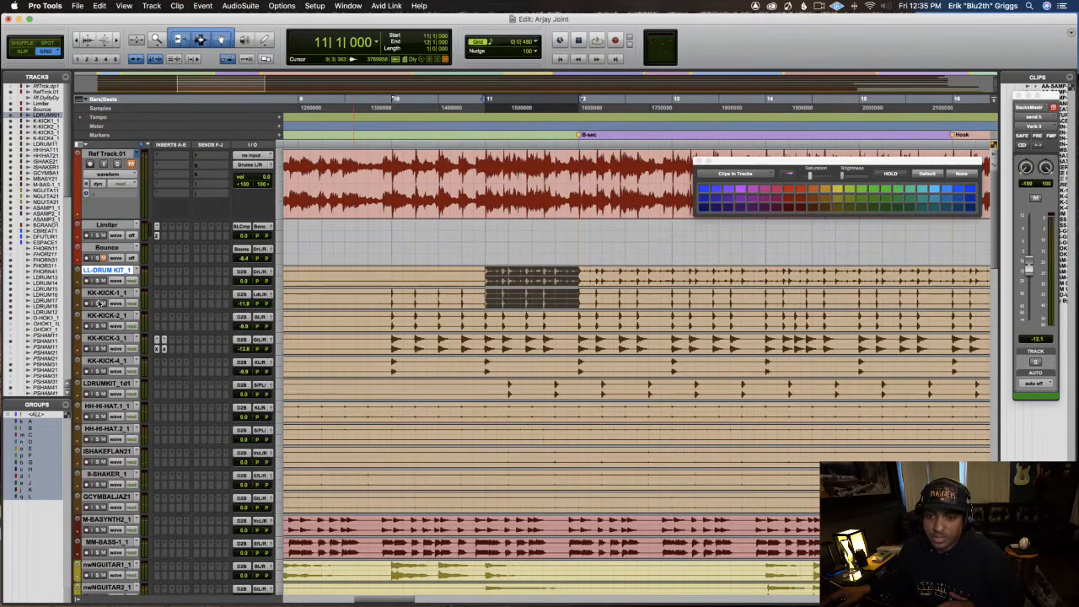
Play bar 11 with the kick tracks and drum kit soloed, lower KK-KICK-4_1 to -22.8 dB, and stop playback.
key(space)
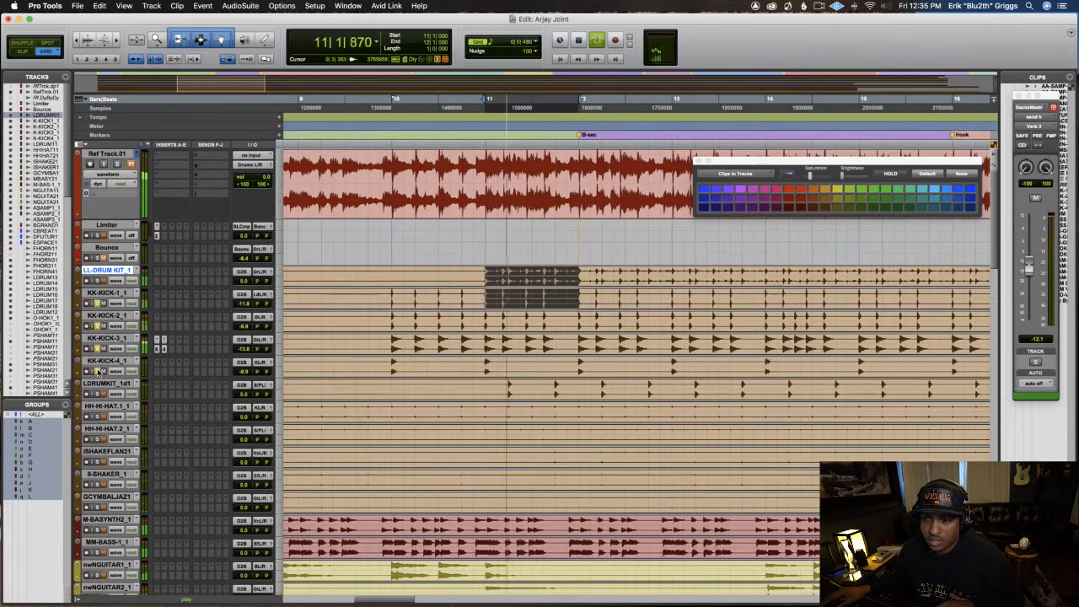
drag(242, 371, 243, 377)
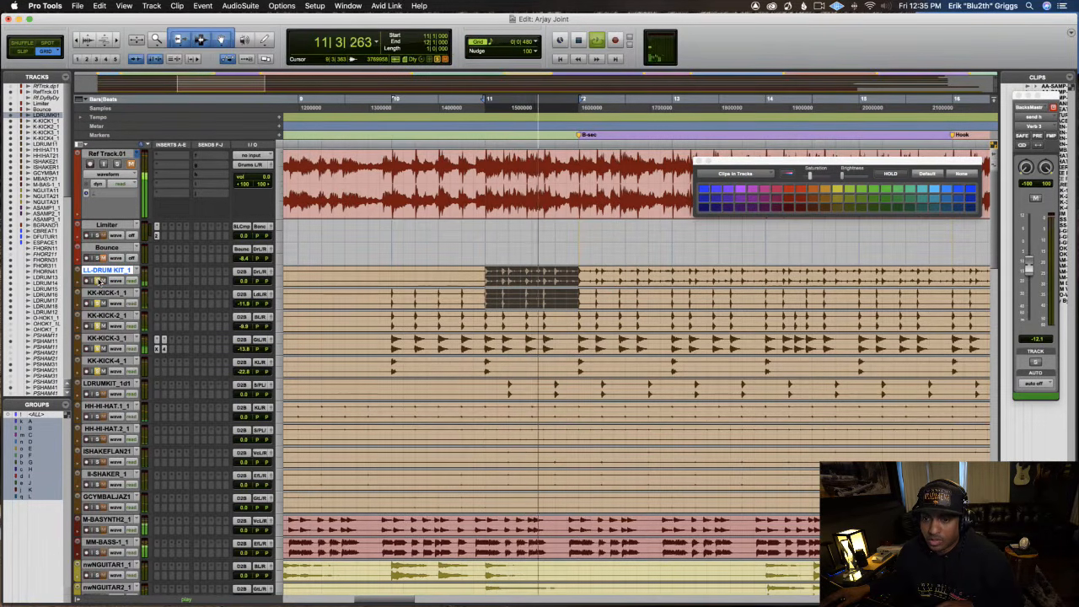
key(space)
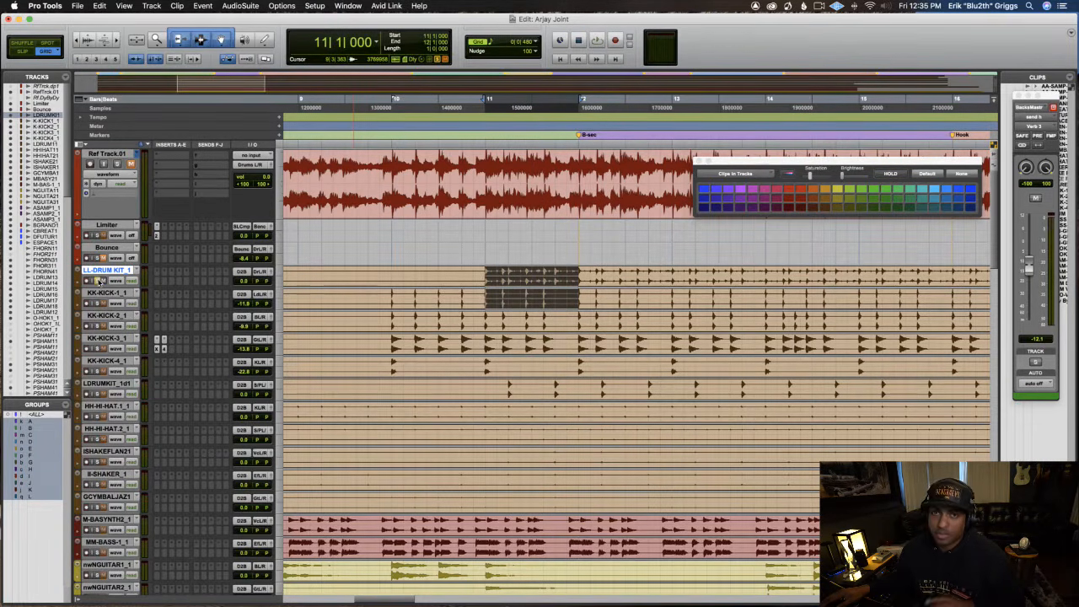
Play bar 11 again and set the KK-KICK-1_1 volume to -11.2 dB.
key(space)
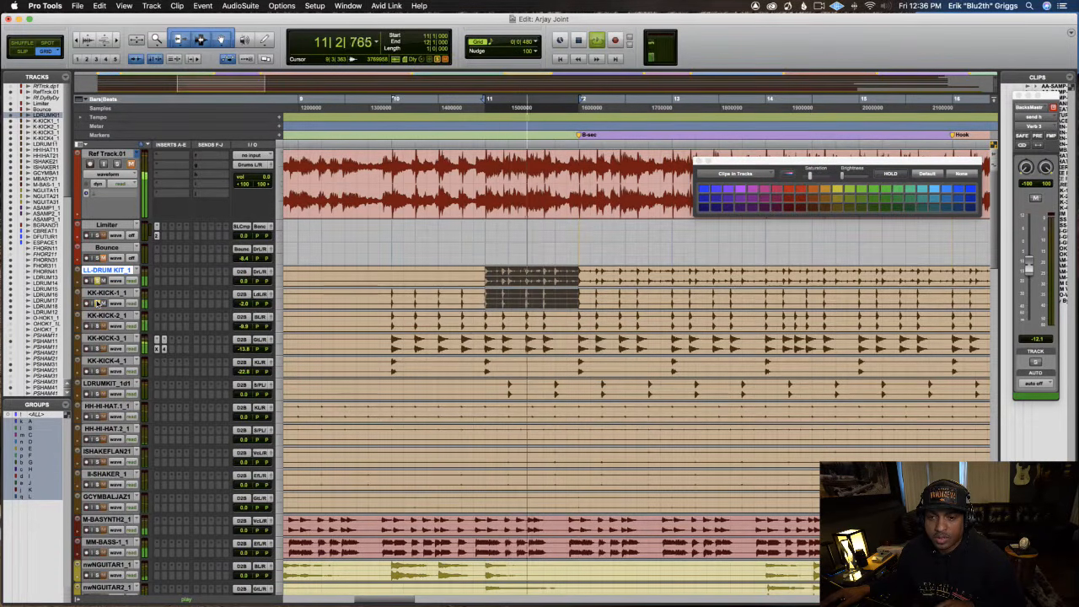
drag(244, 302, 245, 315)
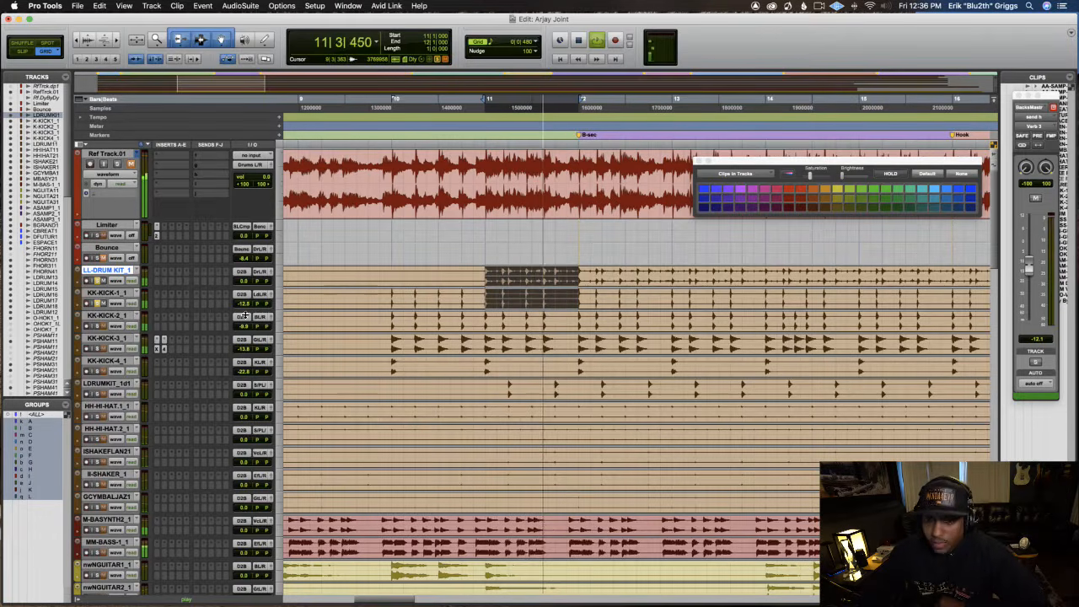
drag(244, 306, 241, 305)
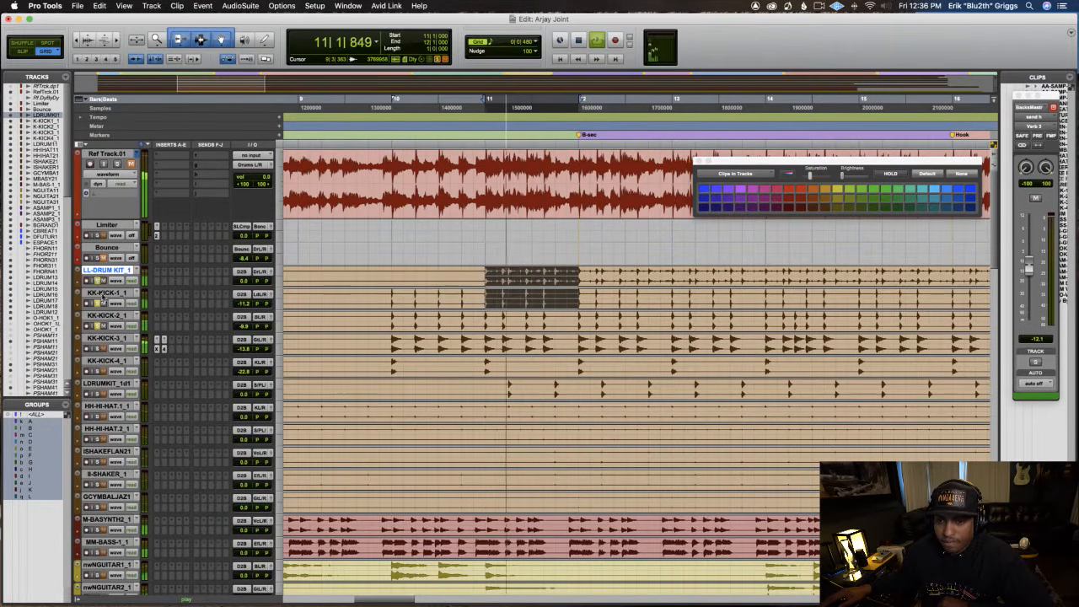
Balance the remaining kicks: set KK-KICK-2_1 to -24.8 dB, KK-KICK-3_1 to -7.2 dB and KK-KICK-4_1 to -11.8 dB.
drag(235, 325, 284, 453)
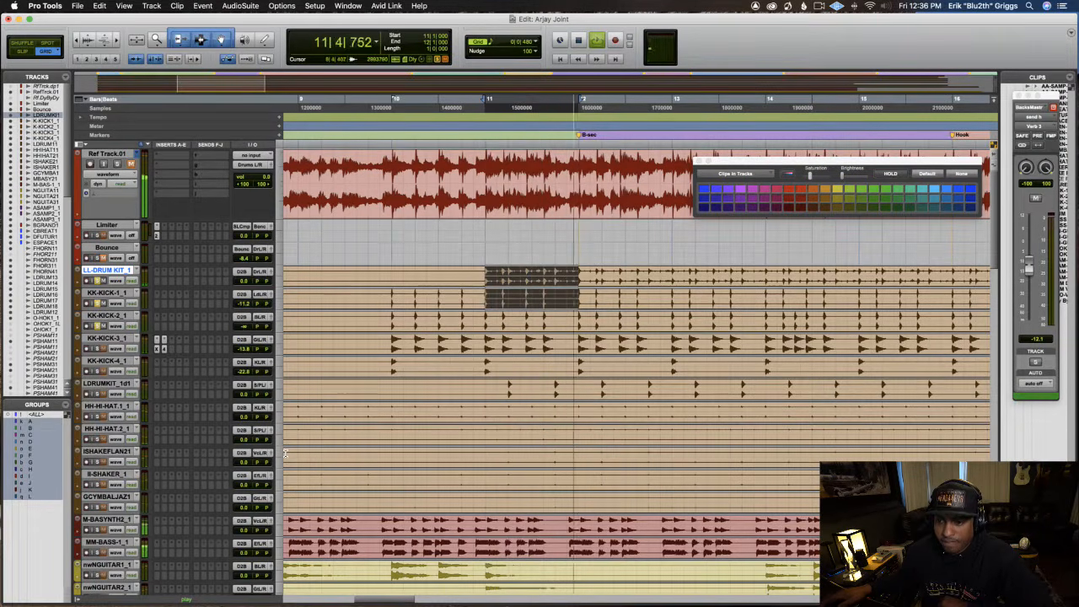
click(244, 327)
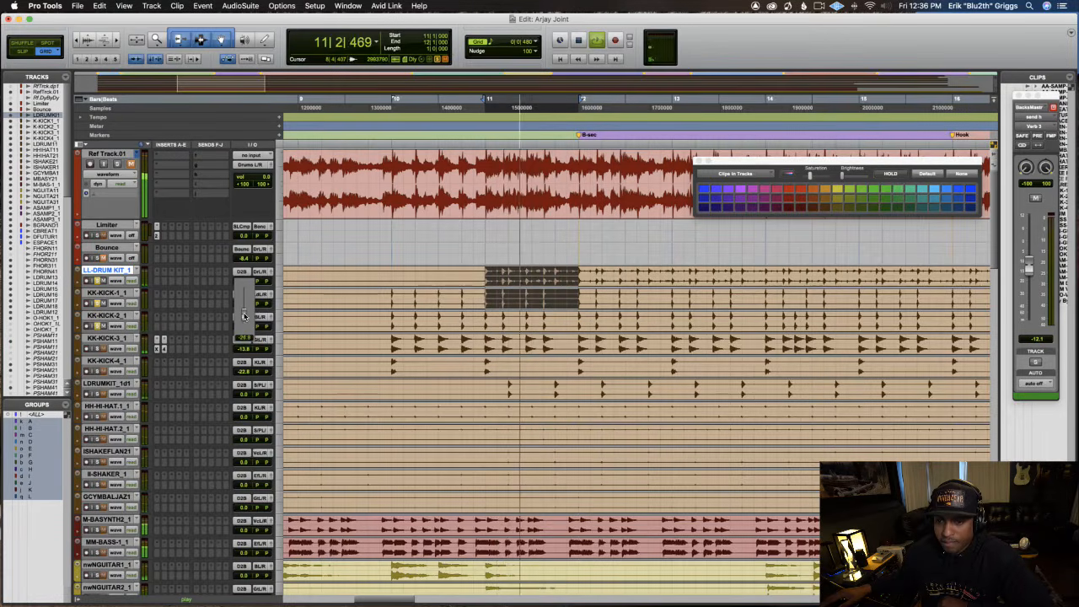
drag(244, 316, 243, 315)
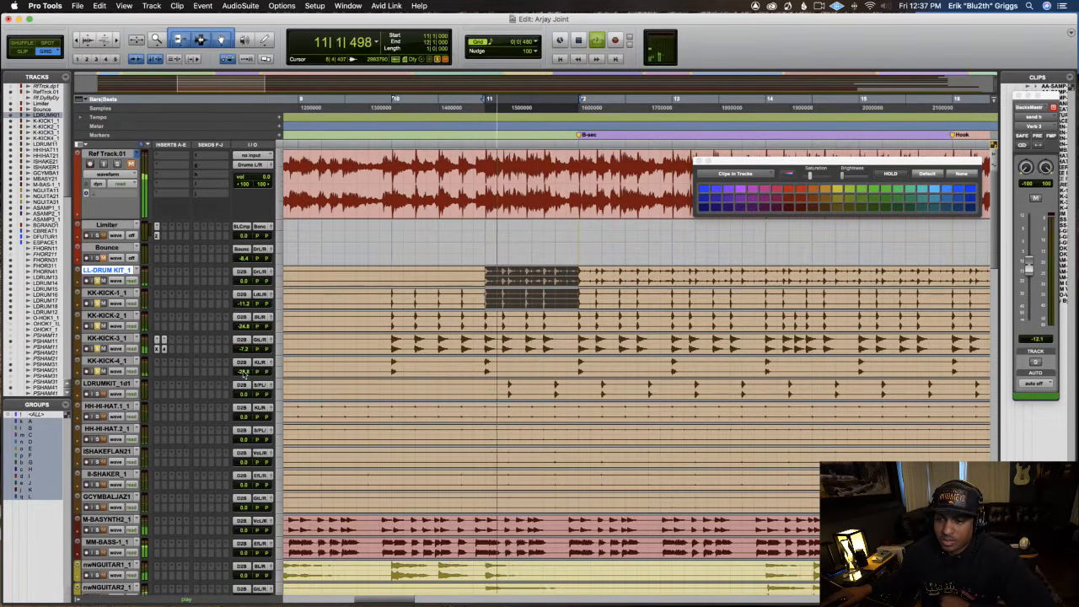
drag(243, 372, 243, 367)
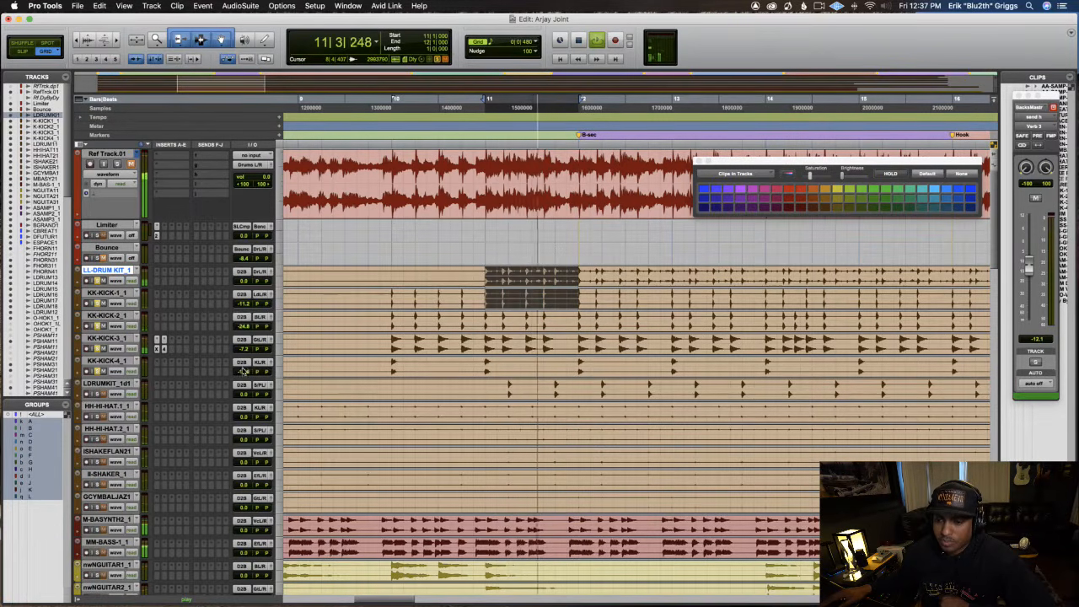
drag(243, 368, 244, 377)
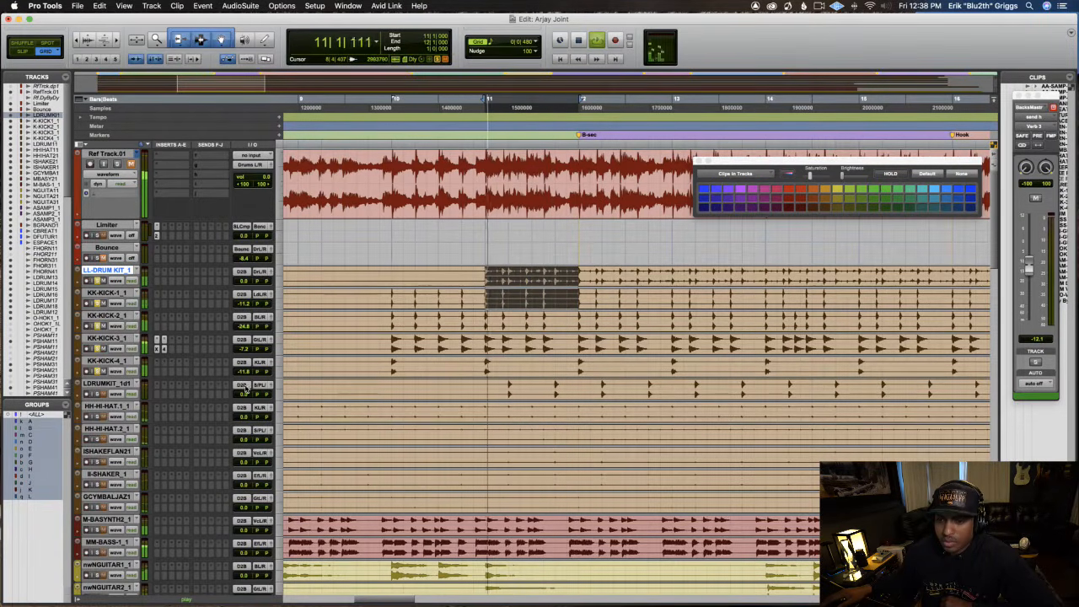
Try the multichannel MaxxBass plug-in on KK-KICK-3_1 with its MaxxBass level at -7.1, comparing the sound with the effect bypassed and active.
click(187, 348)
mouse_move(253, 349)
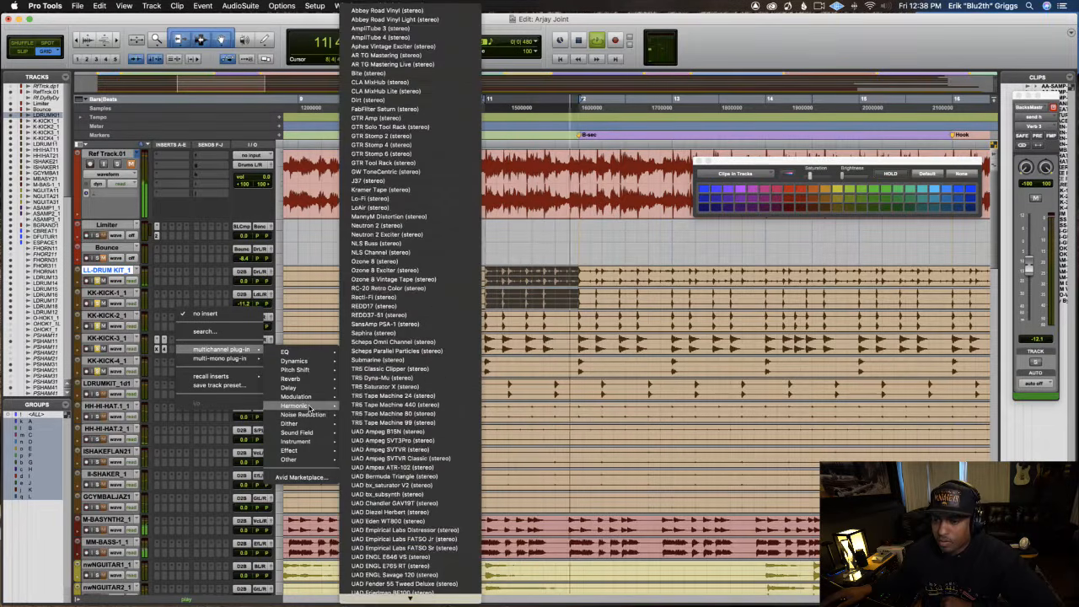
mouse_move(312, 460)
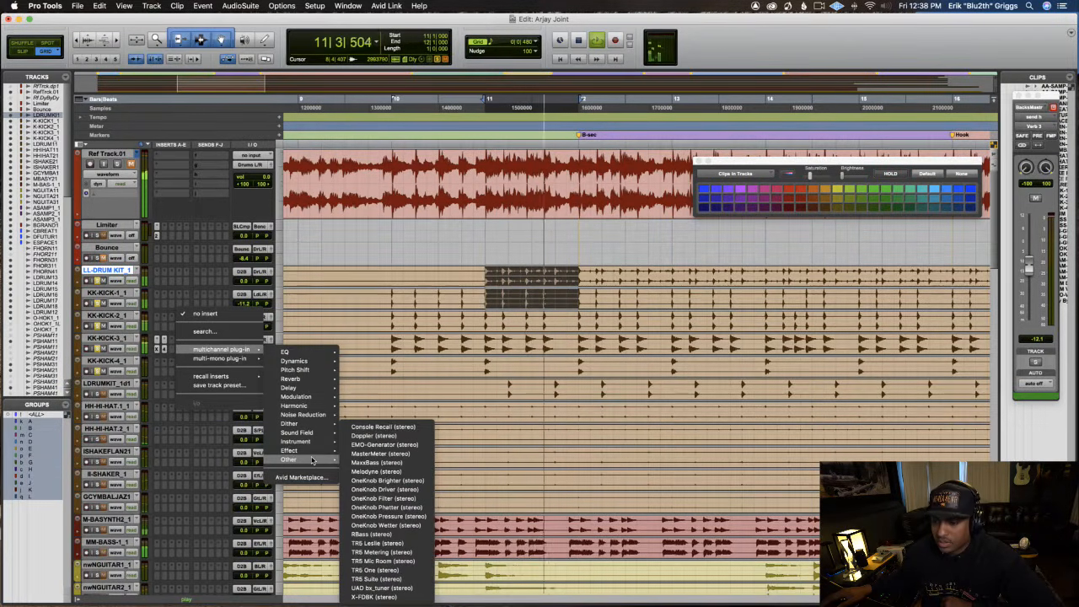
click(377, 464)
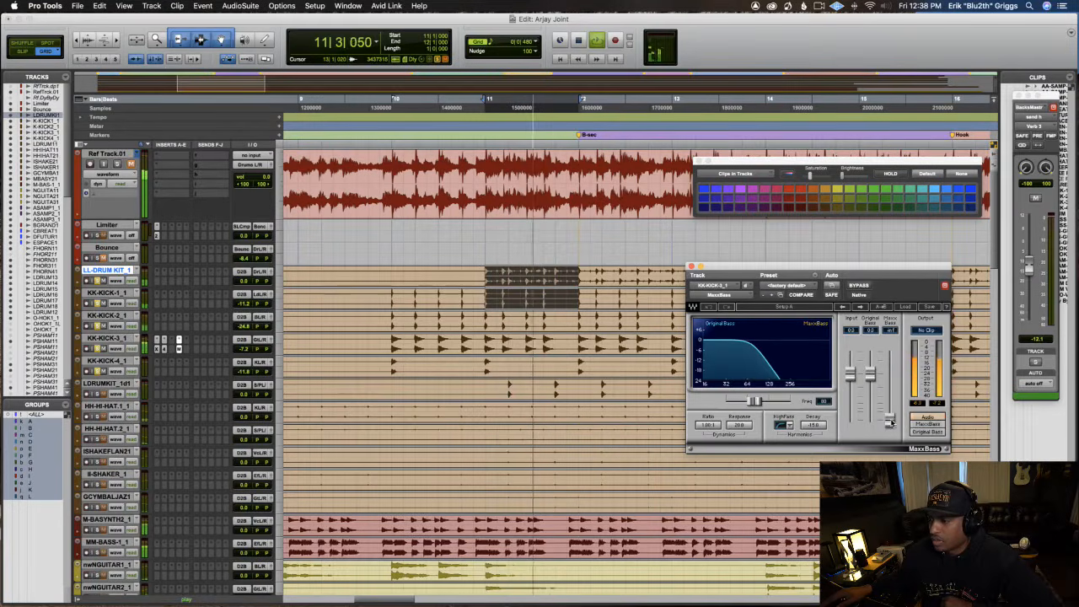
drag(890, 422, 888, 377)
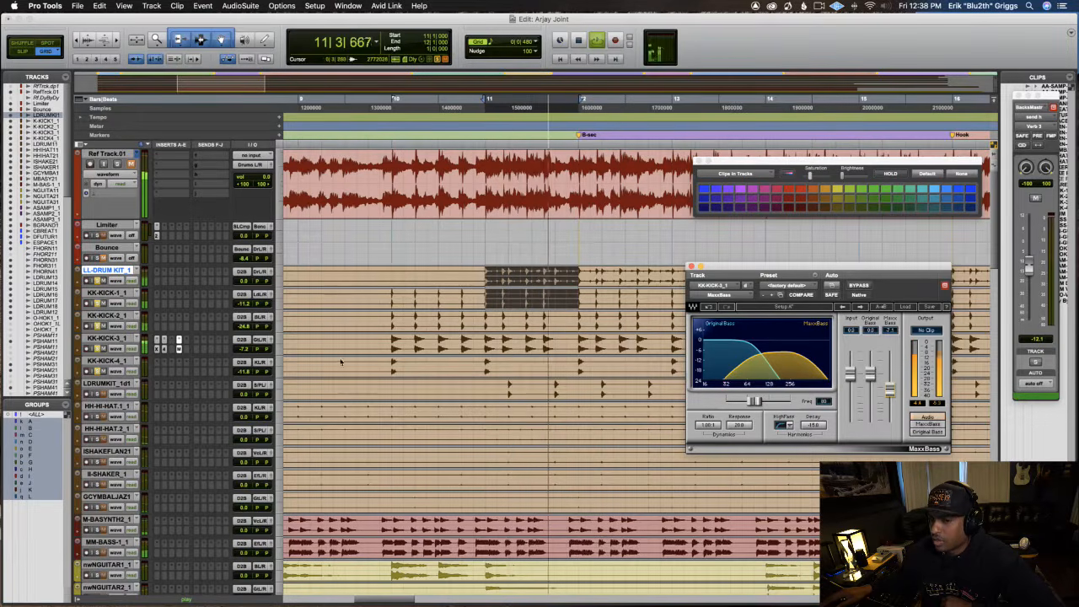
click(858, 286)
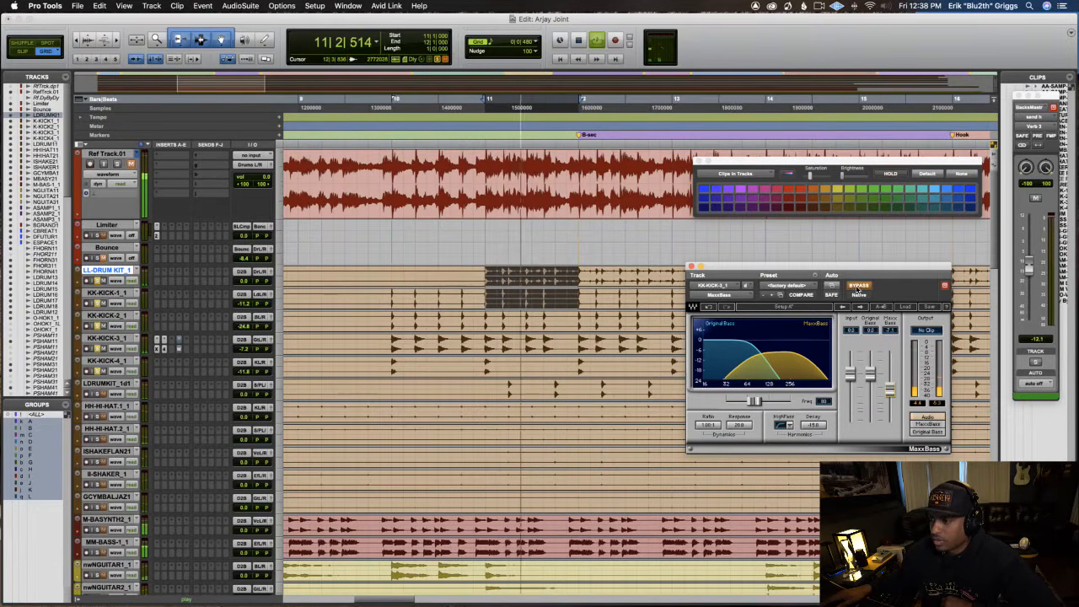
click(859, 287)
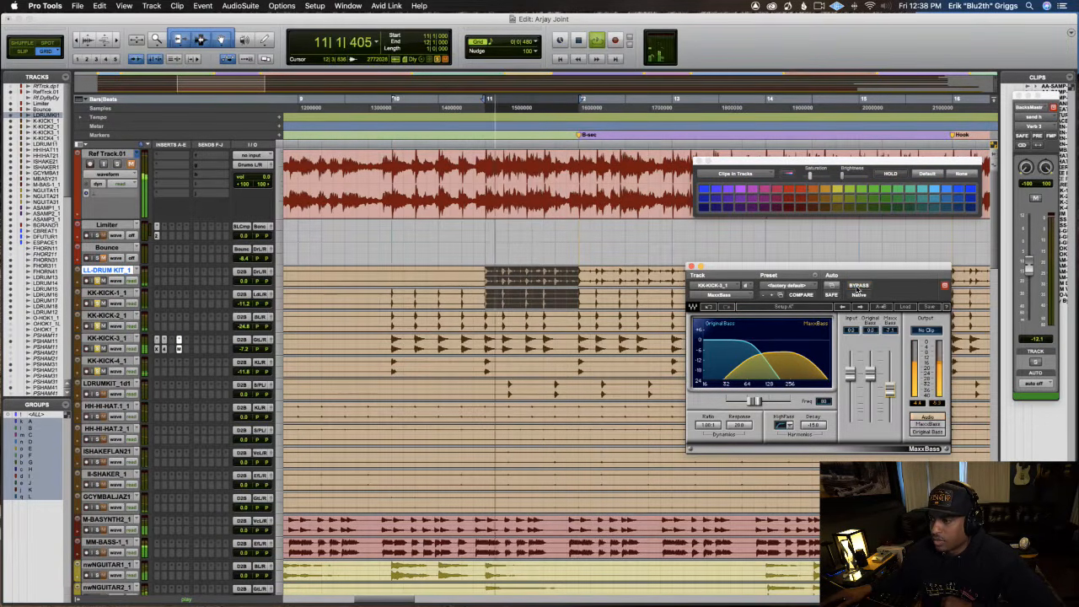
Replace MaxxBass on KK-KICK-3_1 with the stereo RBass plug-in, lower its frequency, and compare the sound with the effect bypassed and active.
click(182, 340)
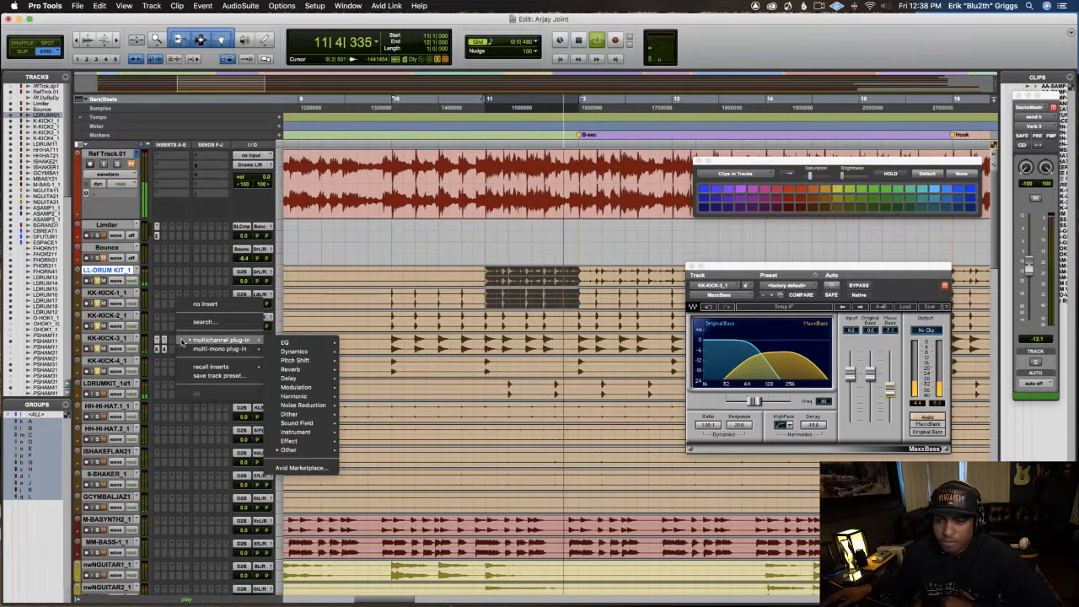
mouse_move(289, 449)
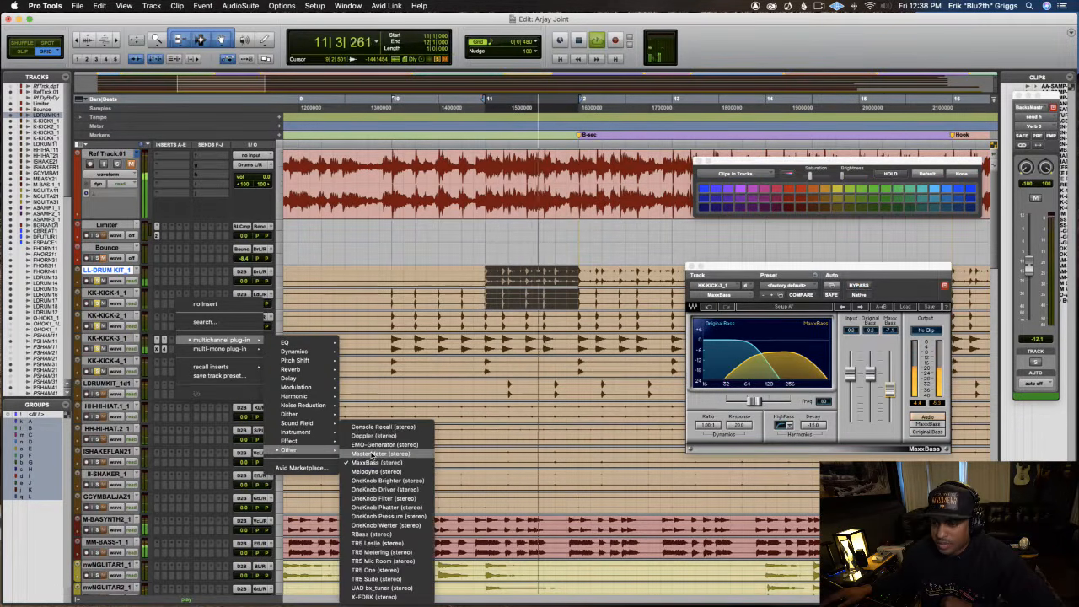
click(375, 533)
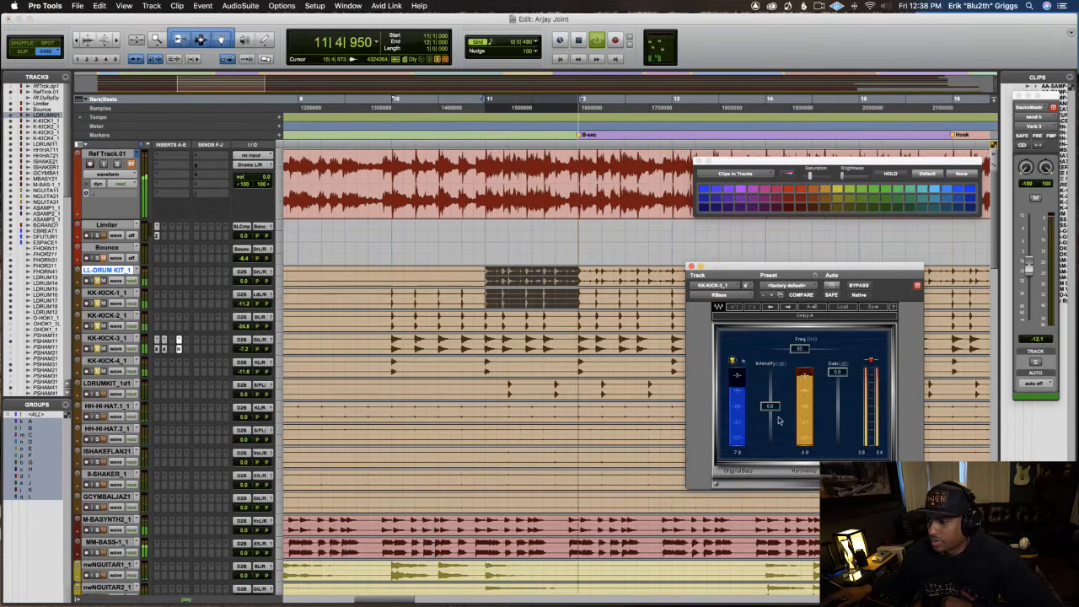
drag(799, 348, 779, 352)
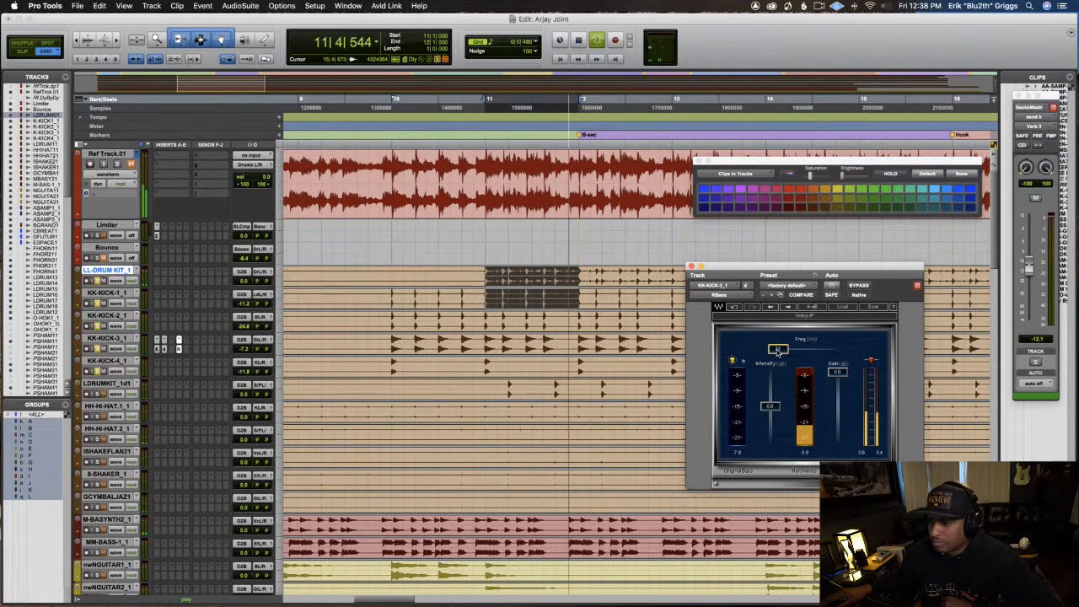
click(856, 285)
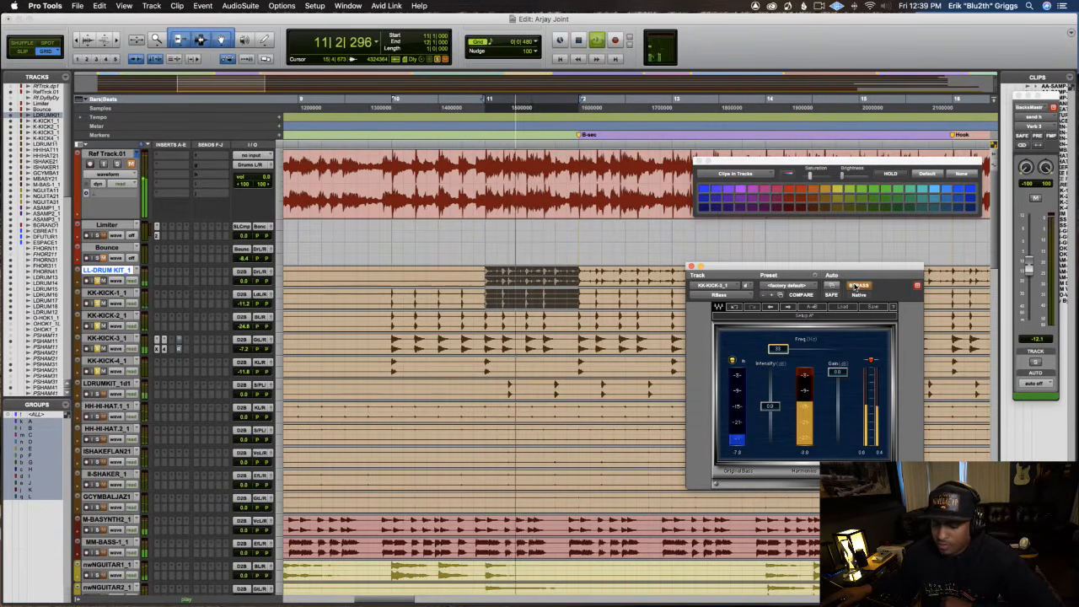
click(856, 286)
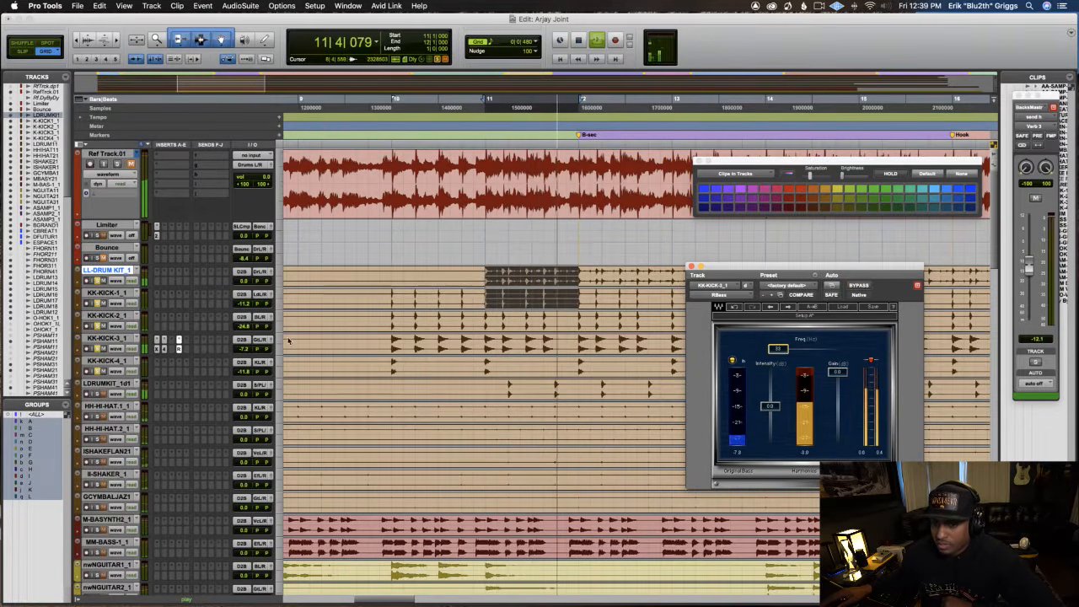
Set the KK-KICK-3_1 volume to -13.1 dB and close the RBass window.
drag(243, 349, 245, 350)
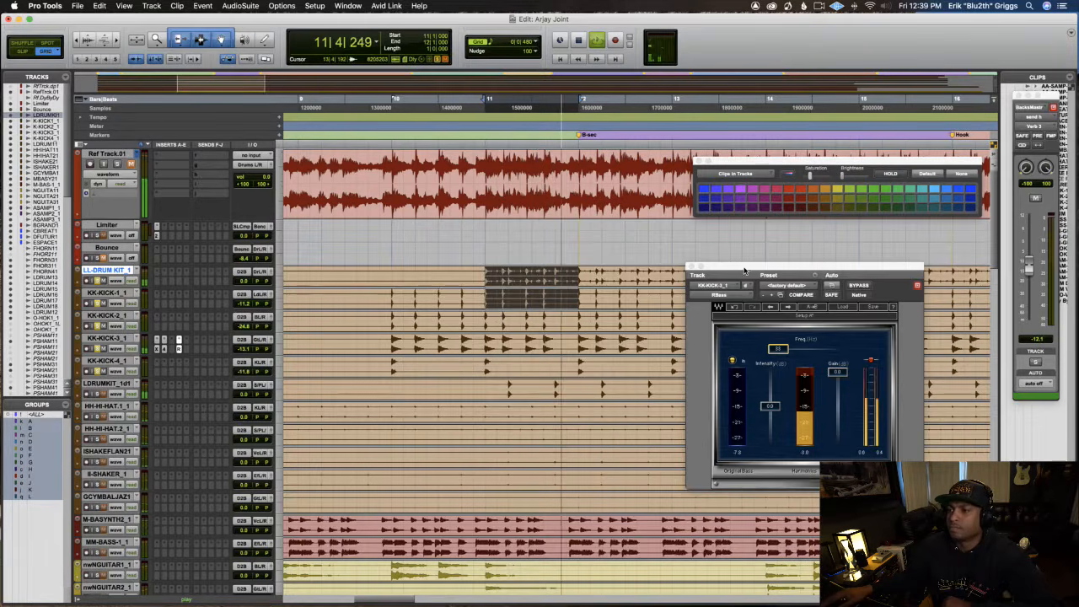
drag(745, 268, 261, 168)
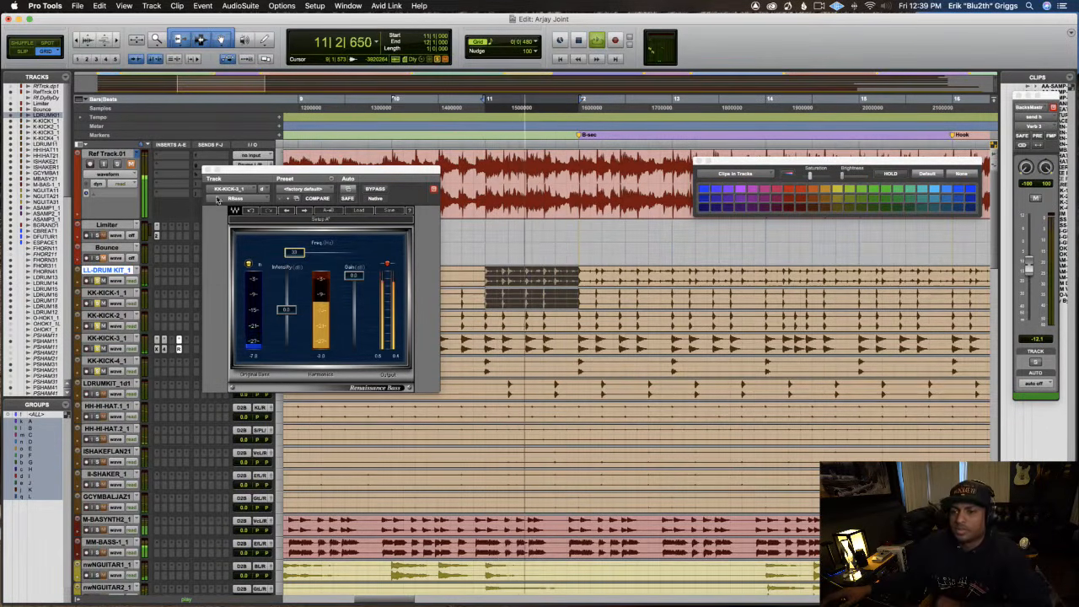
click(209, 172)
Solo LDRUMKIT_1d1 with the kicks and set its volume to -11.2 dB, then set HH-HI-HAT.1_1 to +2.4 dB.
key(r)
key(r)
key(r)
key(r)
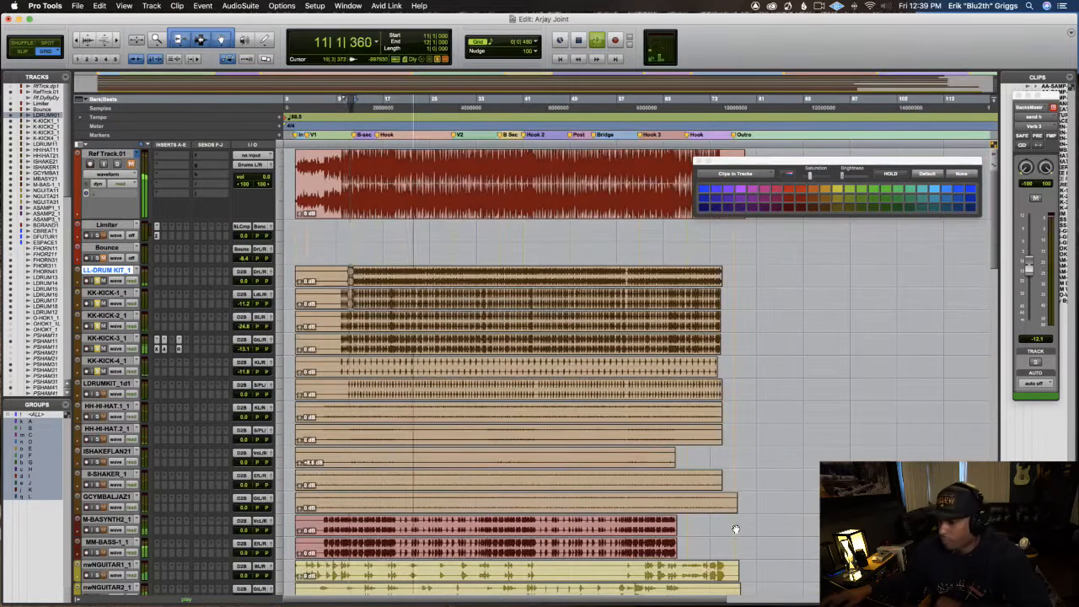
key(t)
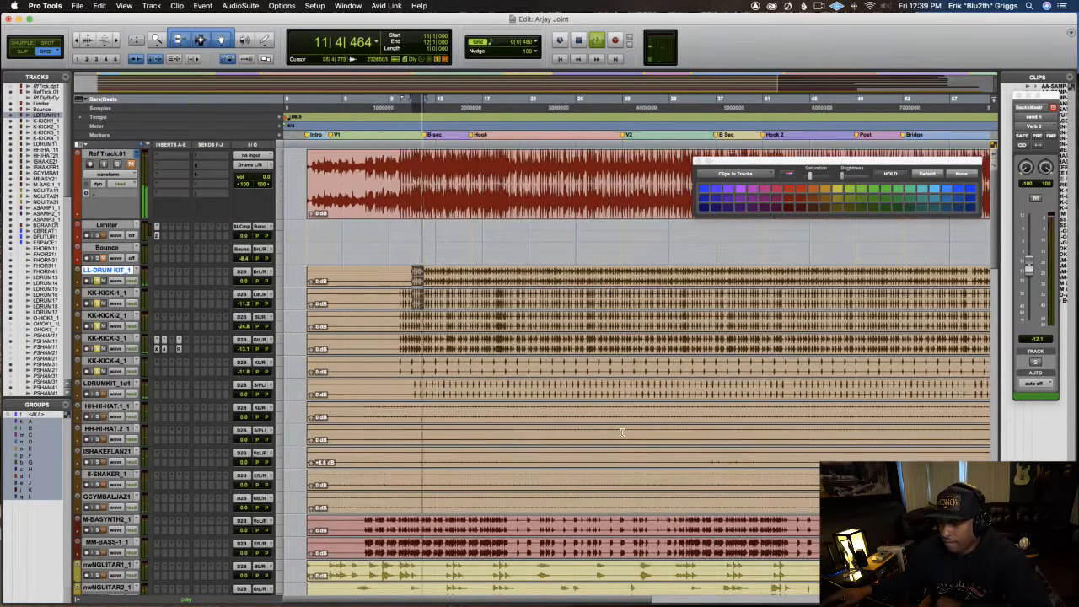
key(r)
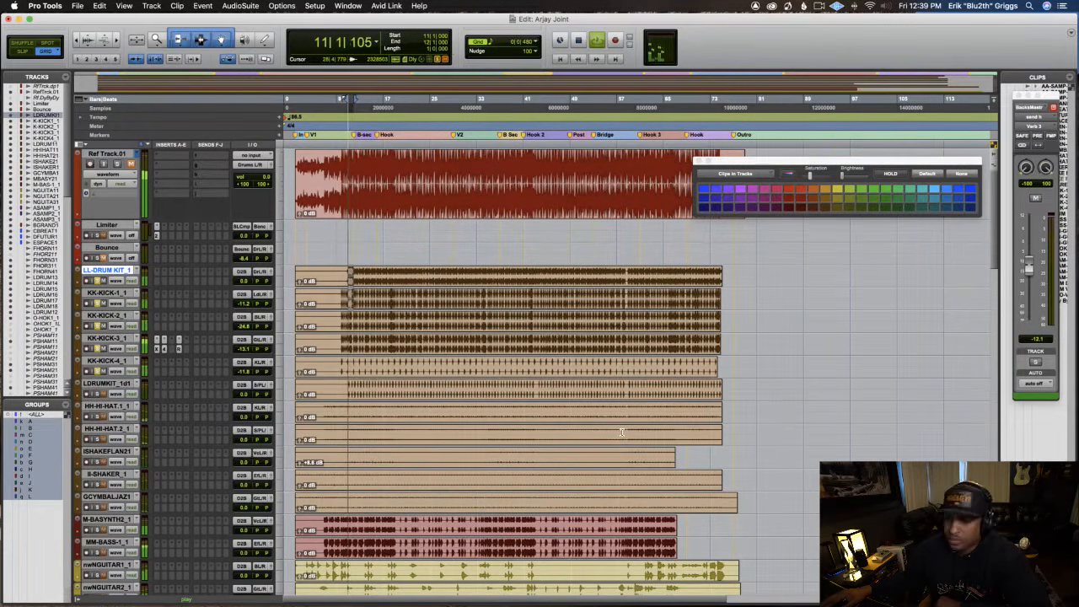
key(t)
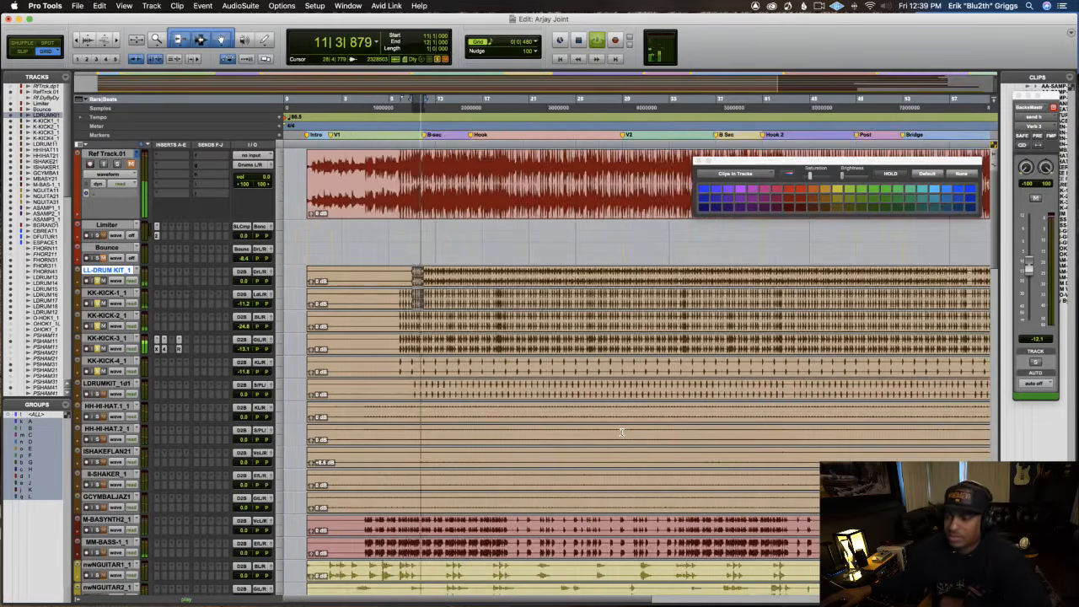
key(t)
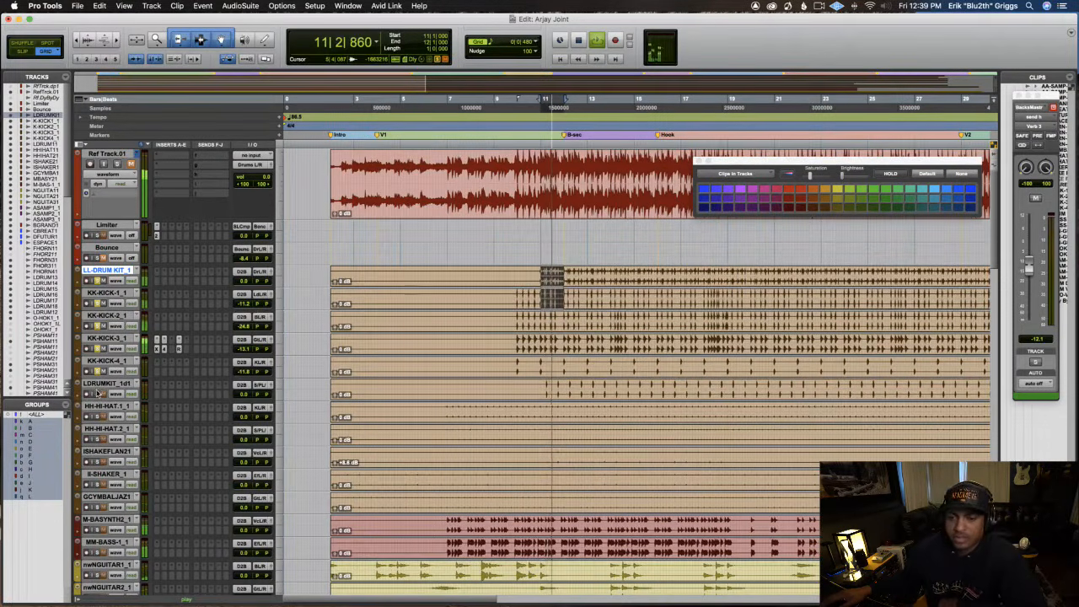
mouse_move(244, 396)
mouse_down()
mouse_move(244, 417)
mouse_move(241, 393)
mouse_up()
click(244, 406)
click(244, 405)
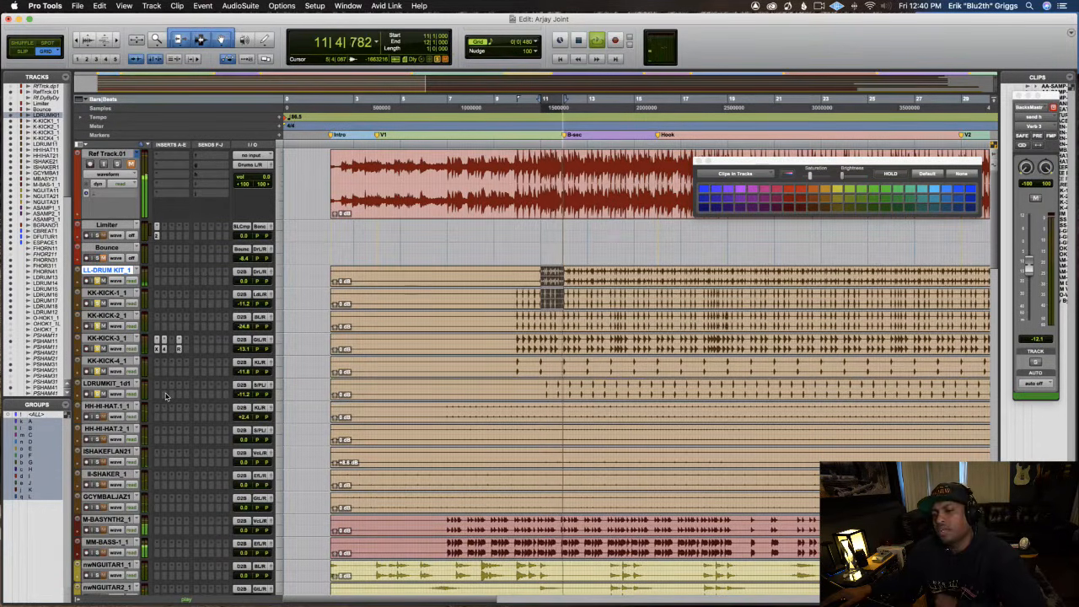
Insert the API-550A equalizer on LDRUMKIT_1d1 as a multi-mono plug-in.
click(166, 396)
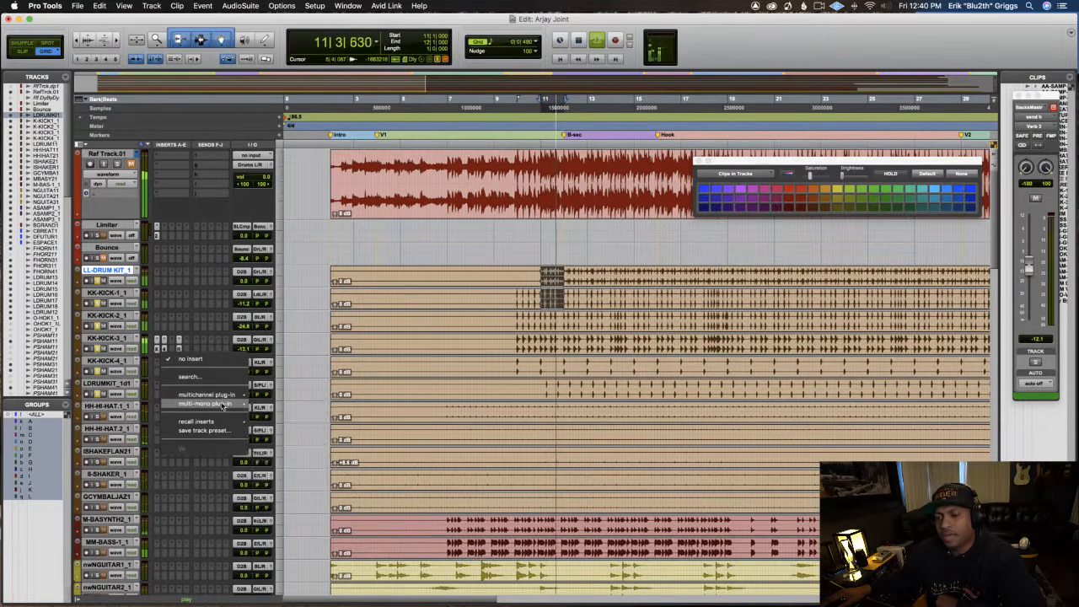
mouse_move(223, 407)
mouse_move(312, 406)
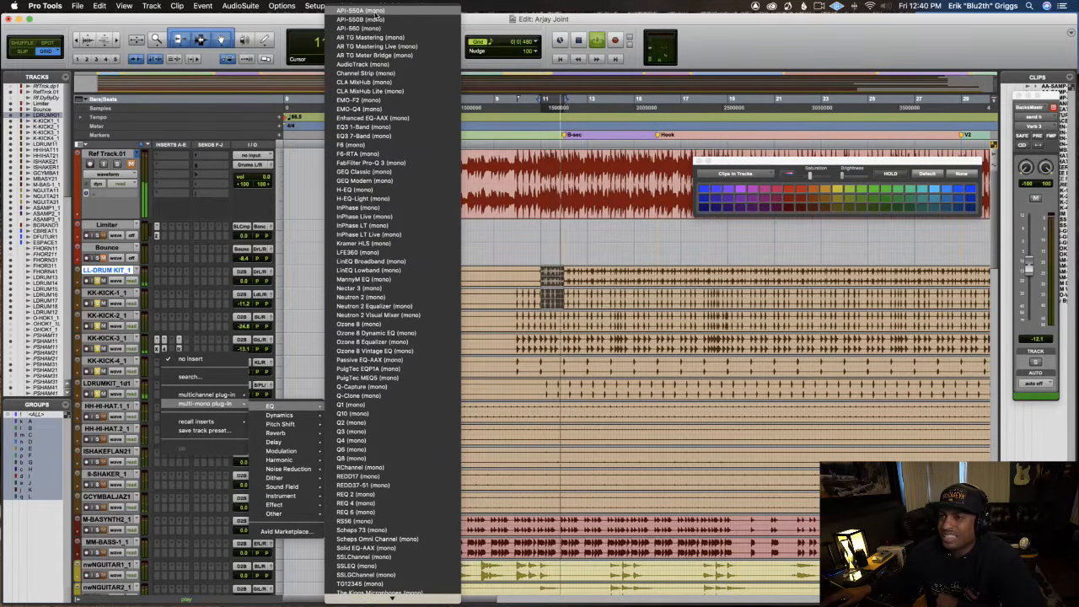
click(374, 14)
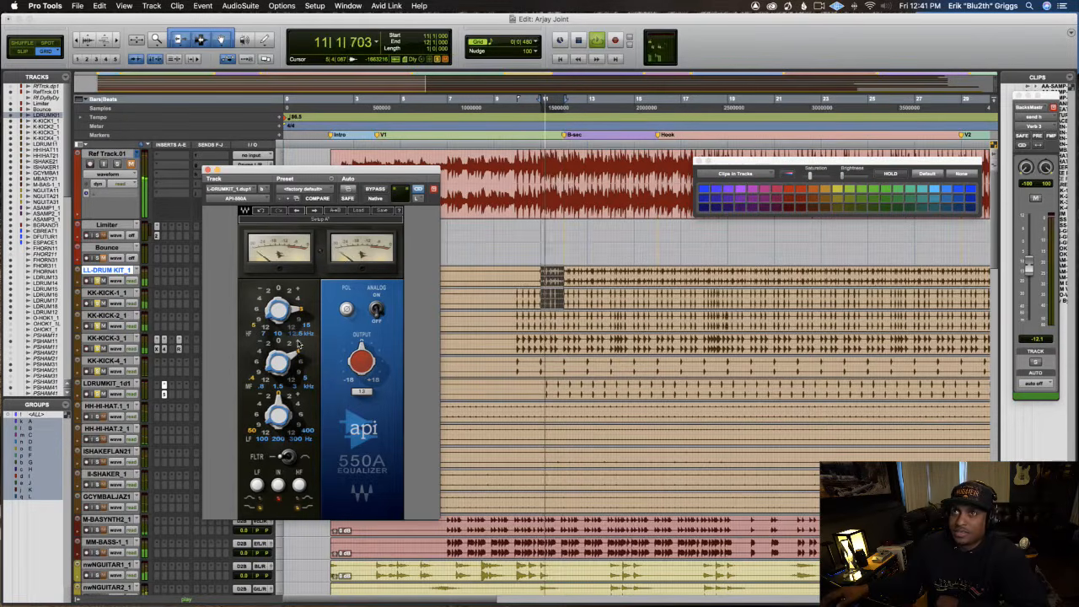
Compare the drums against Ref Track.01 during playback and close the API-550A window.
click(132, 165)
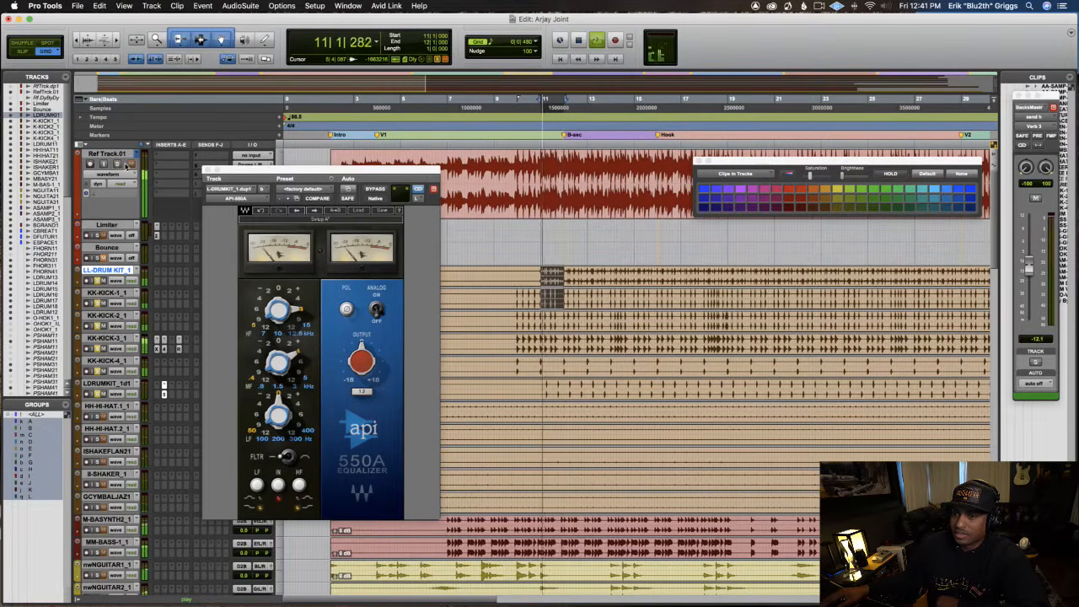
click(119, 164)
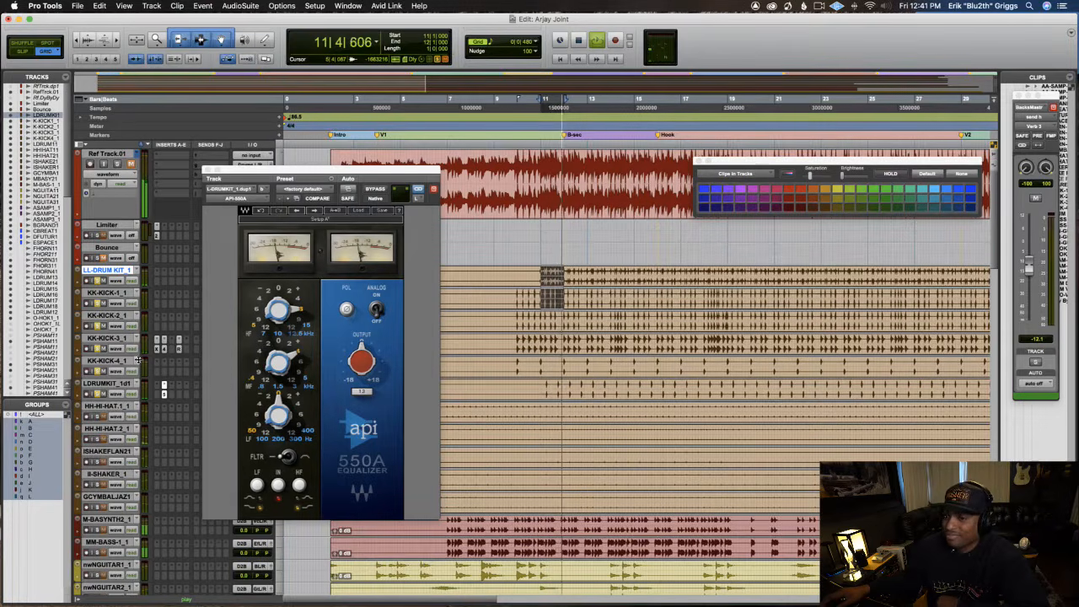
drag(295, 174, 359, 180)
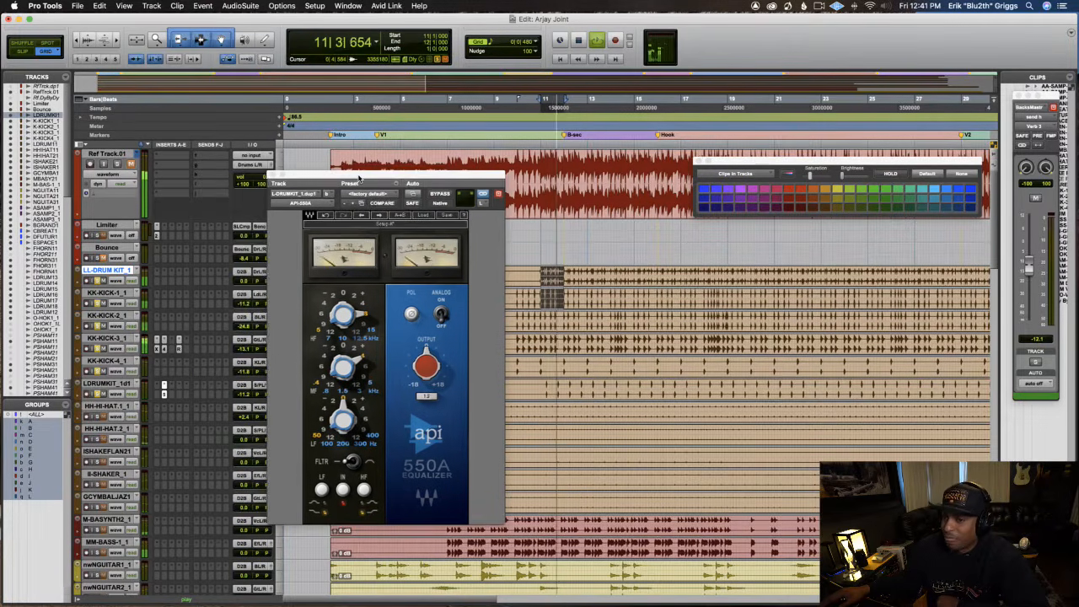
click(274, 175)
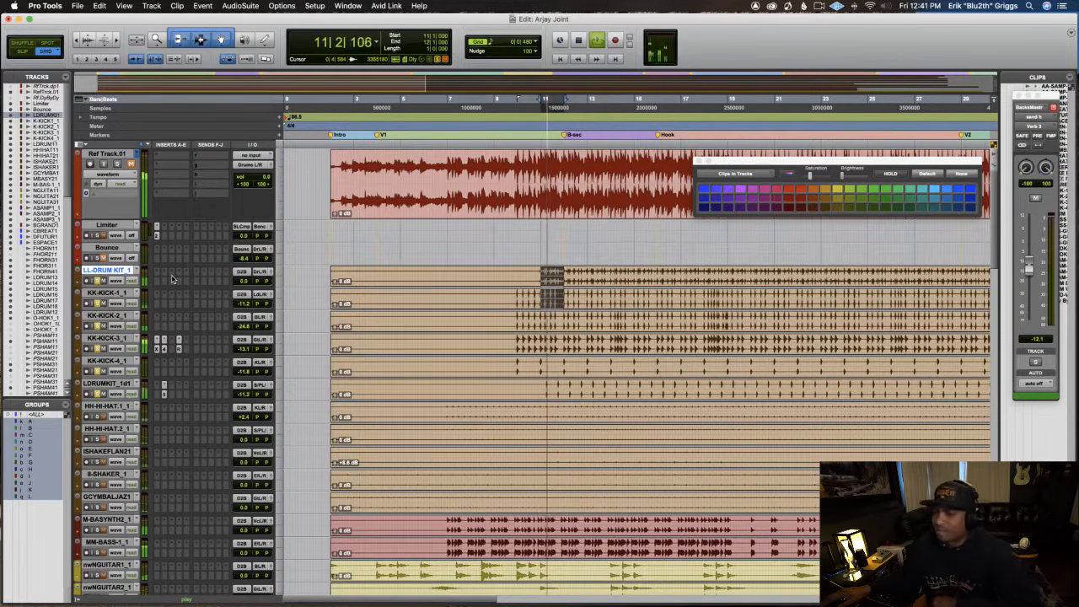
Solo HH-HI-HAT.1_1 with the kicks and drum kit, replay bar 11, and adjust the hi-hat's volume.
click(96, 417)
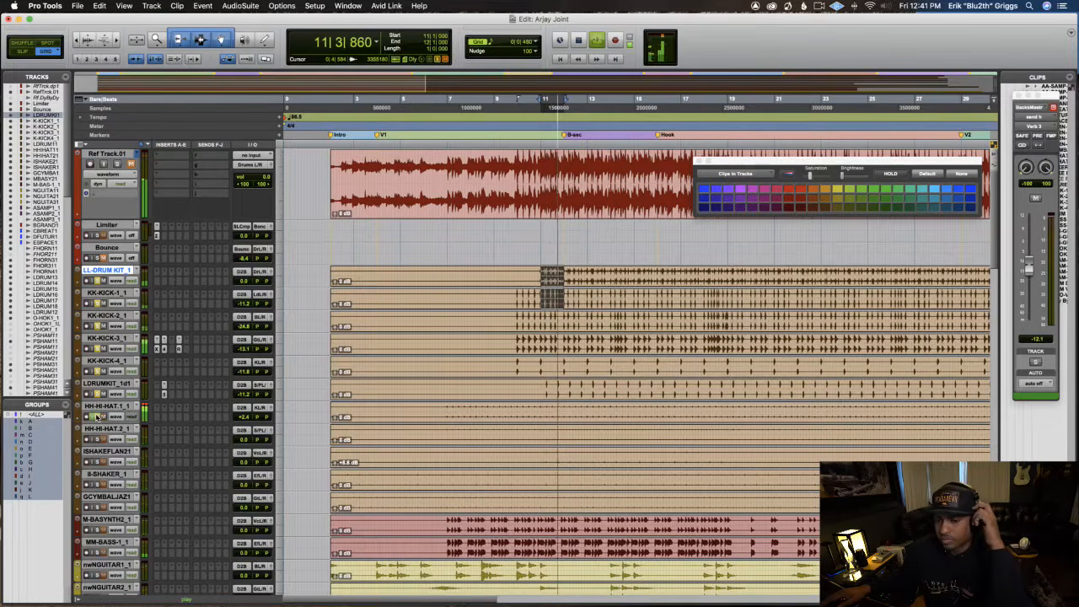
click(99, 418)
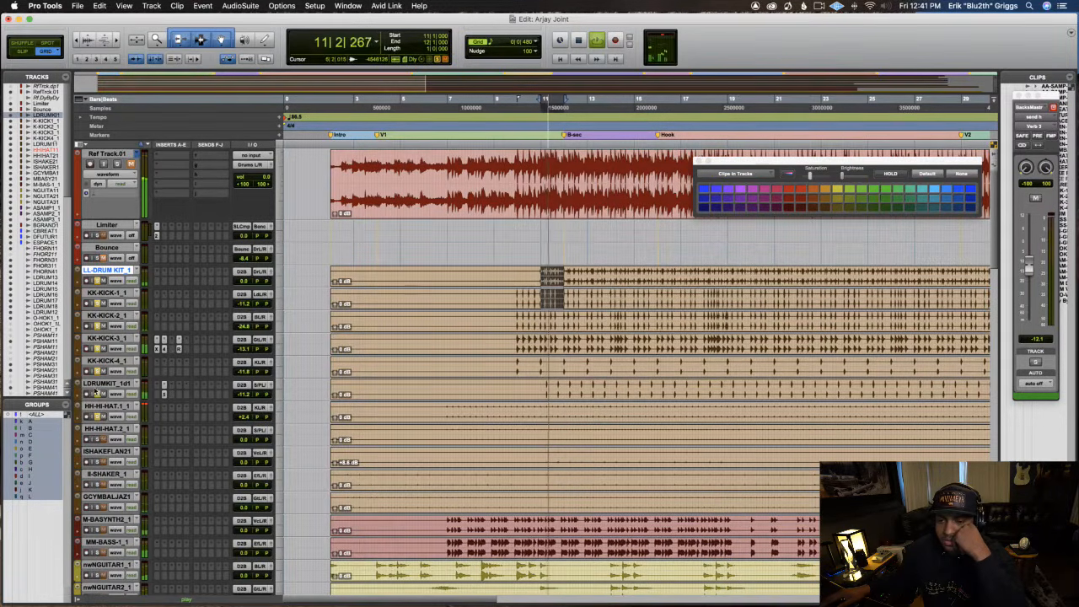
key(space)
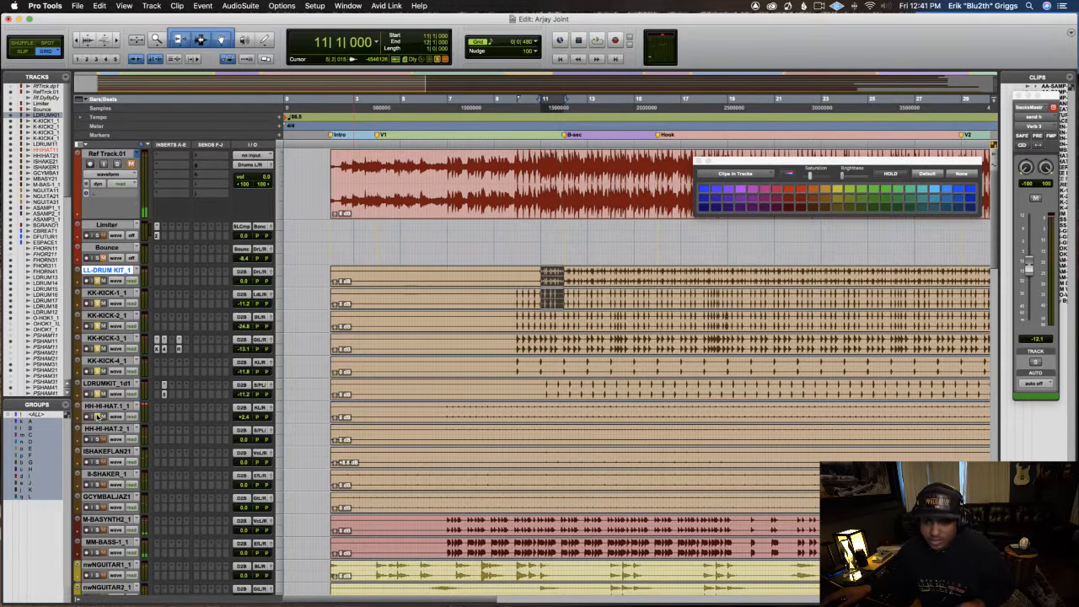
key(space)
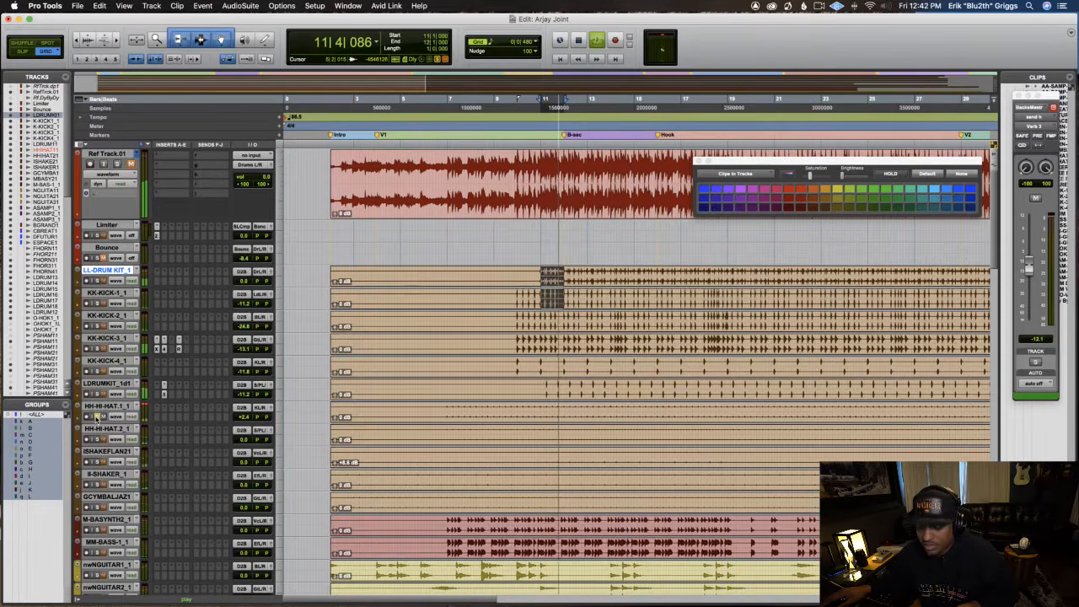
click(247, 417)
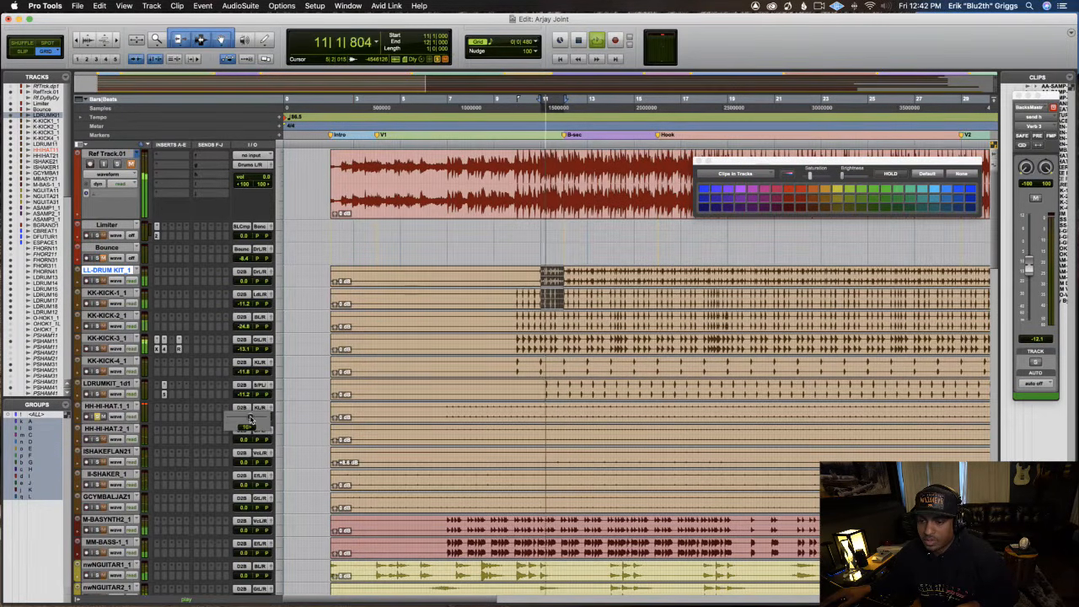
Lower the volume of the HH-HI-HAT.1_1 track to balance it while the bar 11 loop plays.
drag(250, 419, 252, 420)
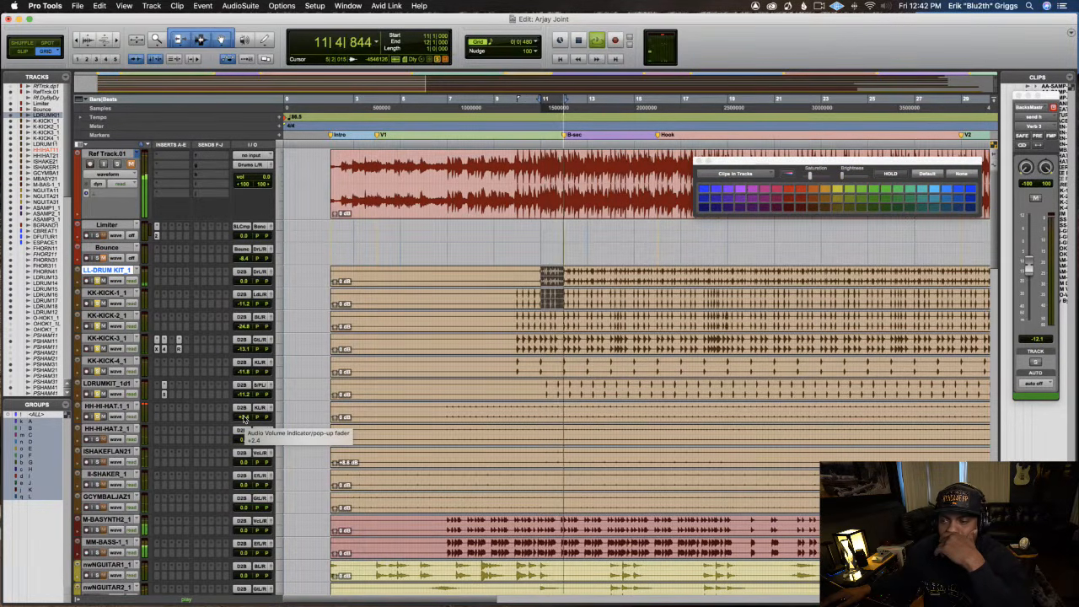
drag(244, 419, 243, 428)
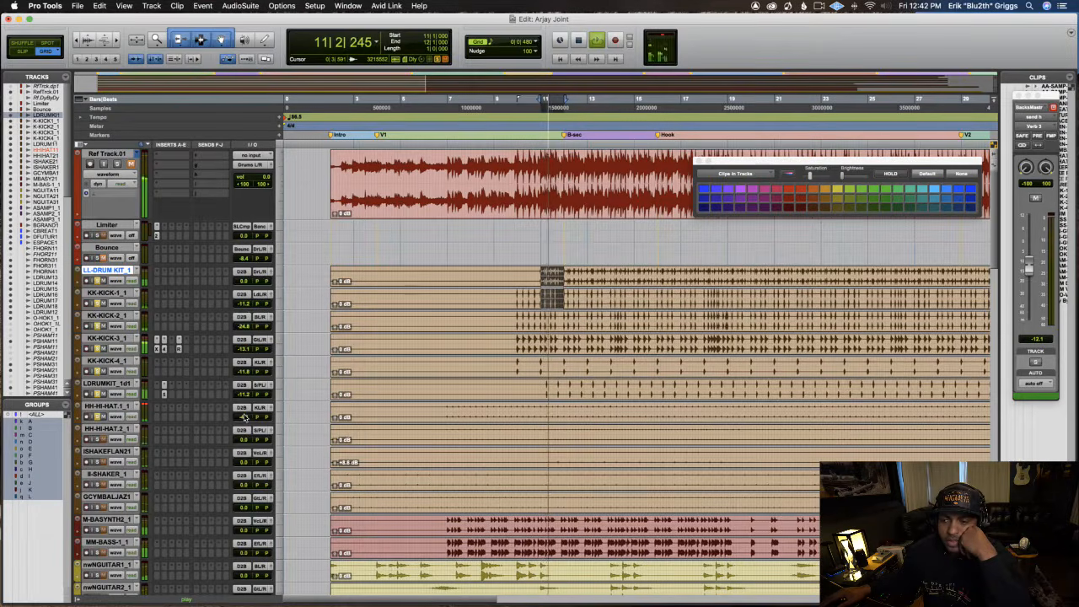
drag(243, 417, 243, 419)
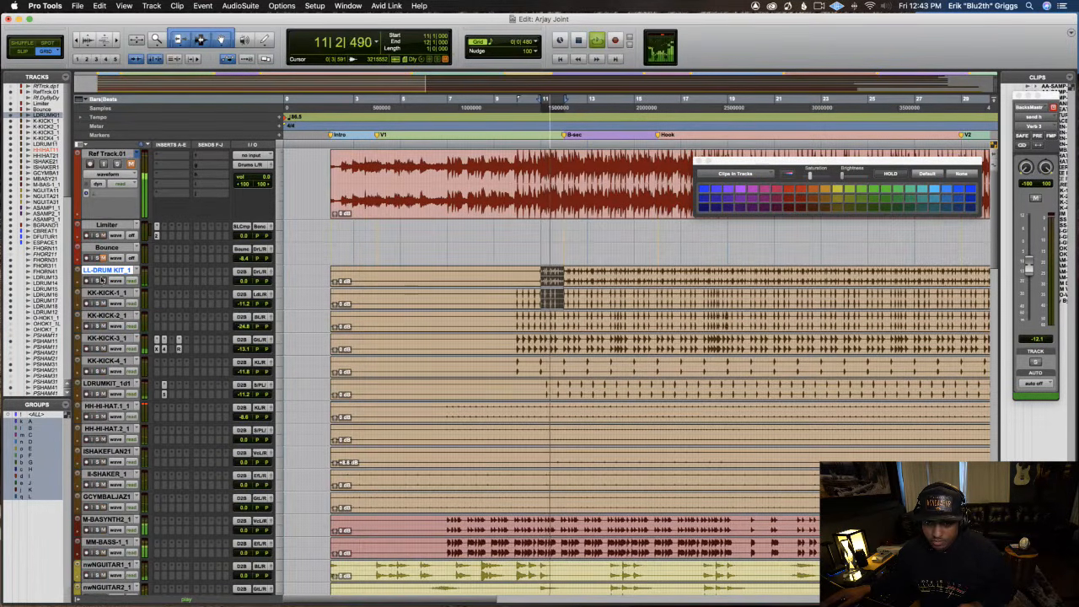
Solo the tracks from LL-DRUM KIT_1 through HH-HI-HAT.2_1 and set the HH-HI-HAT.2_1 volume to -4.0 dB.
shift+click(101, 427)
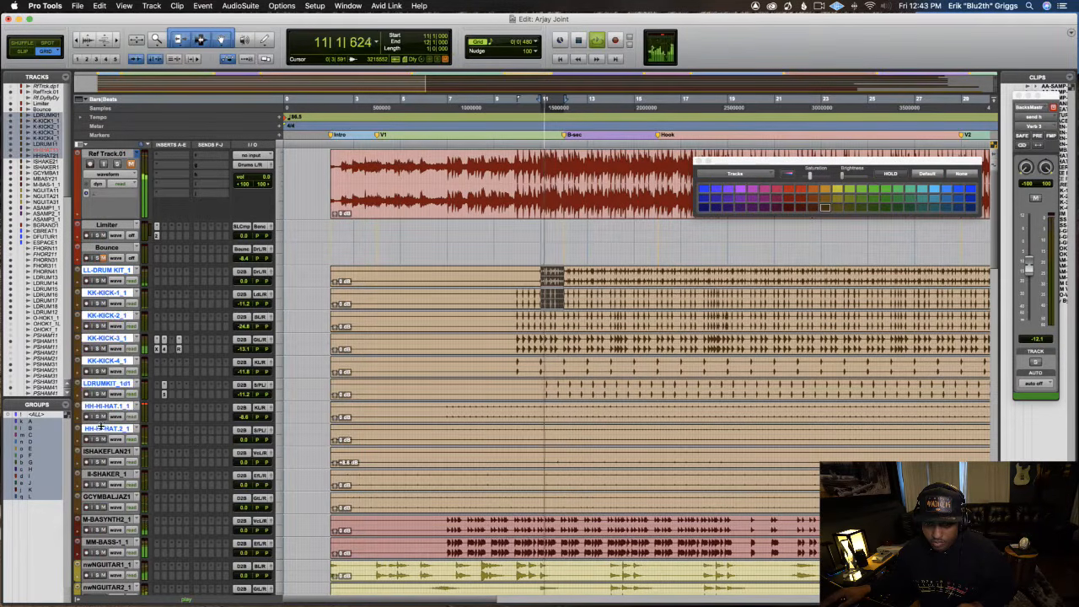
alt+shift+click(98, 417)
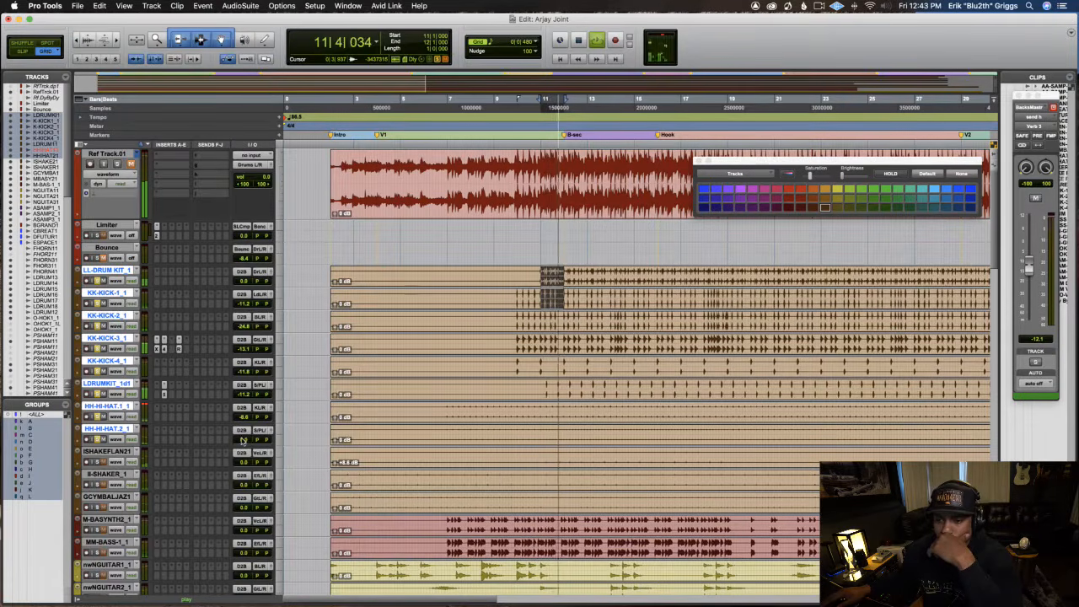
drag(242, 439, 241, 447)
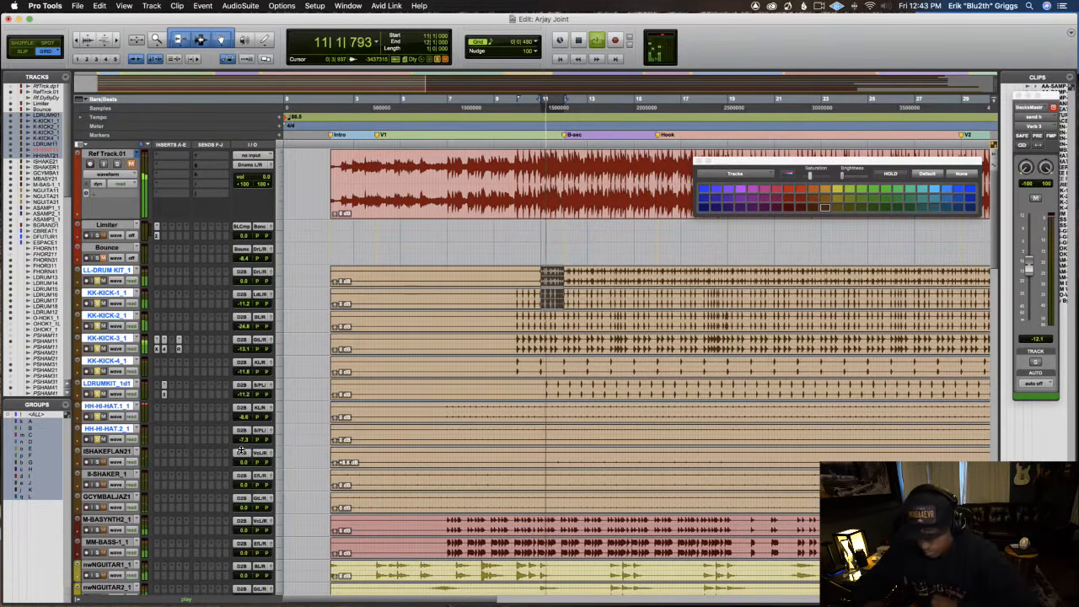
drag(243, 440, 241, 440)
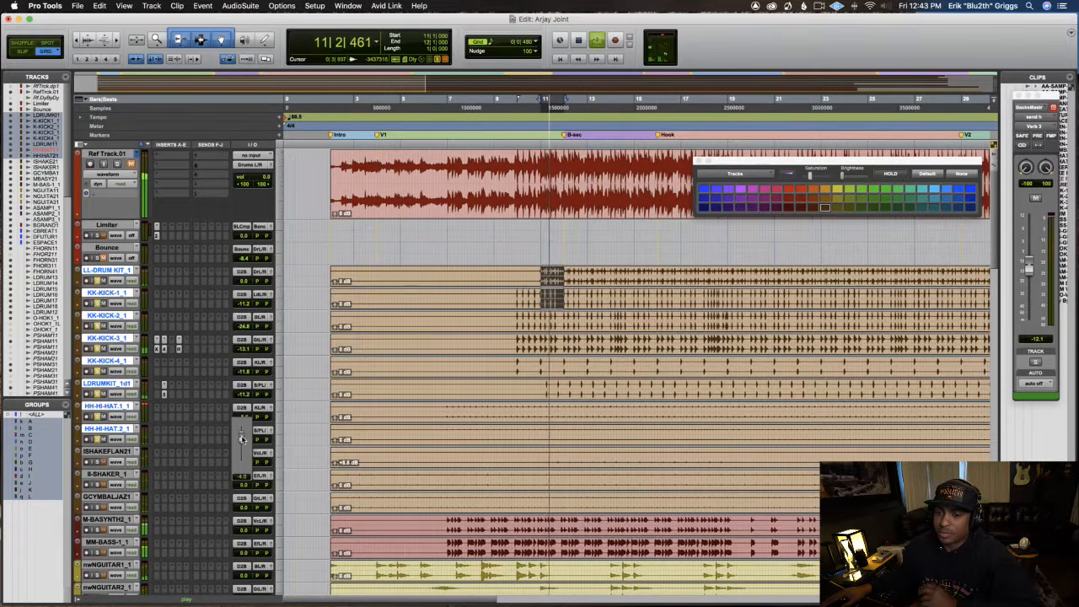
drag(241, 438, 242, 439)
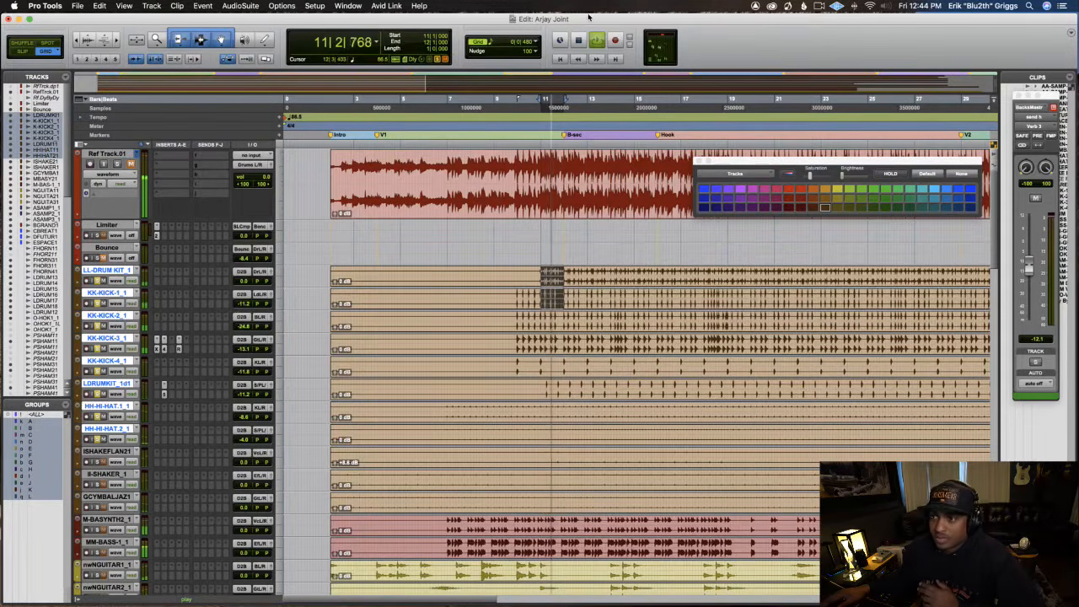
Set the HH-HI-HAT.1_1 track volume to -7.3 dB.
key(t)
key(t)
key(t)
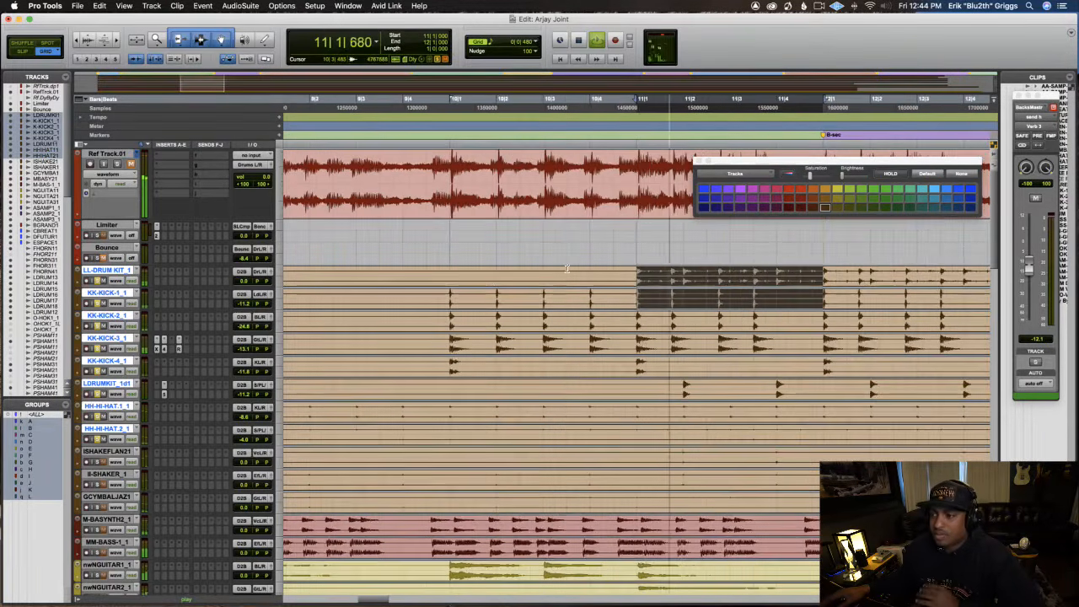
scroll(591, 269, right, 3)
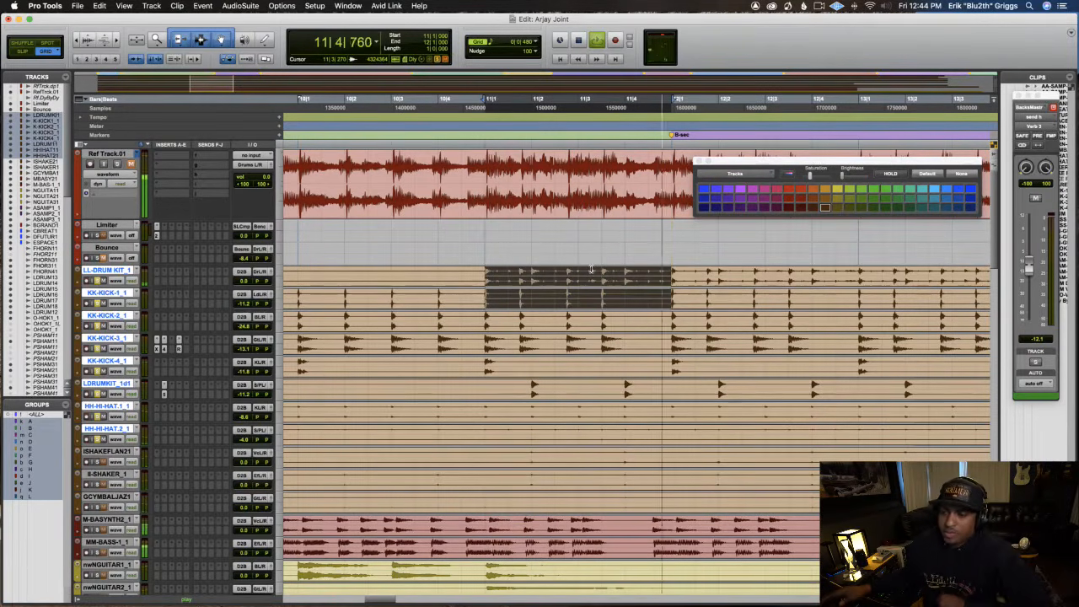
scroll(373, 388, down, 5)
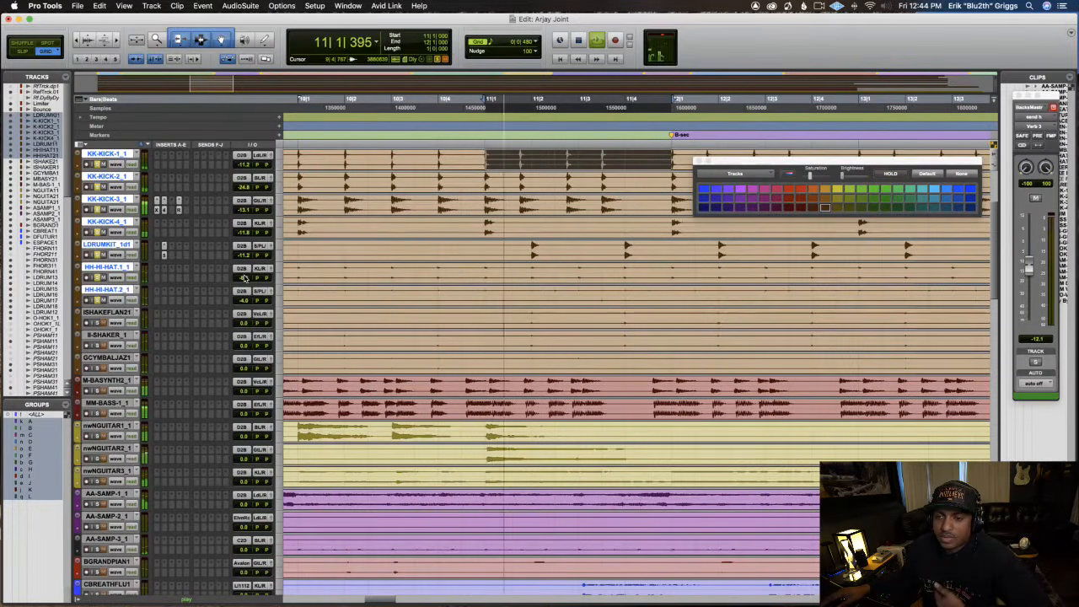
drag(248, 256, 245, 277)
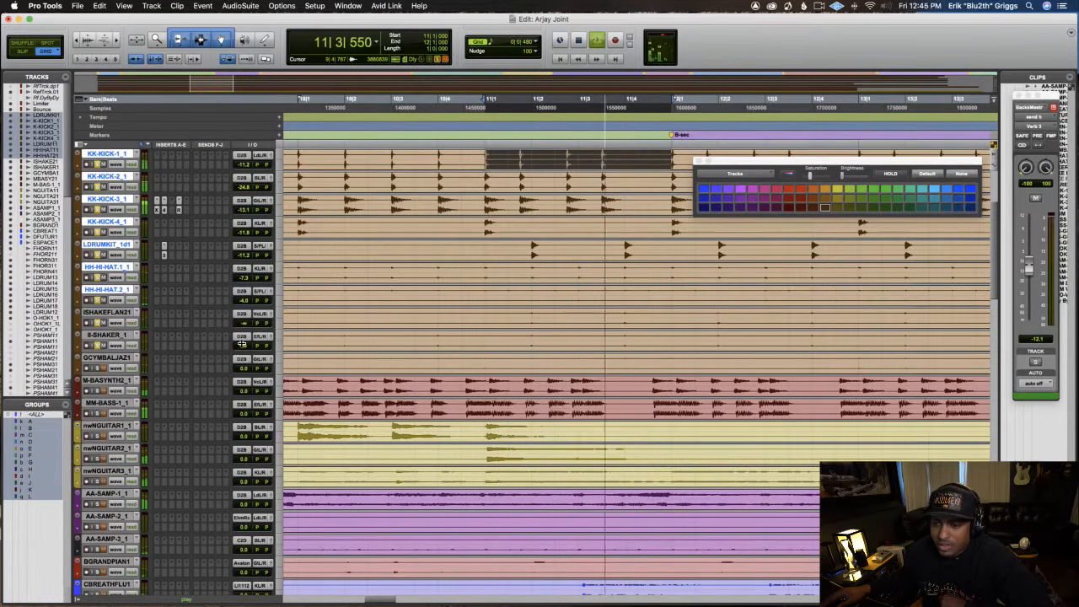
Set the ISHAKEFLAN21 volume to -15.2 dB and the II-SHAKER_1 volume to -26.9 dB.
drag(243, 325, 242, 301)
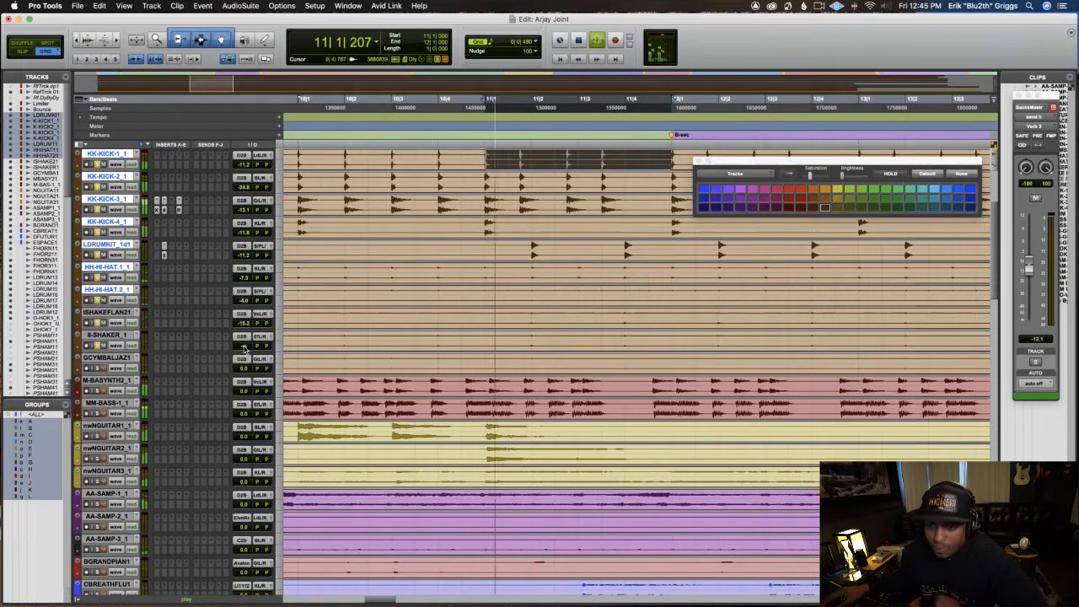
click(241, 337)
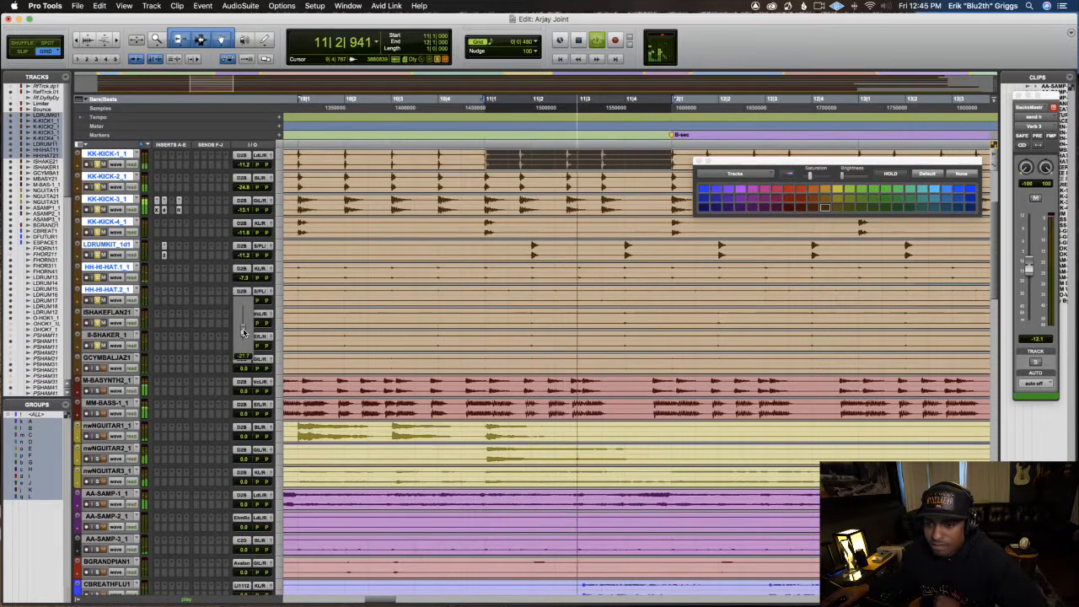
drag(244, 332, 243, 331)
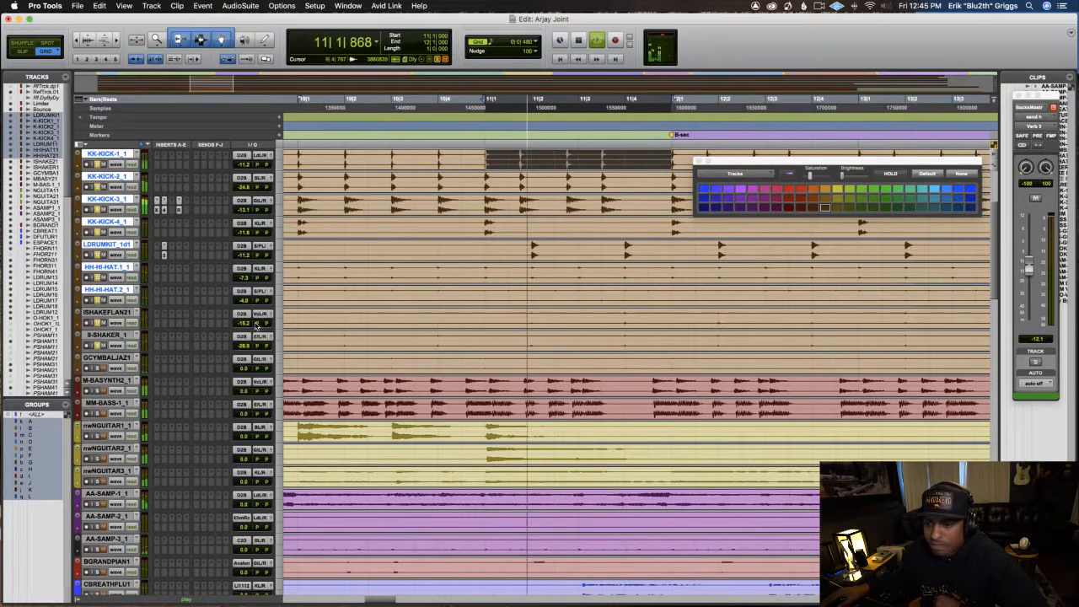
Check the panning of both shaker tracks and raise the II-SHAKER_1 volume to -15.8 dB.
click(257, 325)
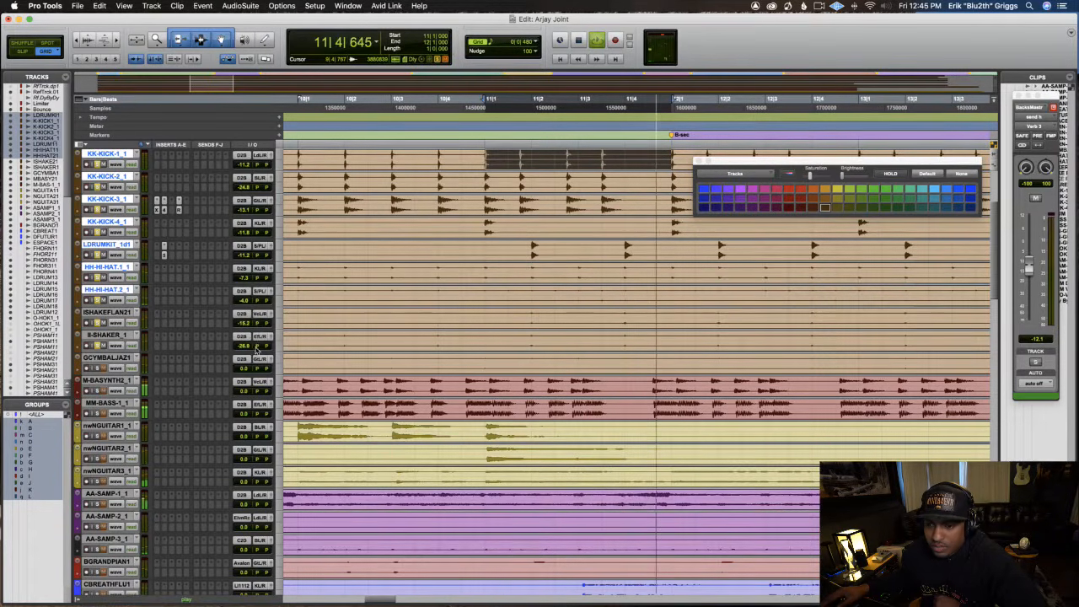
click(259, 346)
drag(258, 346, 272, 346)
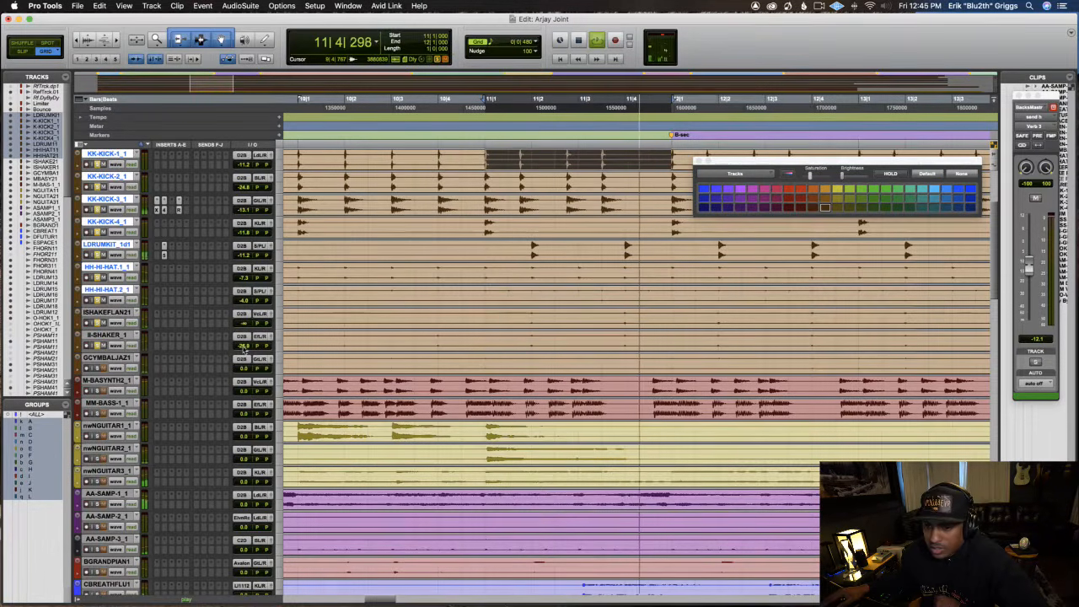
drag(244, 351, 243, 341)
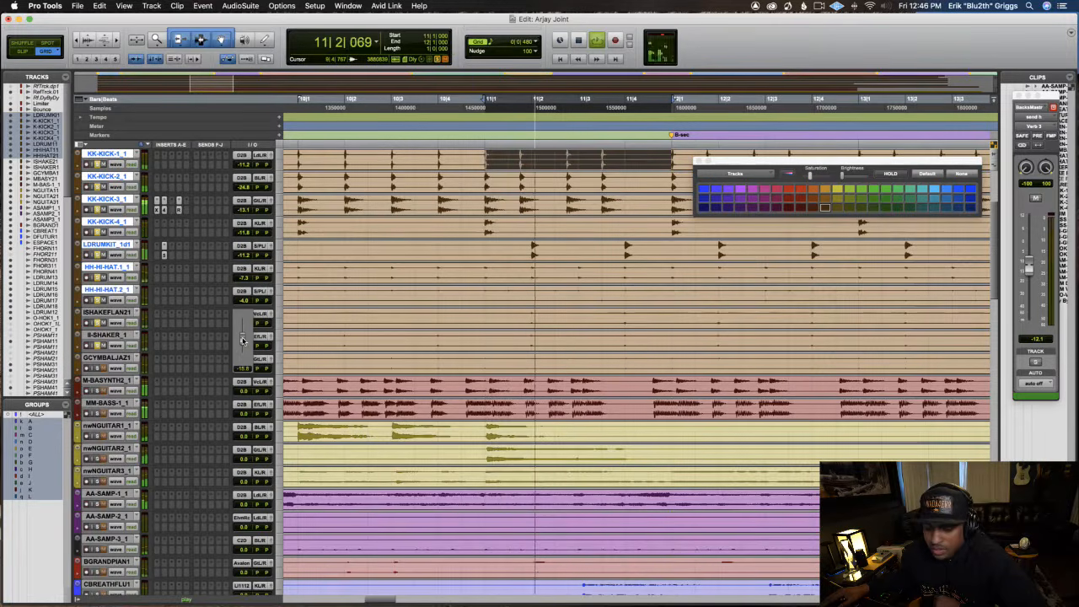
drag(242, 341, 242, 340)
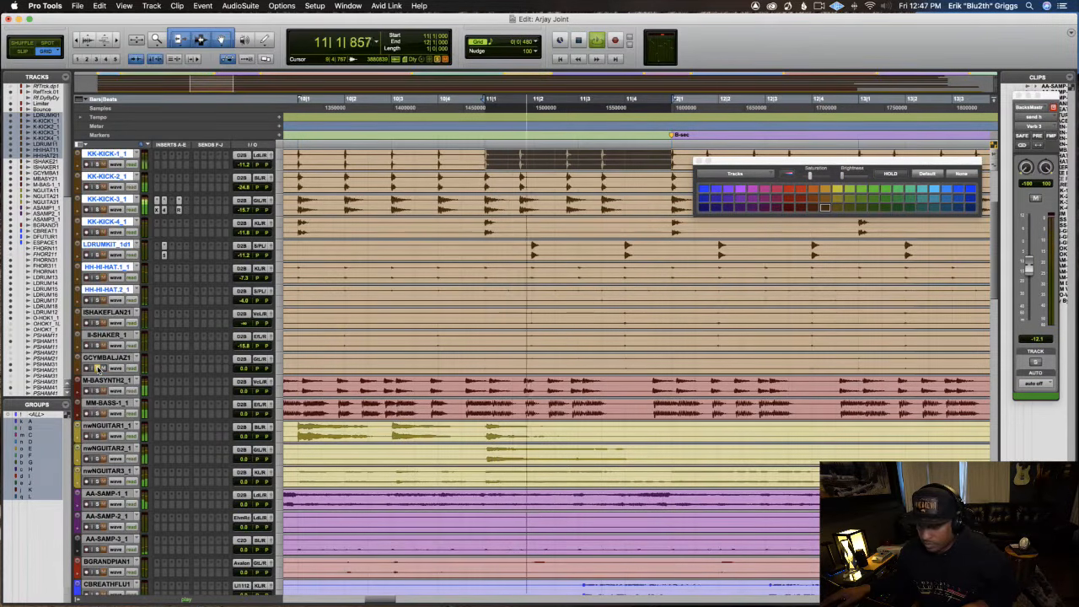
Insert a multichannel FabFilter Pro-Q 3 EQ on the GCYMBALJAZ1 track and move its window clear of the cymbal waveforms.
click(166, 372)
mouse_move(231, 369)
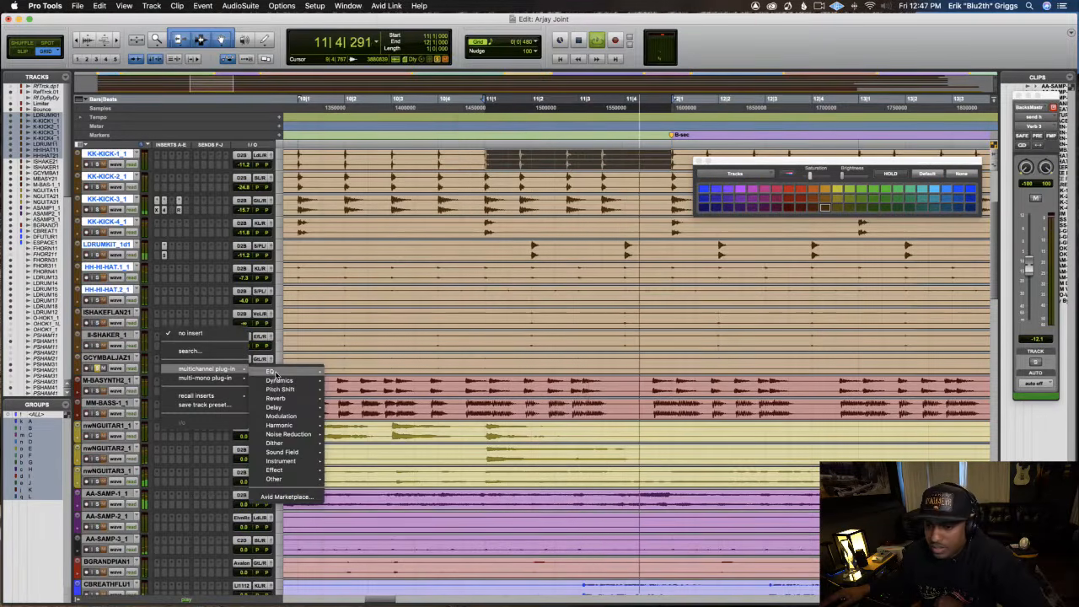
mouse_move(275, 371)
click(388, 161)
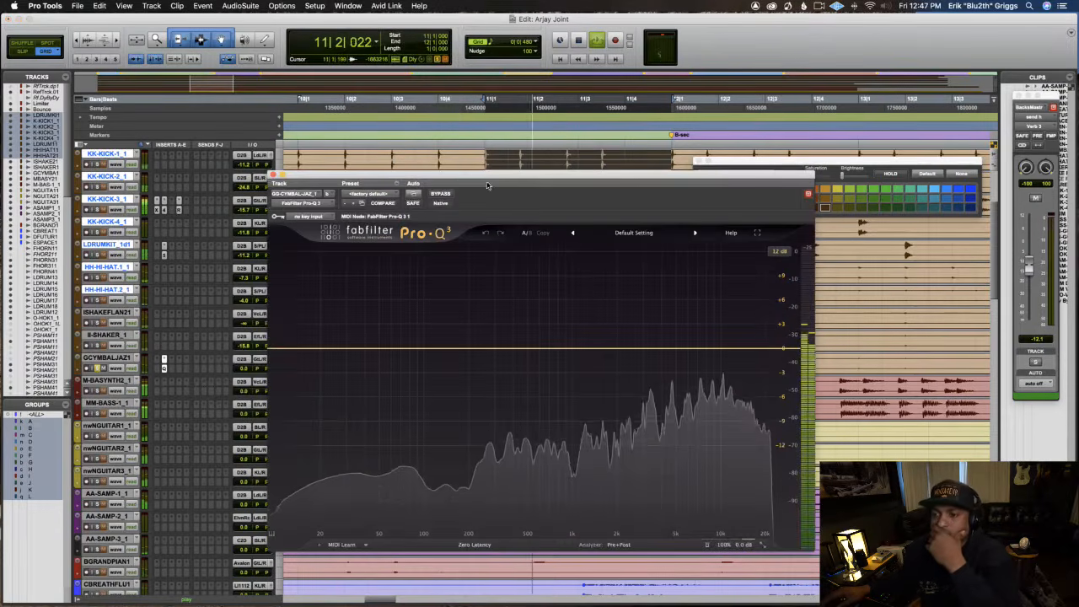
drag(381, 158, 223, 134)
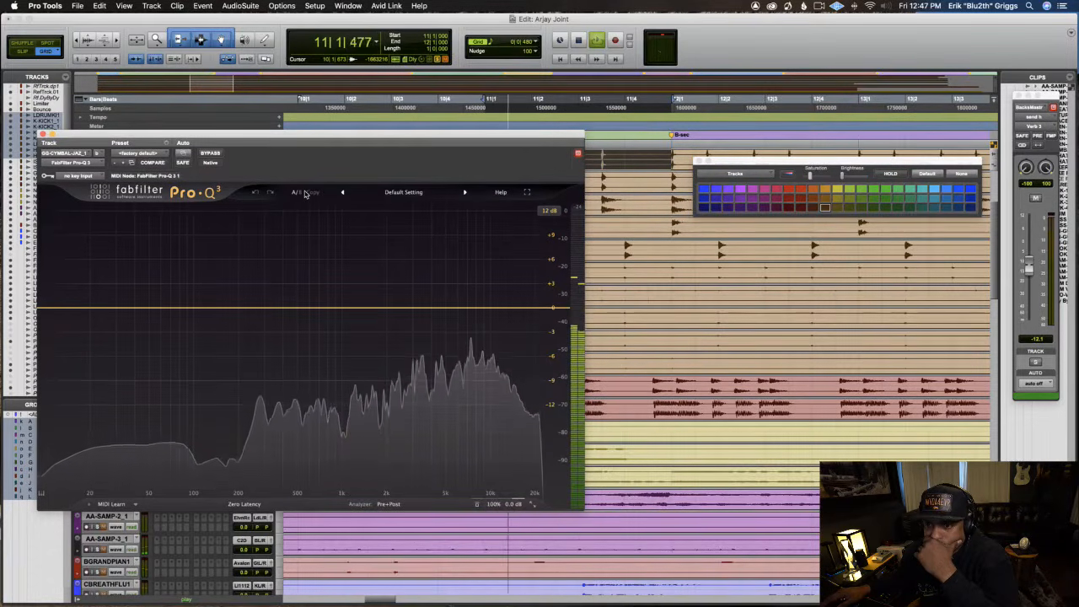
Load the Boost High Side stereo preset in the cymbal track's Pro-Q 3 and show the EQ full screen.
click(397, 193)
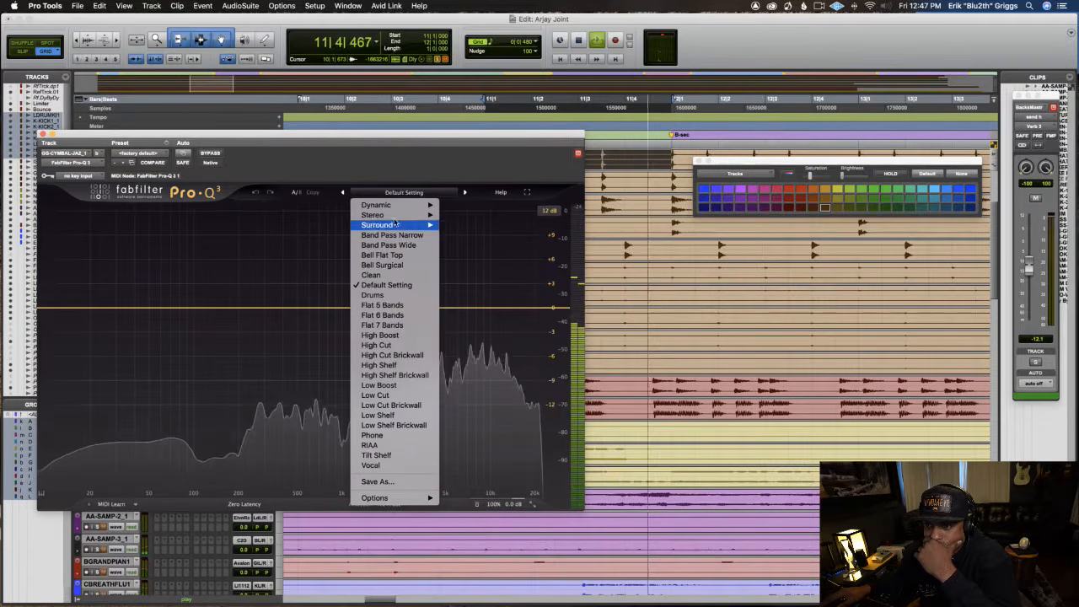
mouse_move(395, 214)
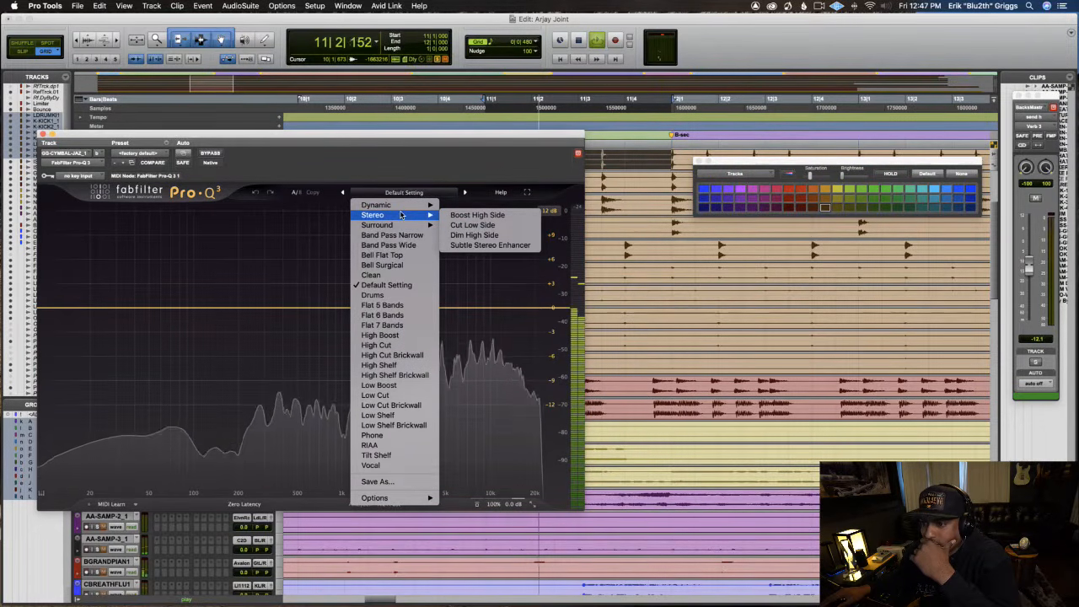
click(477, 215)
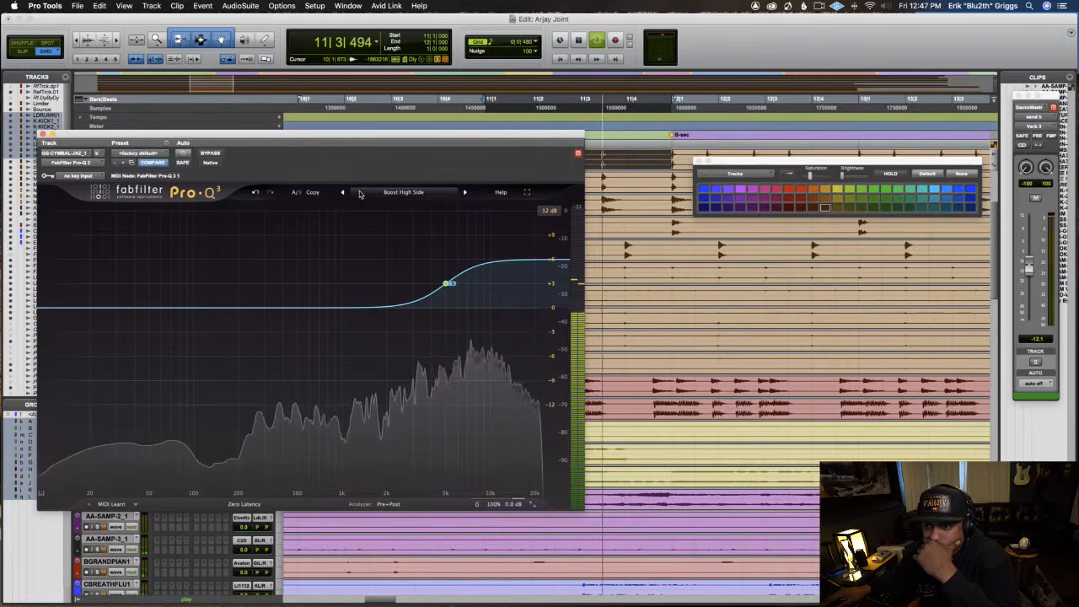
click(527, 193)
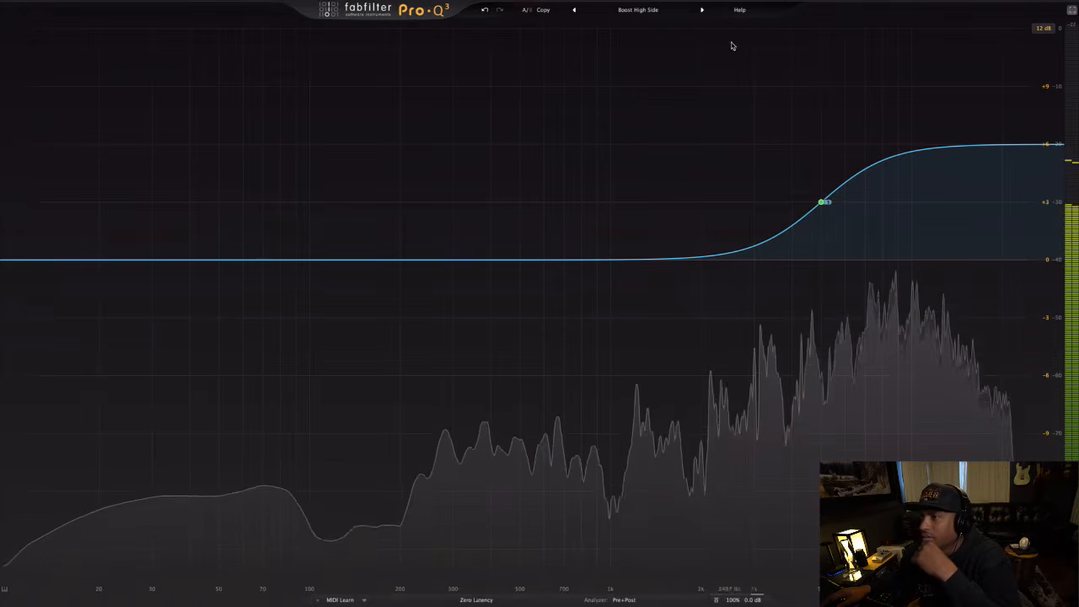
Search the Pro-Q 3 help for "stereo" and open the Stereo options topic.
click(740, 9)
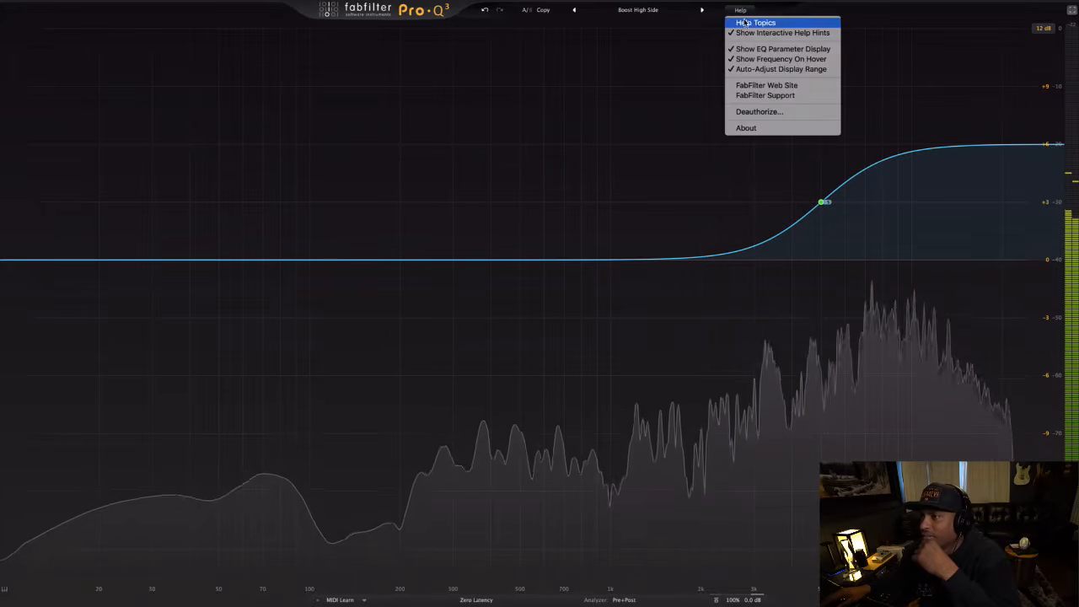
click(745, 23)
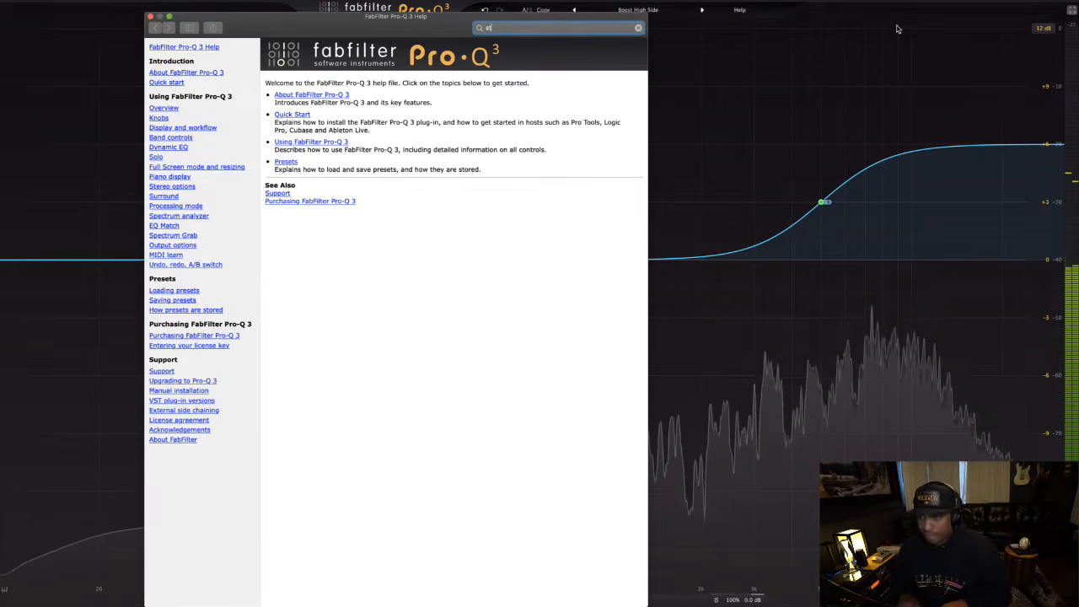
text(stereo)
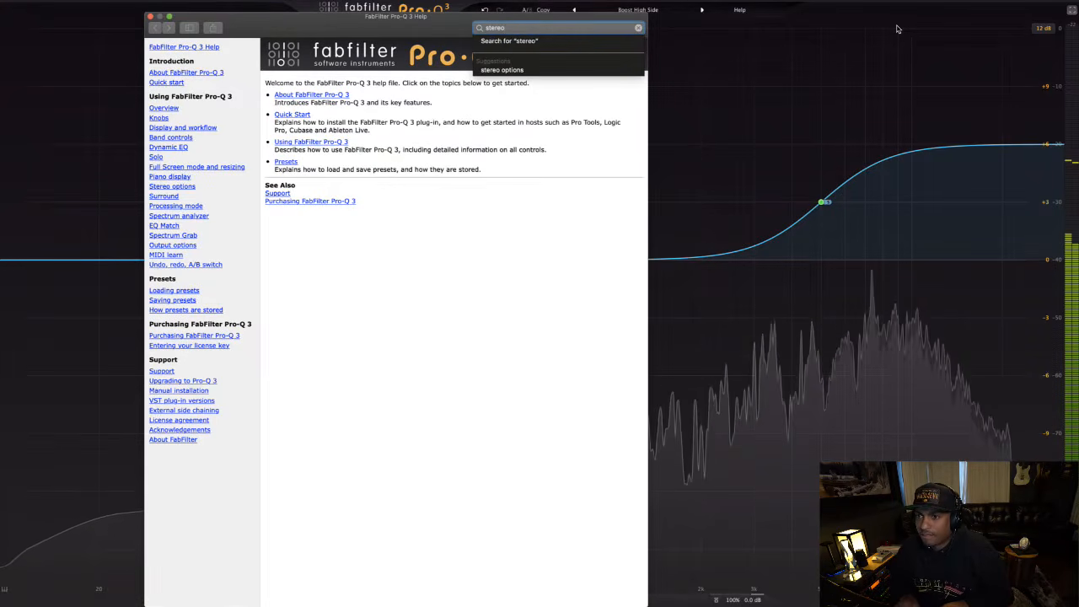
key(Return)
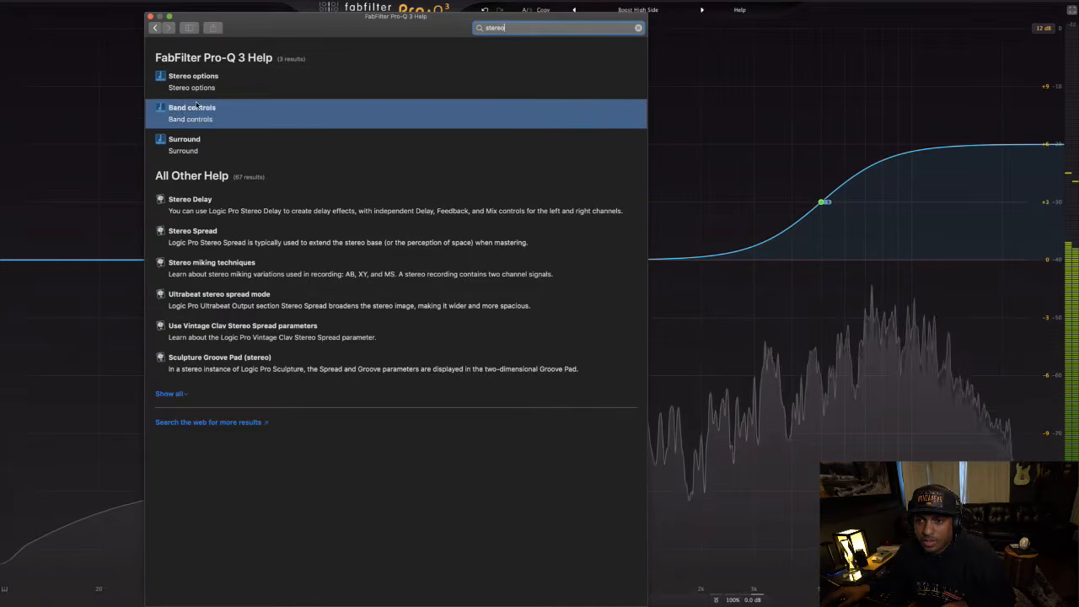
click(209, 89)
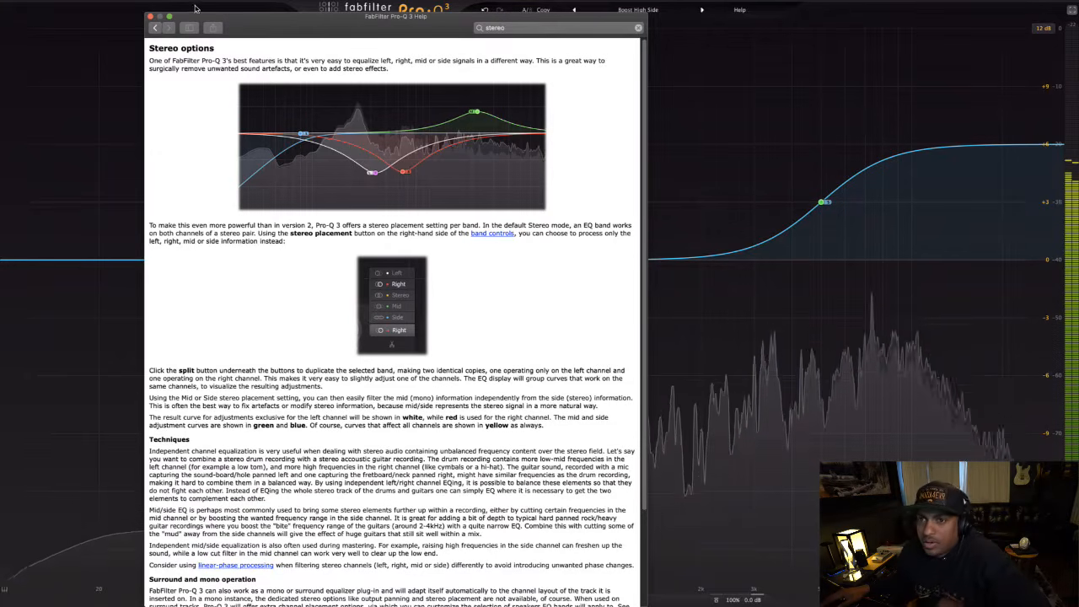
Take Pro-Q 3 out of full screen beside the help page and activate MIDI Learn for the active band's stereo placement.
click(1071, 11)
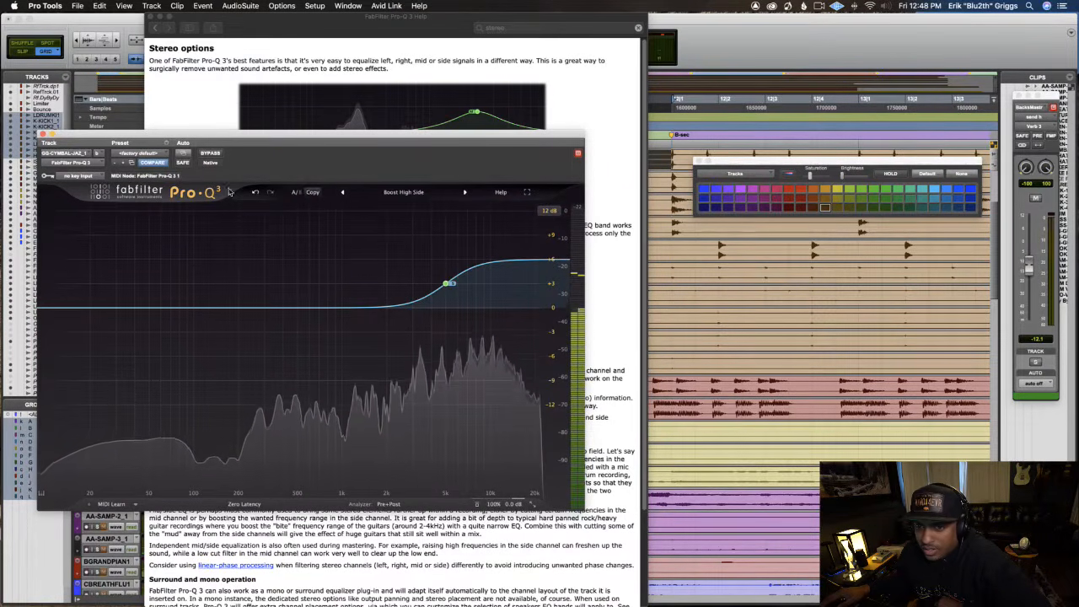
drag(155, 138, 576, 147)
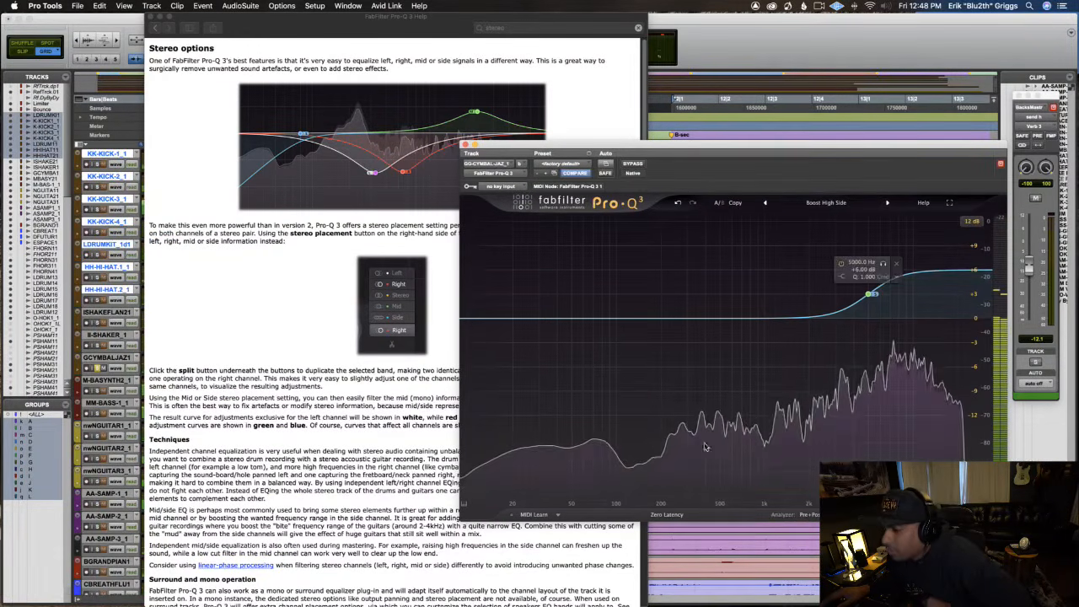
click(536, 514)
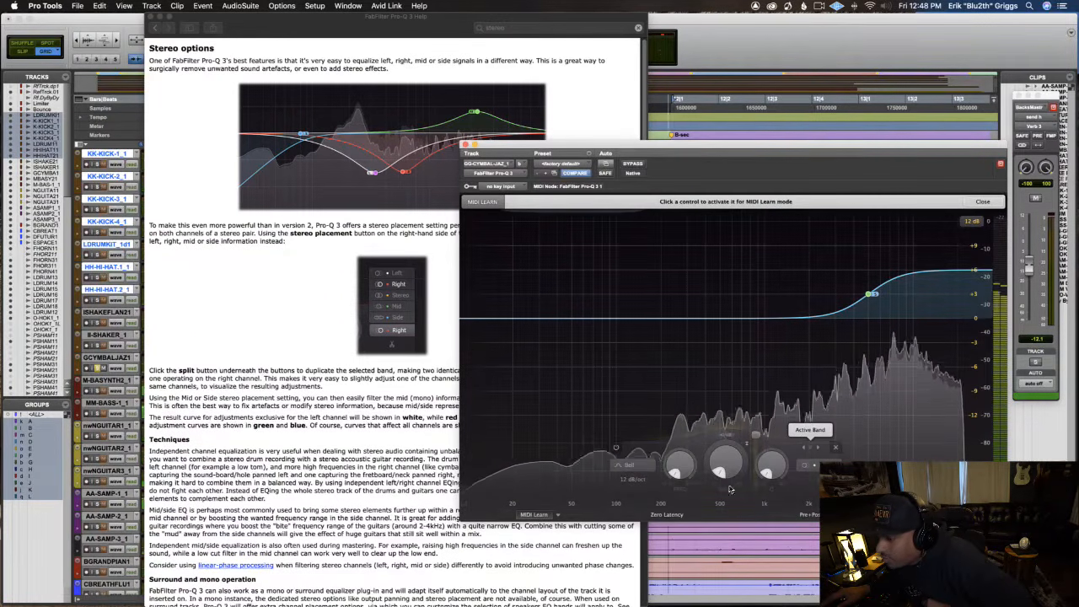
click(827, 461)
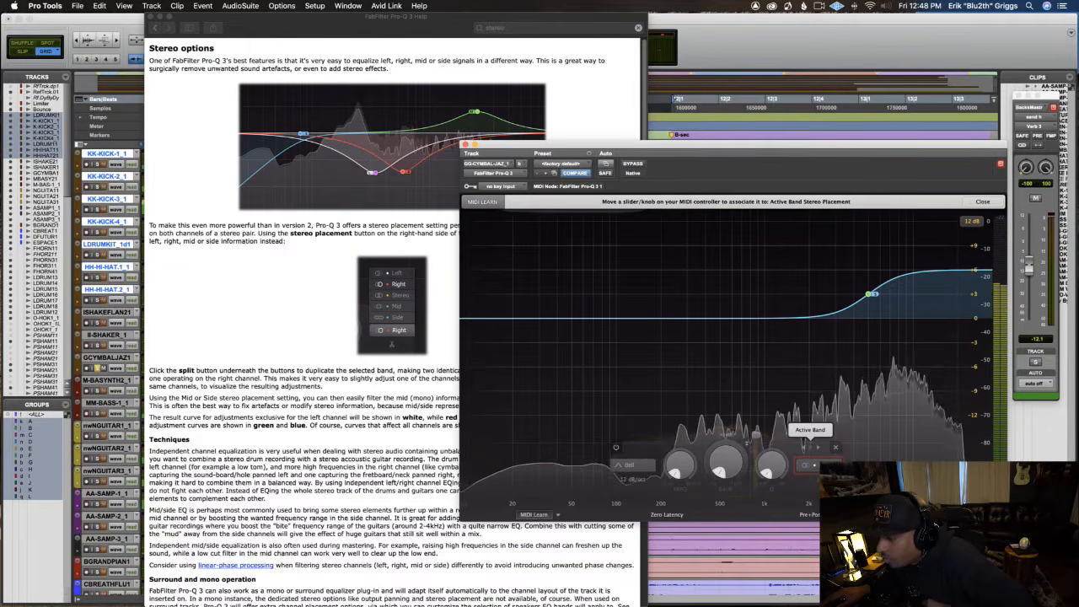
Leave MIDI Learn mode without assigning a controller and move the Pro-Q 3 window clear of the track waveforms.
click(822, 448)
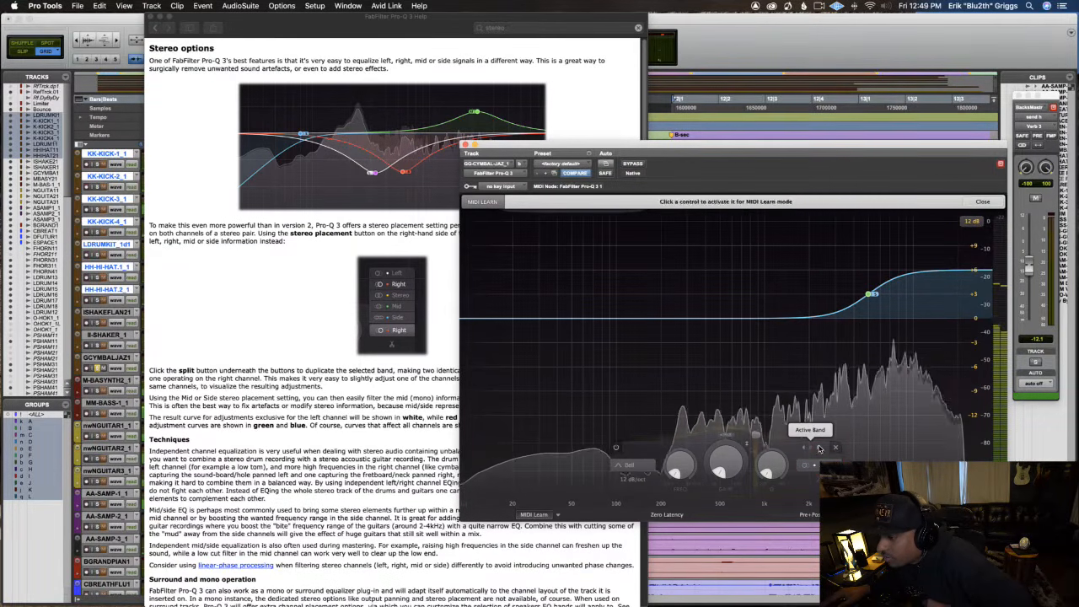
click(814, 465)
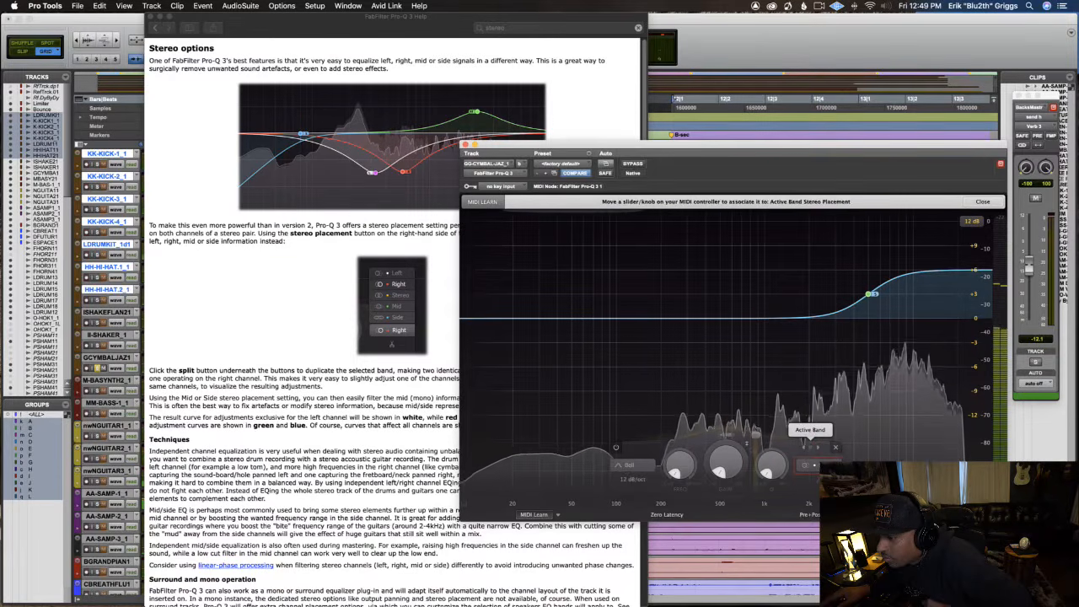
click(811, 450)
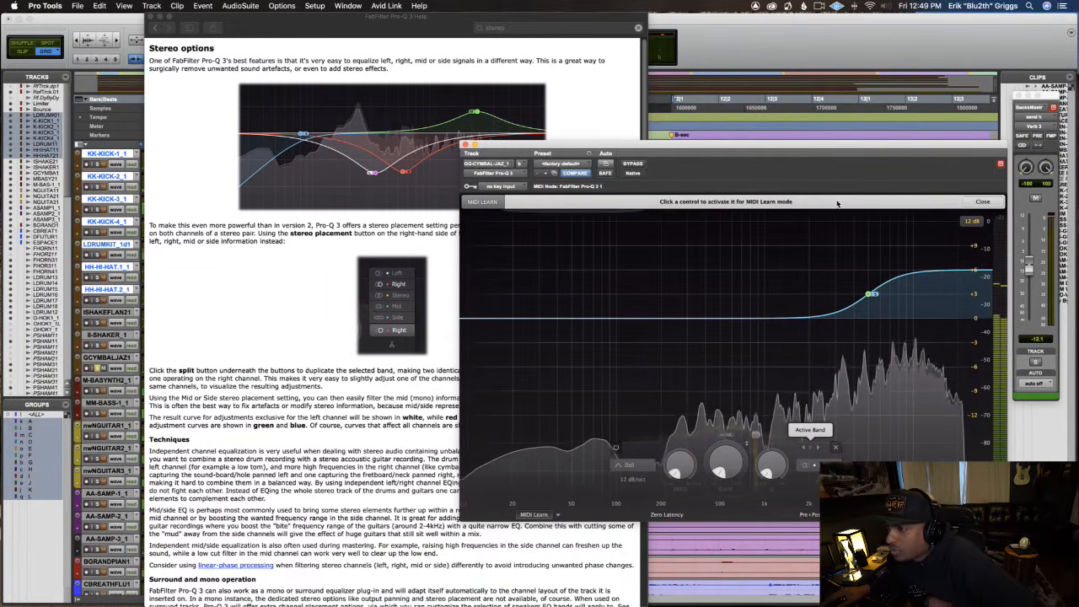
click(982, 202)
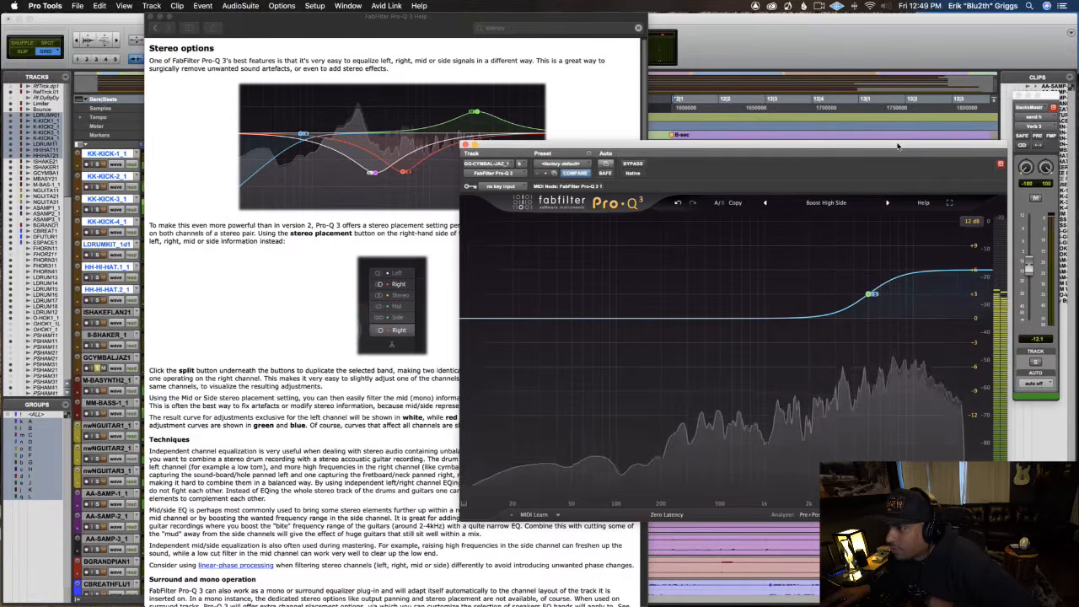
drag(898, 145, 569, 179)
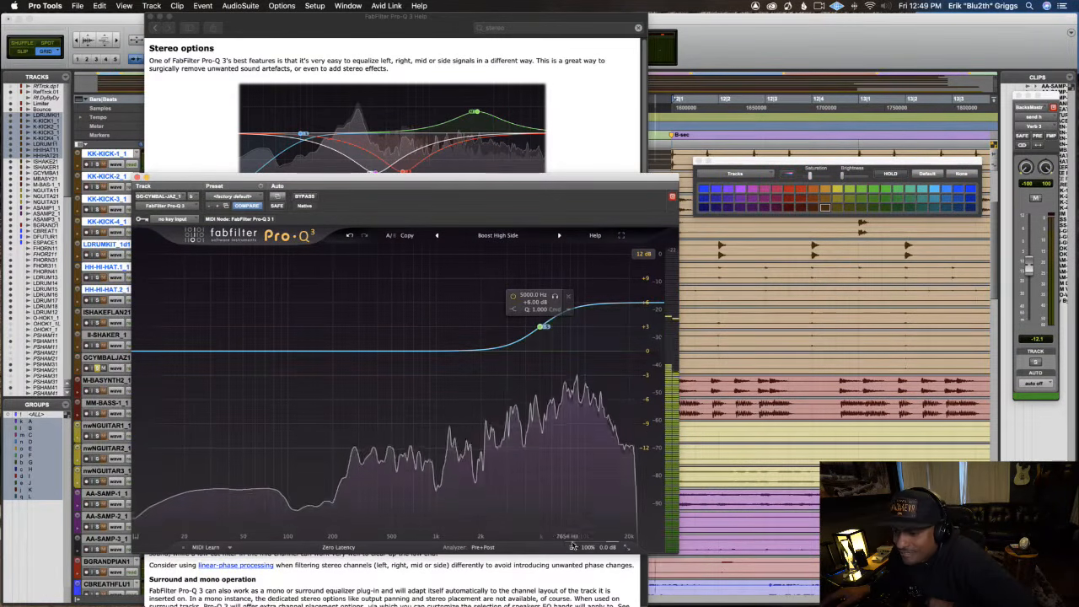
Consult the Stereo options help page, then return the Pro-Q 3 window to the front.
click(482, 547)
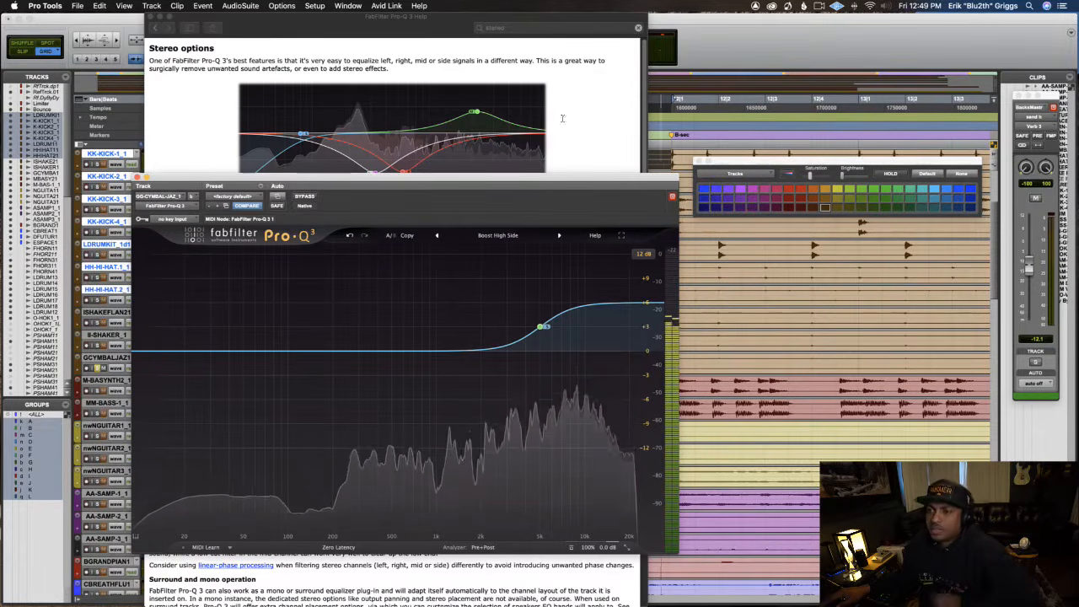
click(562, 118)
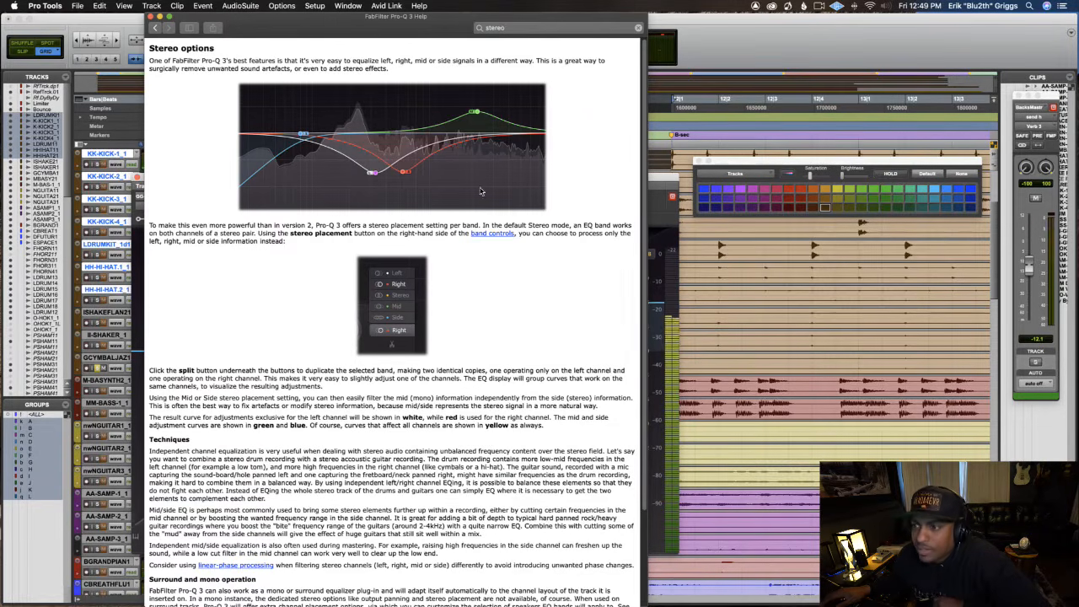
click(666, 177)
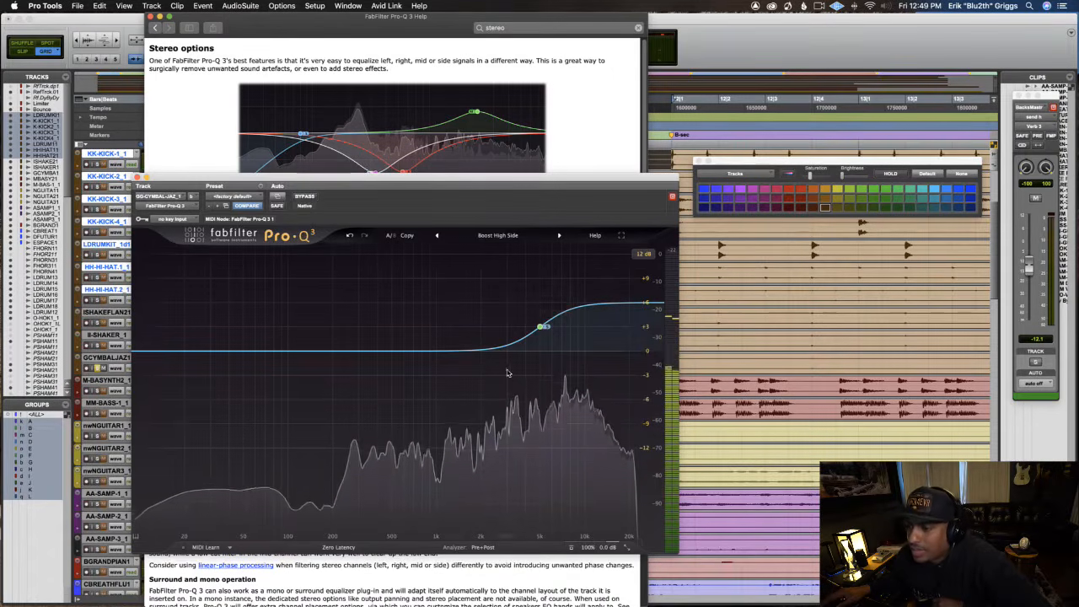
Split the 5000 Hz high shelf into mid and side bands and move the mid band to about 1329 Hz, -6.2 dB.
click(568, 311)
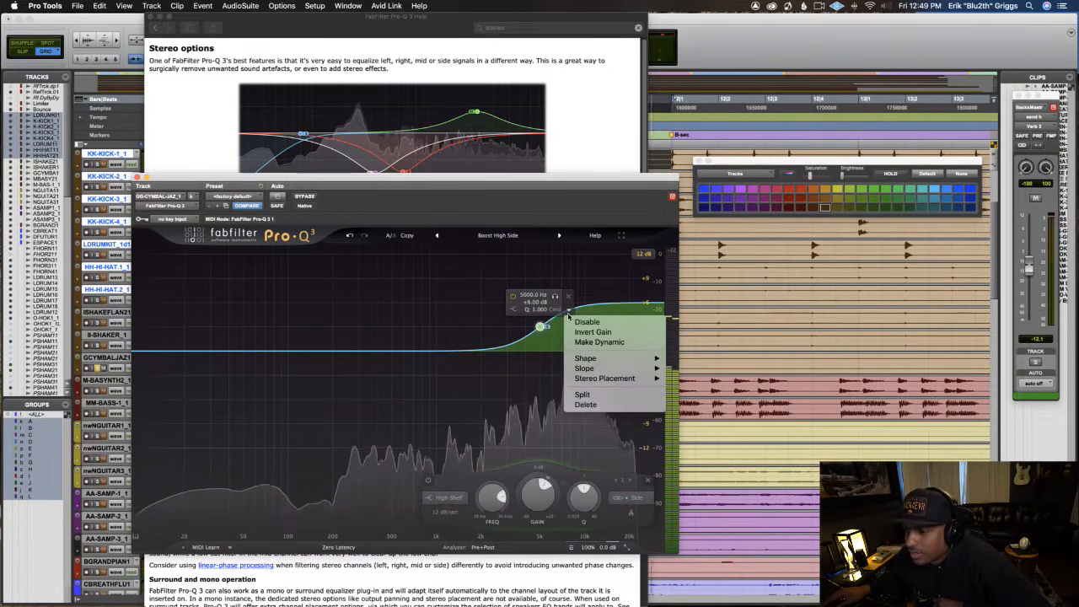
click(598, 395)
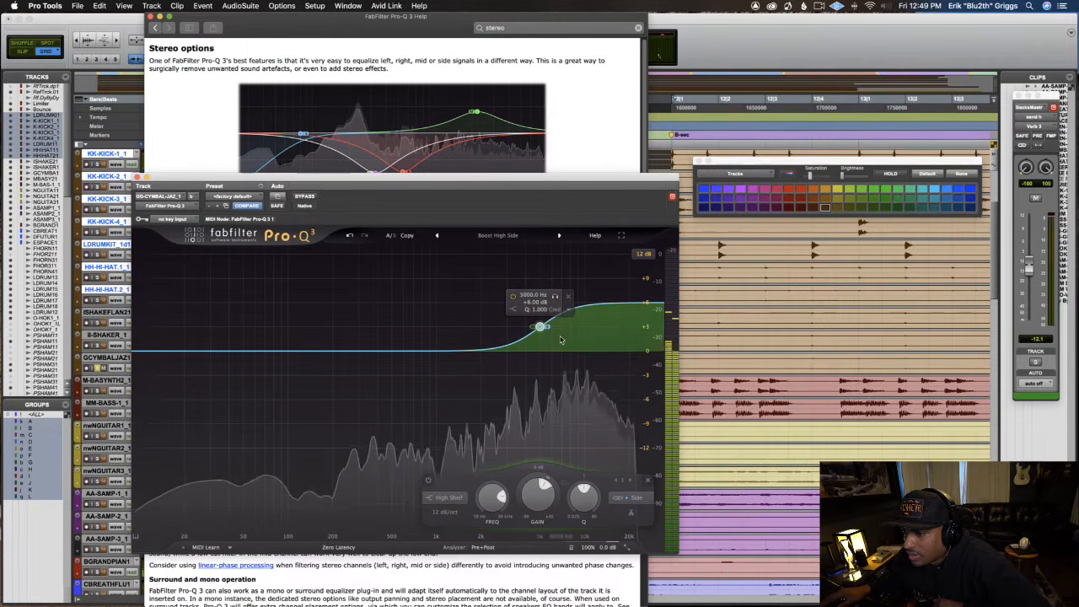
click(540, 327)
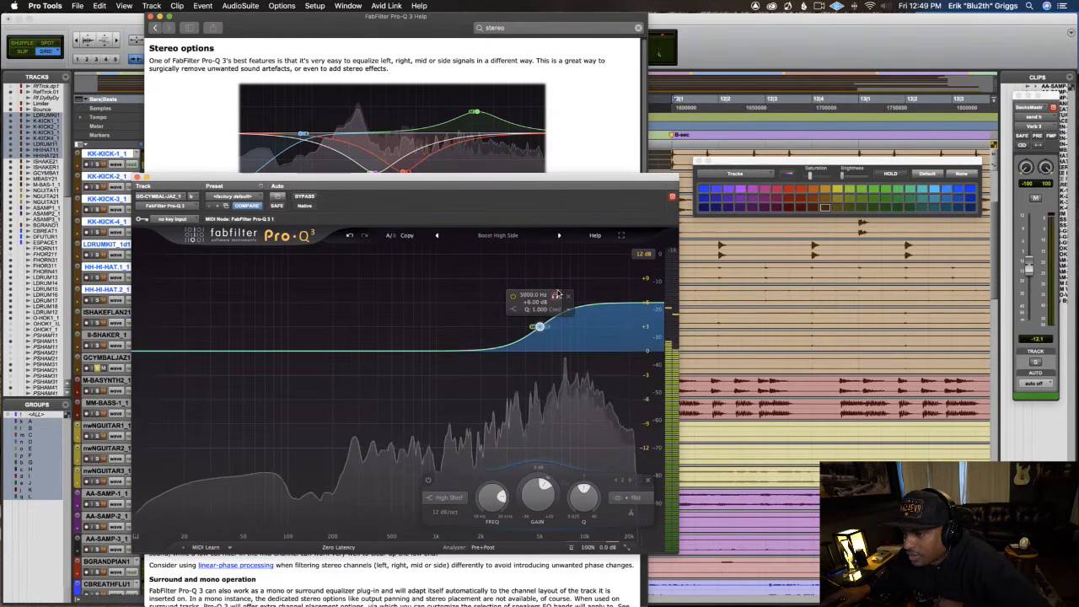
right_click(566, 312)
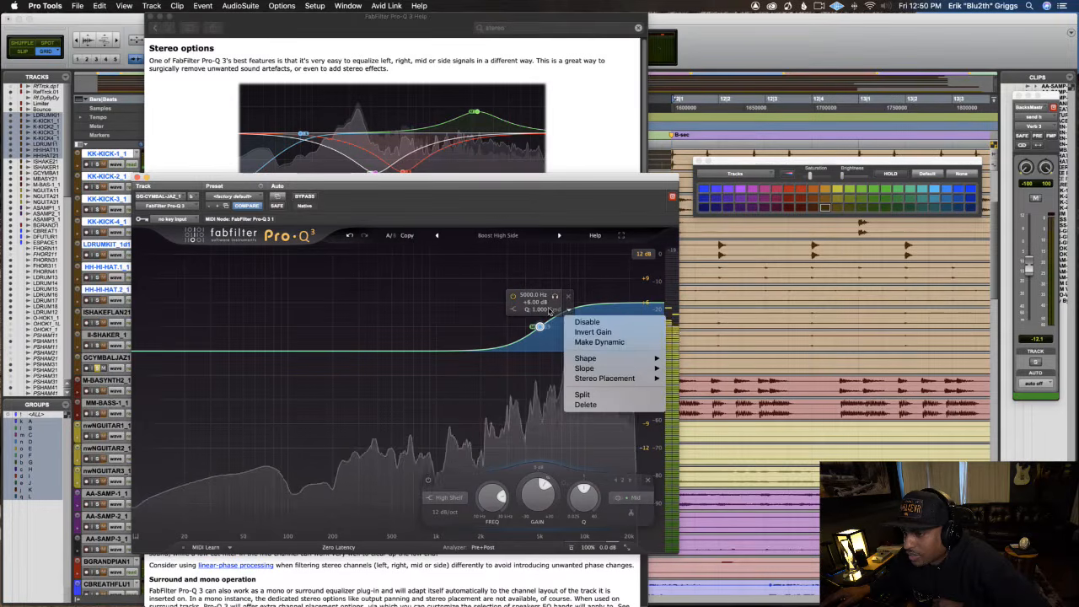
click(532, 306)
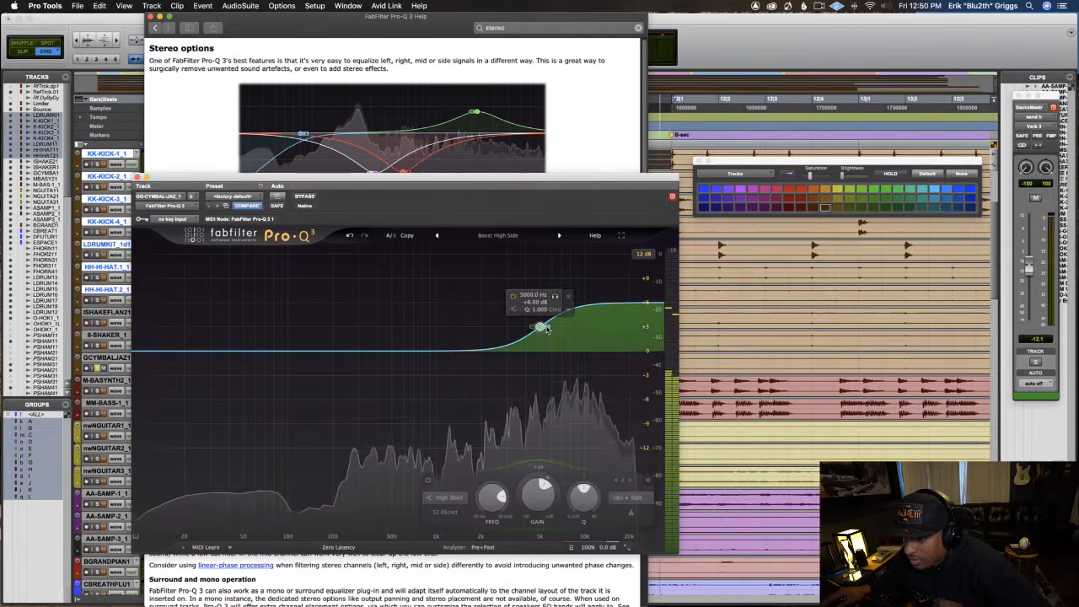
drag(534, 330, 453, 429)
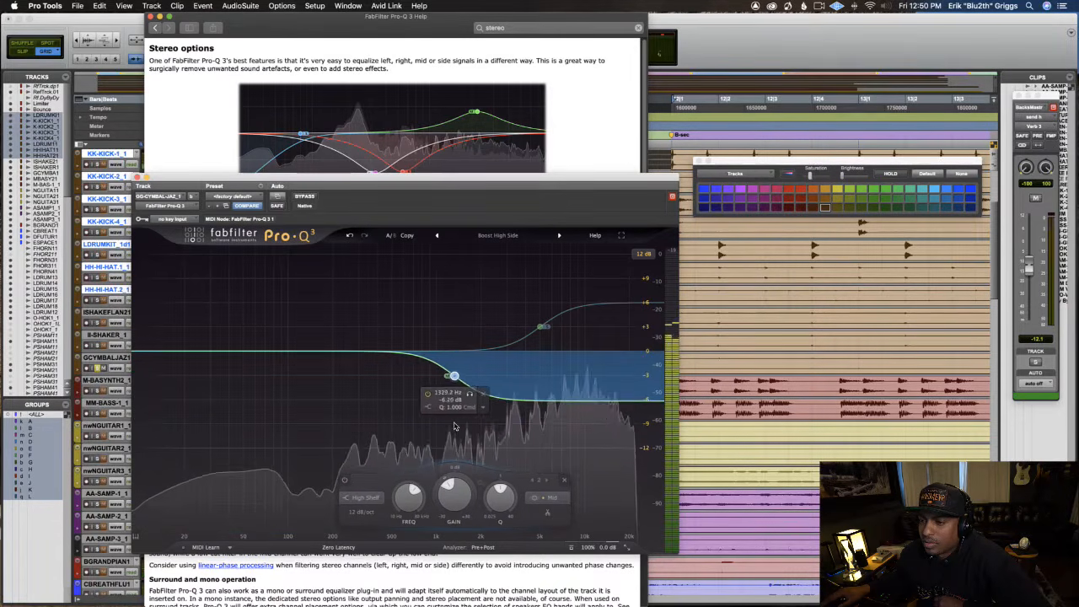
Set the boosted side band's stereo placement to Right and move it to about 2642 Hz, +6.3 dB.
click(542, 326)
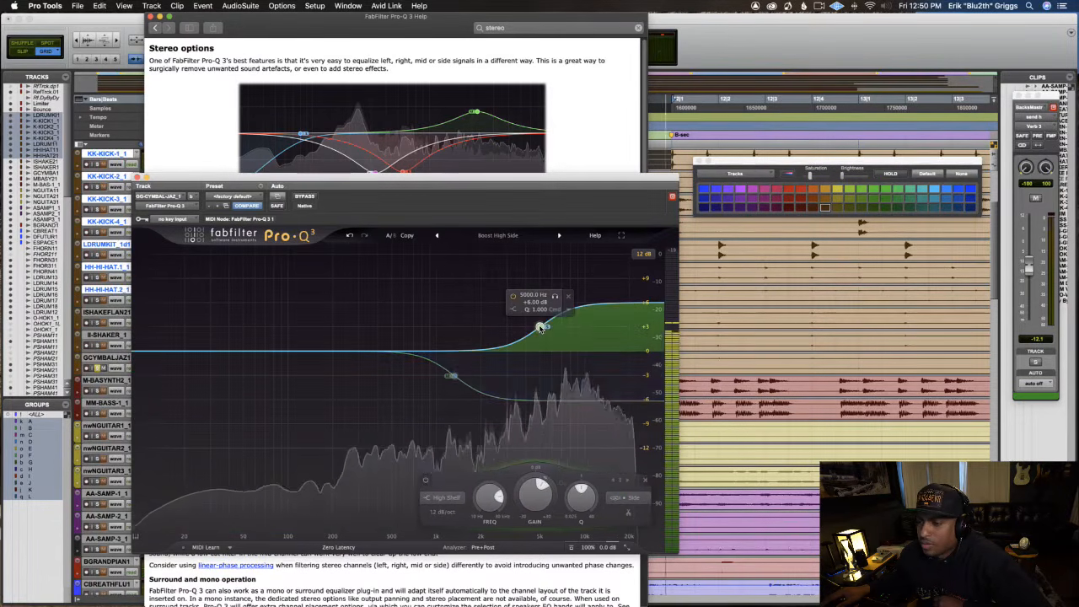
right_click(570, 312)
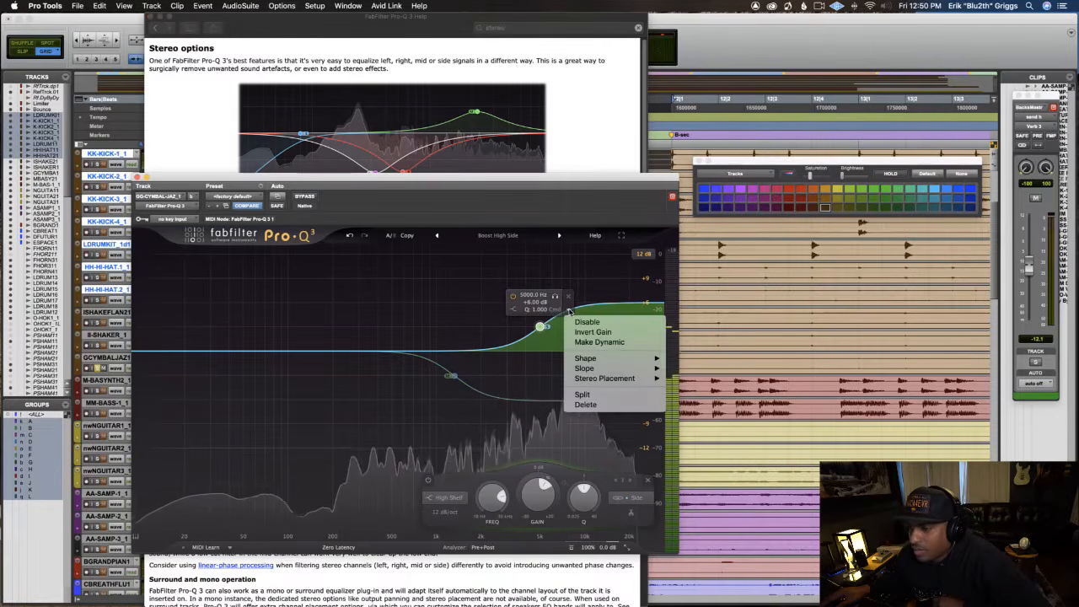
click(545, 329)
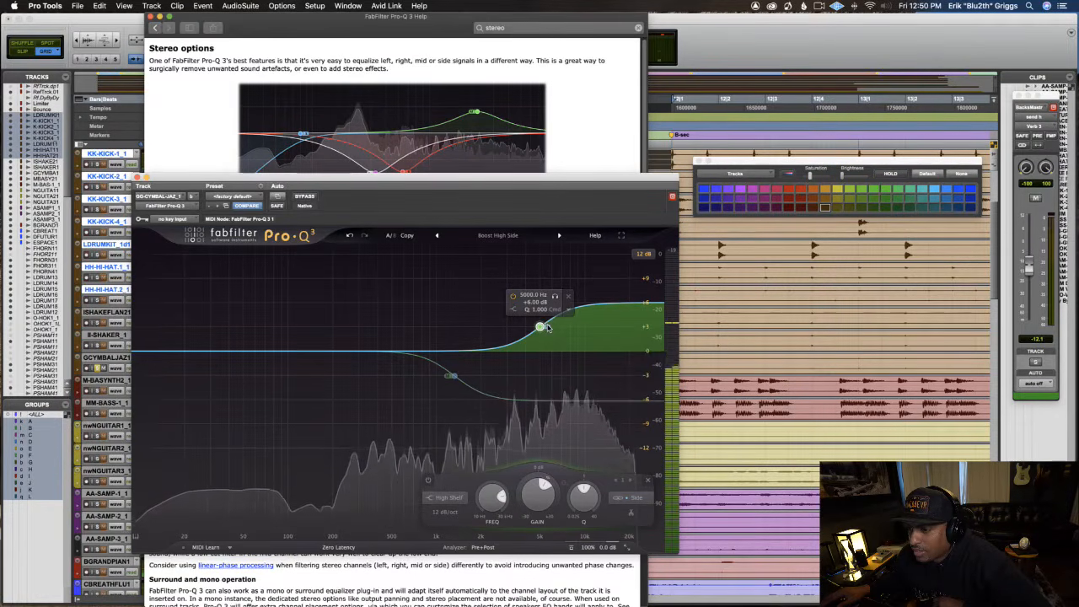
right_click(547, 327)
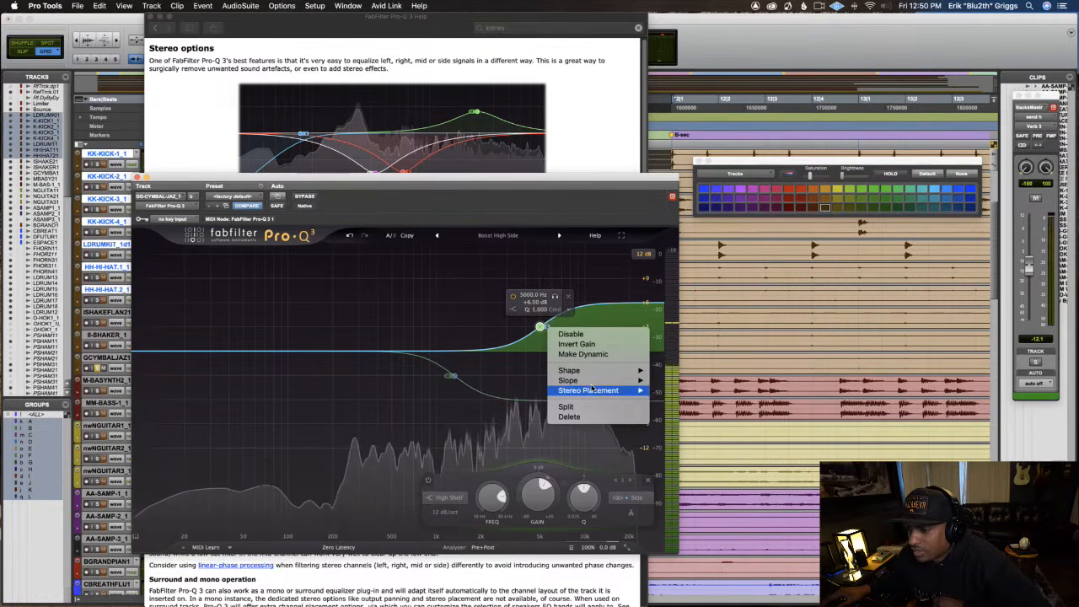
mouse_move(591, 389)
click(666, 392)
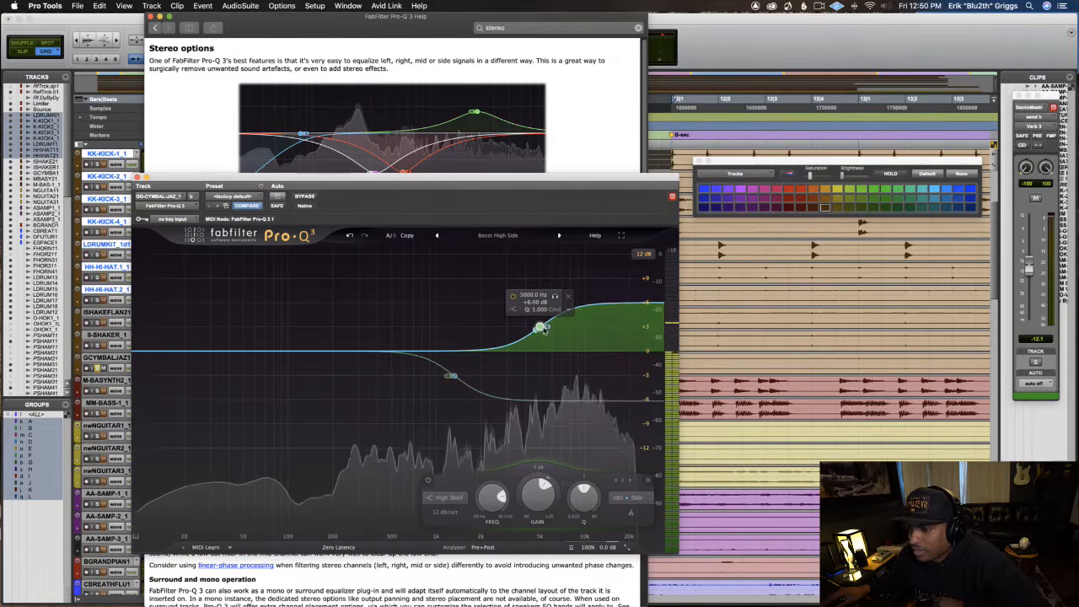
right_click(542, 327)
mouse_move(599, 392)
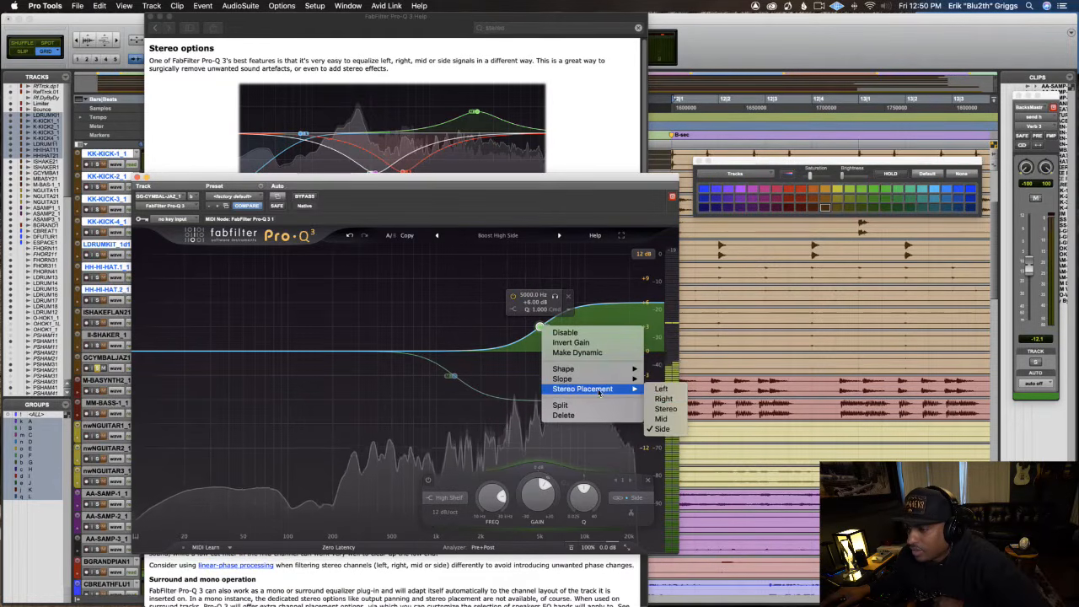
click(666, 397)
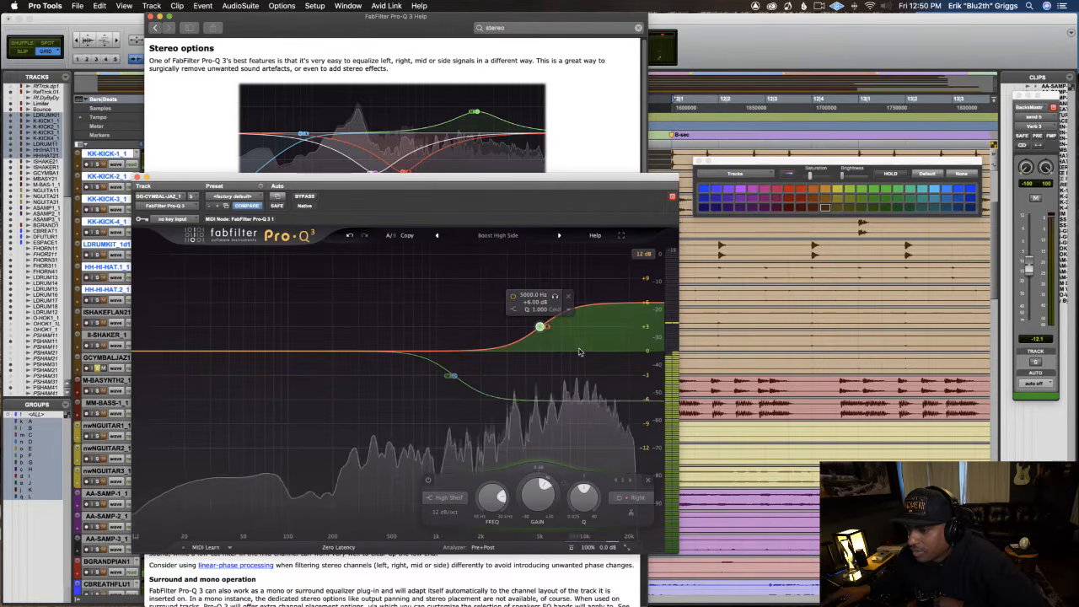
drag(539, 327, 498, 326)
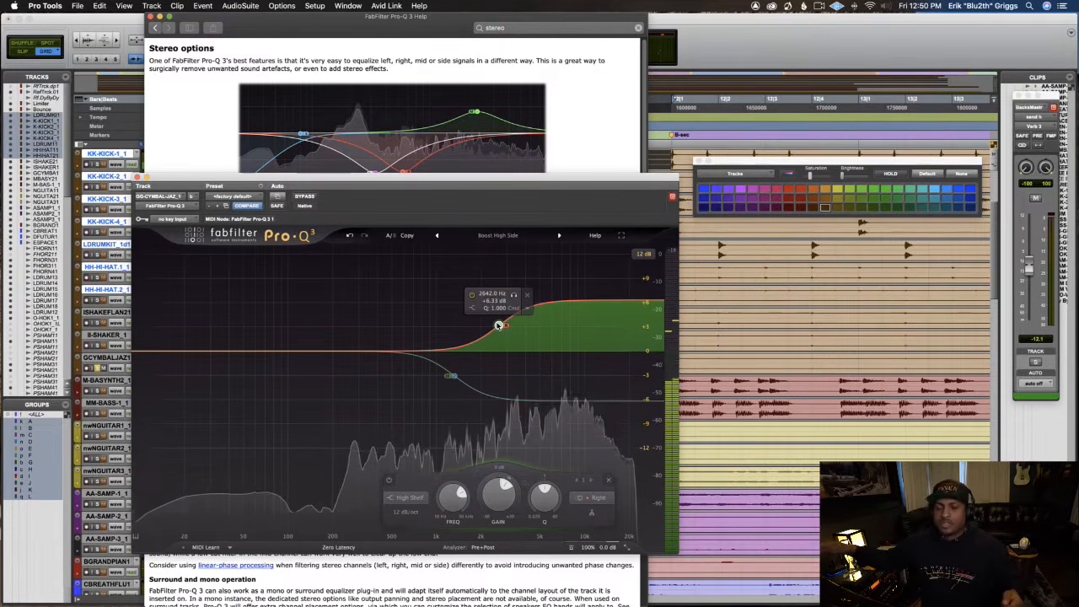
click(451, 375)
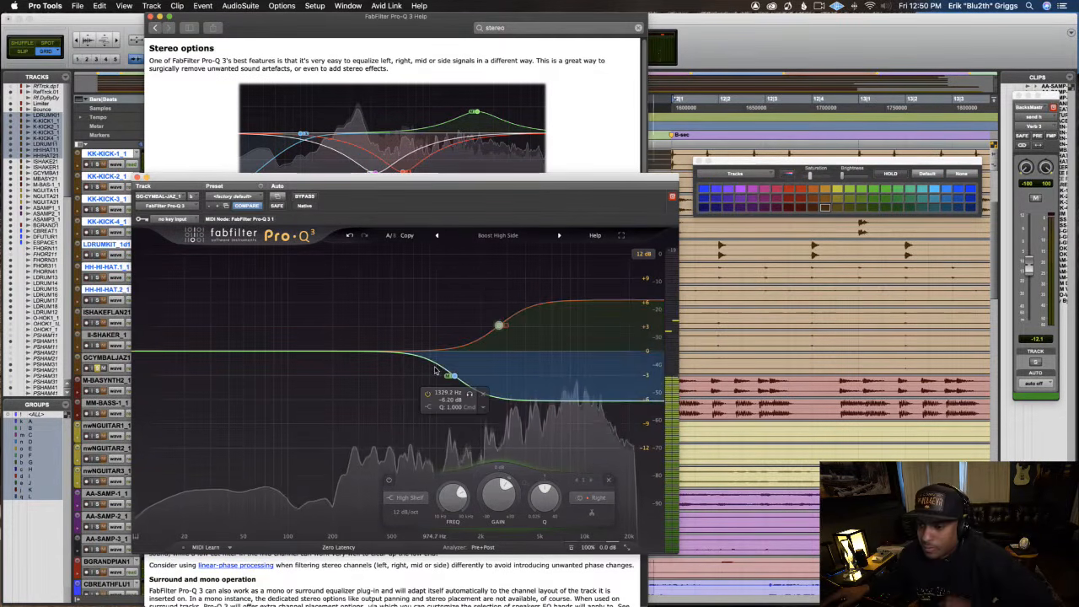
Add a low-shelf cut with Stereo placement at the low end and deepen it just above 50 Hz.
double_click(199, 377)
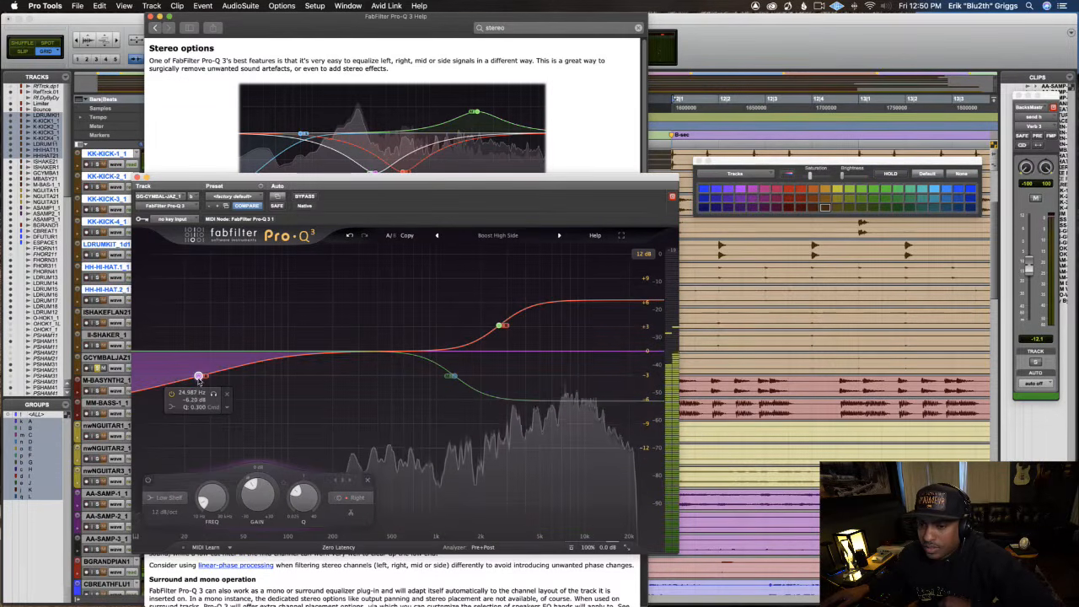
drag(199, 377, 204, 395)
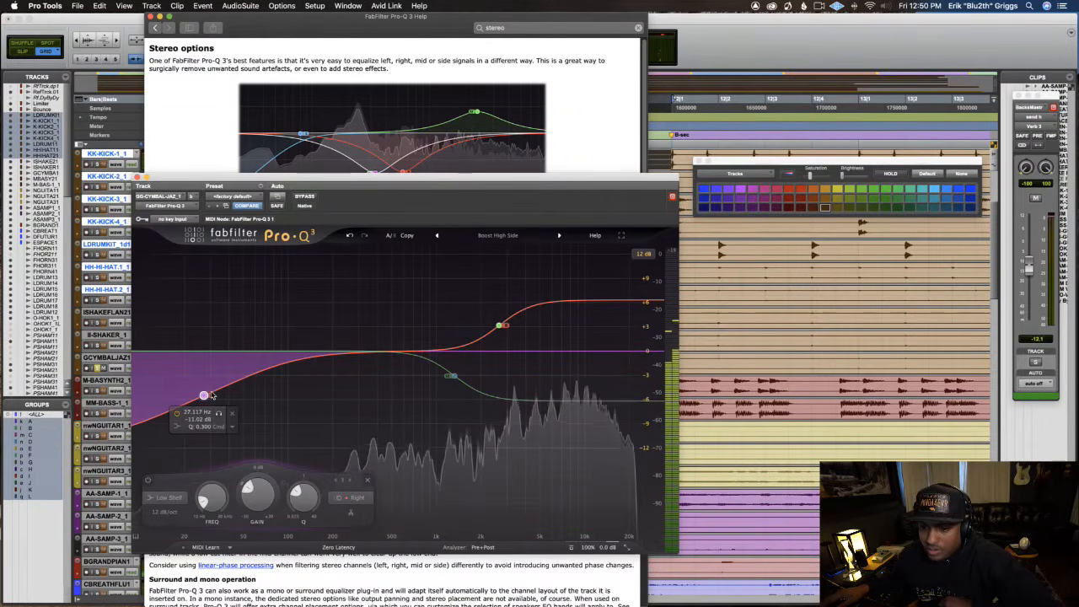
right_click(209, 396)
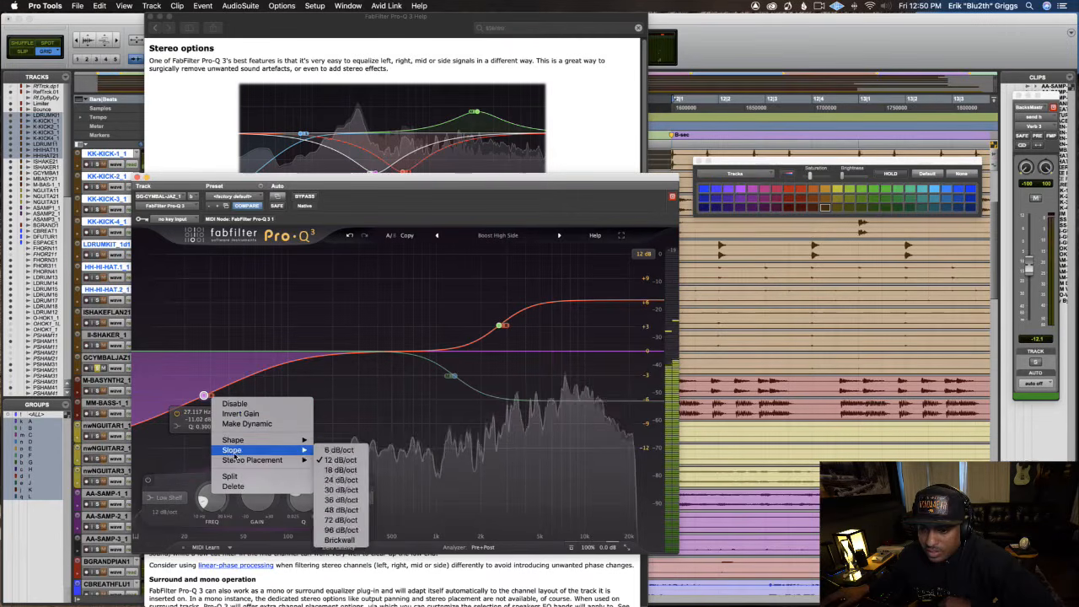
mouse_move(236, 461)
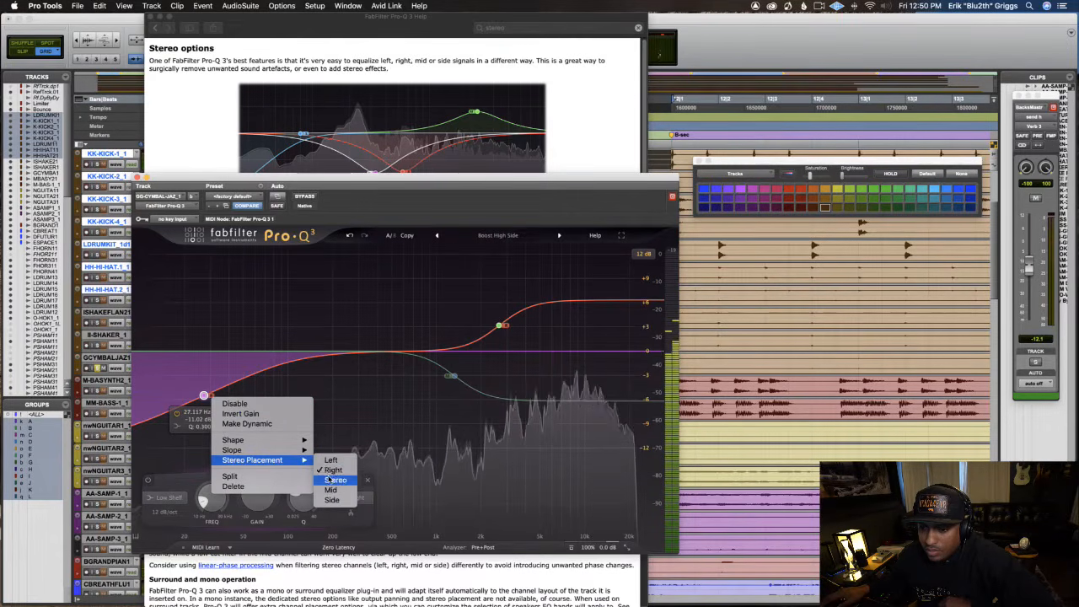
click(331, 479)
drag(204, 397, 253, 470)
Close the Pro-Q 3 help page and the cymbal track's EQ window.
click(165, 185)
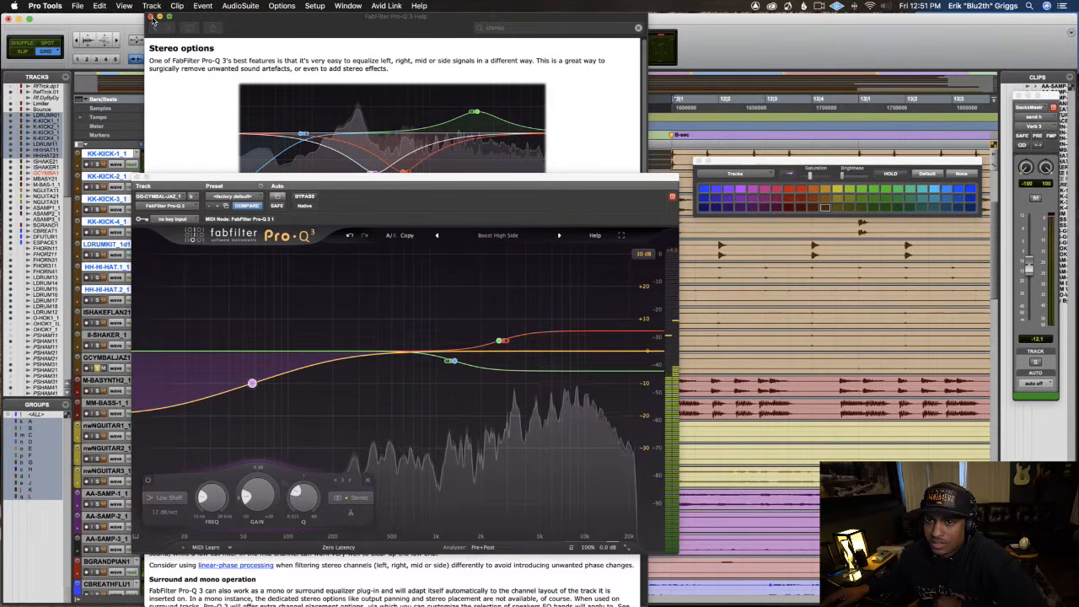
click(150, 17)
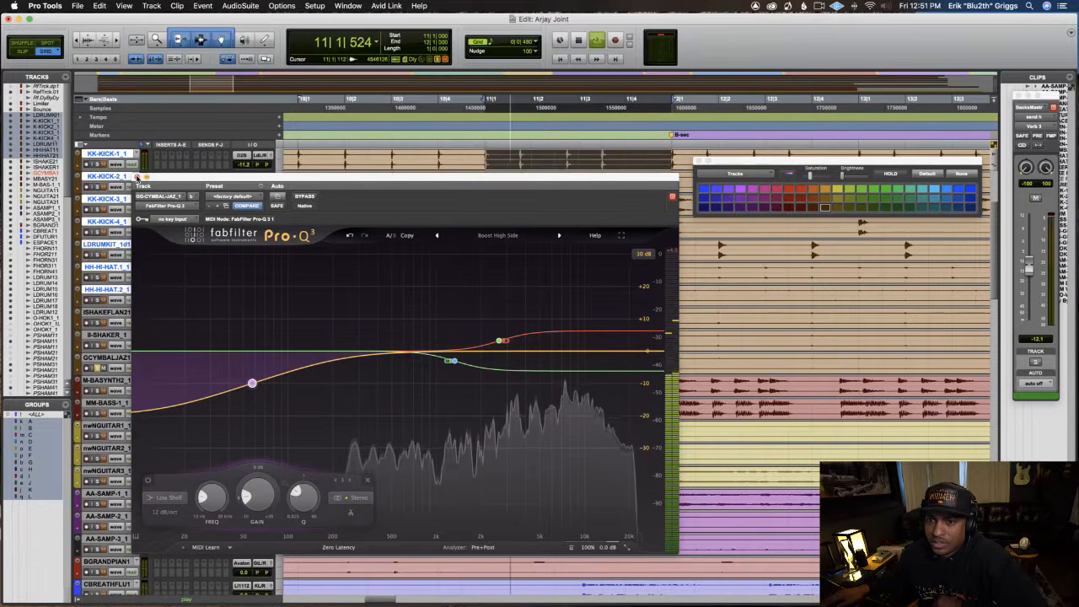
click(137, 177)
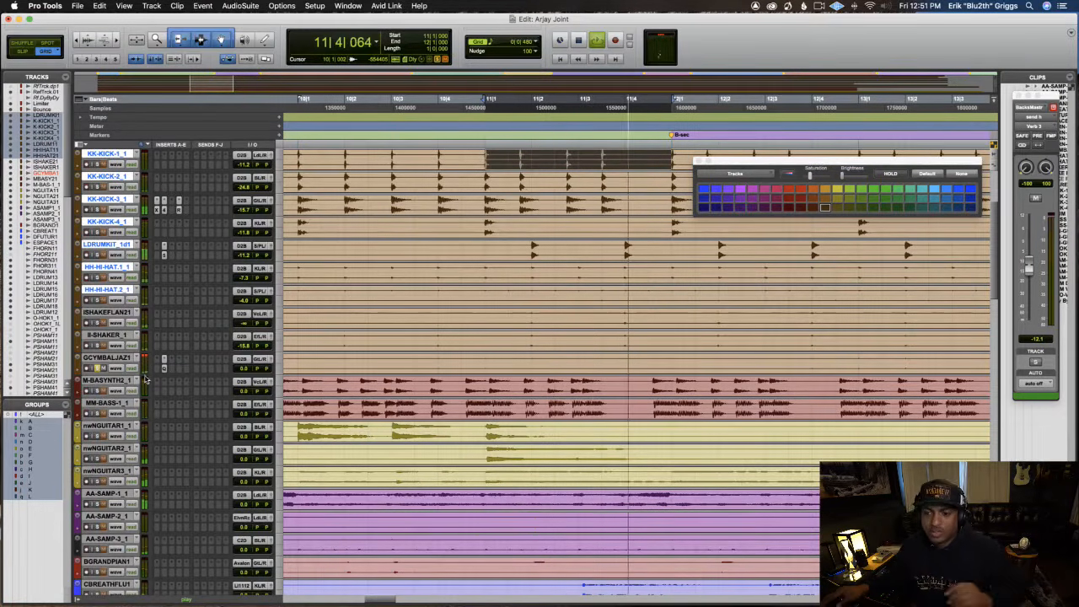
Stop playback and select only the GCYMBALJAZ1 track.
scroll(267, 337, up, 5)
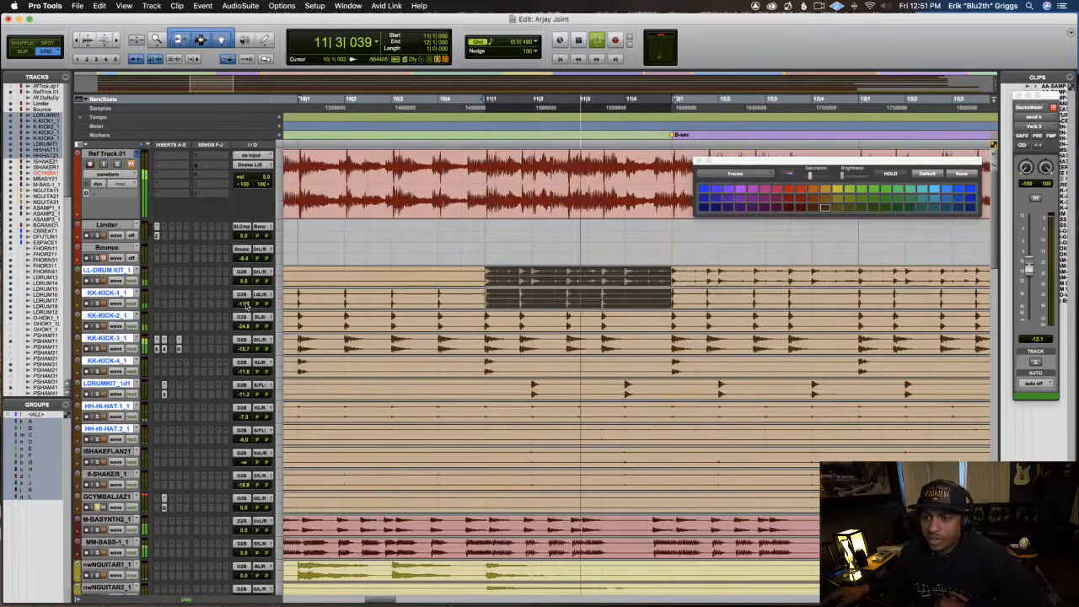
scroll(247, 308, down, 10)
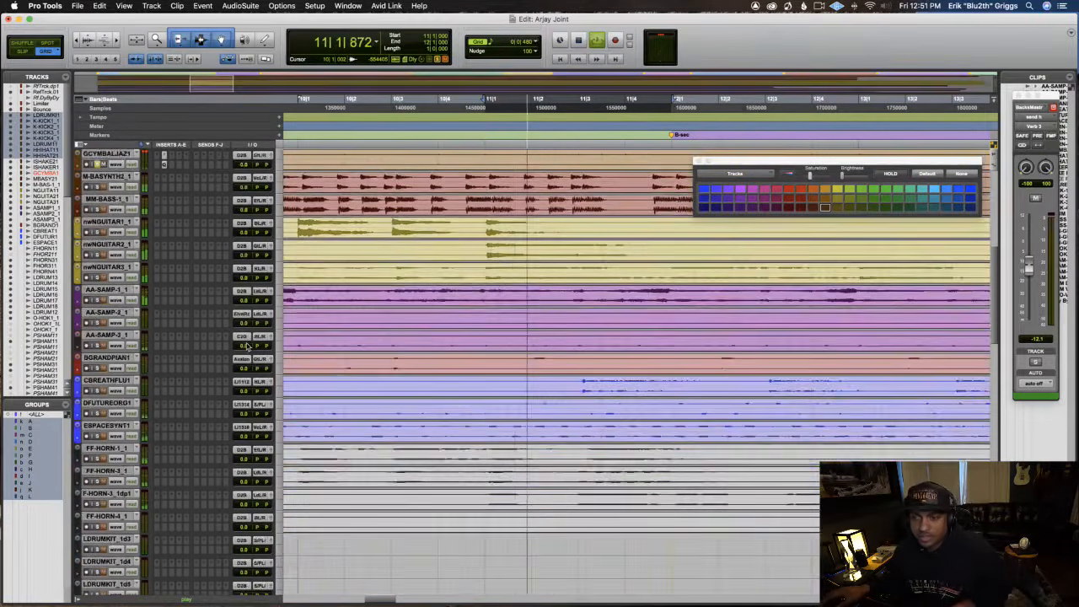
scroll(247, 350, up, 3)
key(space)
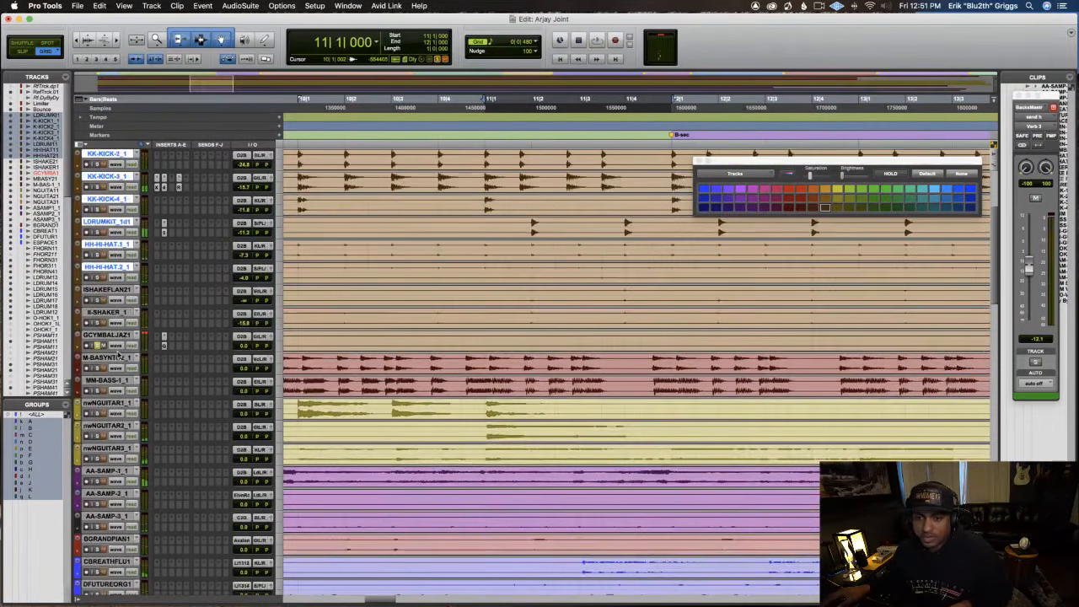
click(109, 338)
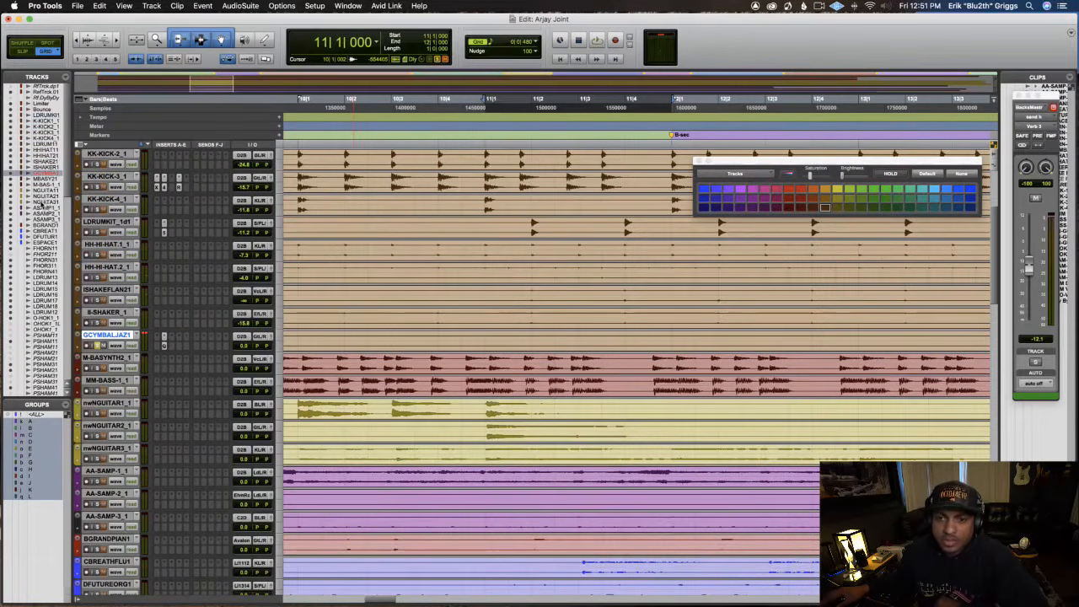
scroll(43, 206, down, 10)
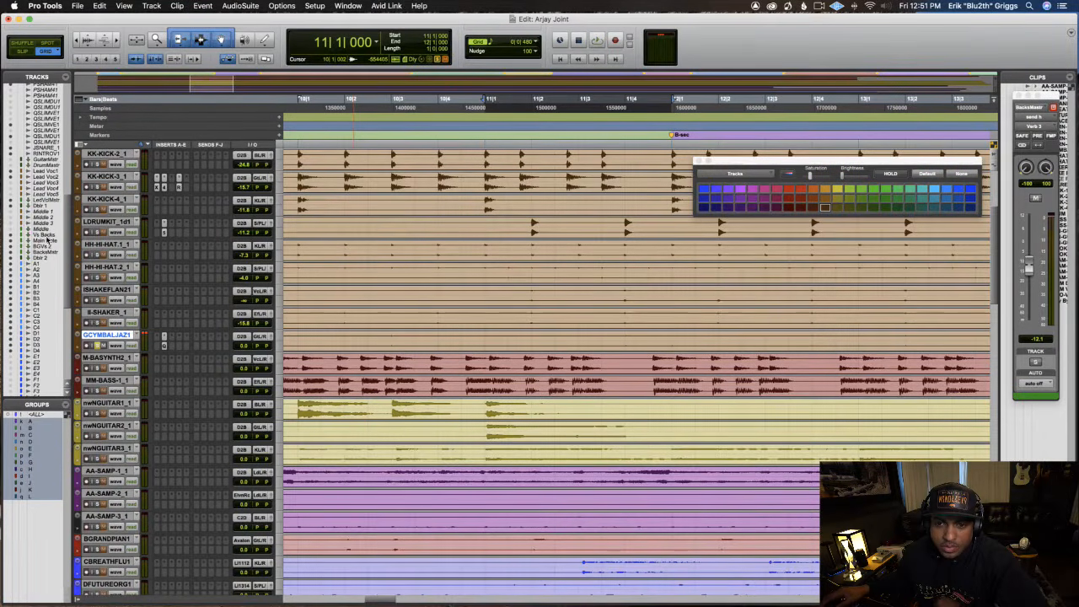
Show the hidden Drum Master track in the session and make it active.
scroll(46, 243, up, 15)
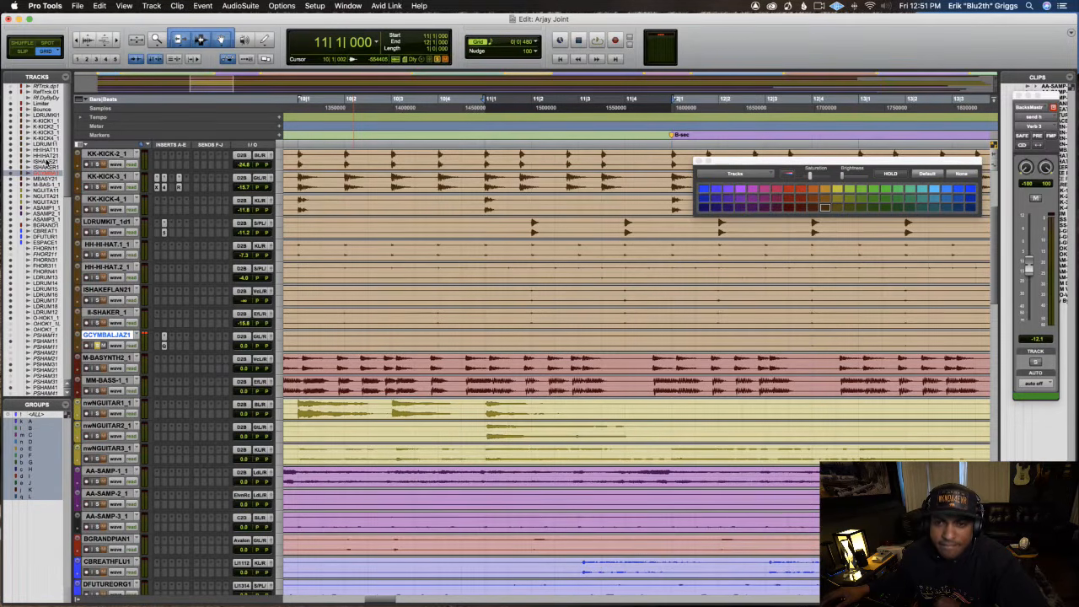
scroll(47, 163, down, 15)
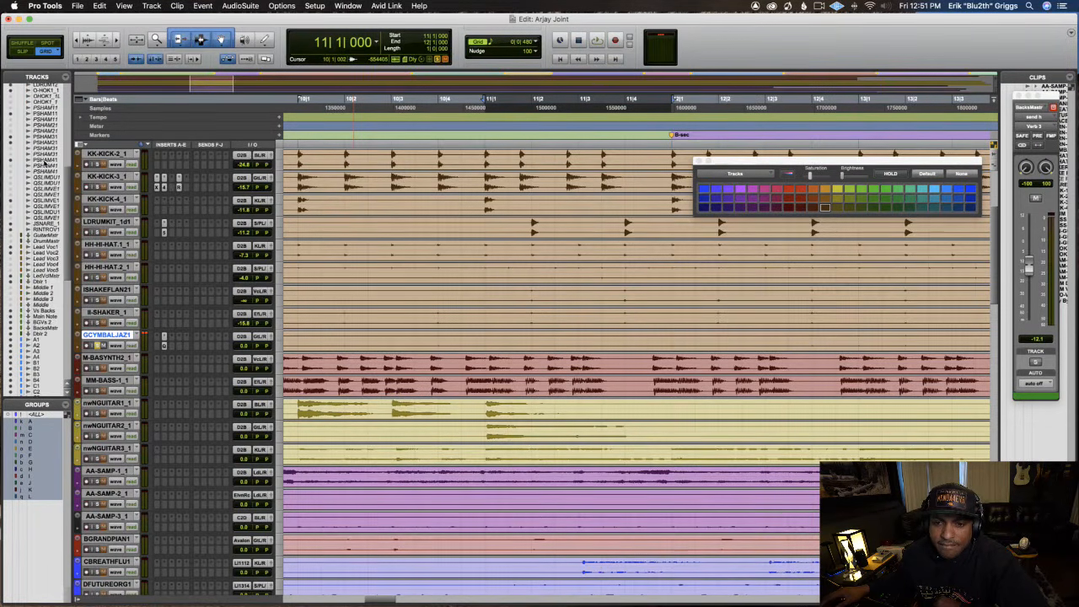
right_click(44, 241)
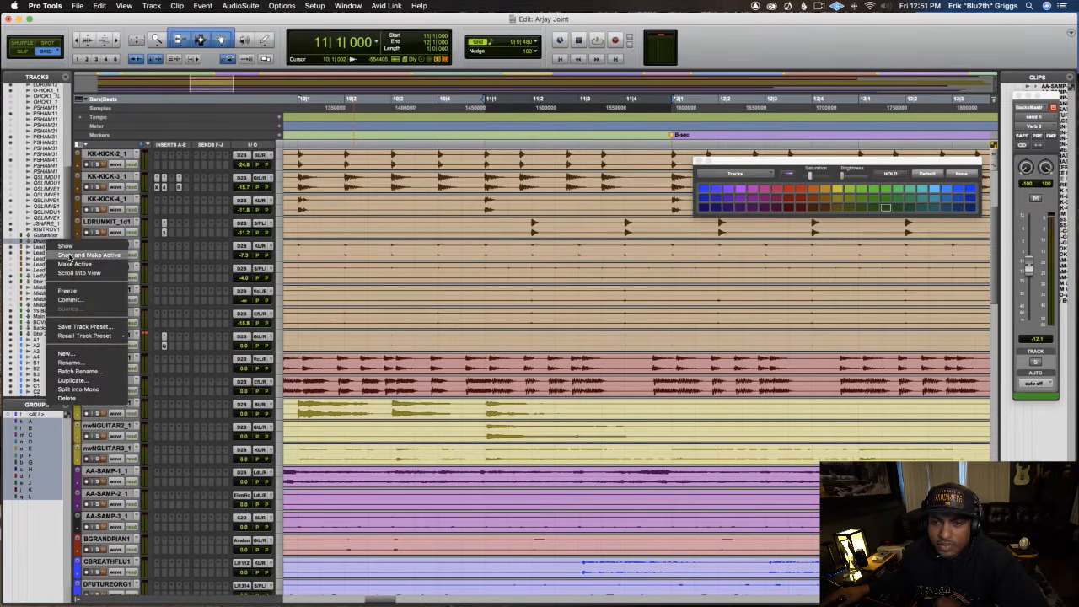
click(70, 256)
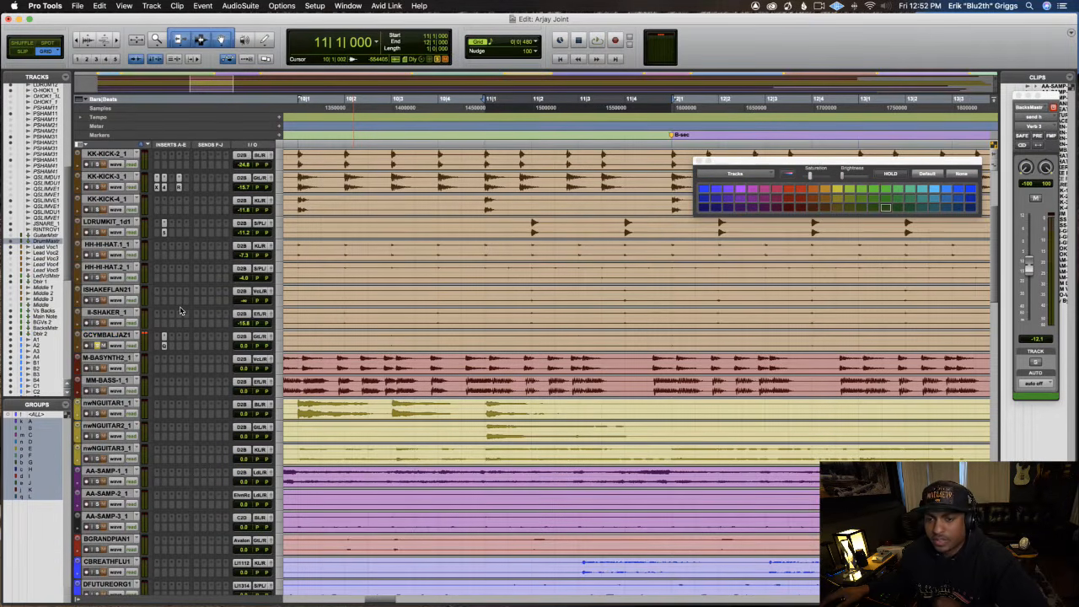
Move the Drum Master track directly below GCYMBALJAZ1 and route its output to Drums L/R.
scroll(179, 312, down, 15)
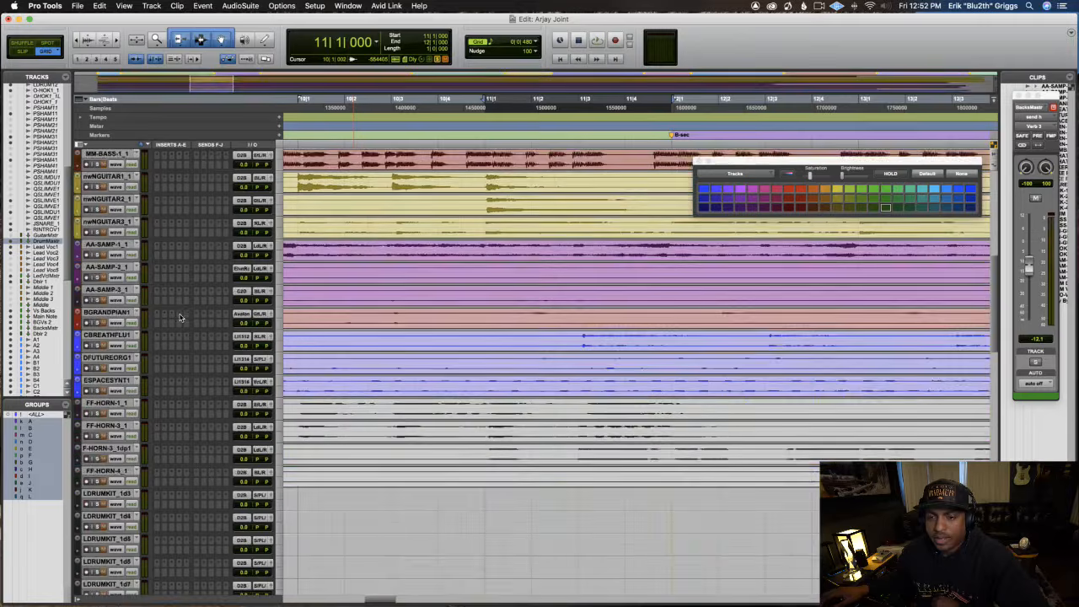
scroll(183, 467, down, 1)
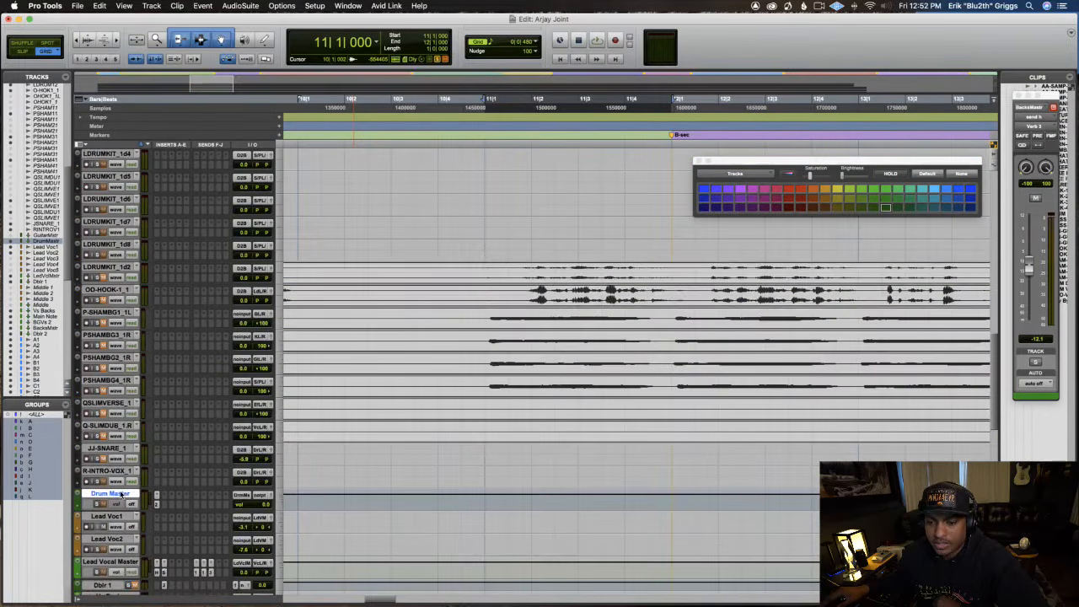
scroll(114, 514, up, 15)
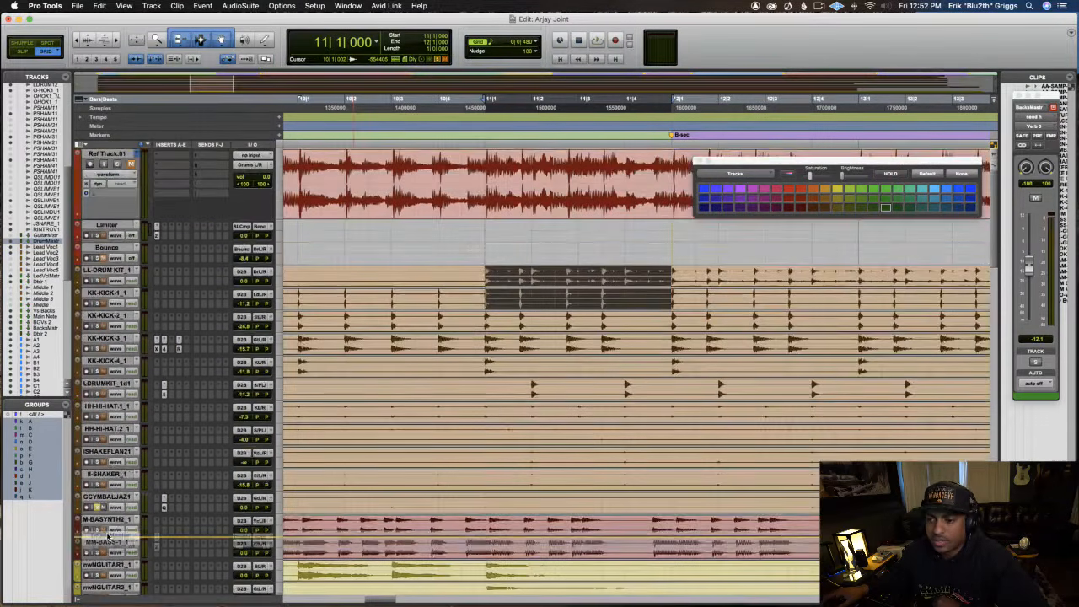
drag(107, 537, 103, 509)
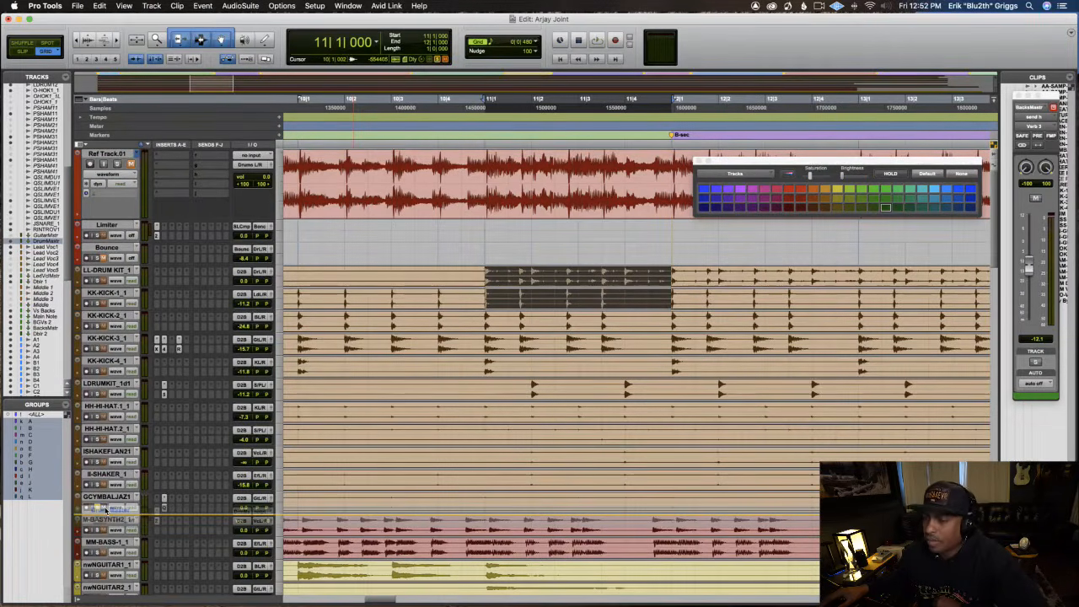
drag(103, 509, 109, 511)
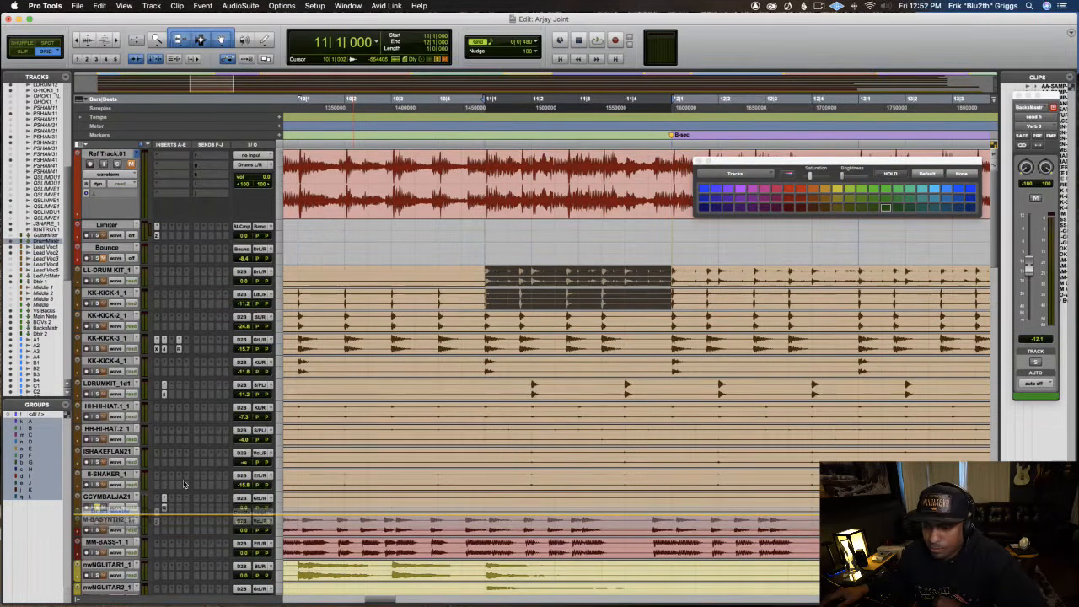
scroll(185, 487, down, 6)
scroll(172, 436, up, 4)
scroll(171, 436, up, 1)
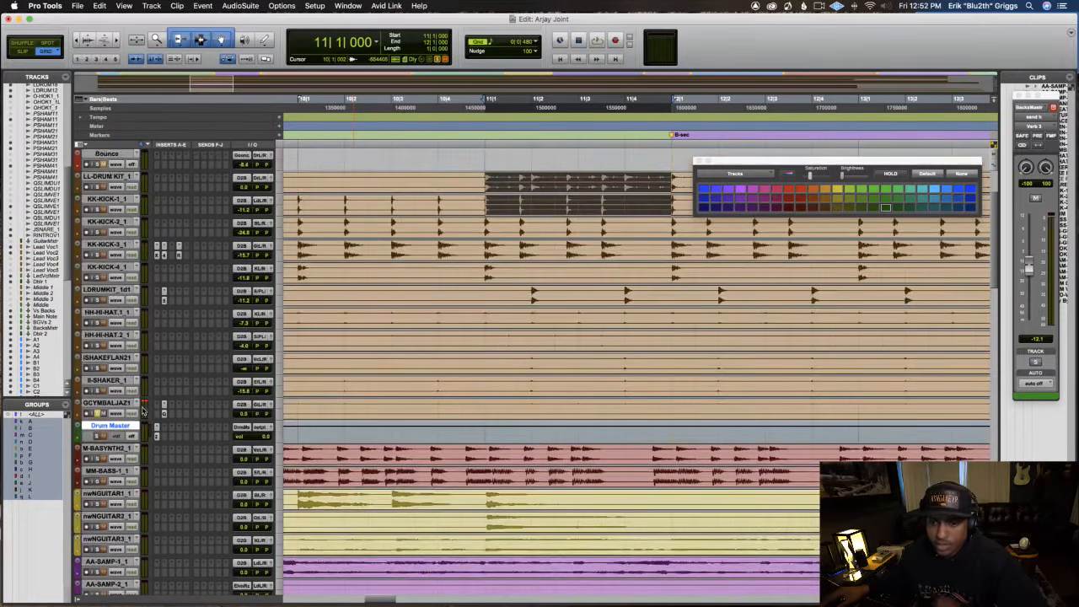
click(269, 430)
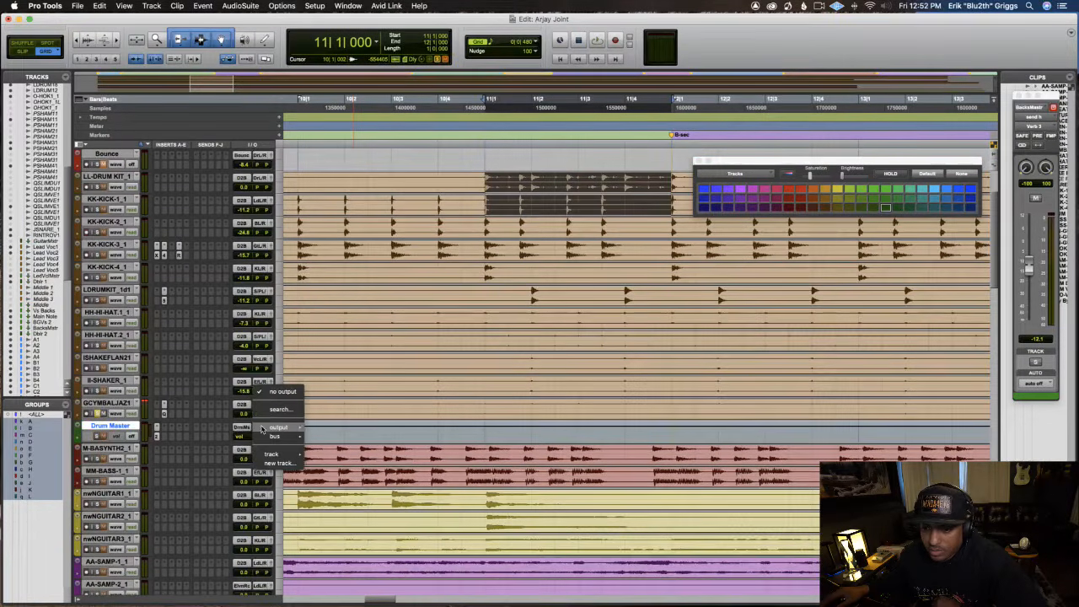
click(345, 391)
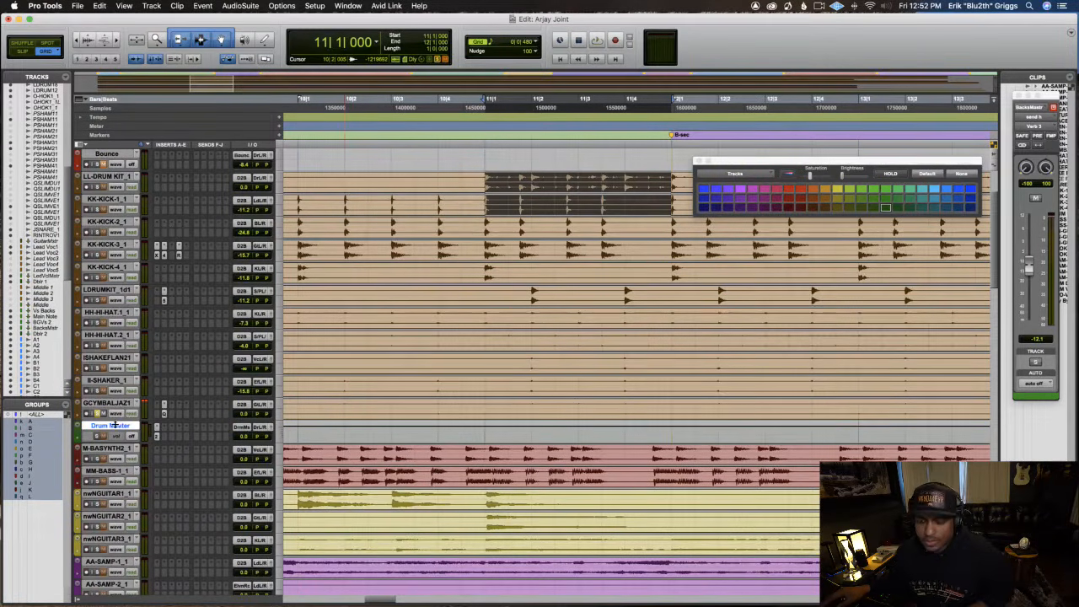
Route the outputs of all tracks from LL-DRUM KIT_1 through GCYMBALJAZ1 to the Drum Master (Stereo) bus.
click(115, 404)
scroll(118, 405, up, 1)
scroll(118, 404, up, 2)
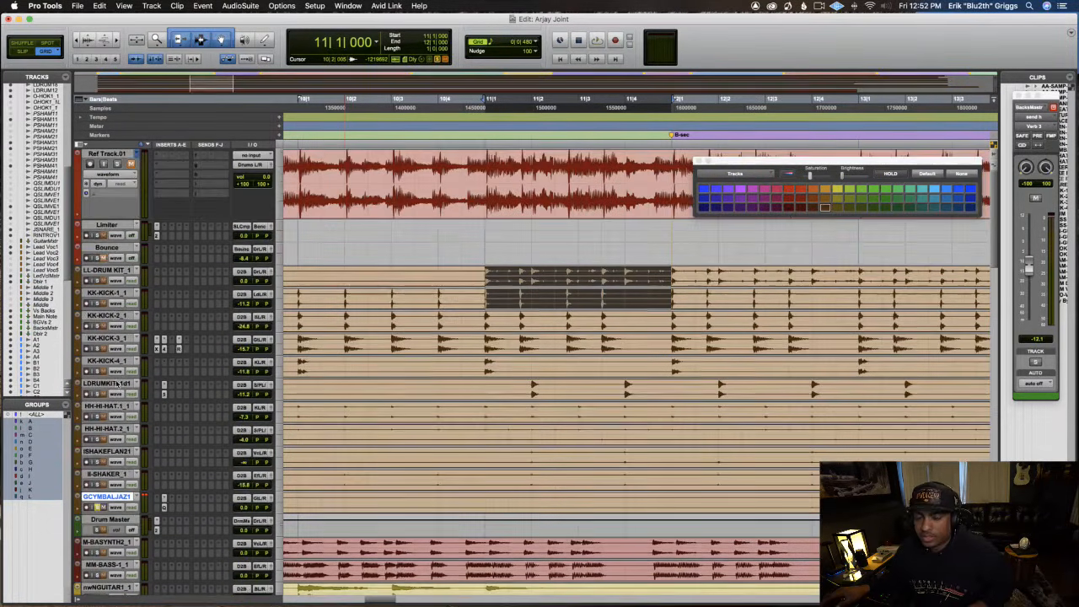
shift+click(114, 270)
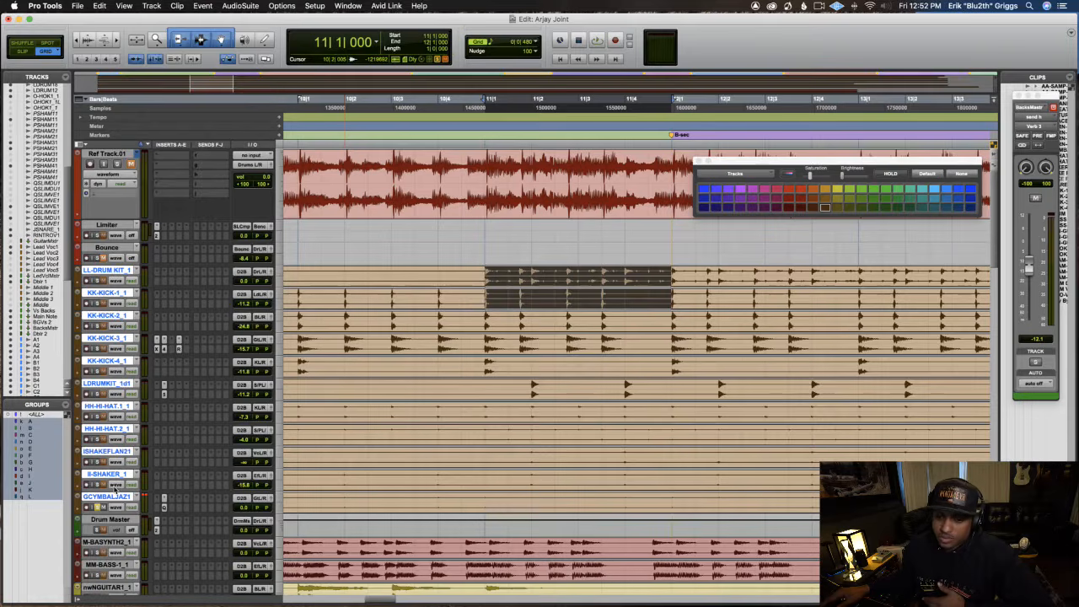
click(263, 271)
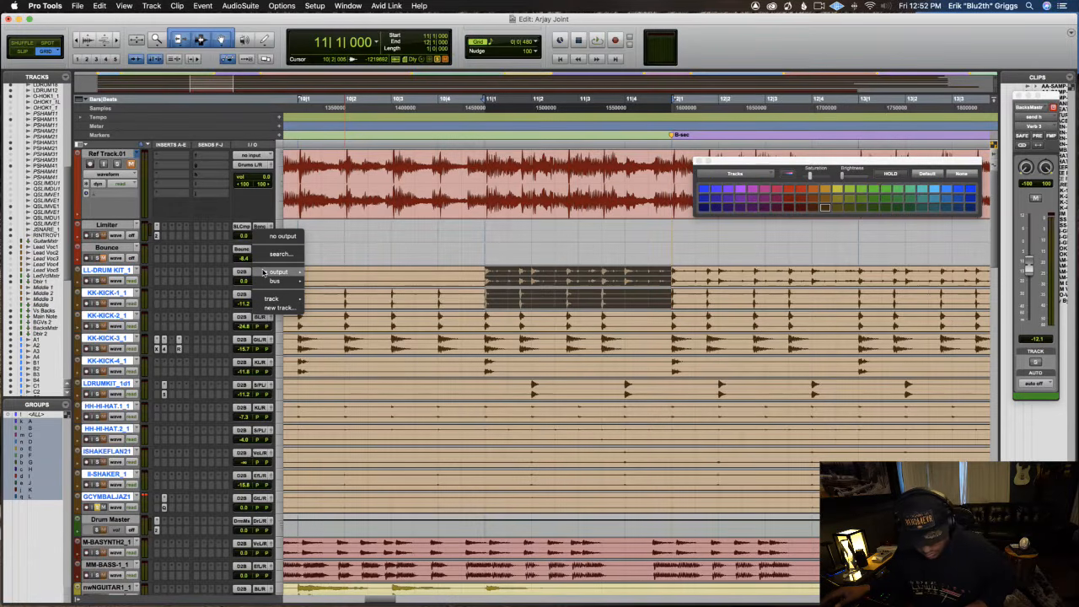
mouse_move(292, 275)
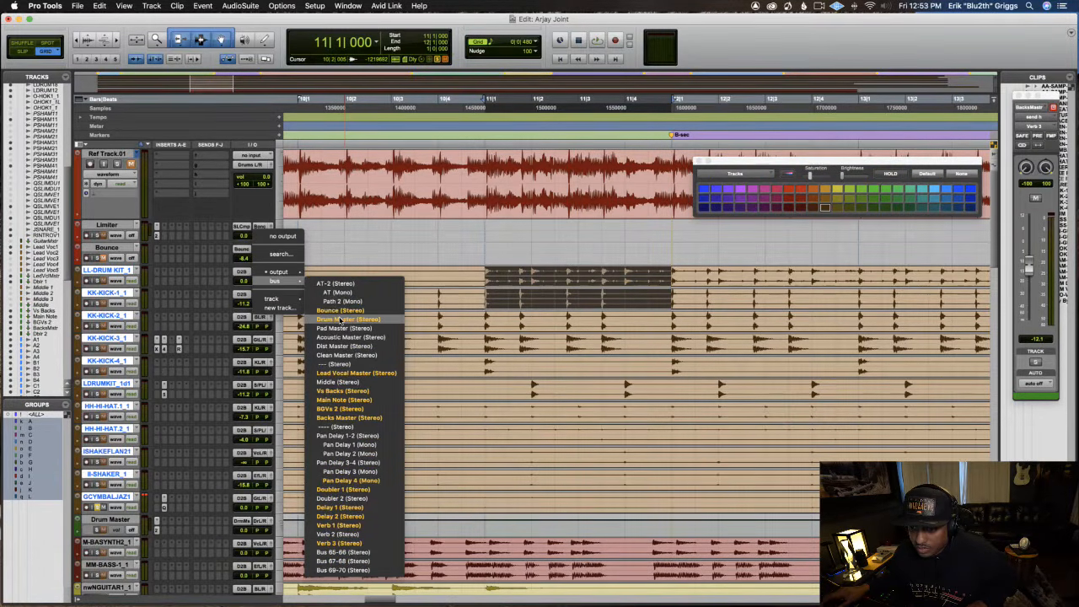
alt+shift+click(339, 319)
click(111, 520)
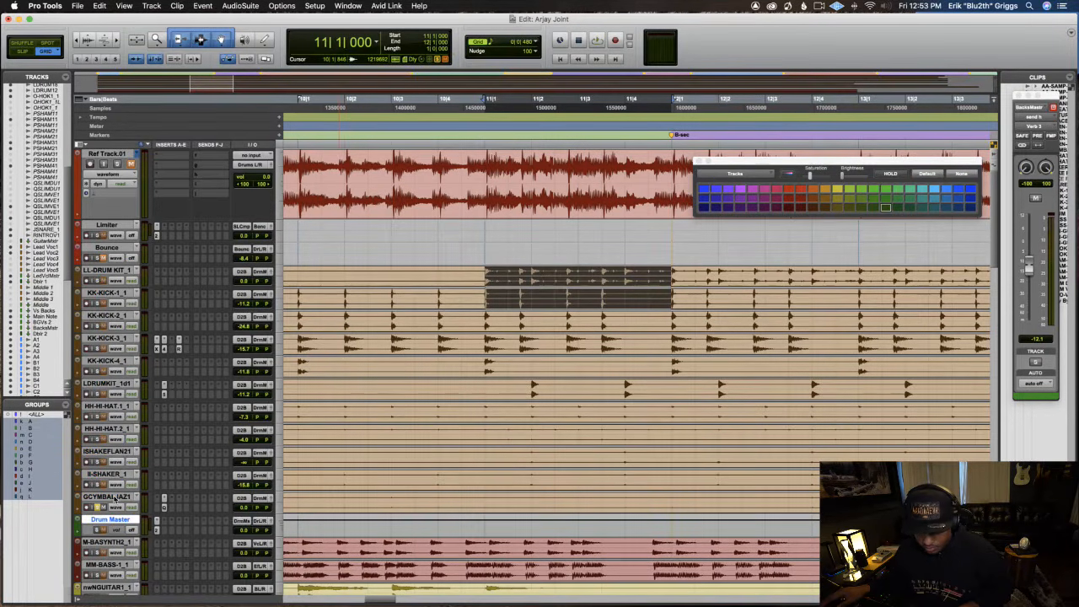
click(114, 497)
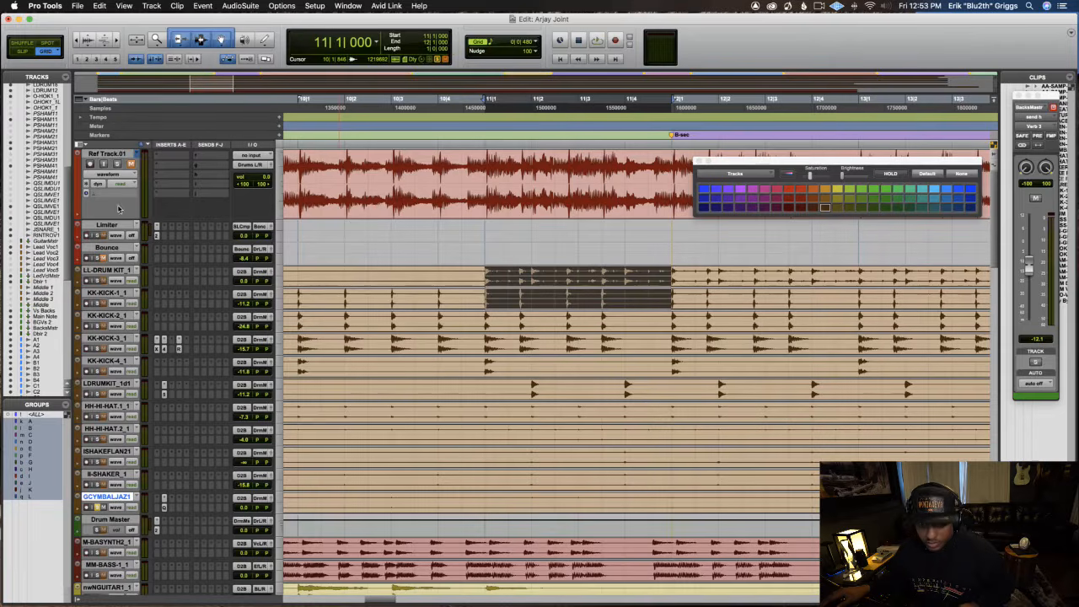
shift+click(120, 271)
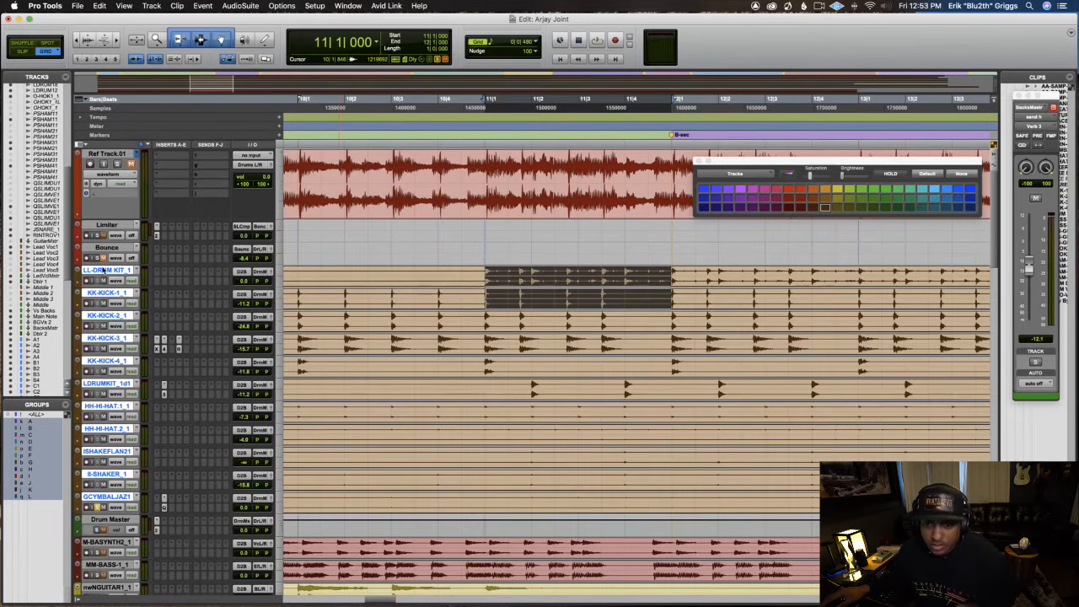
shift+click(107, 248)
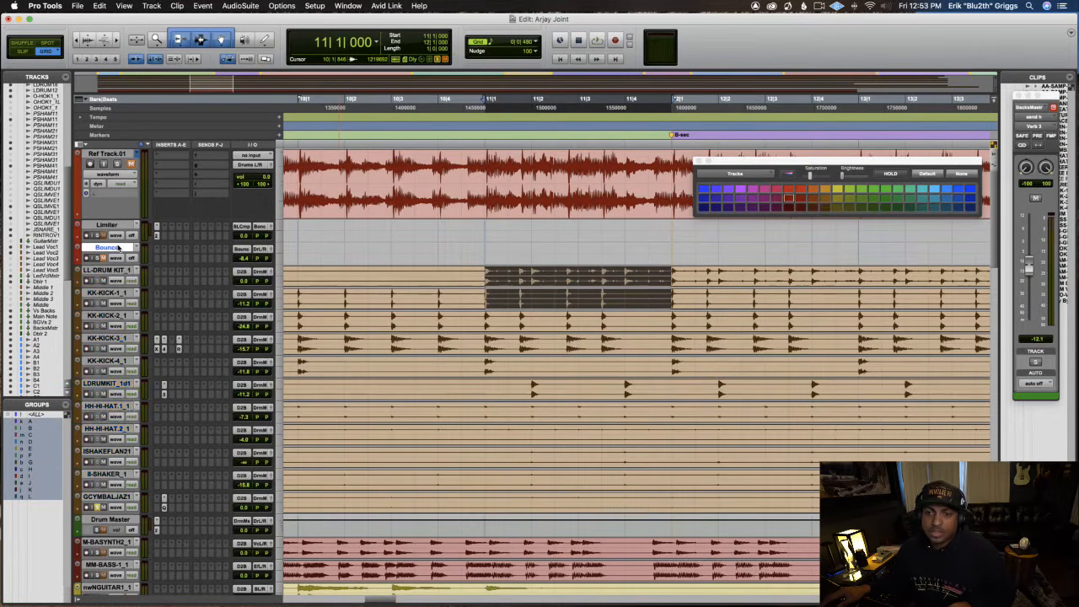
click(115, 271)
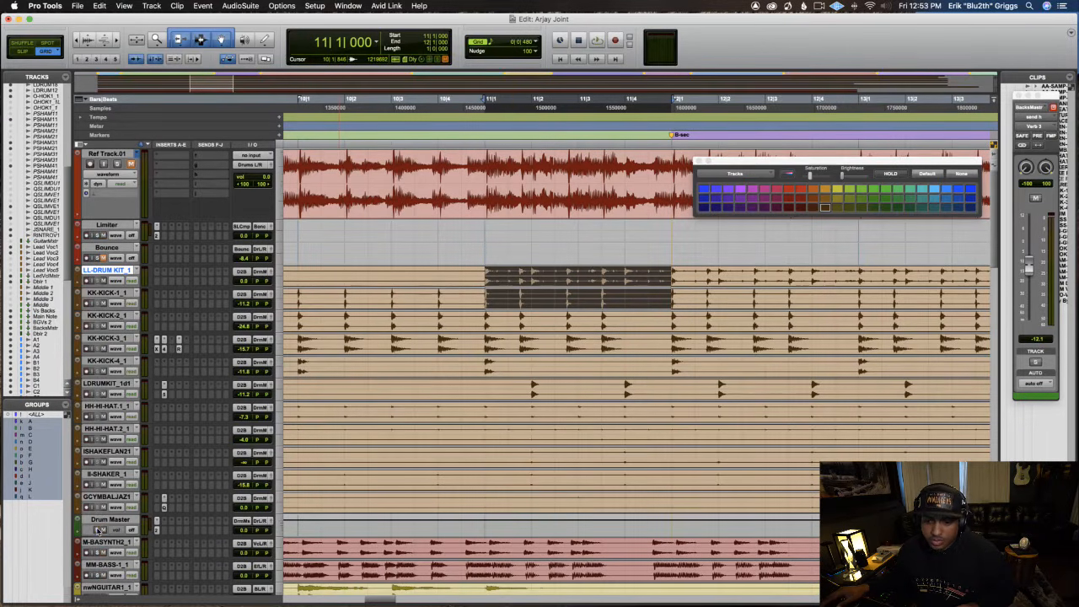
Solo the Drum Master track in place of the cymbal track and audition the looped drum section.
key(space)
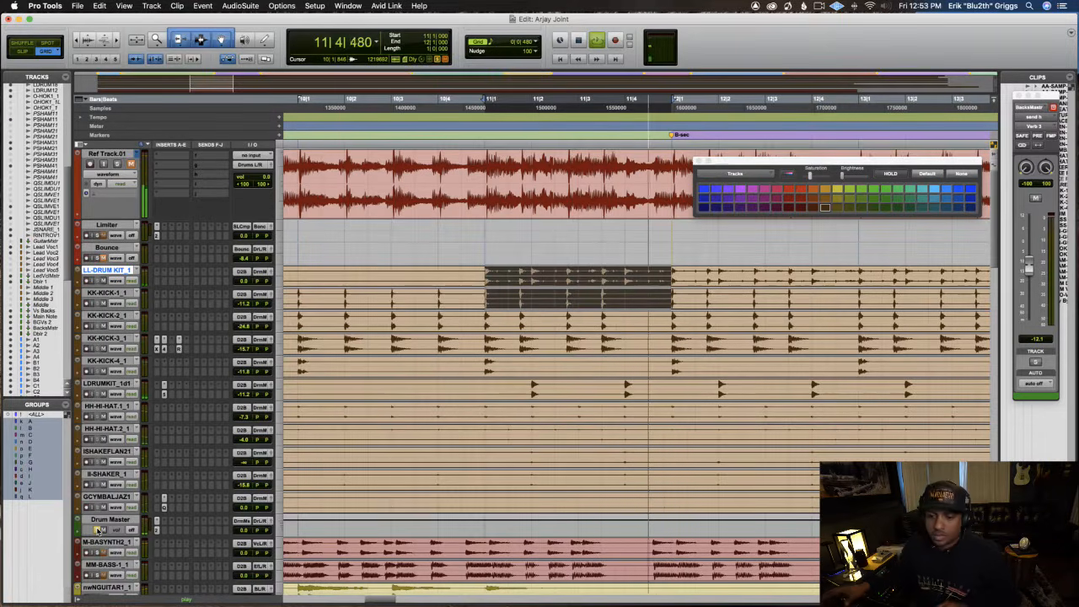
key(space)
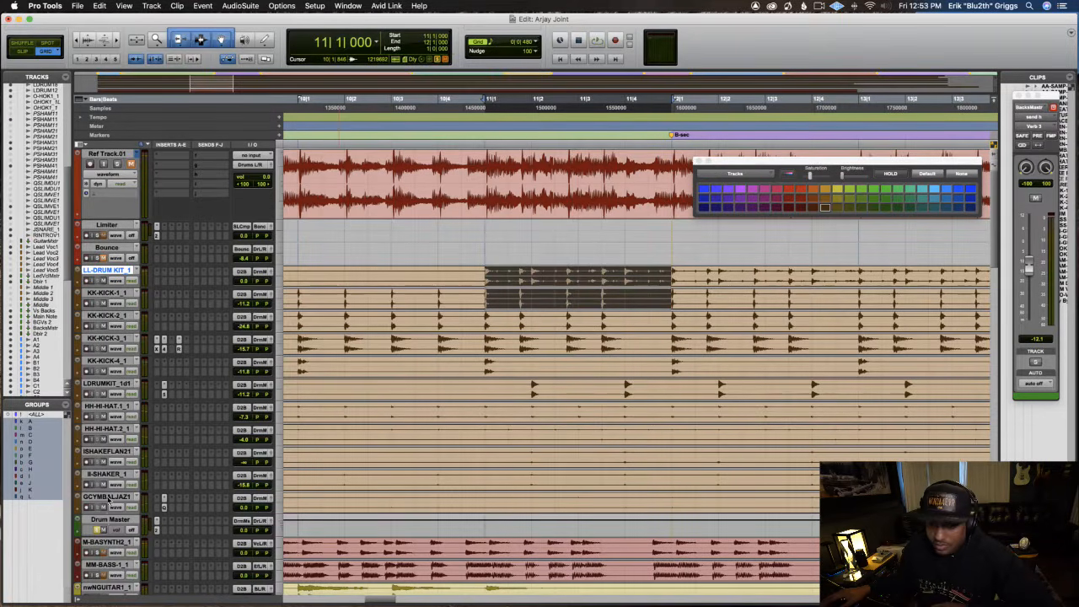
key(space)
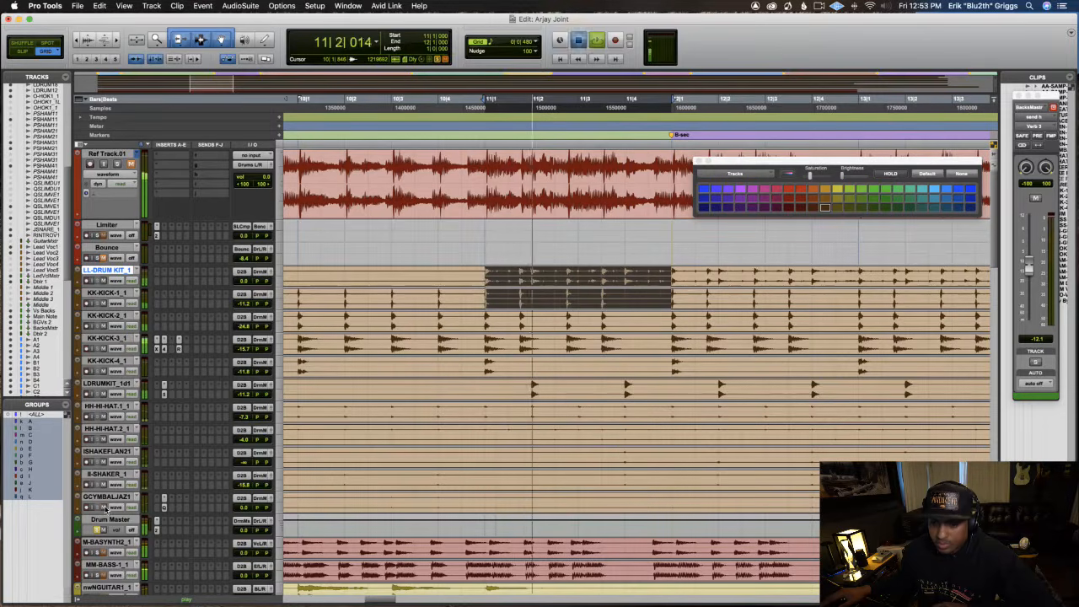
key(space)
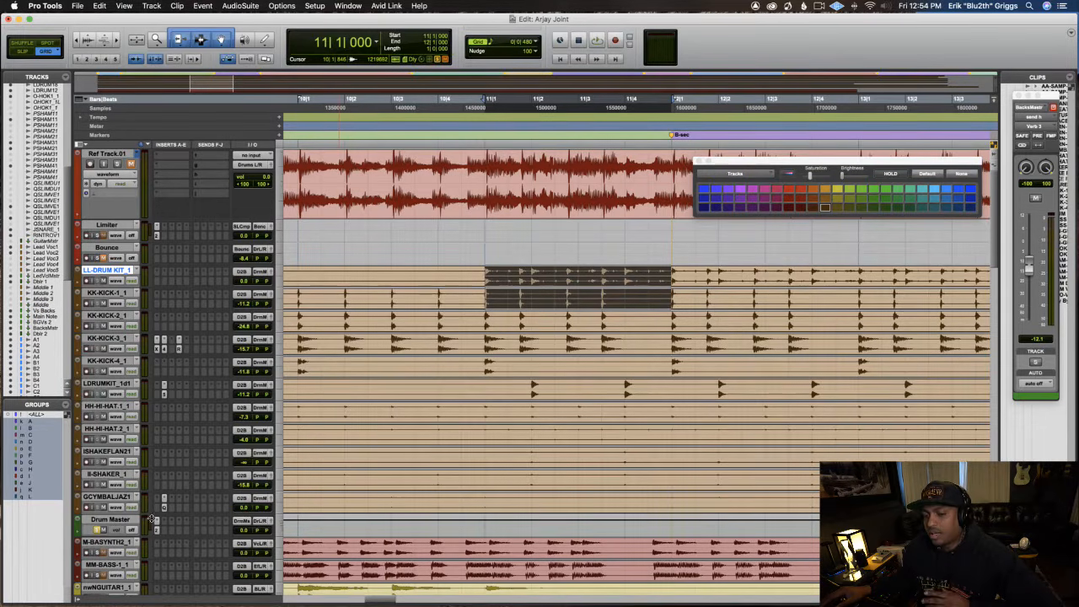
Review the delay and reverb return tracks at the end of the track list, selecting Dly 1.
scroll(152, 519, down, 15)
scroll(112, 543, down, 15)
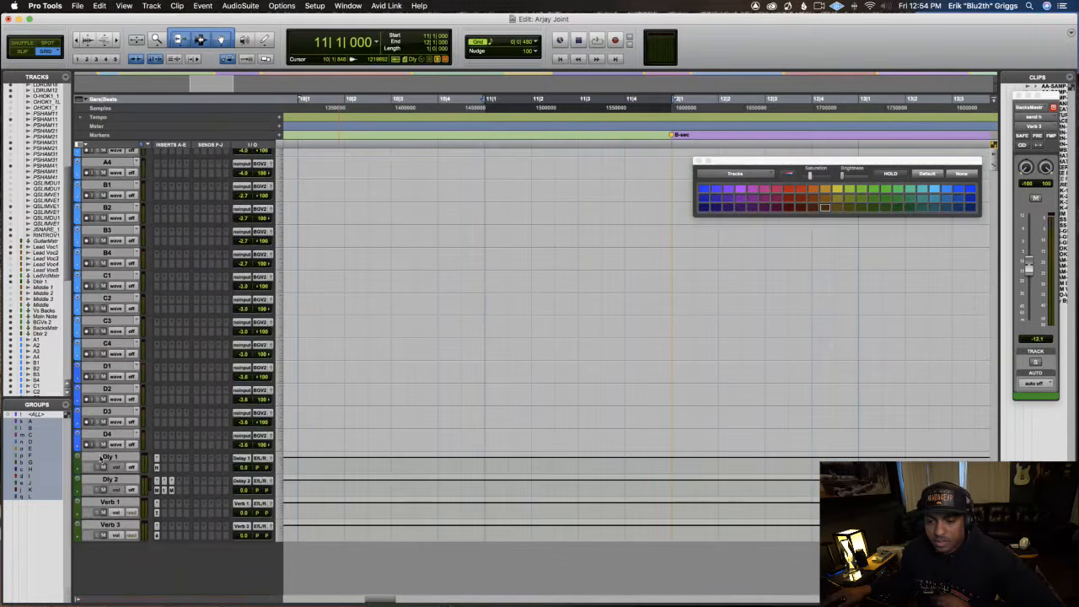
click(99, 460)
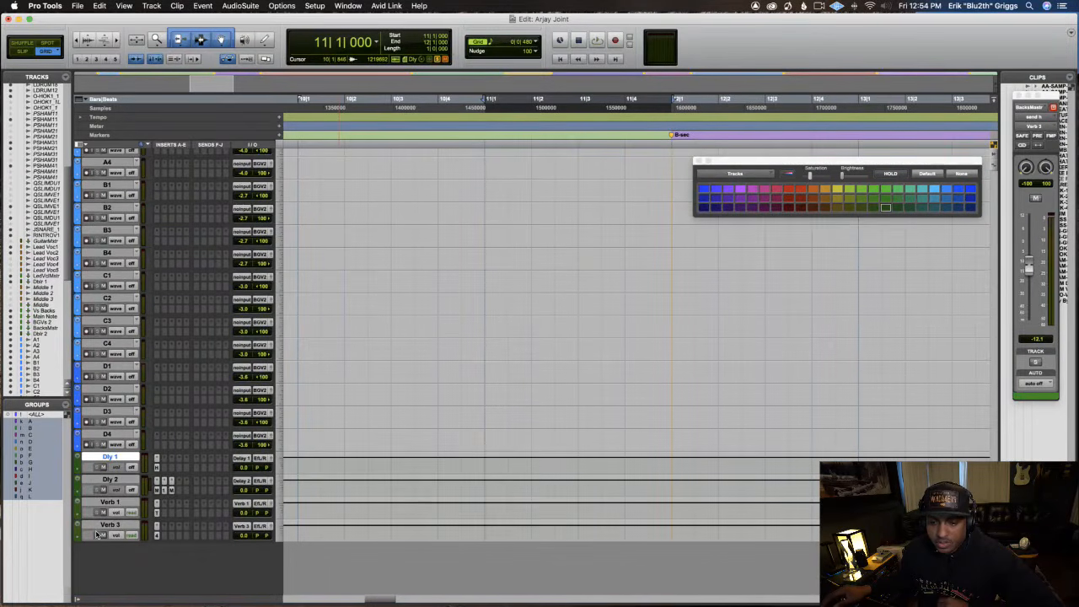
scroll(126, 407, up, 15)
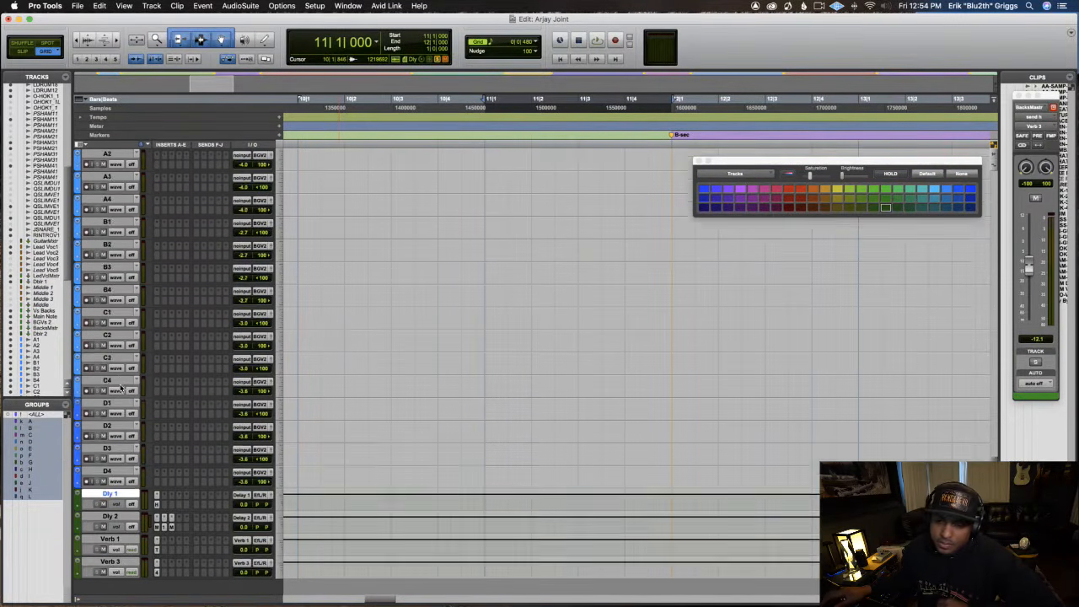
scroll(158, 378, up, 10)
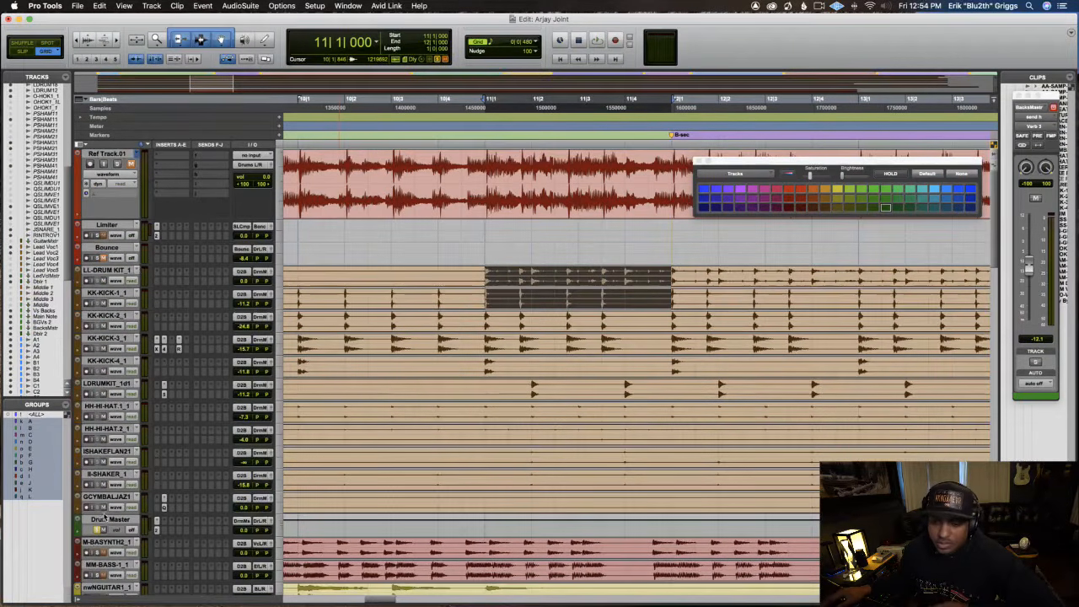
Play the looped section and set the LDRUMKIT_1d1 track's volume to -7.9 dB.
key(space)
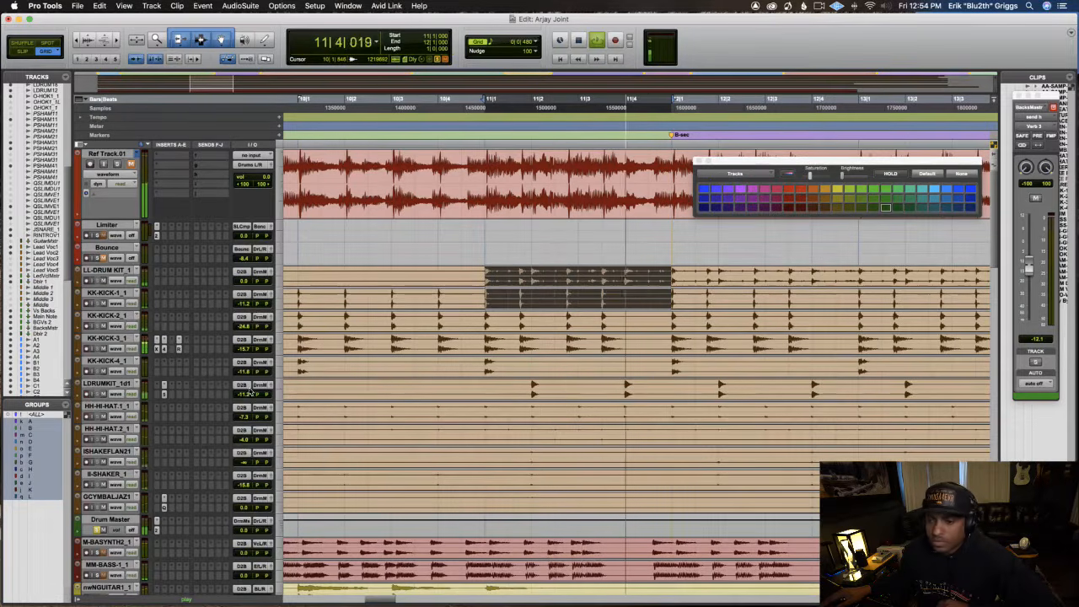
drag(244, 397, 244, 397)
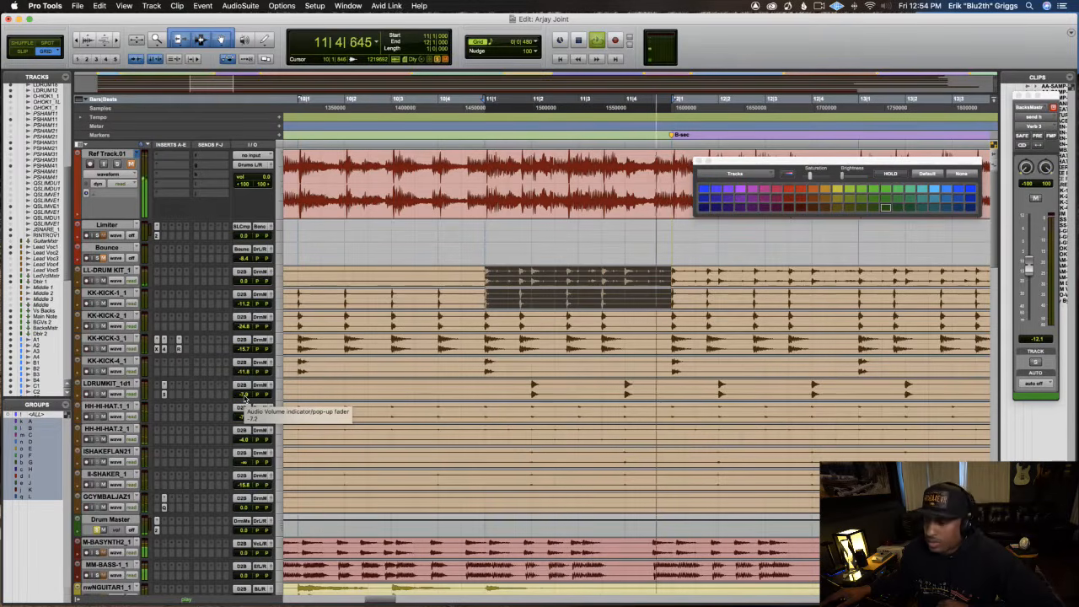
drag(244, 398, 245, 396)
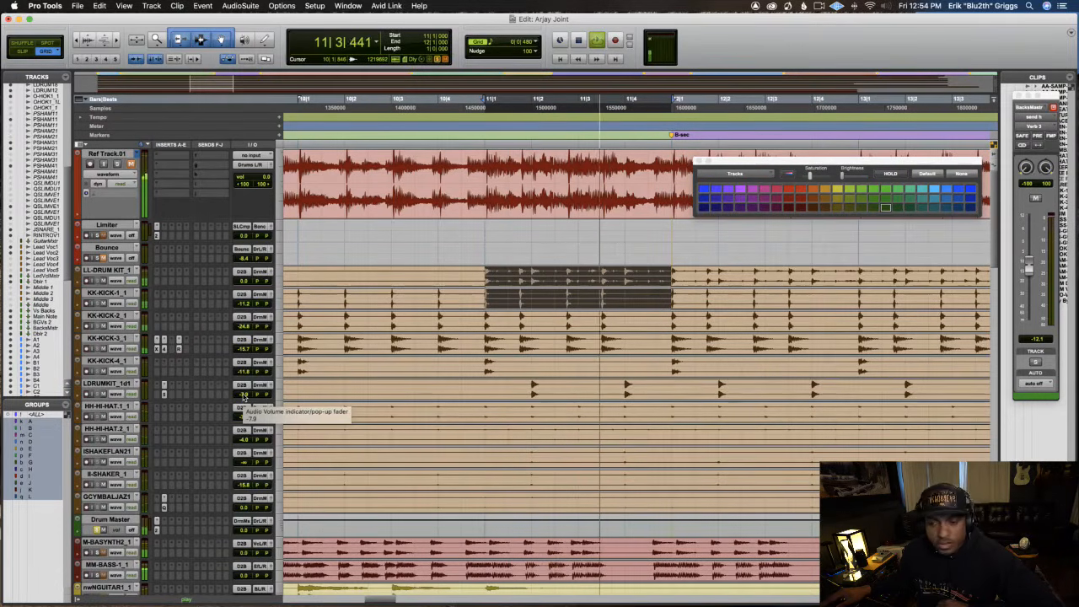
Route the outputs of the M-BASYNTH2_1 and MM-BASS-1_1 tracks to Bass L/R (Stereo).
scroll(242, 388, down, 5)
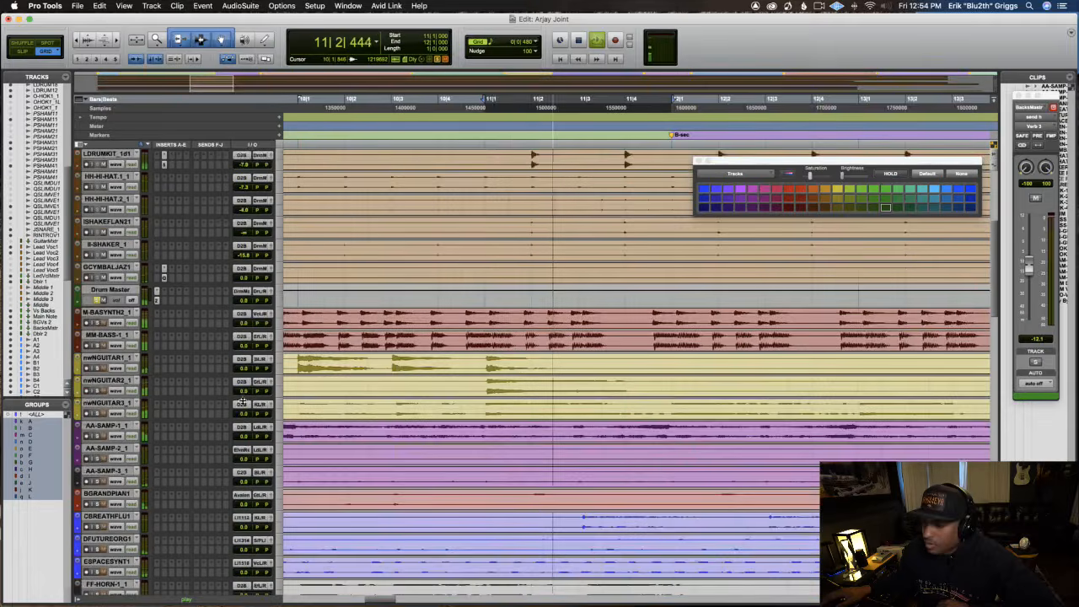
click(103, 313)
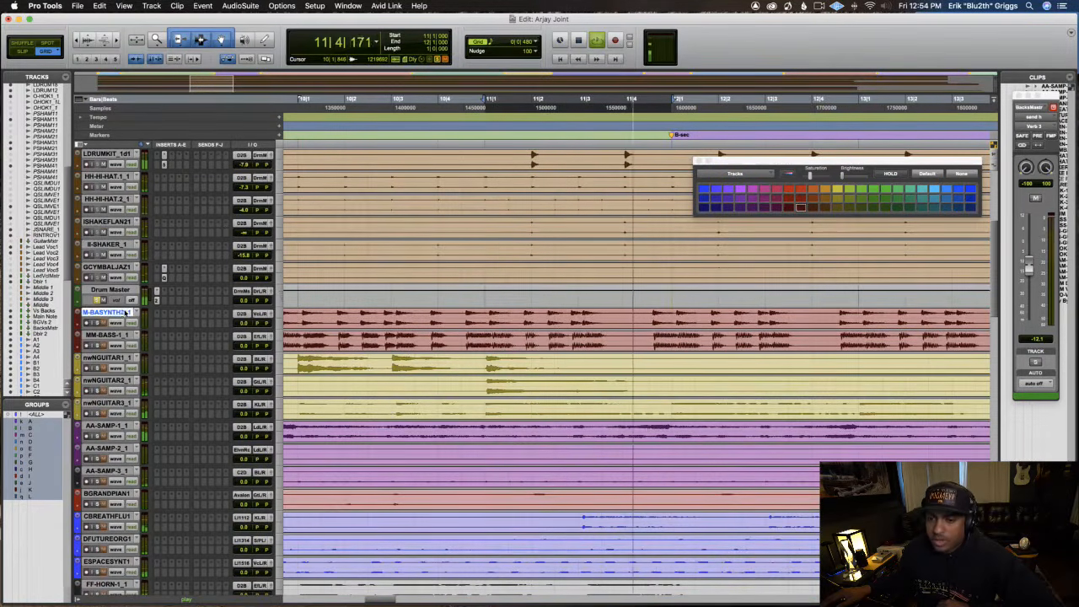
shift+click(114, 334)
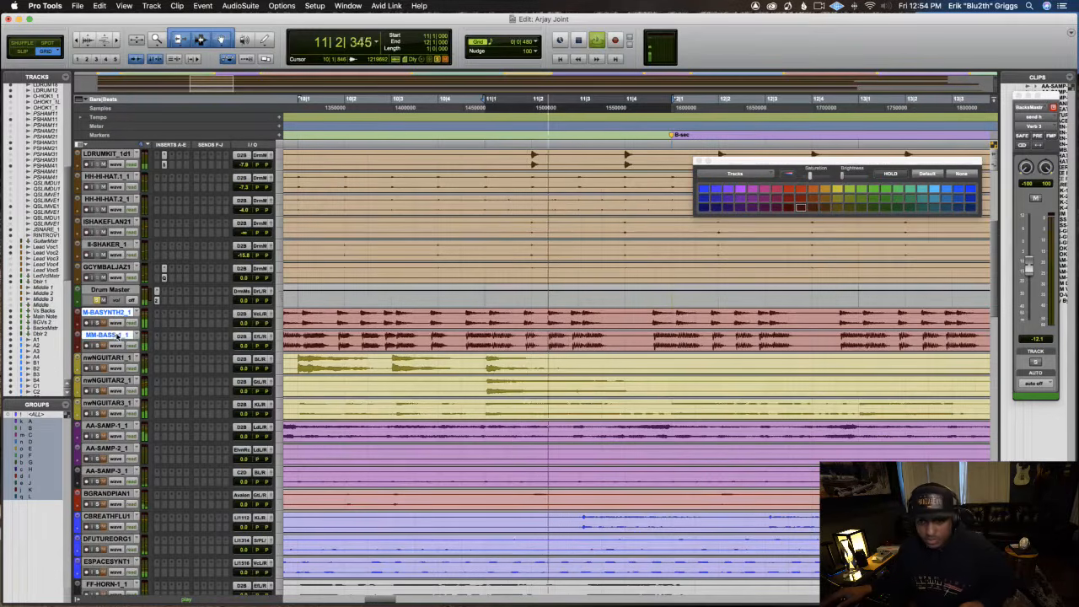
click(258, 313)
mouse_move(263, 315)
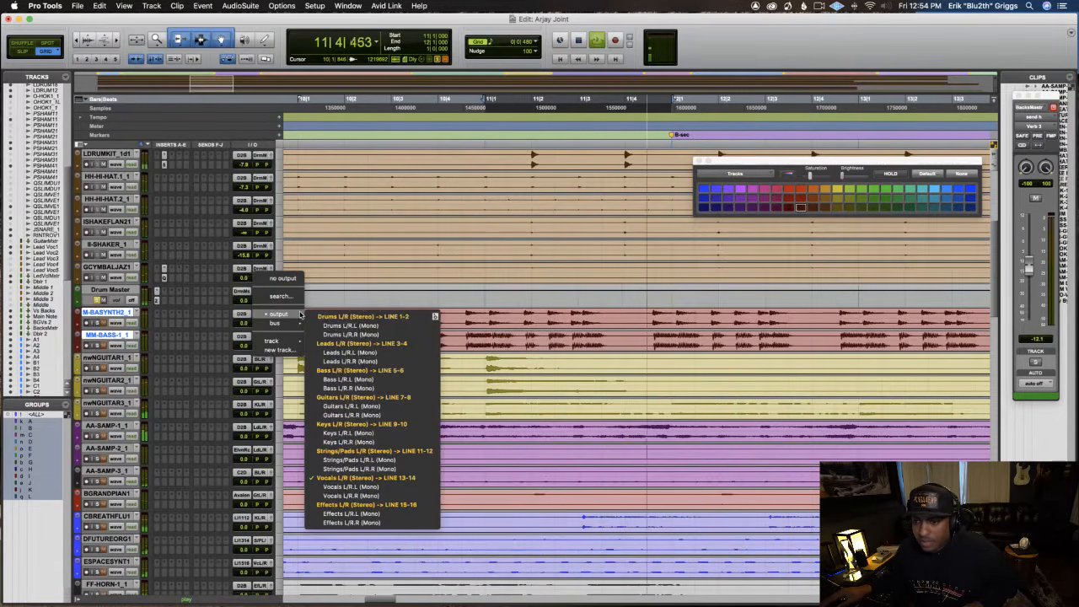
click(347, 371)
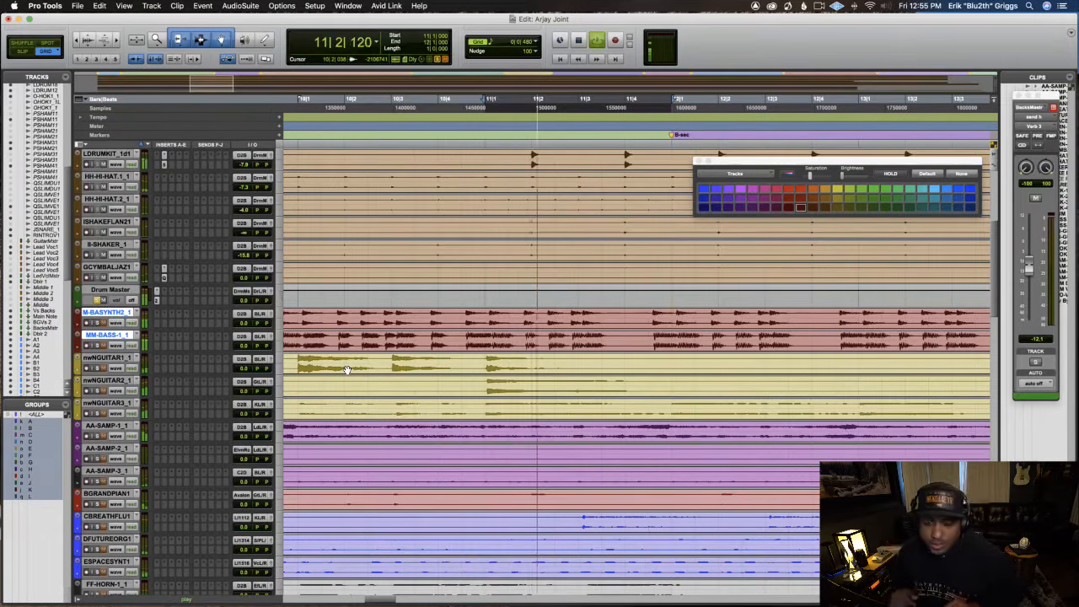
Set the GCYMBALJAZ1 track's volume to -9.9 dB and the II-SHAKER_1 track's volume to -15.2 dB.
key(t)
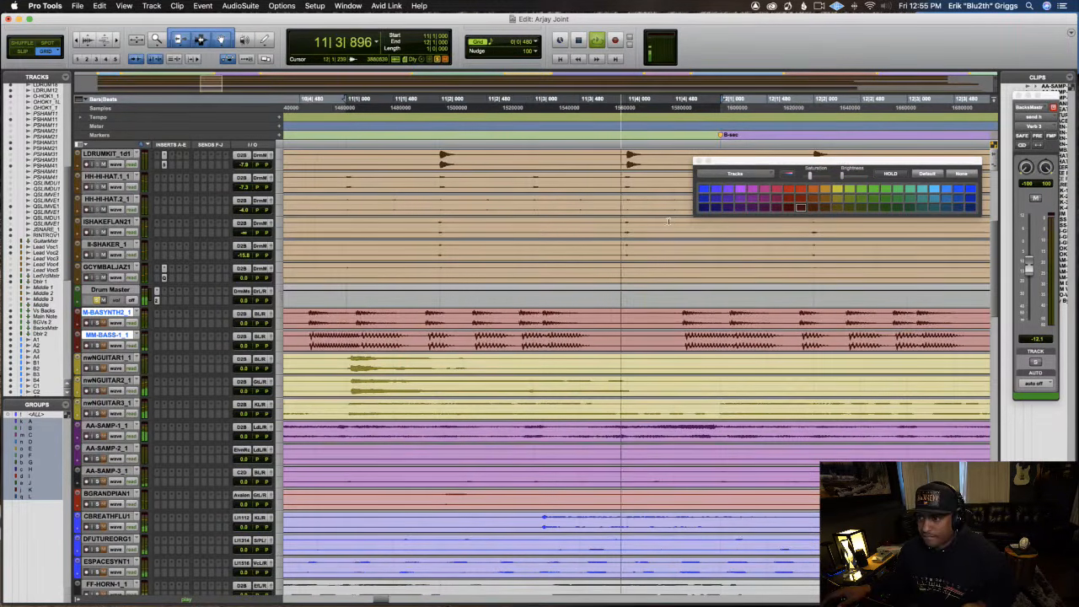
key(r)
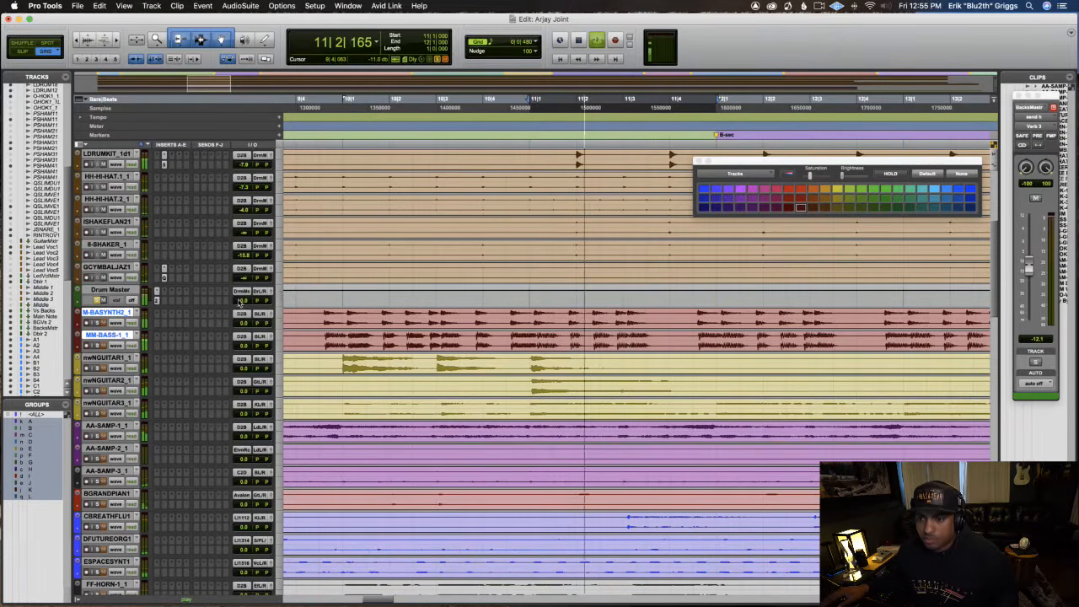
drag(240, 301, 242, 256)
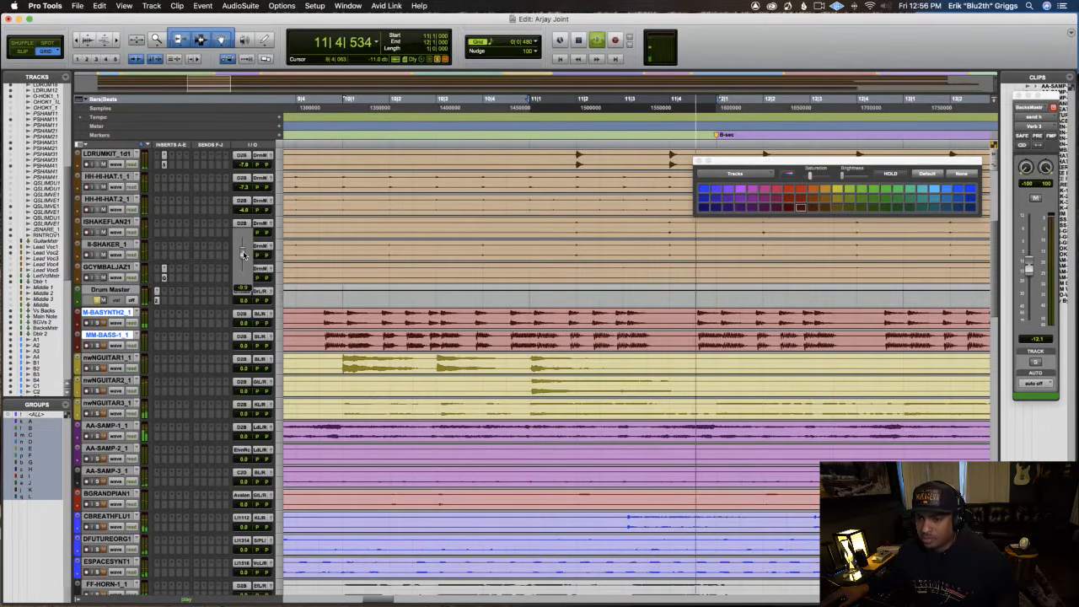
drag(242, 255, 245, 256)
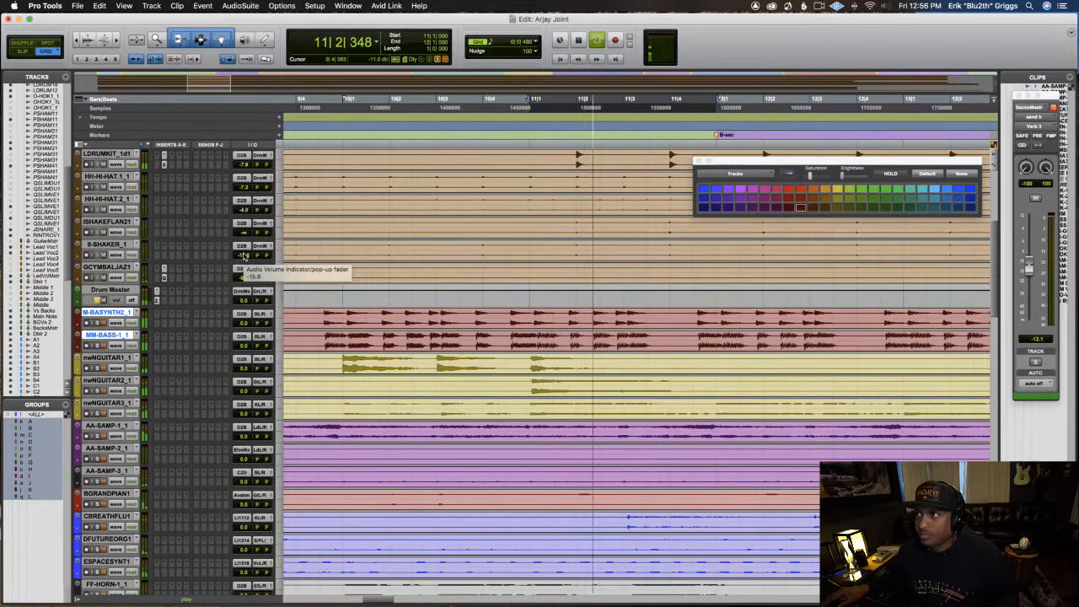
click(243, 256)
drag(244, 256, 244, 254)
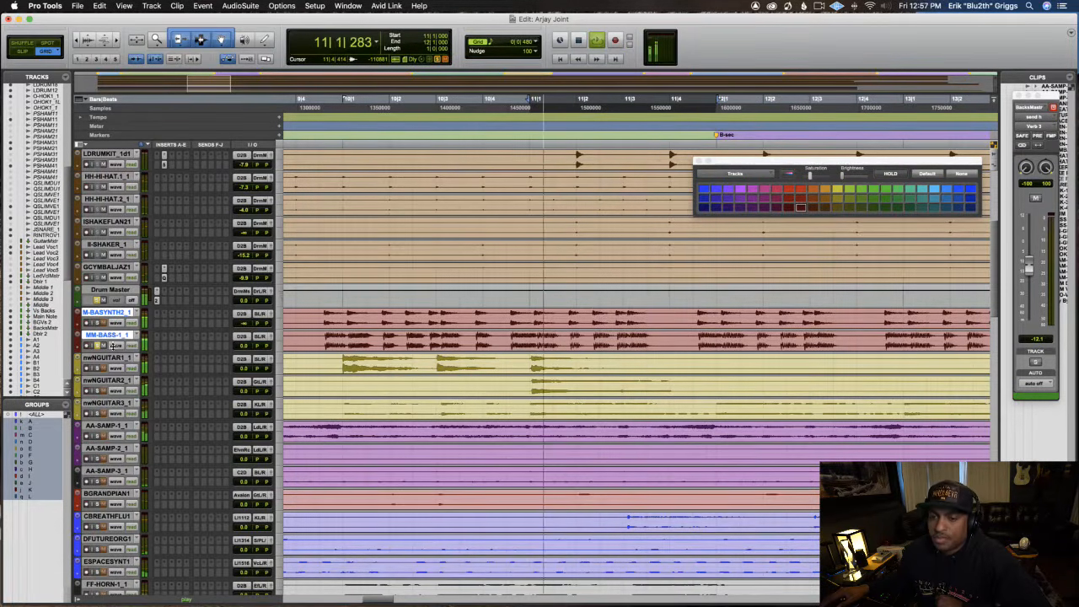
Move the MM-BASS-1_1 track above M-BASYNTH2_1 and set its volume to -6.0 dB.
click(111, 290)
click(113, 334)
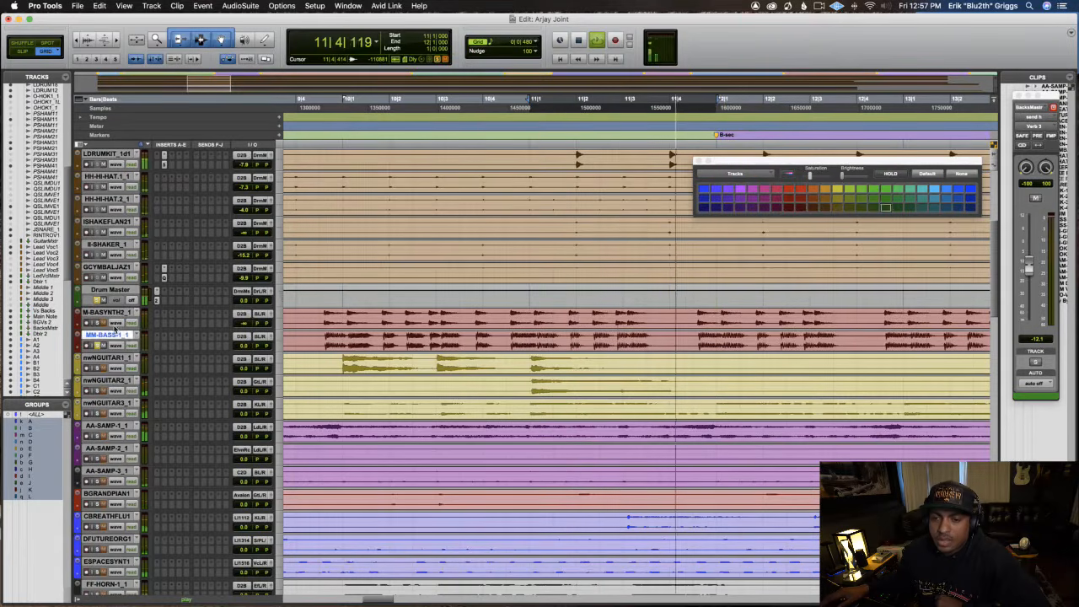
drag(114, 334, 125, 314)
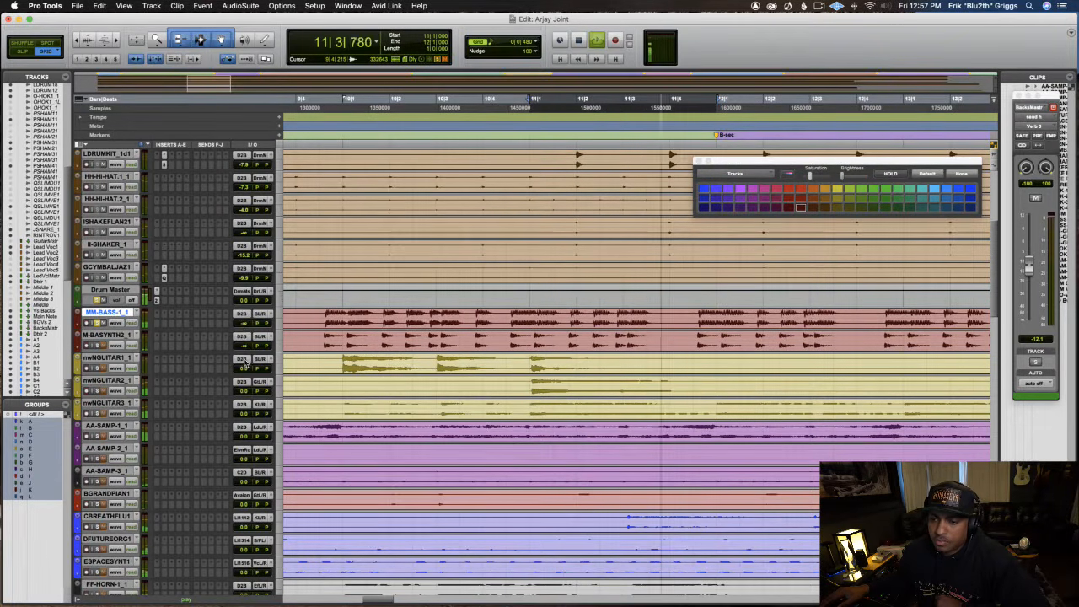
drag(243, 334, 245, 305)
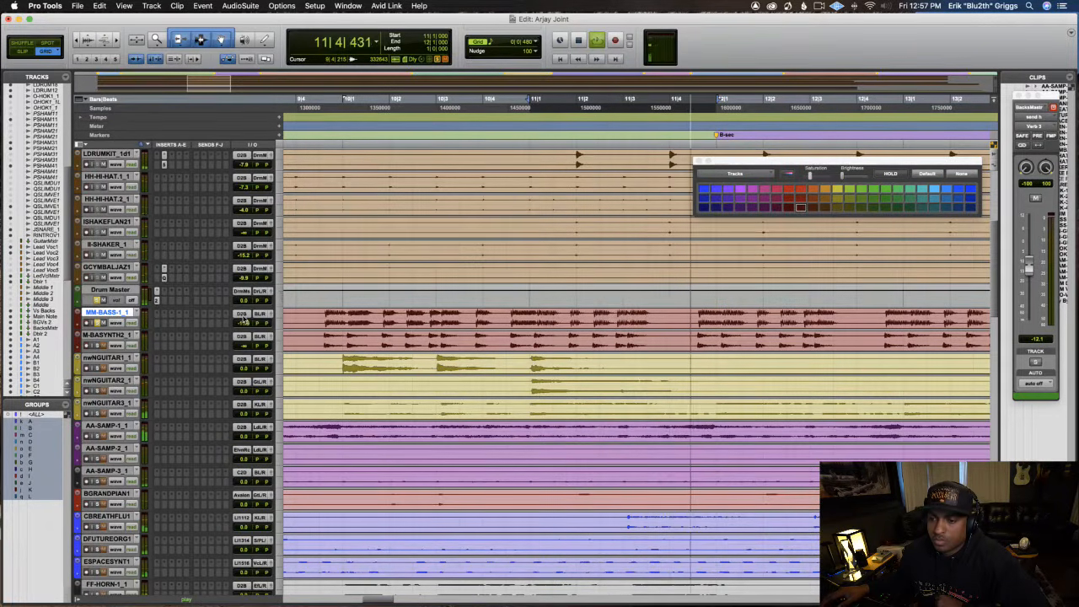
drag(244, 323, 243, 322)
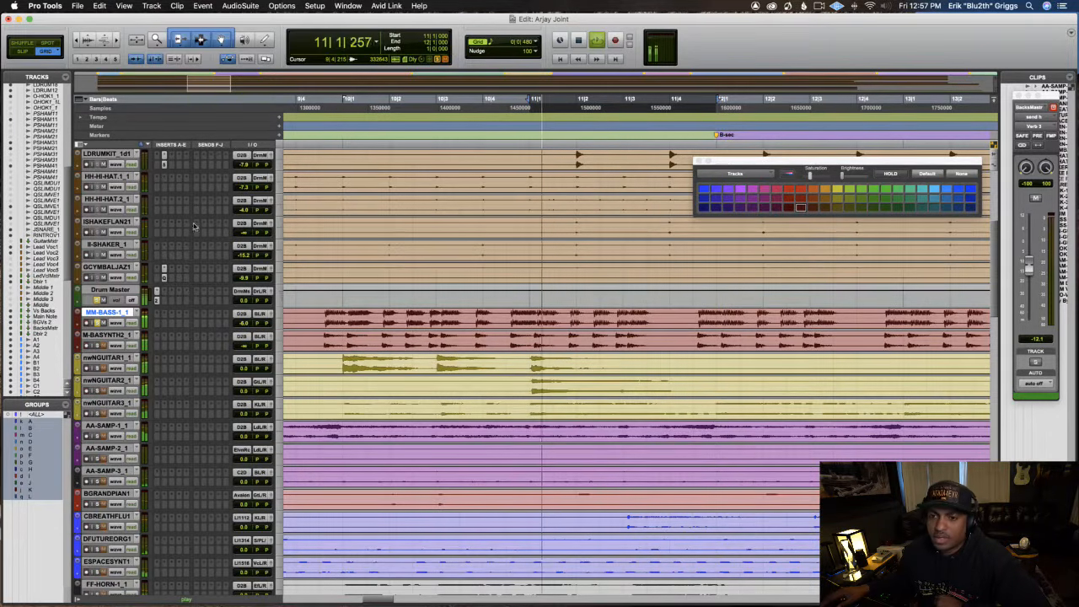
Set the M-BASYNTH2_1 track's volume to -15.8 dB and audition both bass tracks with the drums in the looped section.
scroll(193, 226, up, 6)
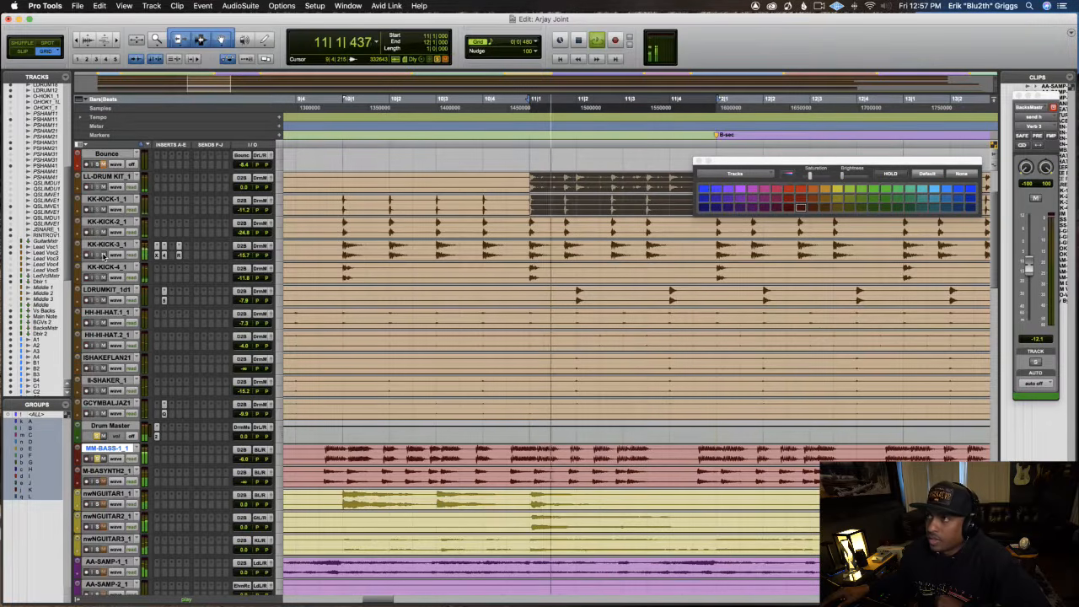
scroll(102, 416, down, 3)
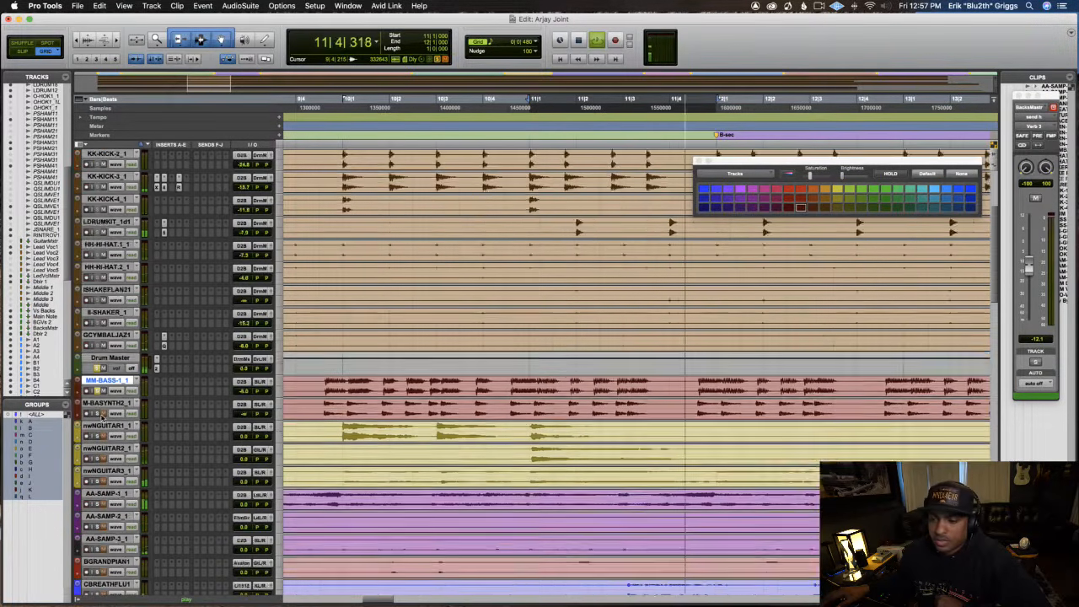
scroll(102, 416, down, 2)
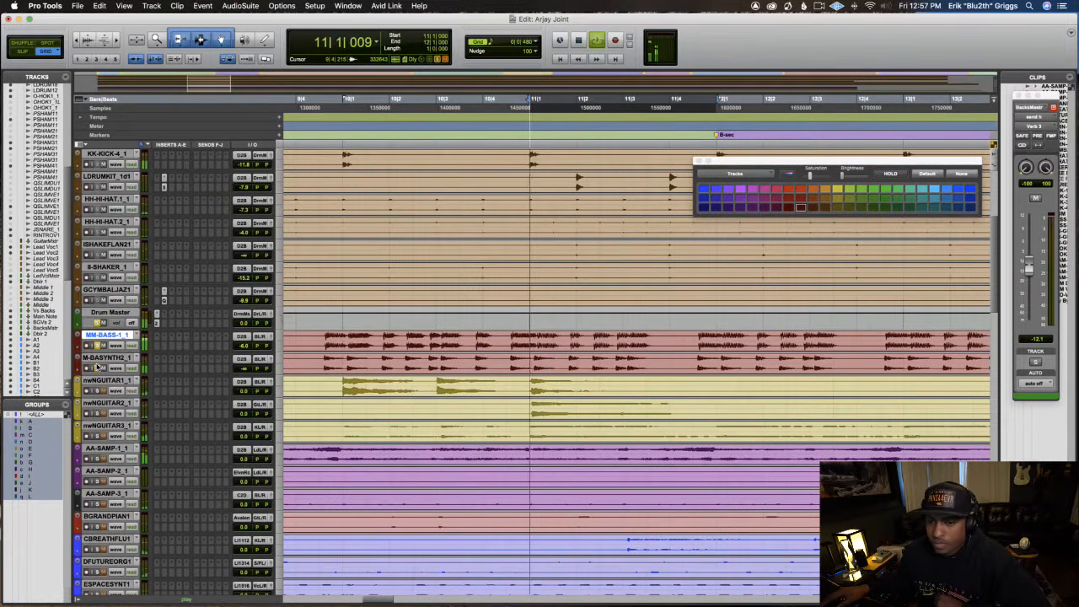
drag(242, 368, 241, 348)
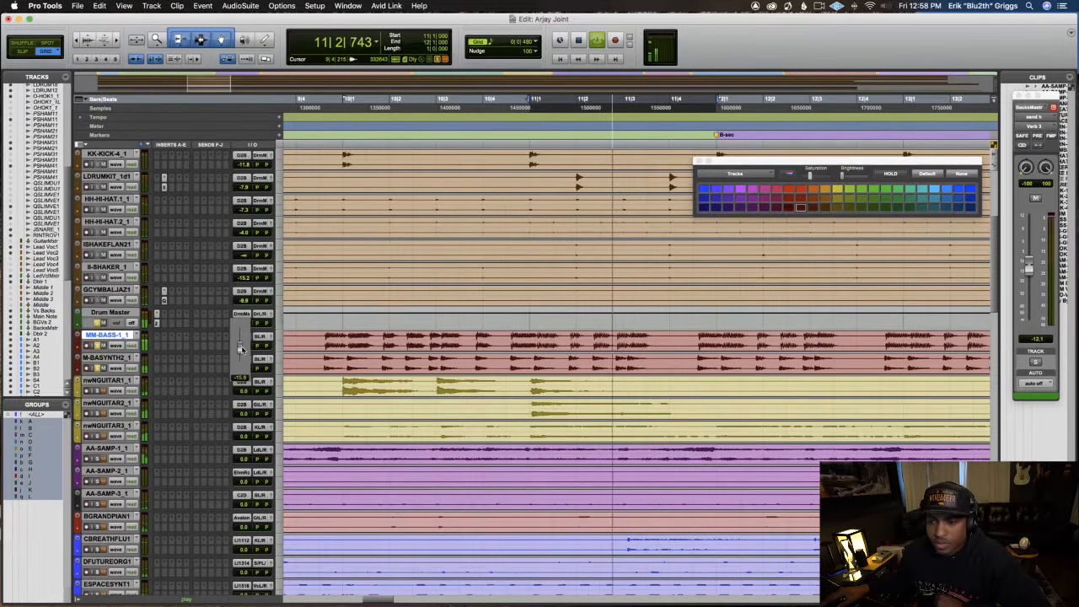
drag(241, 349, 243, 351)
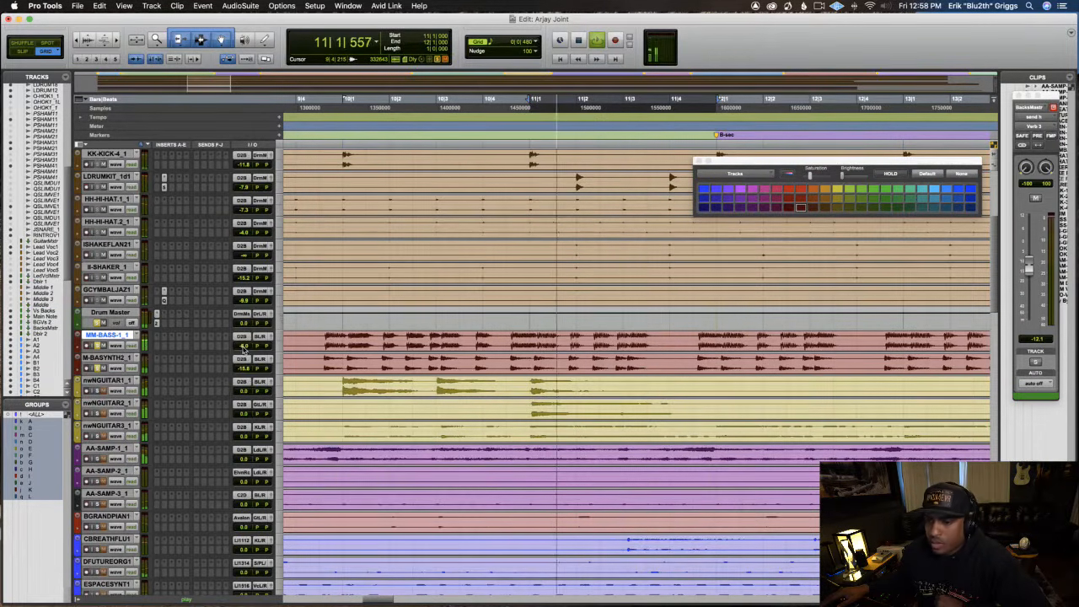
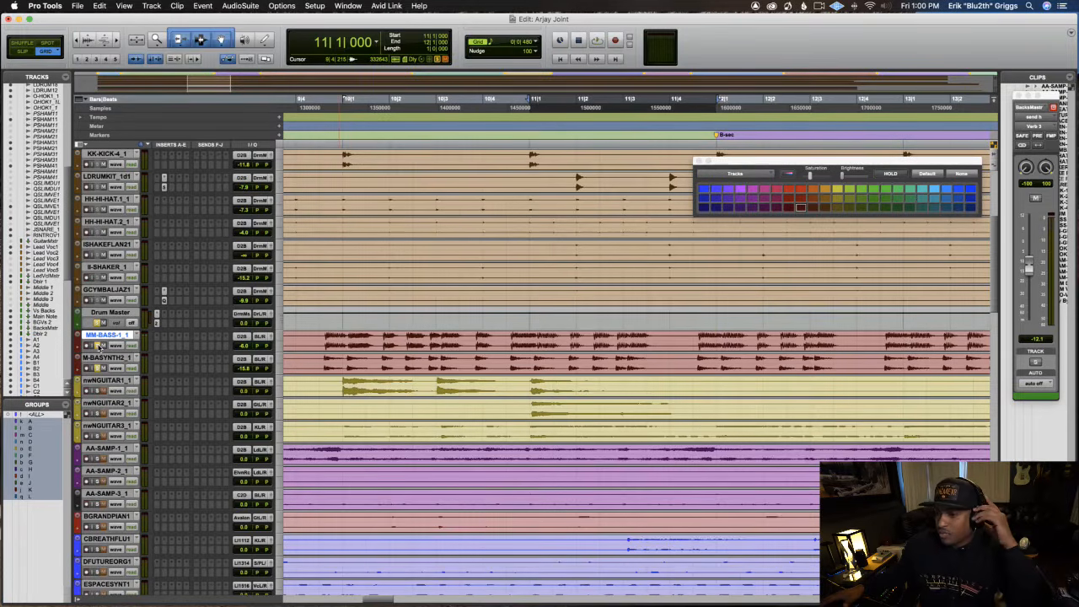
key(space)
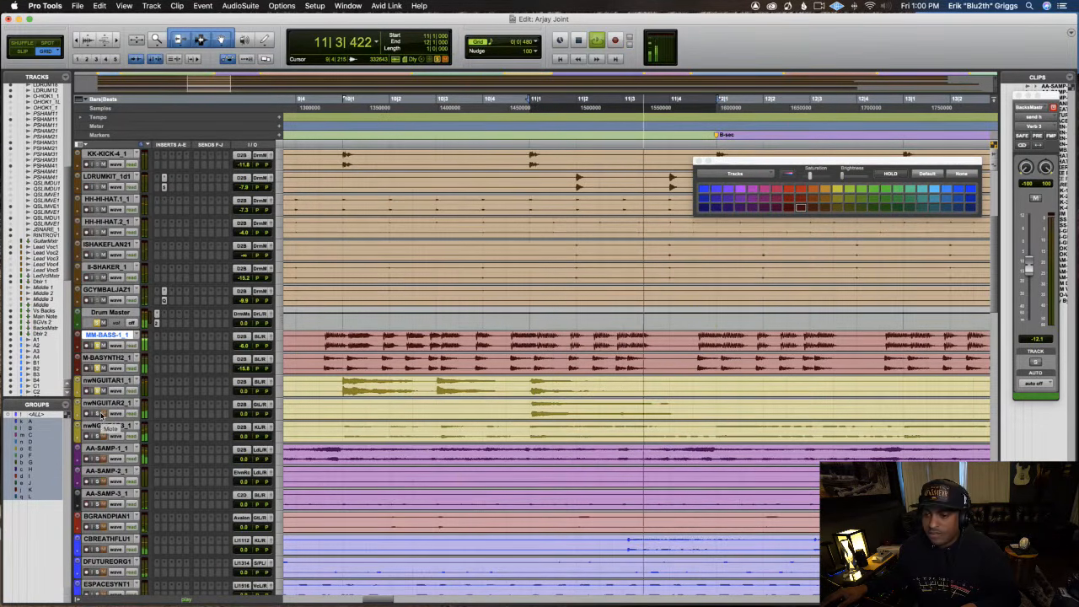
key(space)
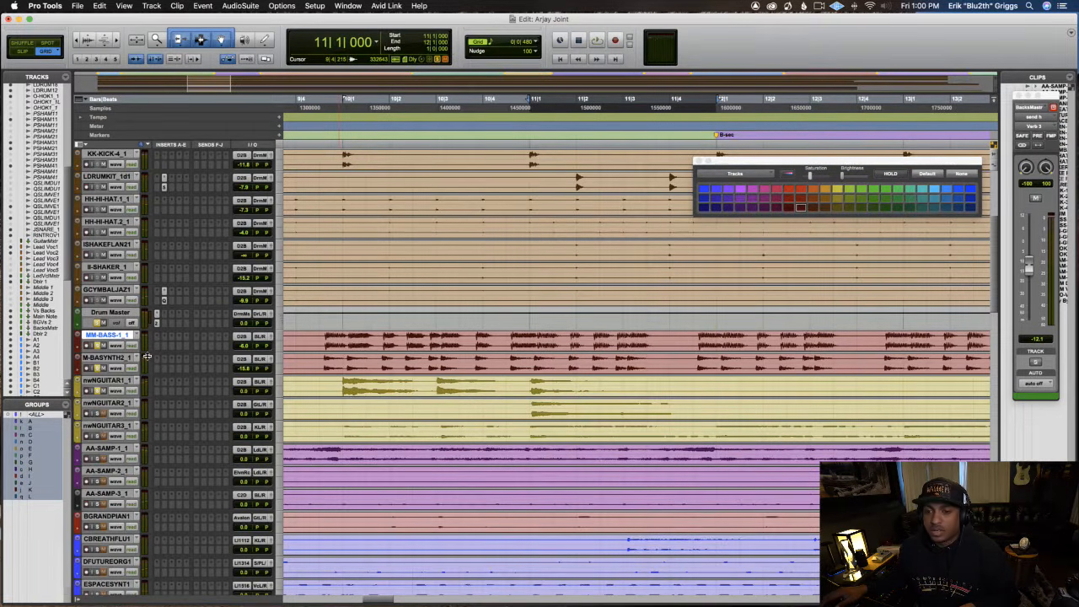
Set the inputs of all tracks to no input, leaving only the first guitar track selected.
alt+click(107, 291)
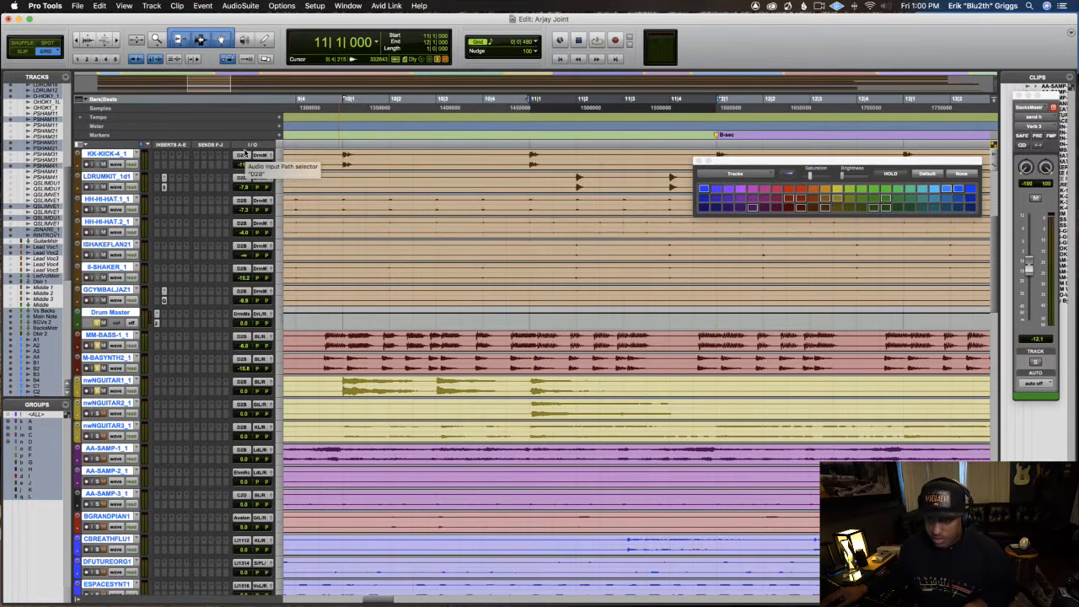
click(243, 155)
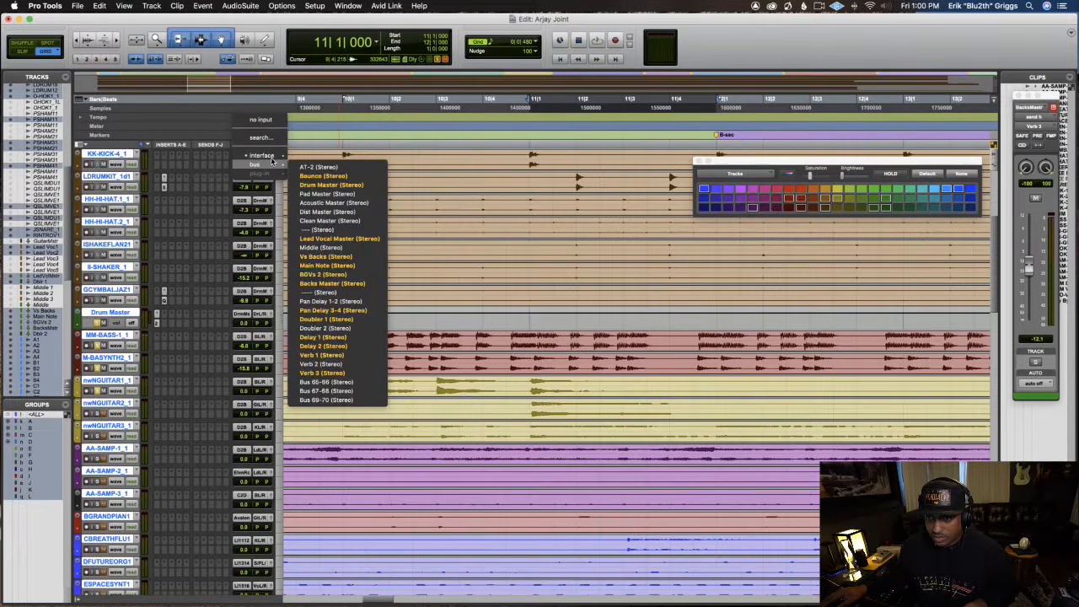
click(259, 124)
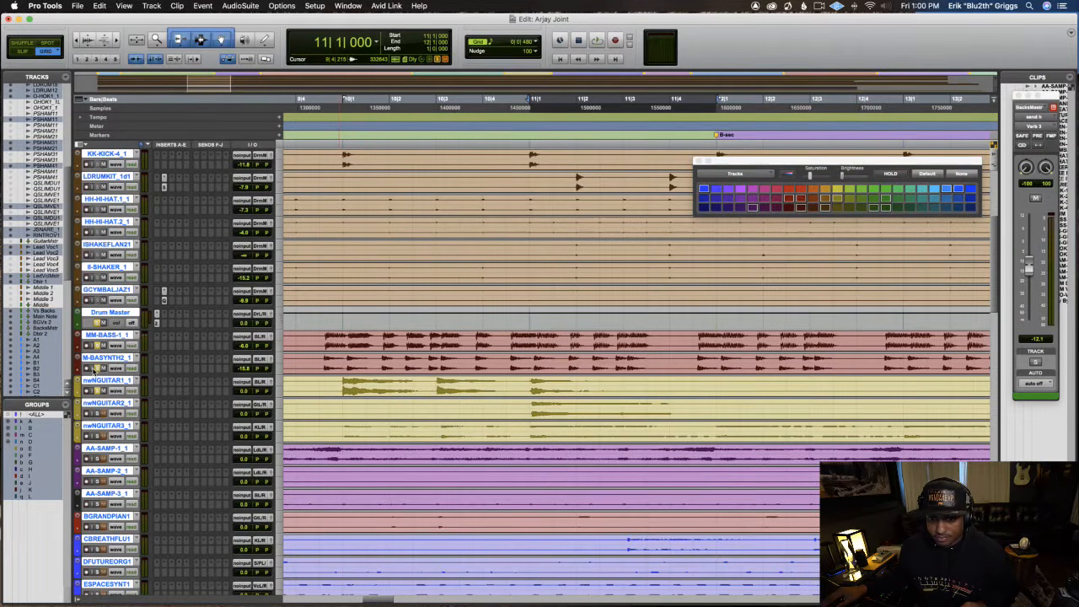
click(95, 368)
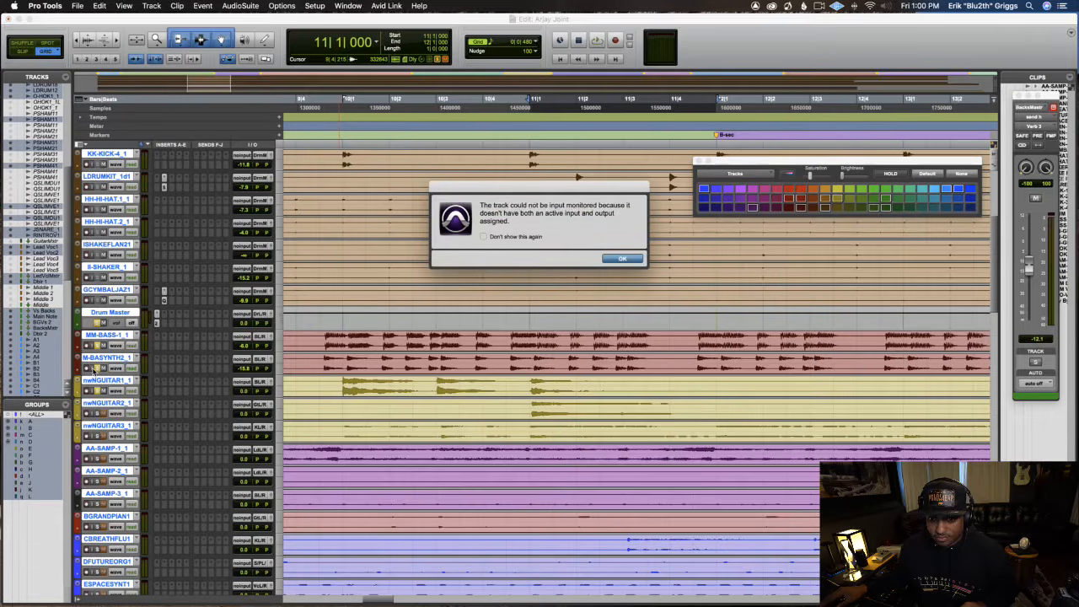
click(622, 258)
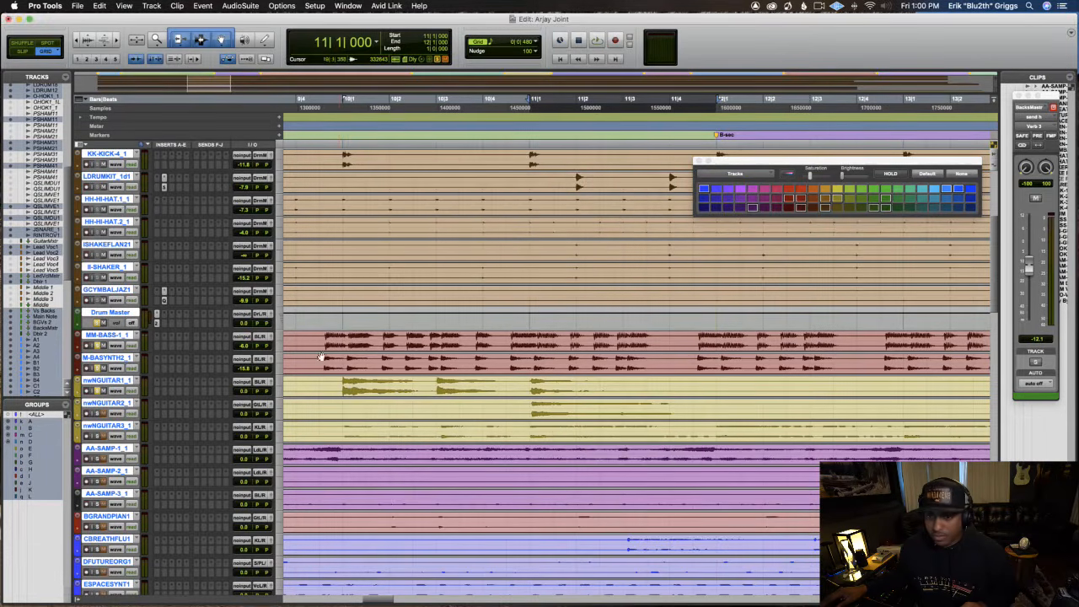
click(108, 381)
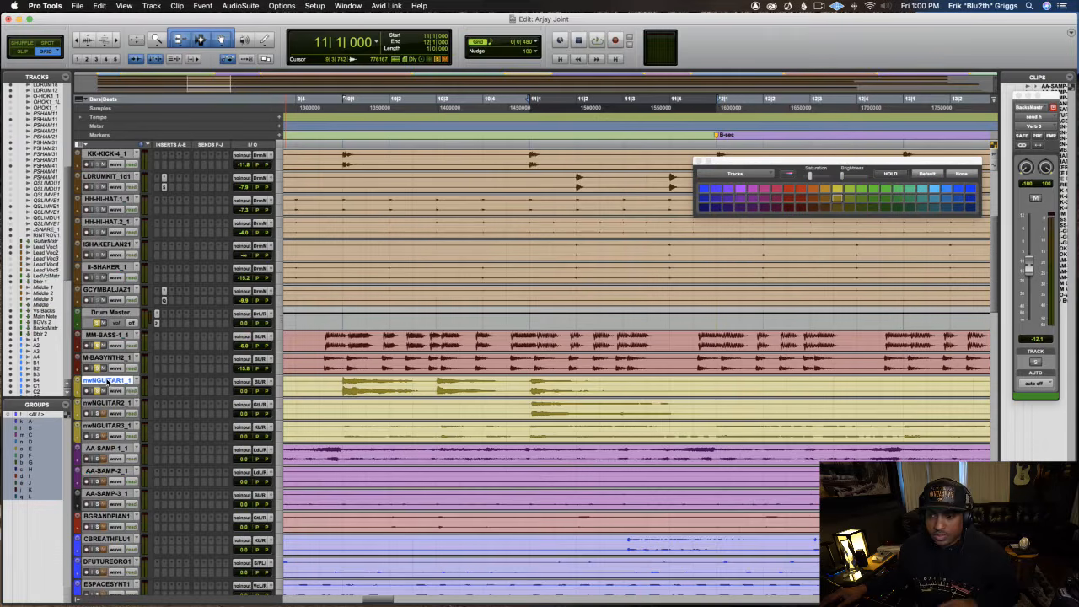
Assign the Drum Master (Stereo) bus as the Drum Master track's input again and audition the looped section.
key(space)
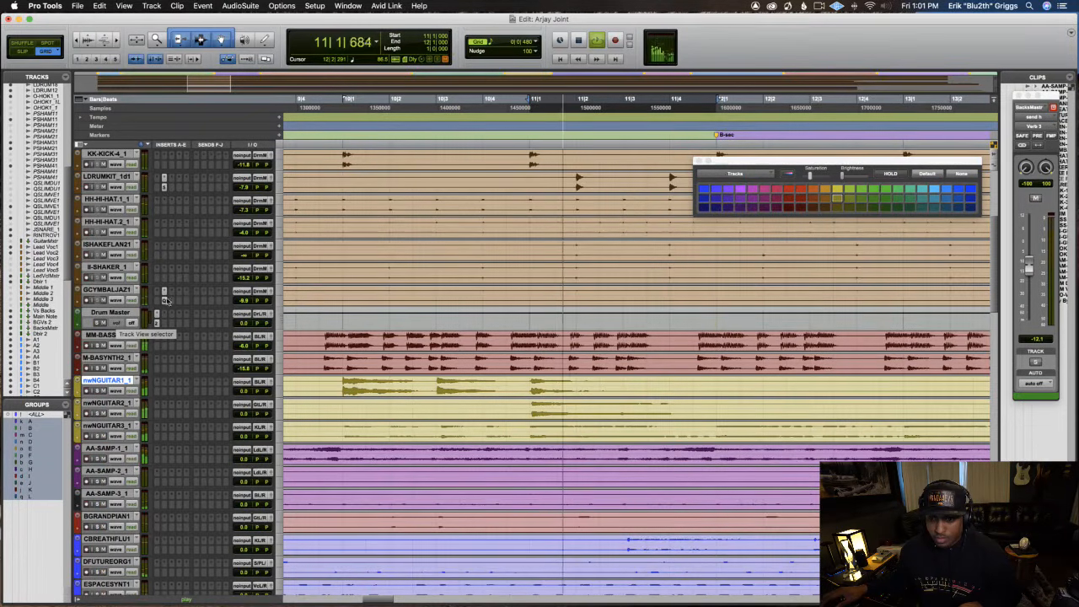
click(246, 313)
mouse_move(262, 316)
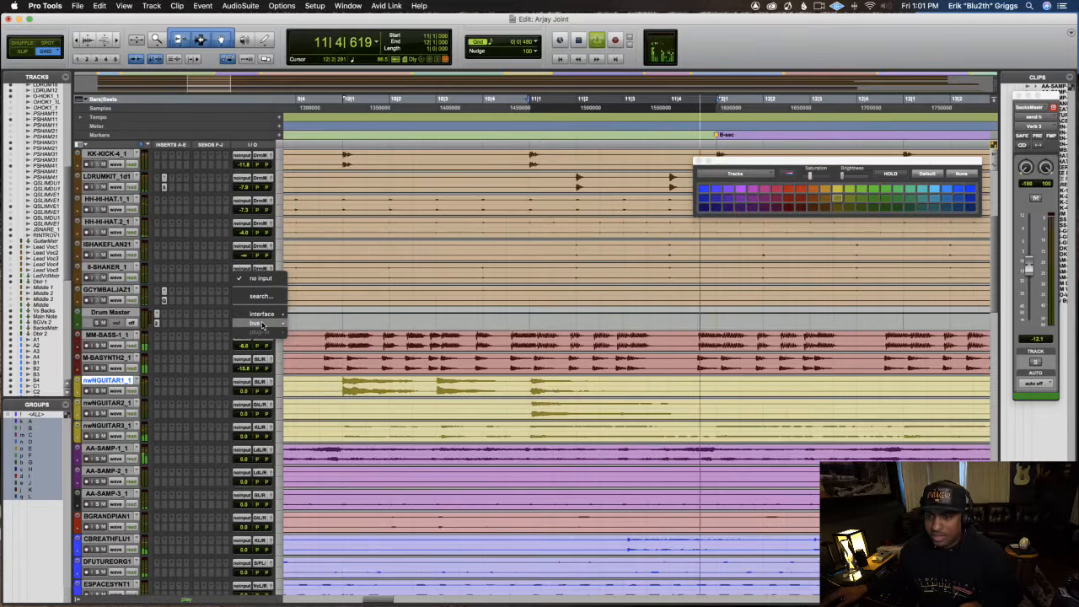
click(307, 343)
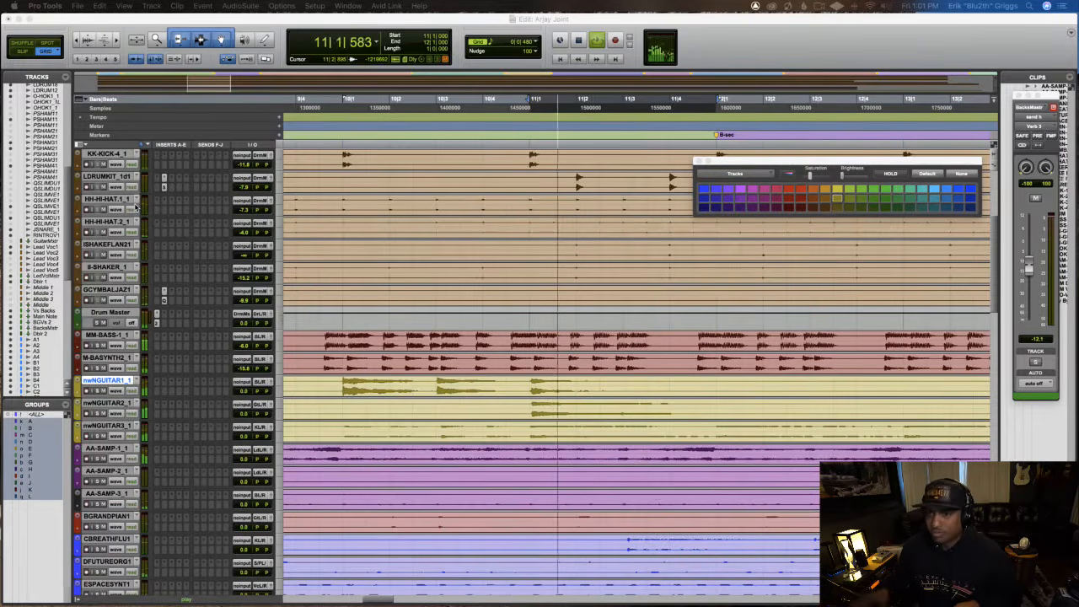
key(space)
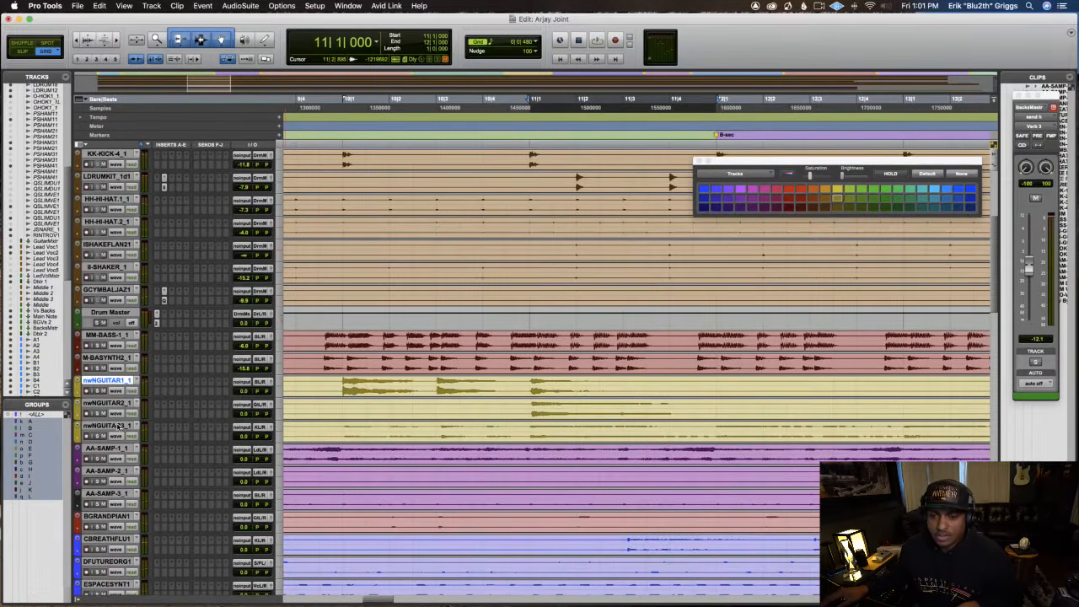
Move the three guitar tracks below AA-SAMP-2_1 and play the looped section.
drag(116, 381, 116, 455)
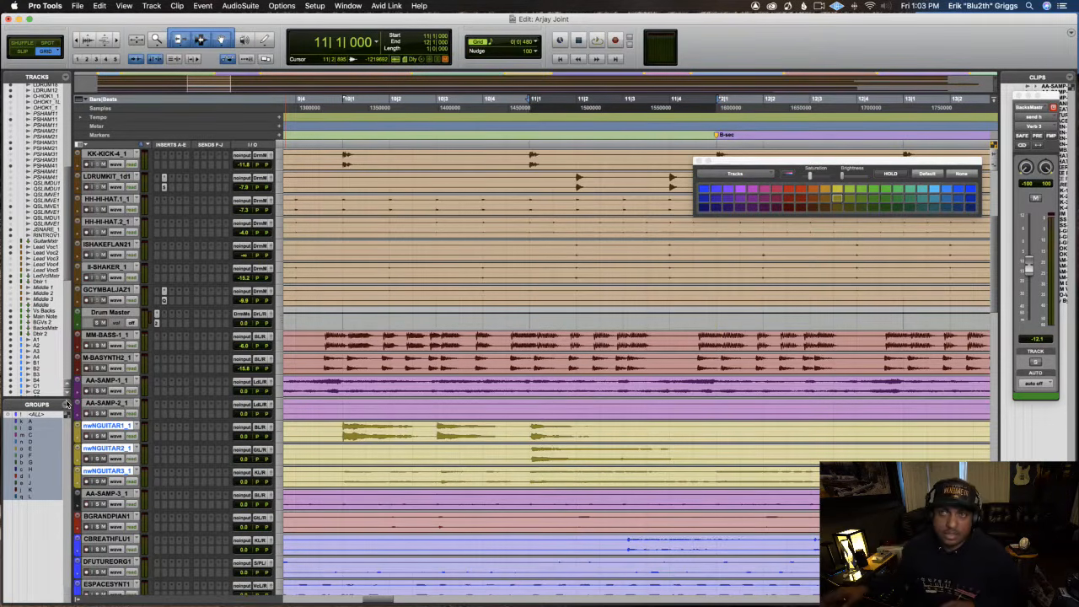
key(space)
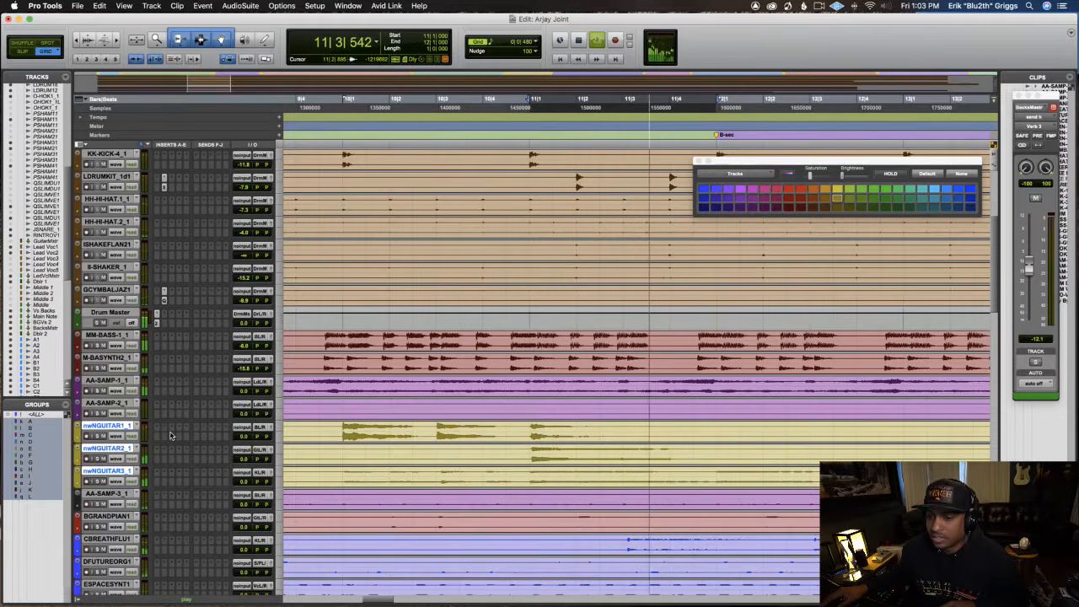
scroll(157, 445, down, 6)
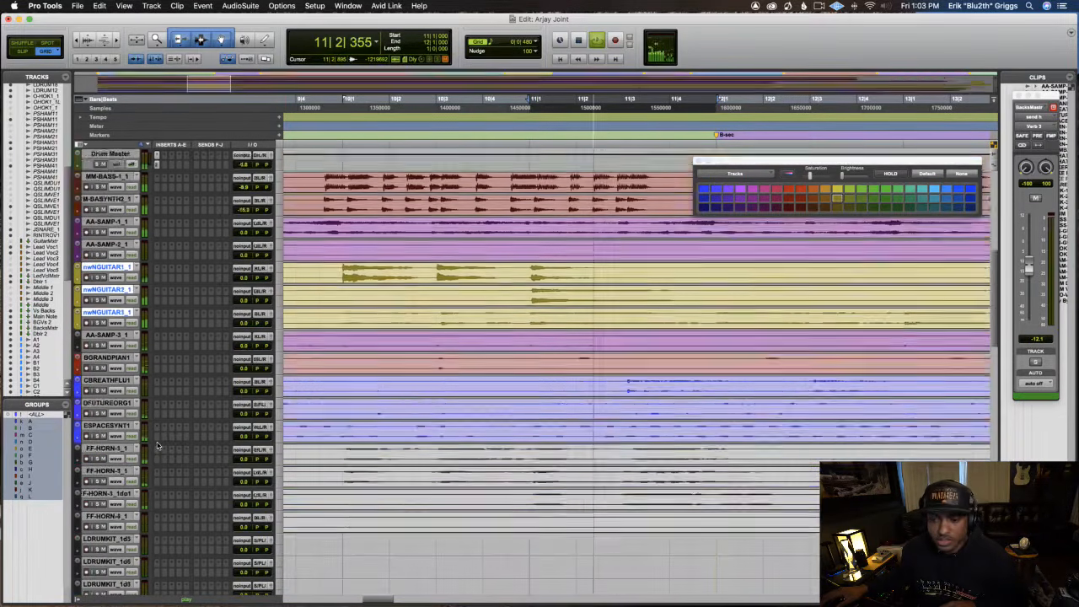
Mute the three guitar tracks while the looped section keeps playing.
scroll(135, 402, up, 1)
scroll(136, 401, up, 1)
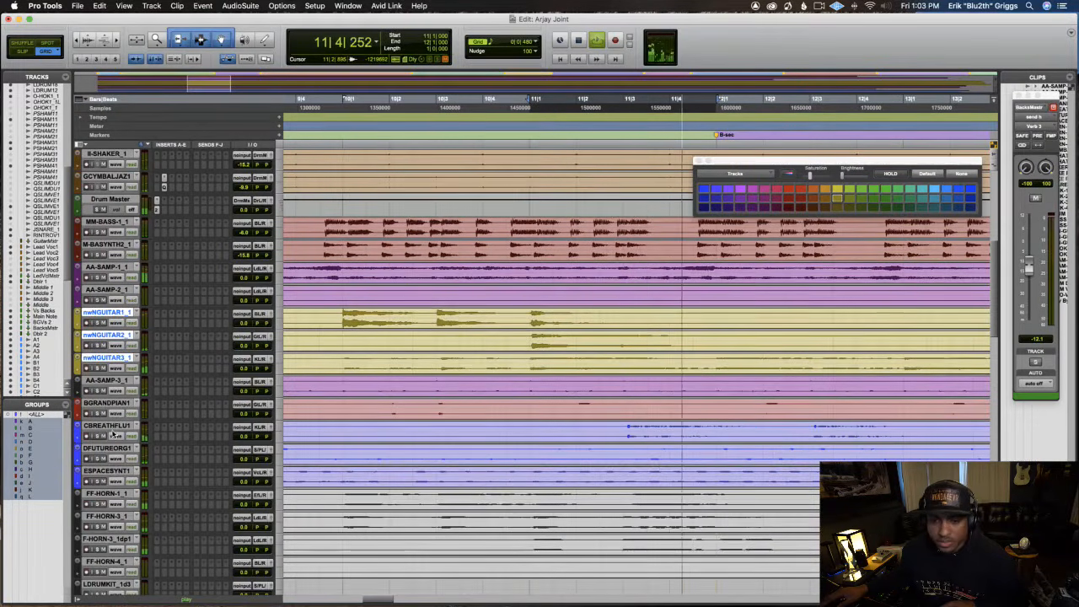
click(103, 324)
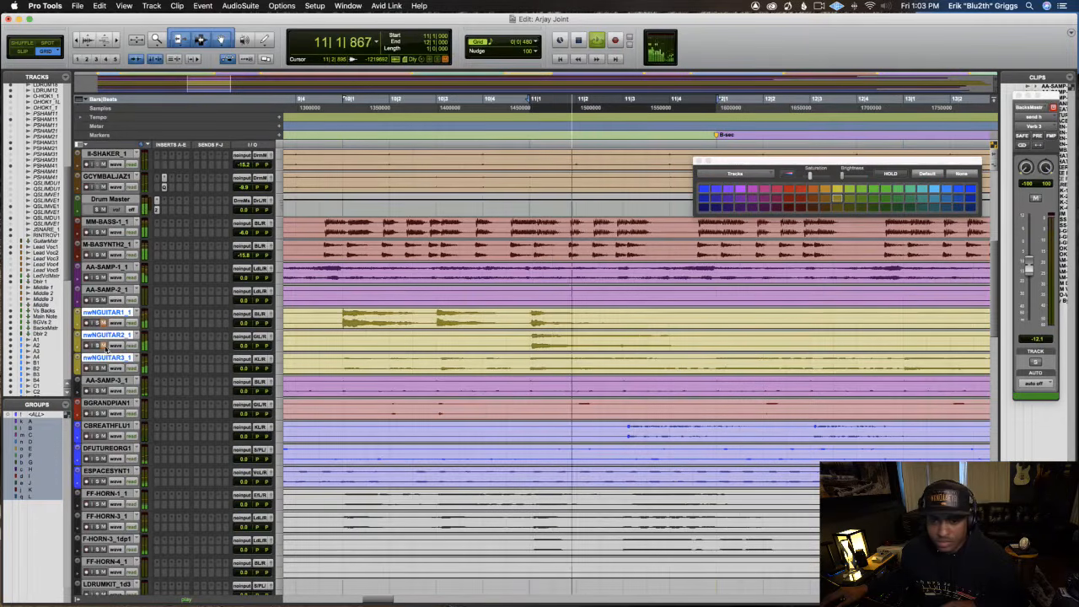
click(104, 345)
click(103, 367)
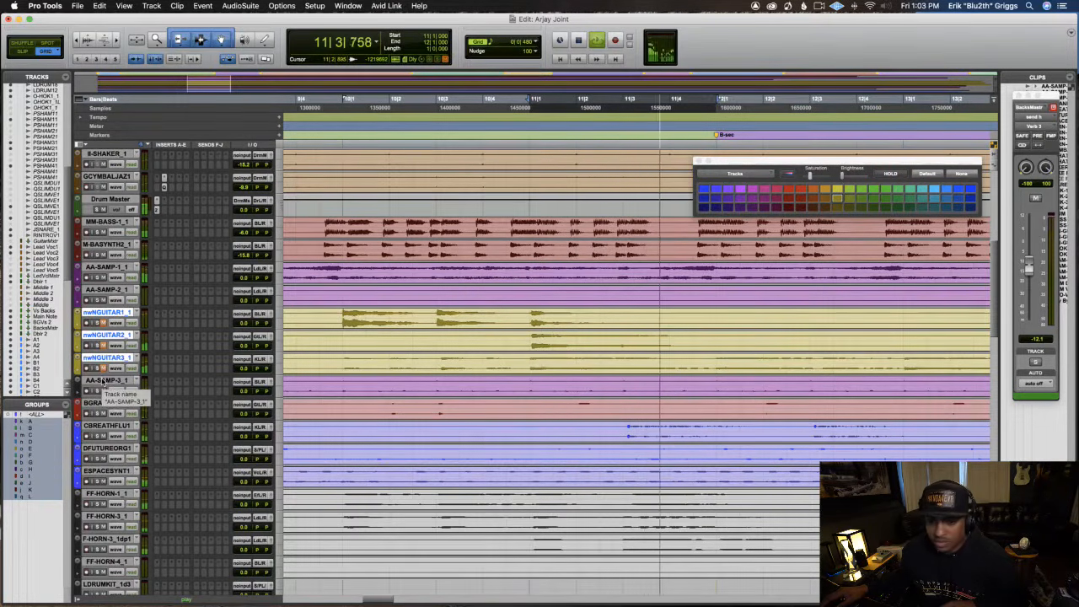
click(103, 381)
Hide and make inactive the empty tracks from LDRUMKIT_1d3 through LDRUMKIT_1d8.
scroll(107, 438, down, 5)
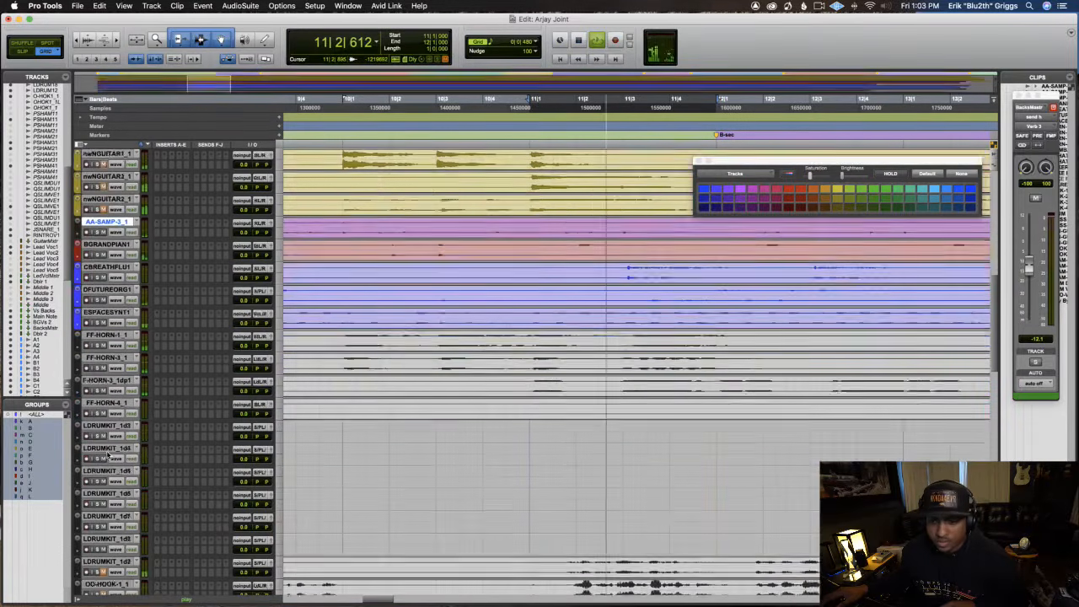
scroll(107, 455, down, 5)
click(106, 289)
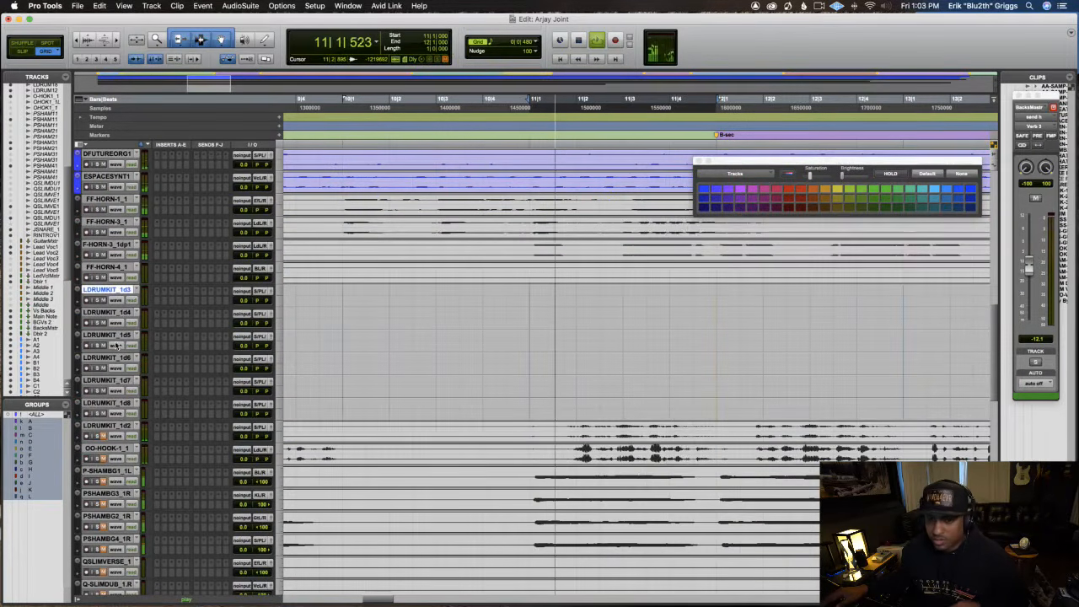
shift+click(116, 404)
right_click(116, 406)
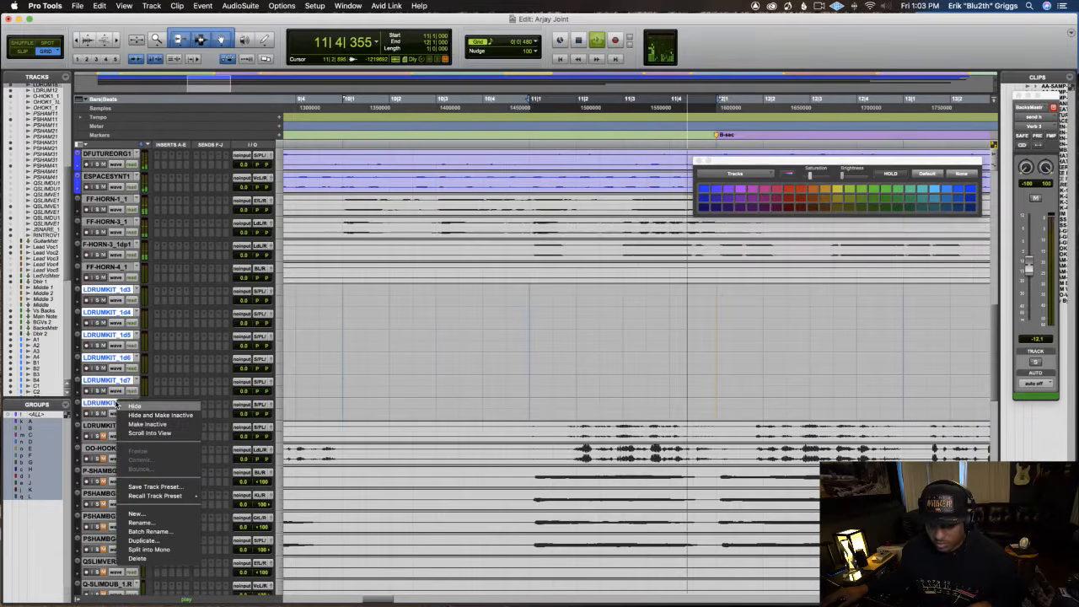
click(141, 415)
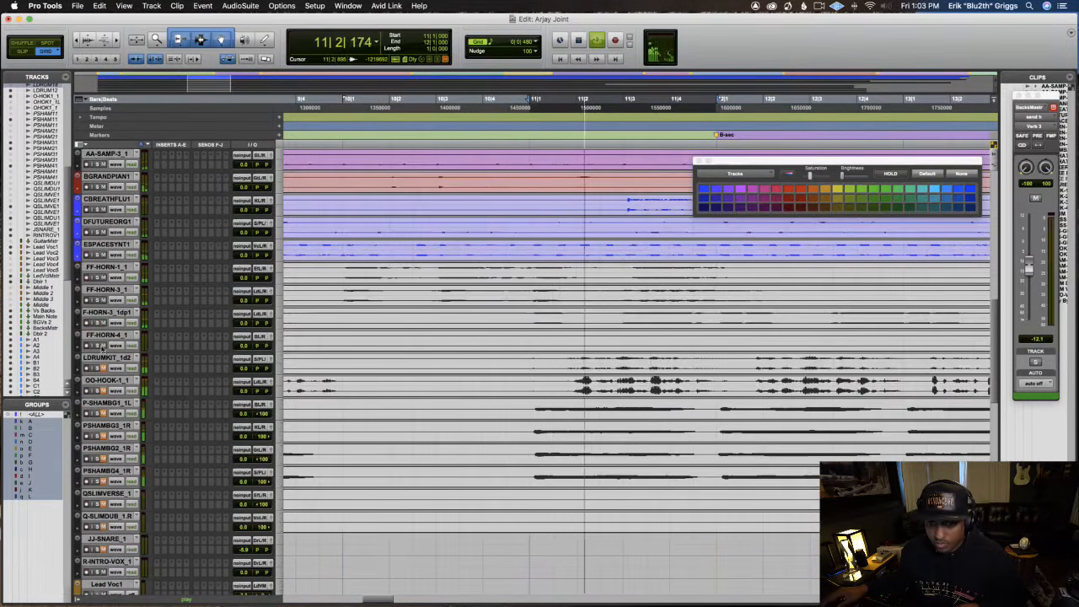
Mute all tracks from AA-SAMP-3_1 through FF-HORN-4_1.
scroll(107, 268, up, 5)
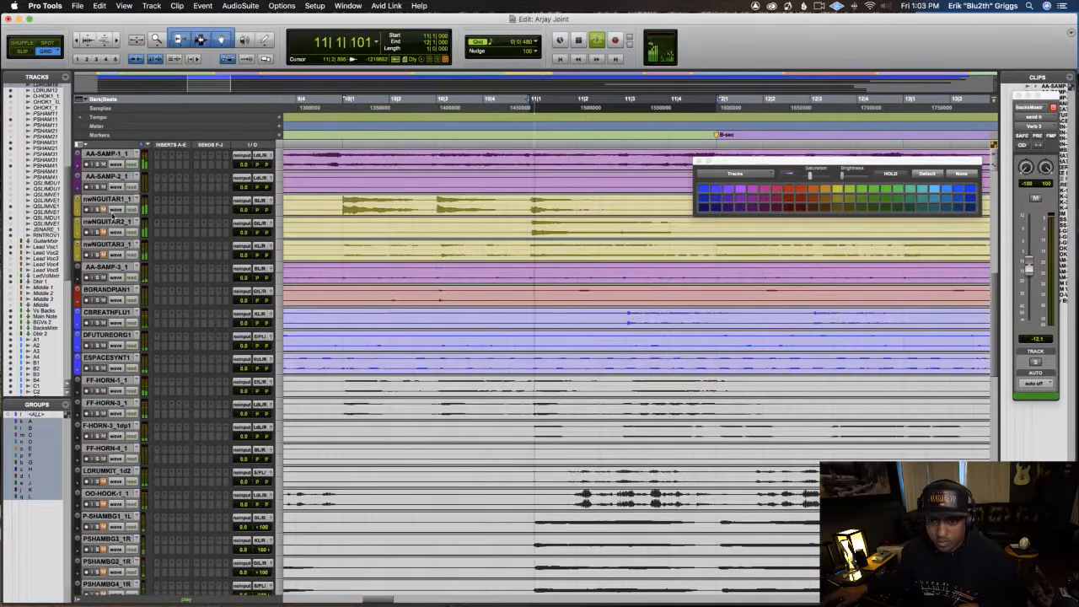
click(103, 268)
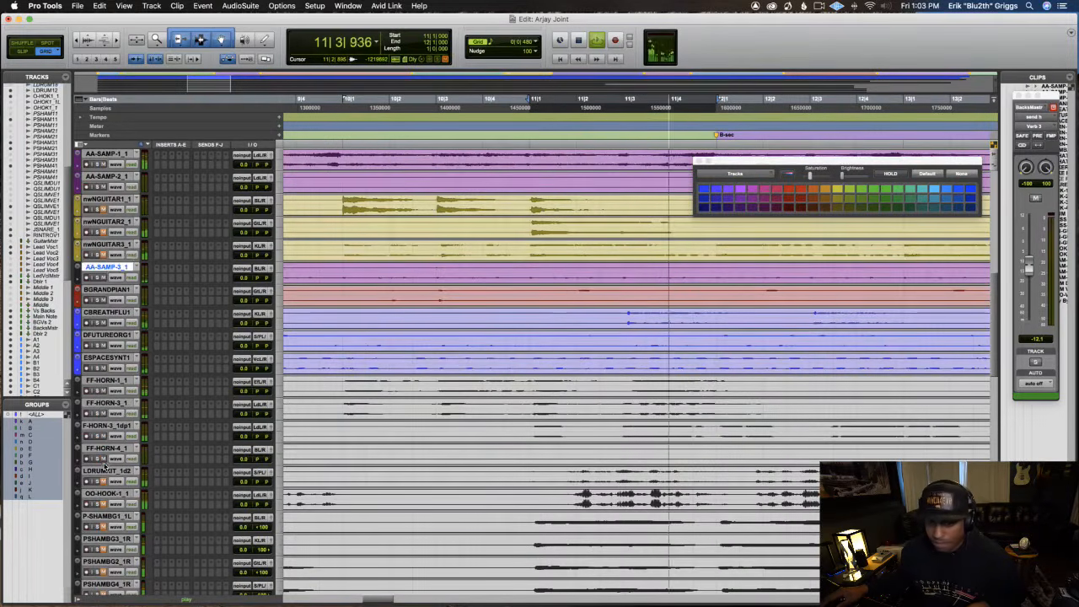
shift+click(107, 450)
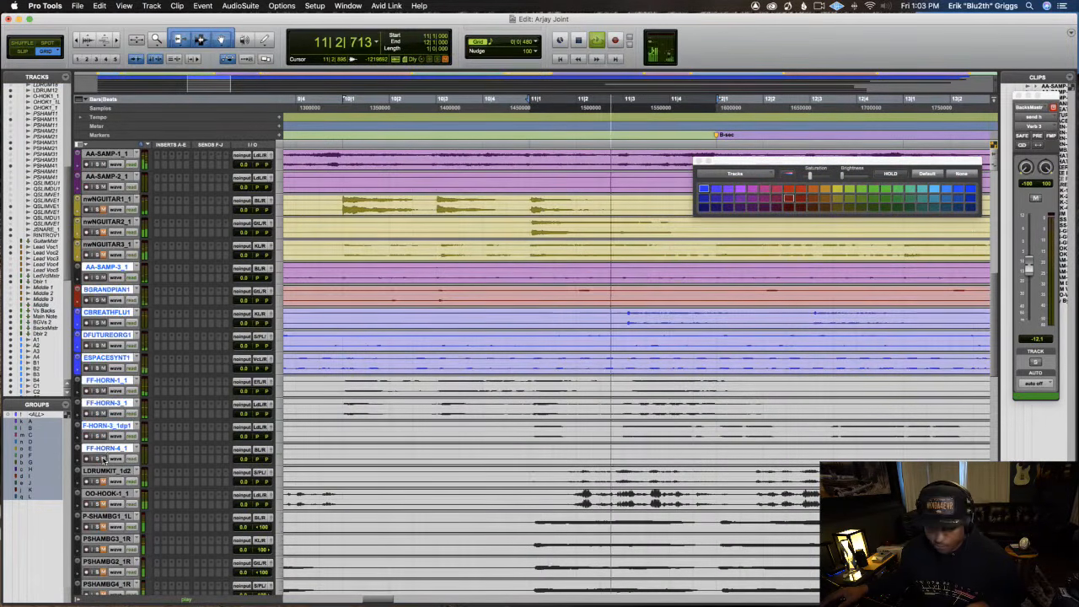
scroll(118, 368, up, 5)
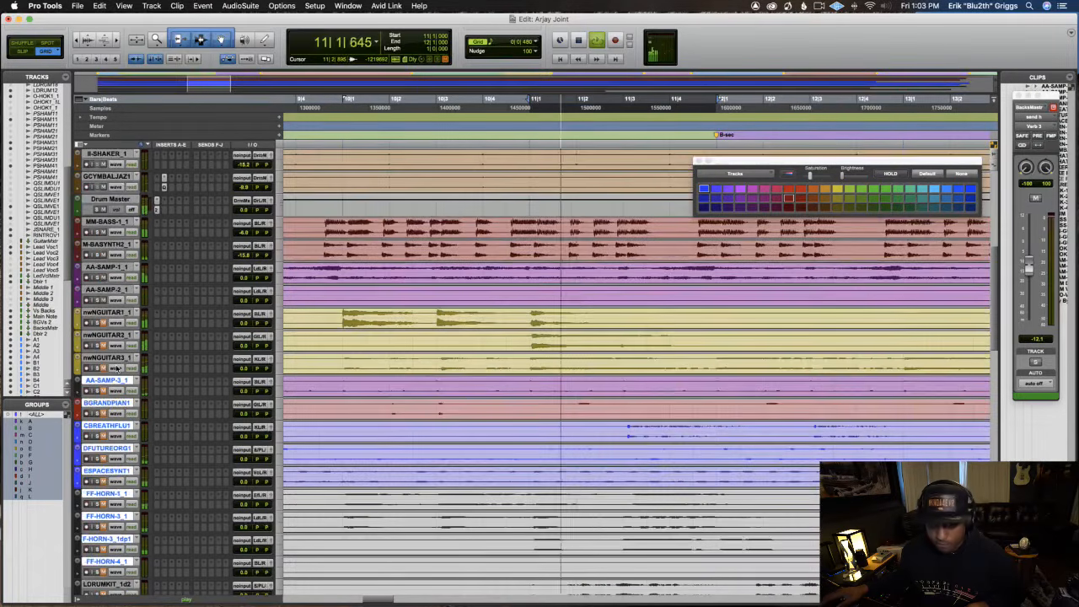
Set the AA-SAMP-1_1 track's volume to -7.9 dB against the looped drums and bass.
click(107, 267)
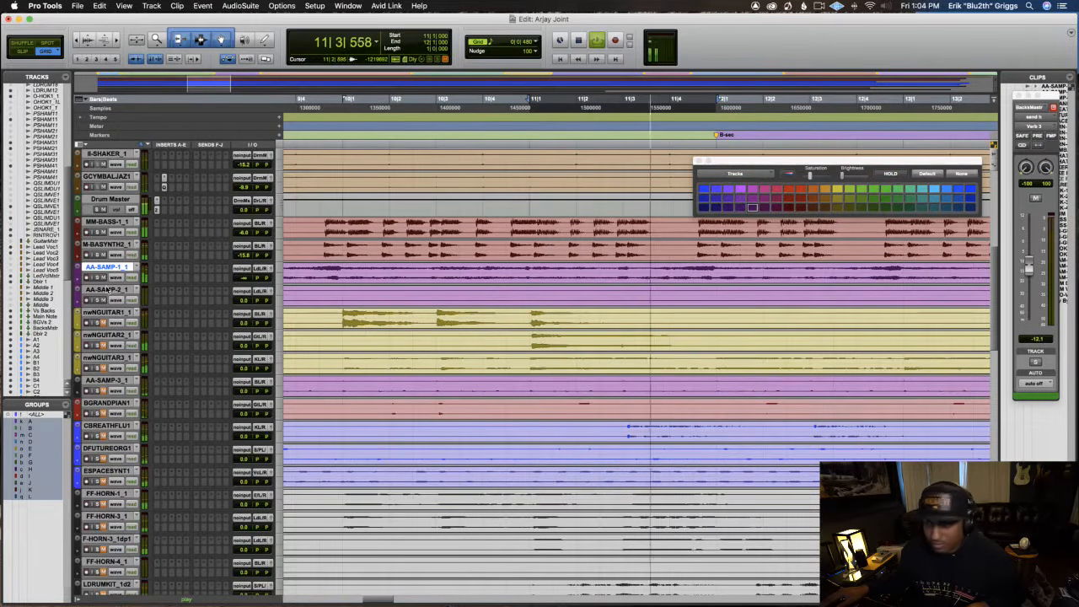
drag(243, 277, 242, 253)
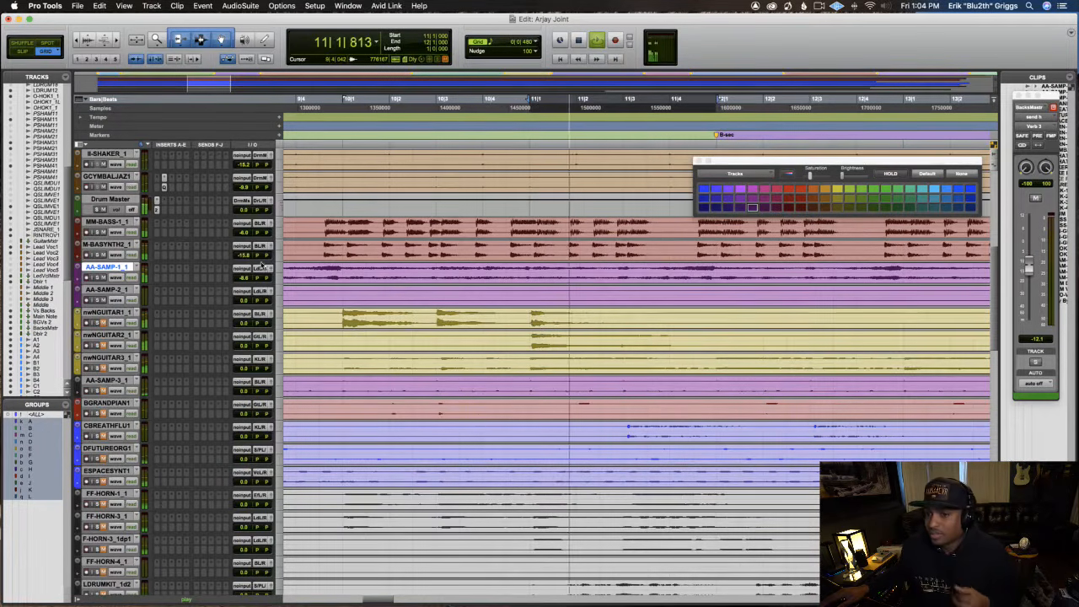
click(243, 278)
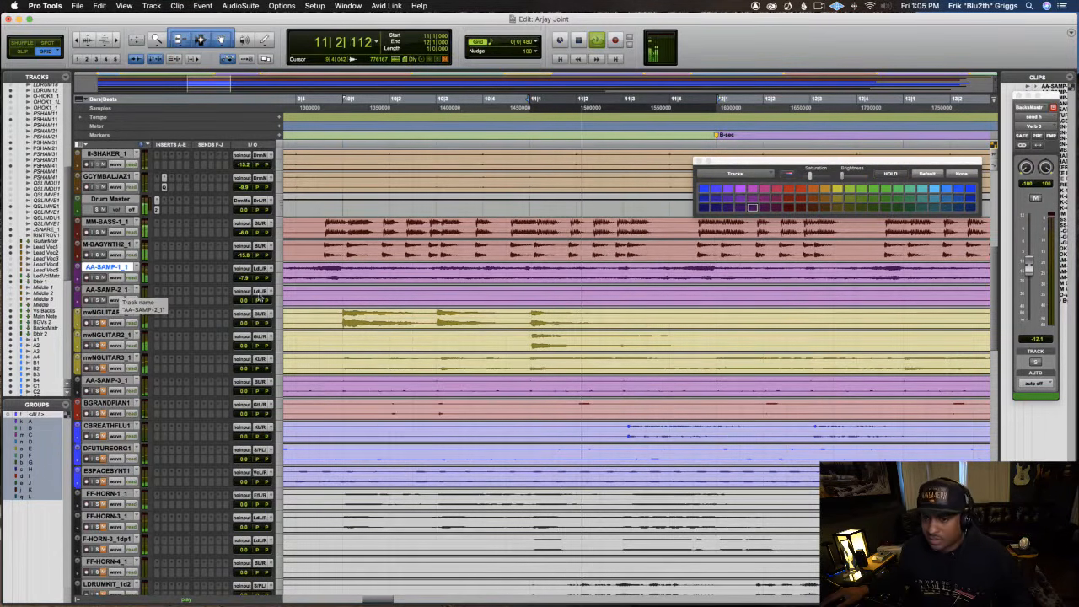
Select bars 7 to 19 across the tracks as the new loop range and start playback.
key(r)
key(r)
key(r)
key(r)
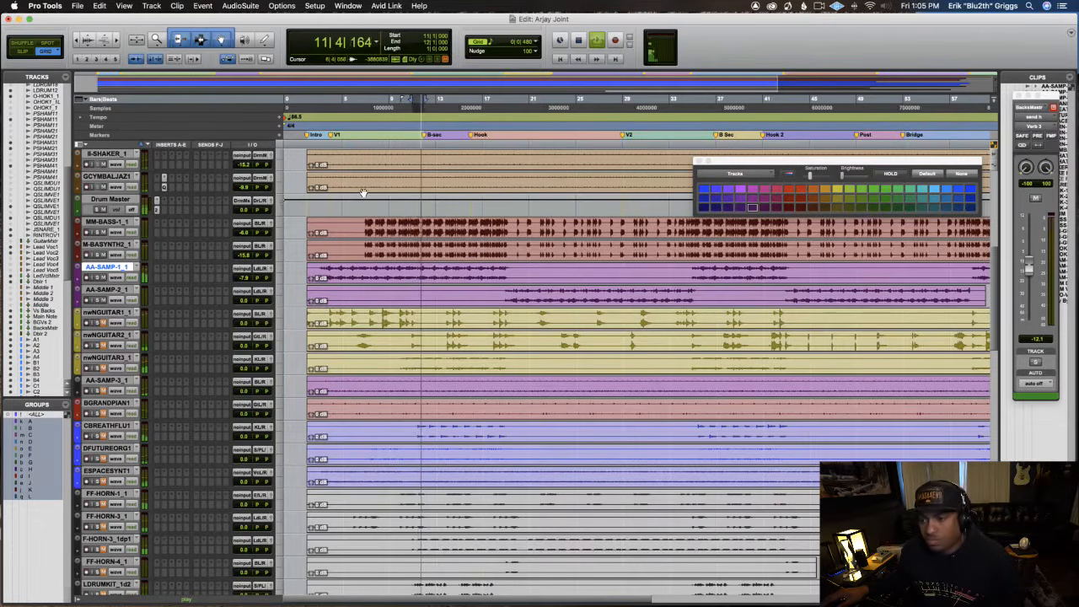
key(super+bracketright)
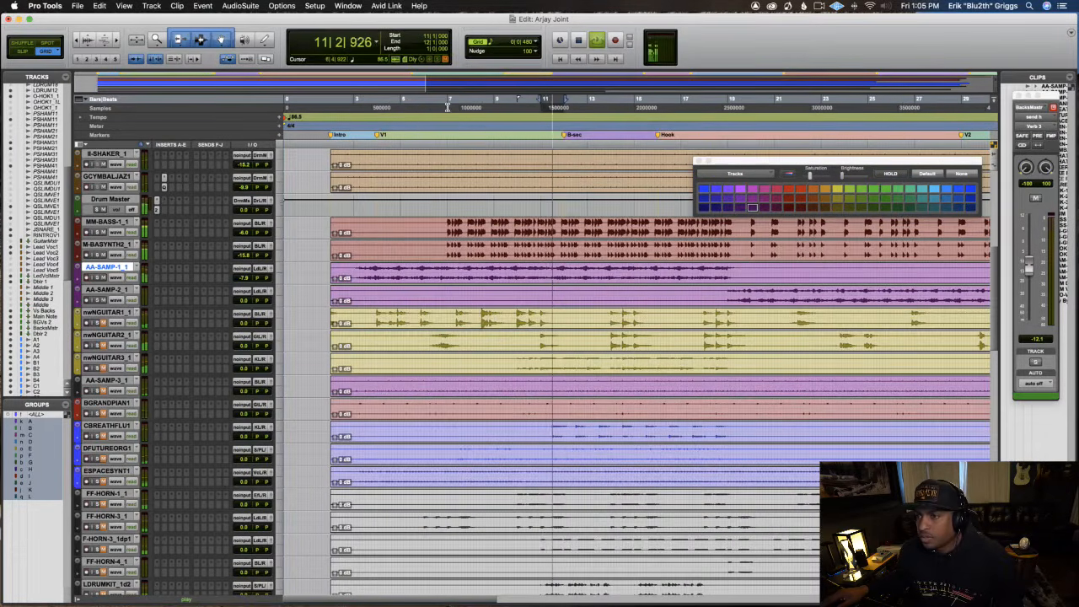
key(space)
drag(628, 116, 728, 117)
key(space)
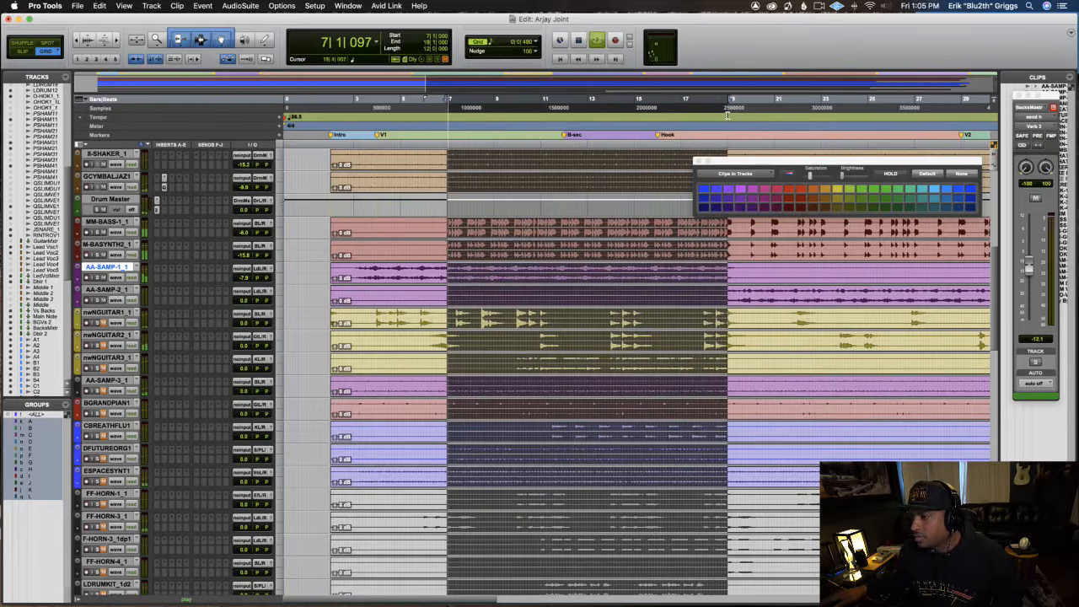
Shift the start of the loop range to bar 11 and play the shortened section.
scroll(516, 203, up, 5)
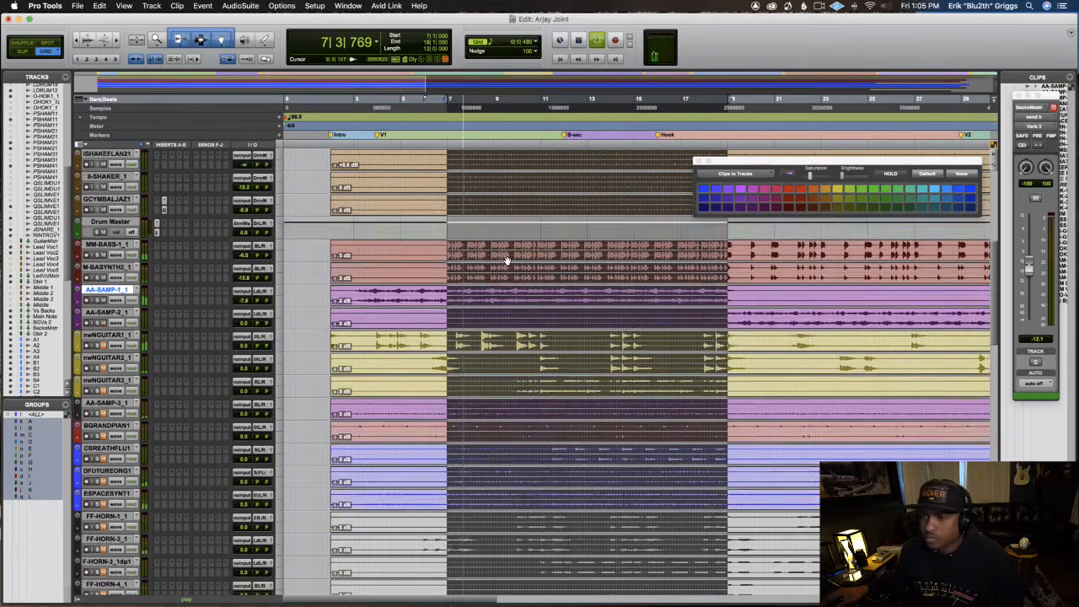
scroll(521, 175, up, 5)
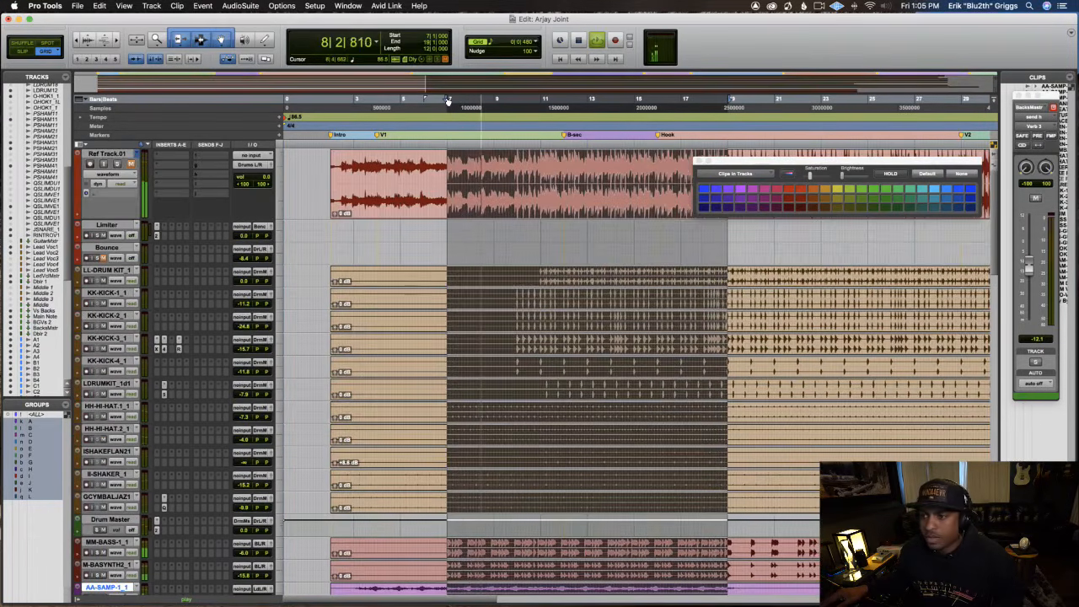
drag(447, 102, 544, 109)
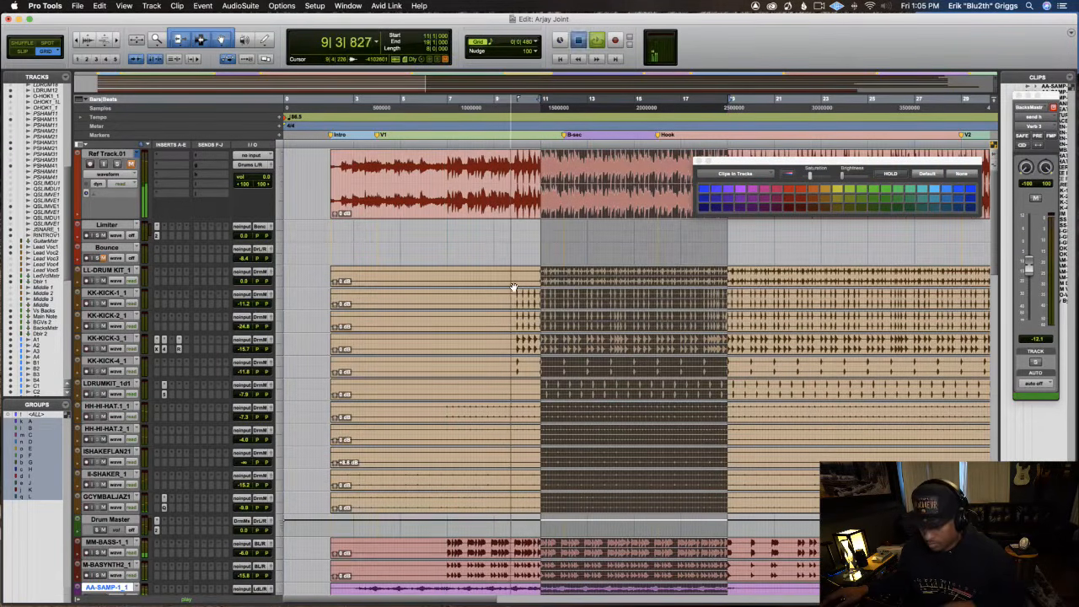
scroll(511, 291, right, 5)
scroll(508, 297, left, 4)
key(t)
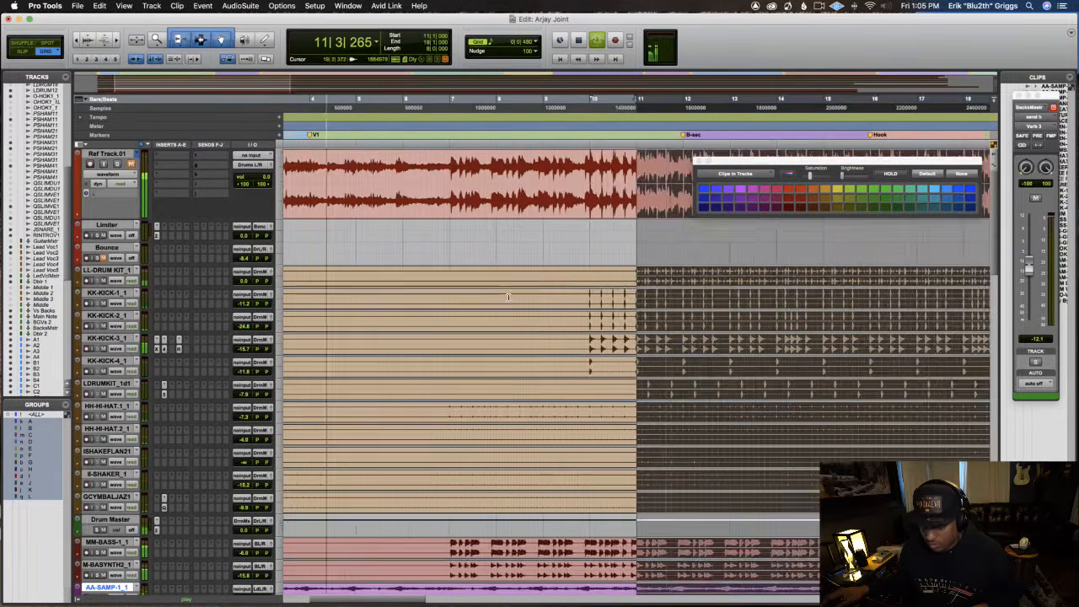
scroll(509, 297, right, 5)
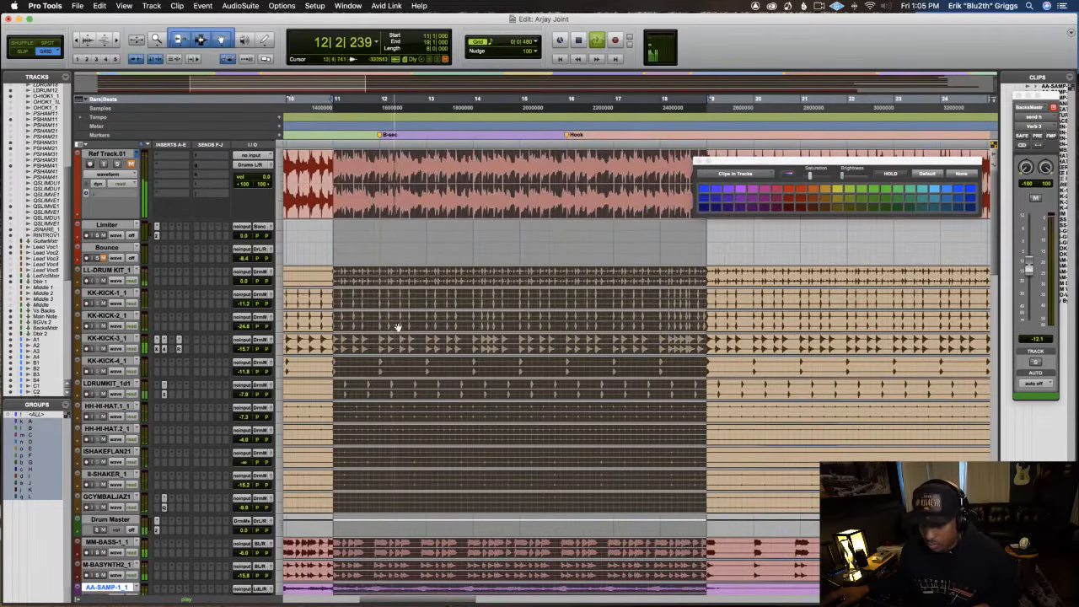
Examine the bass, sample, guitar, horn and vocal tracks across the loop range and song sections during playback.
scroll(391, 338, down, 5)
scroll(391, 337, down, 8)
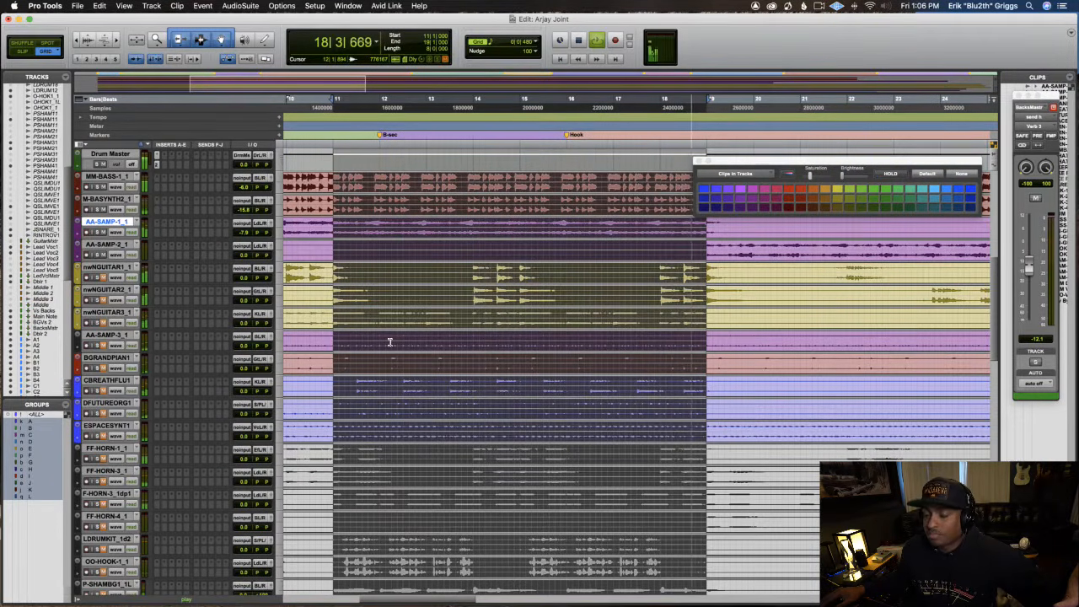
scroll(371, 362, down, 10)
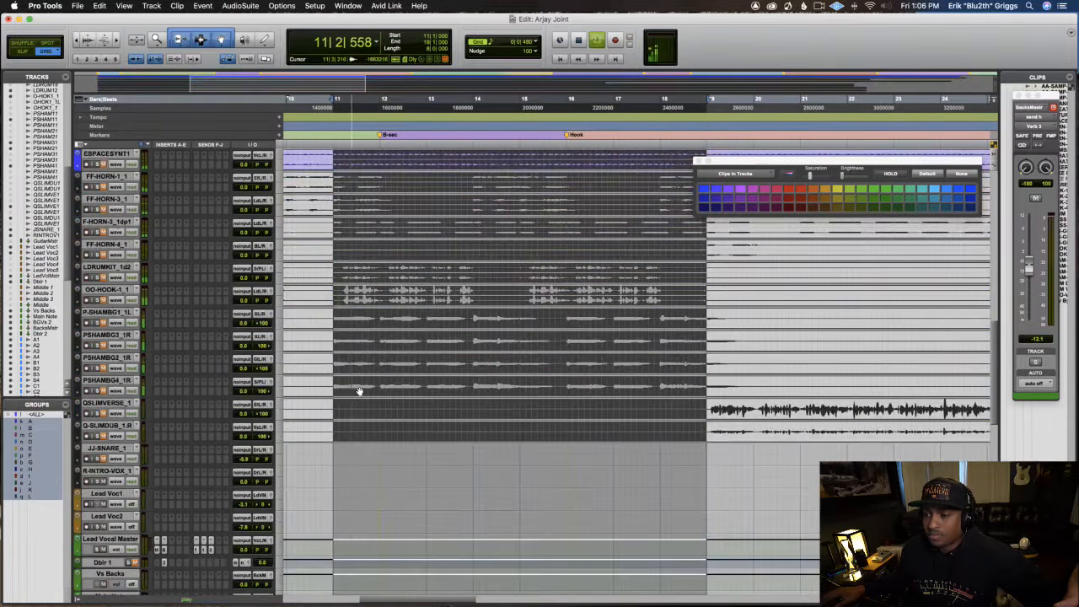
scroll(359, 391, down, 2)
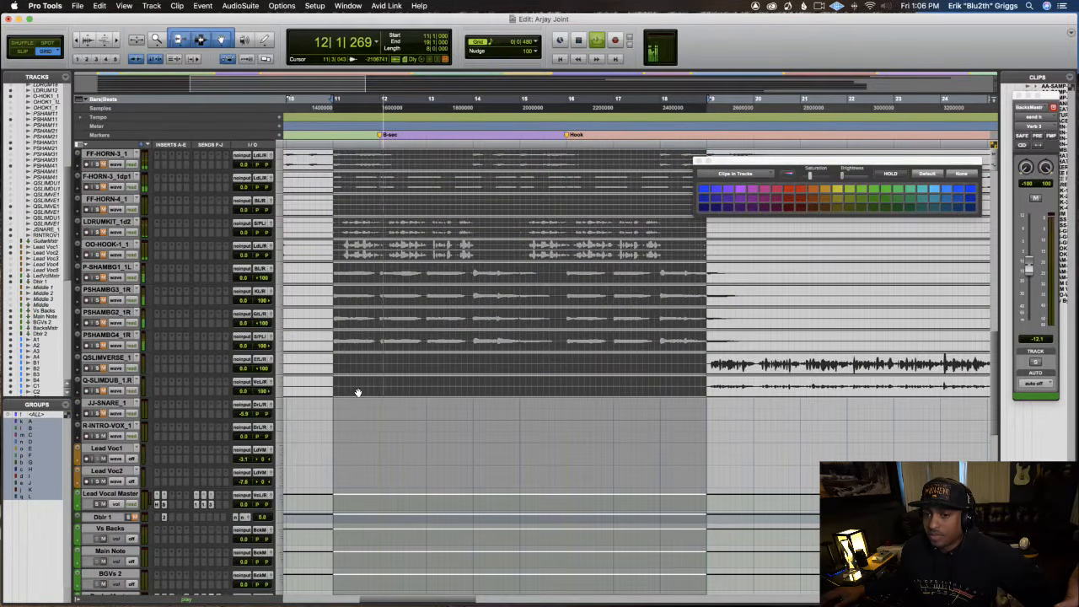
scroll(357, 392, up, 6)
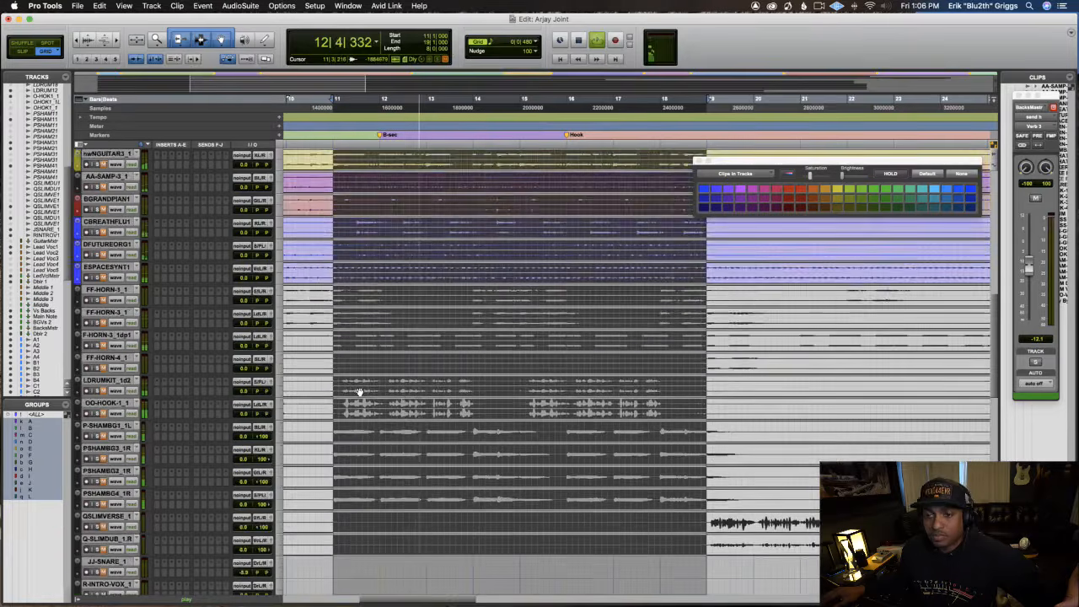
scroll(359, 391, up, 10)
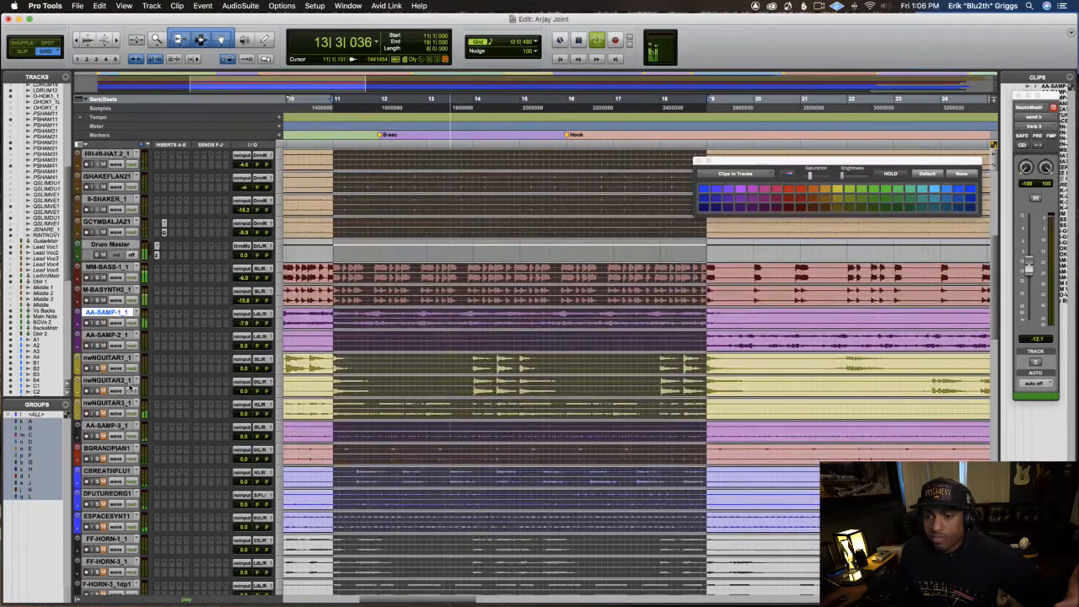
key(r)
key(r)
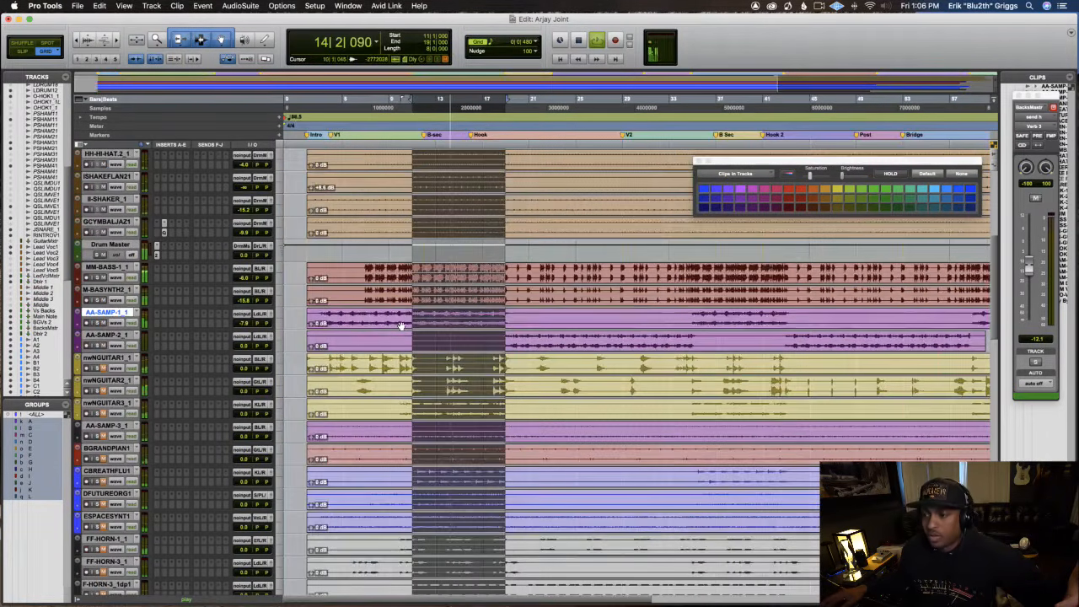
Set the volumes of AA-SAMP-2_1 and the first guitar track to -7.9 dB.
click(243, 346)
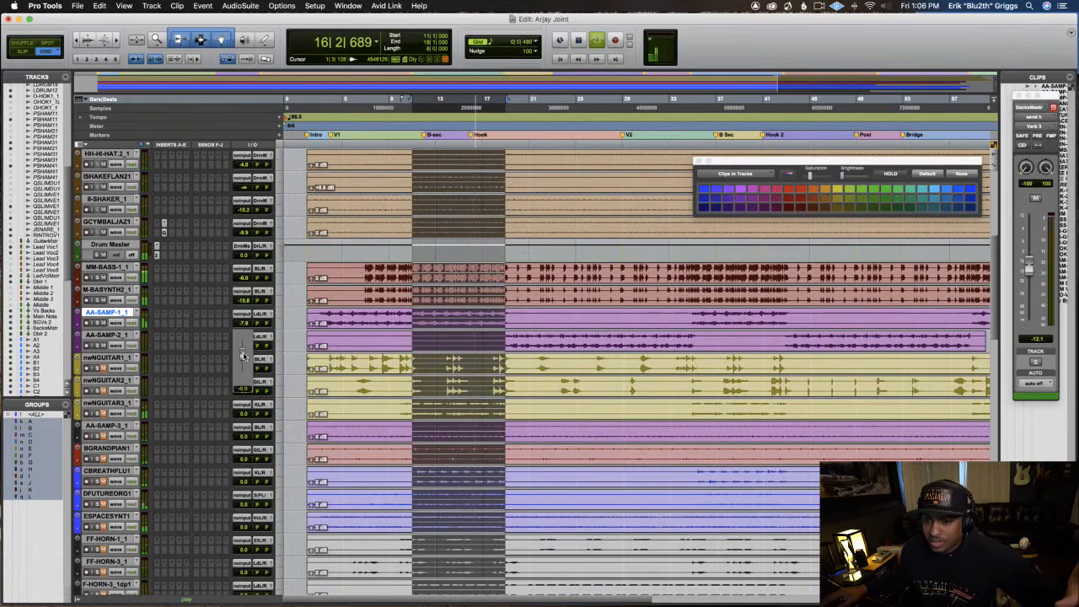
drag(244, 355, 244, 355)
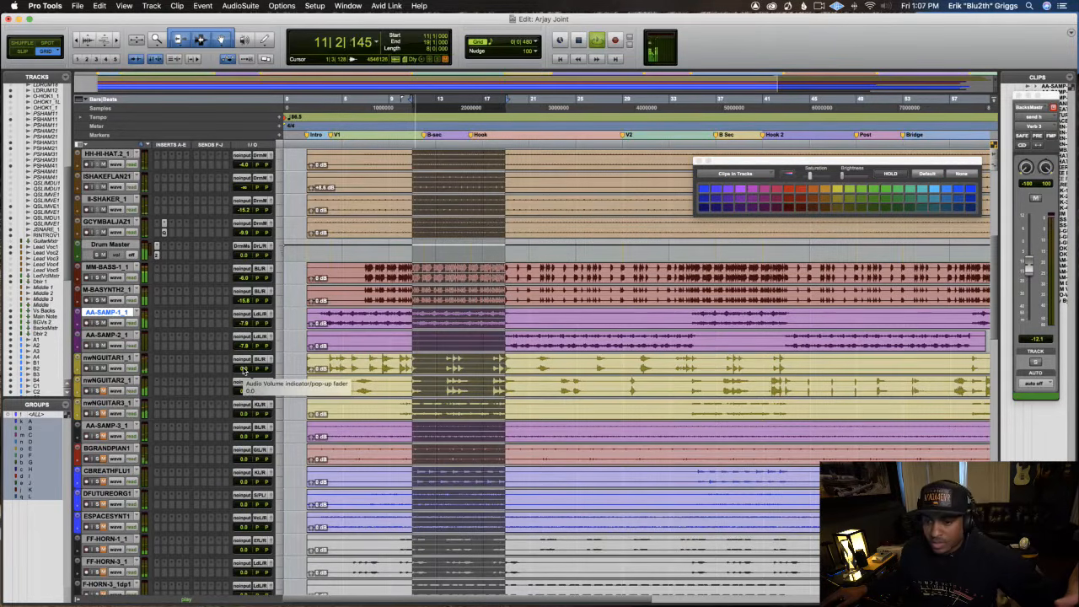
drag(243, 370, 241, 380)
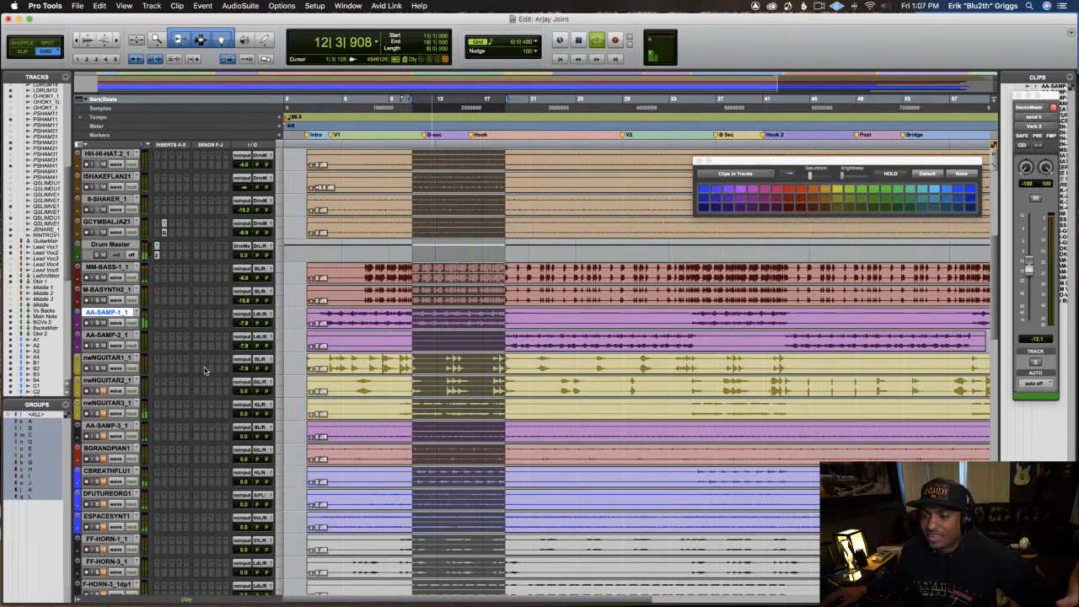
Insert the multichannel dynamics plug-in TR5 White 2A (stereo) on the first guitar track.
click(166, 371)
mouse_move(207, 369)
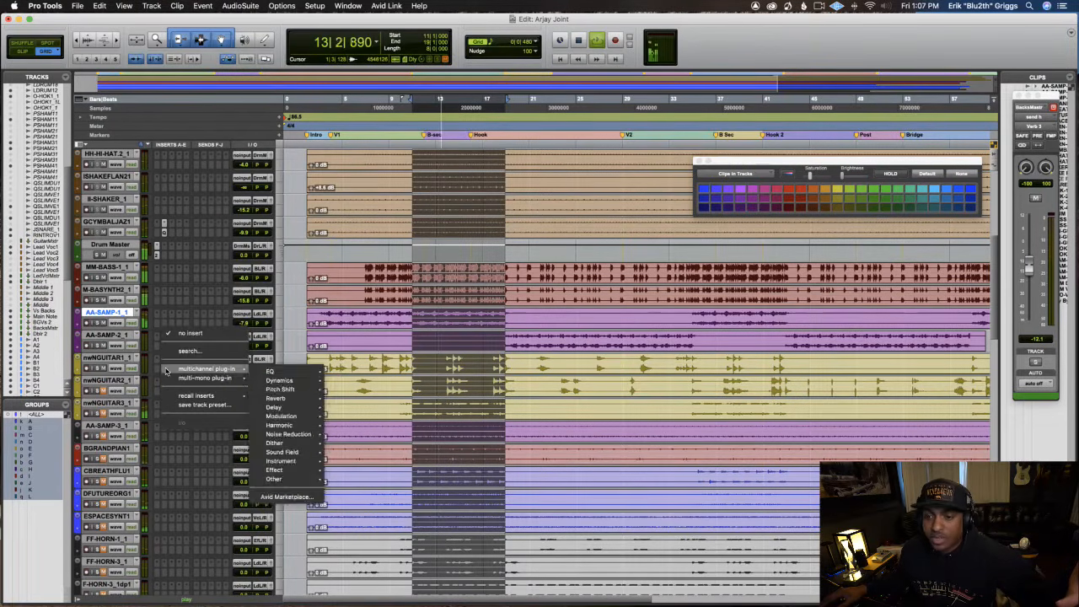
mouse_move(274, 375)
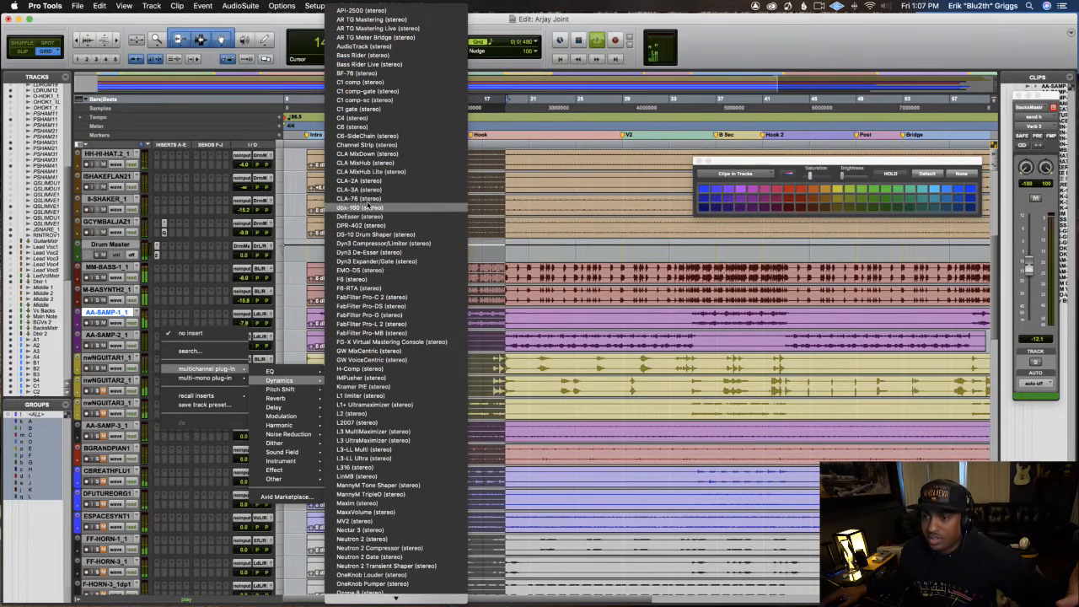
mouse_move(403, 600)
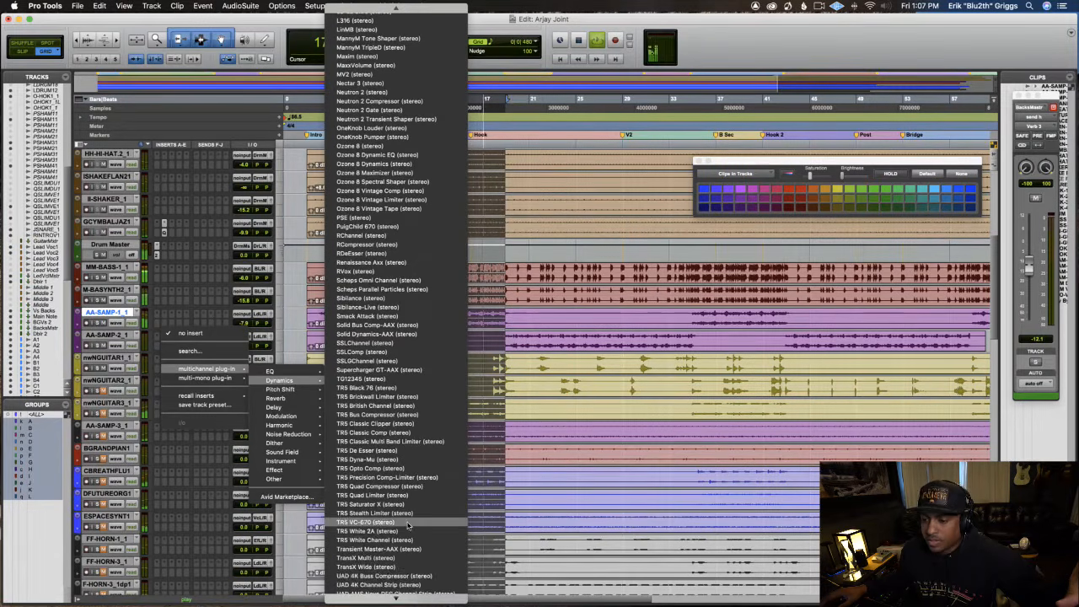
click(404, 532)
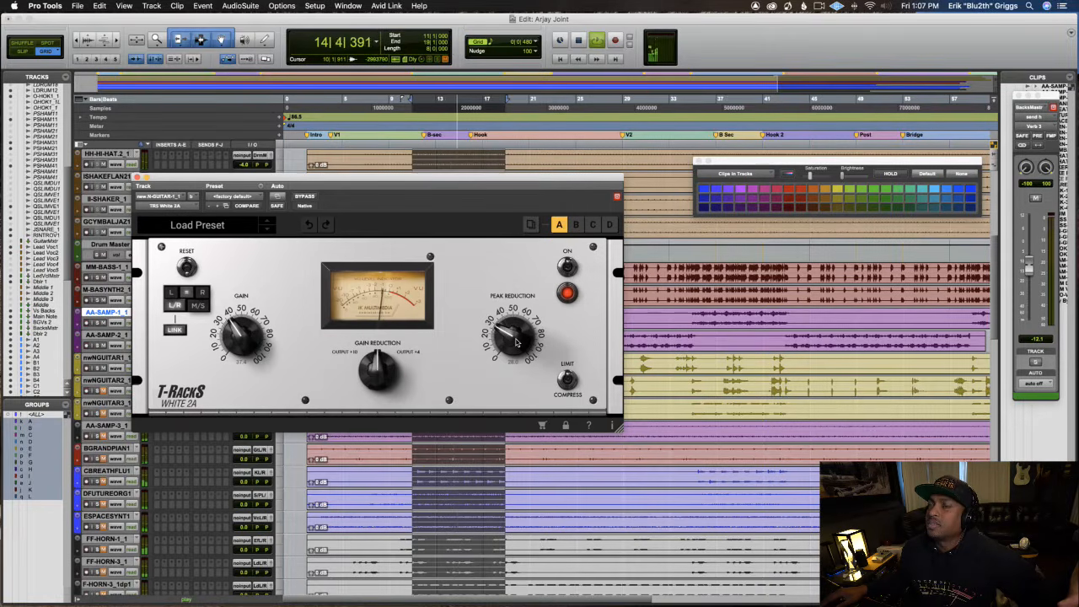
Raise the peak reduction slightly on the first guitar track's TR5 White 2A compressor and recheck its settings during playback.
drag(512, 339, 509, 329)
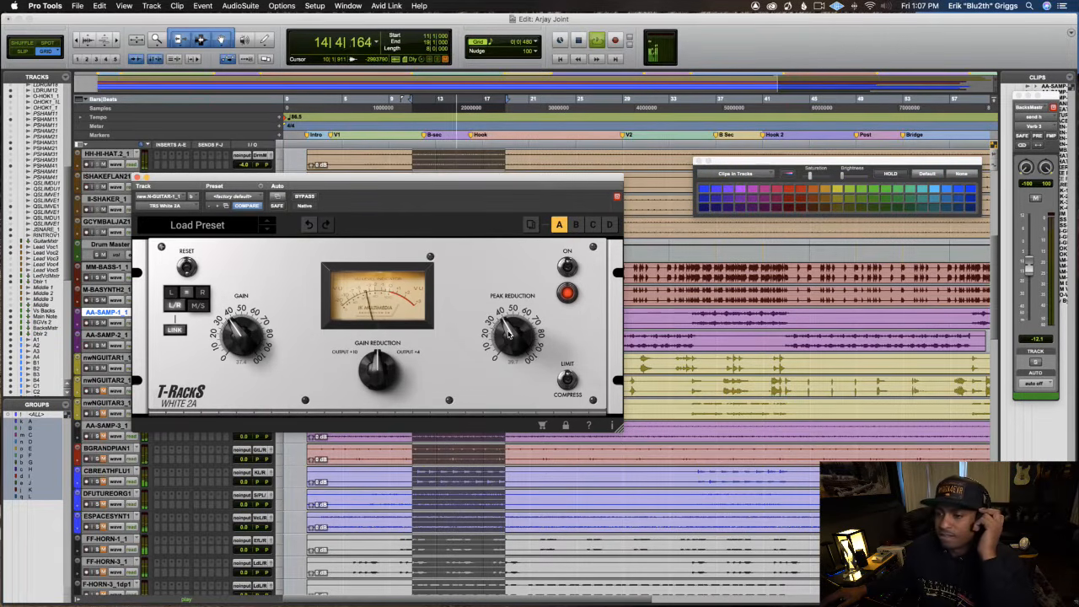
click(137, 176)
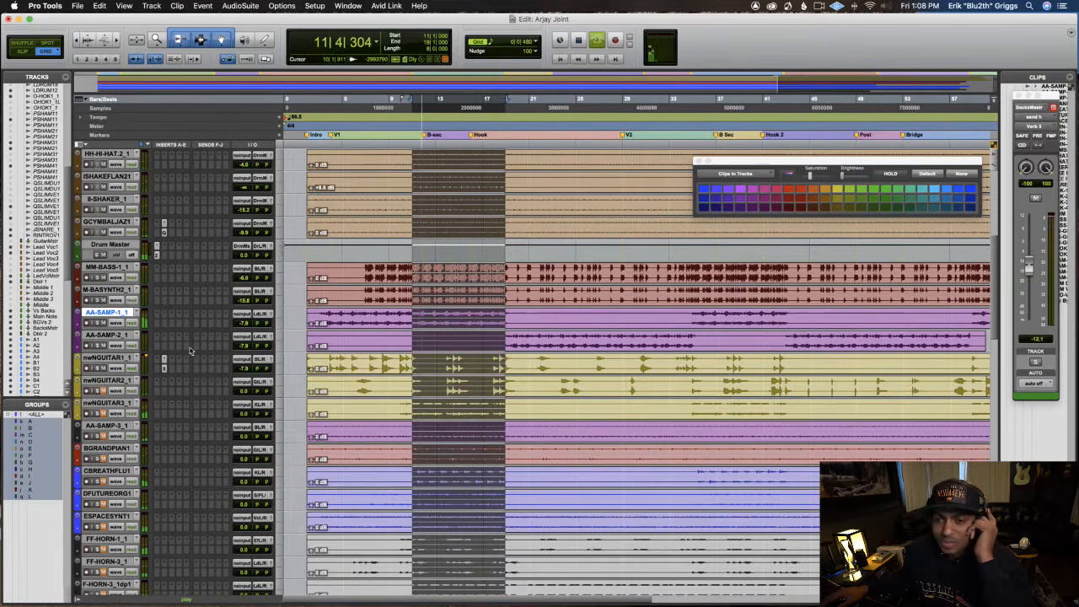
scroll(198, 274, up, 2)
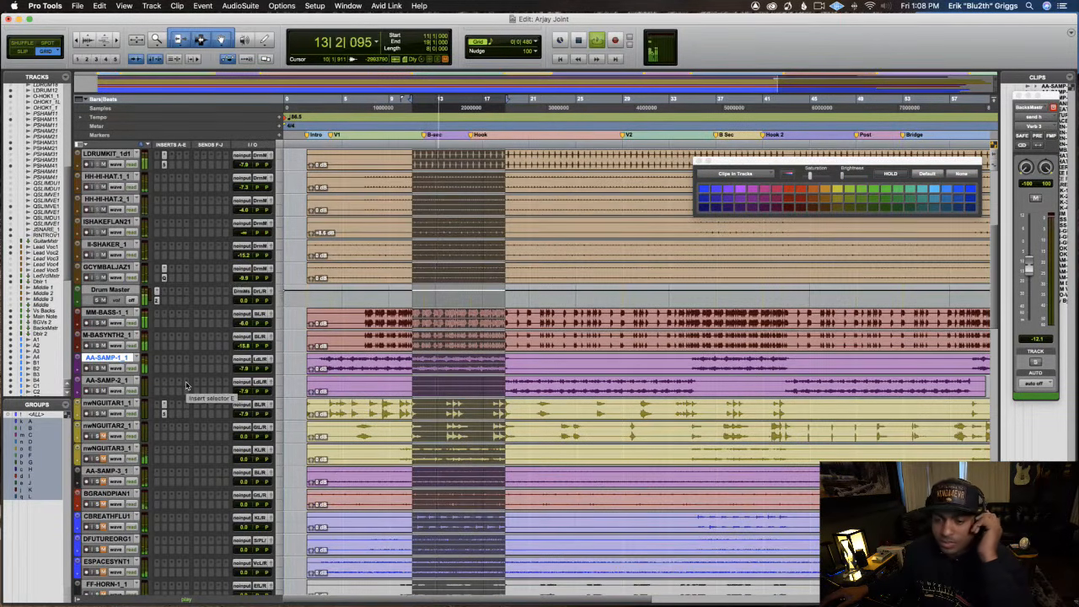
click(164, 416)
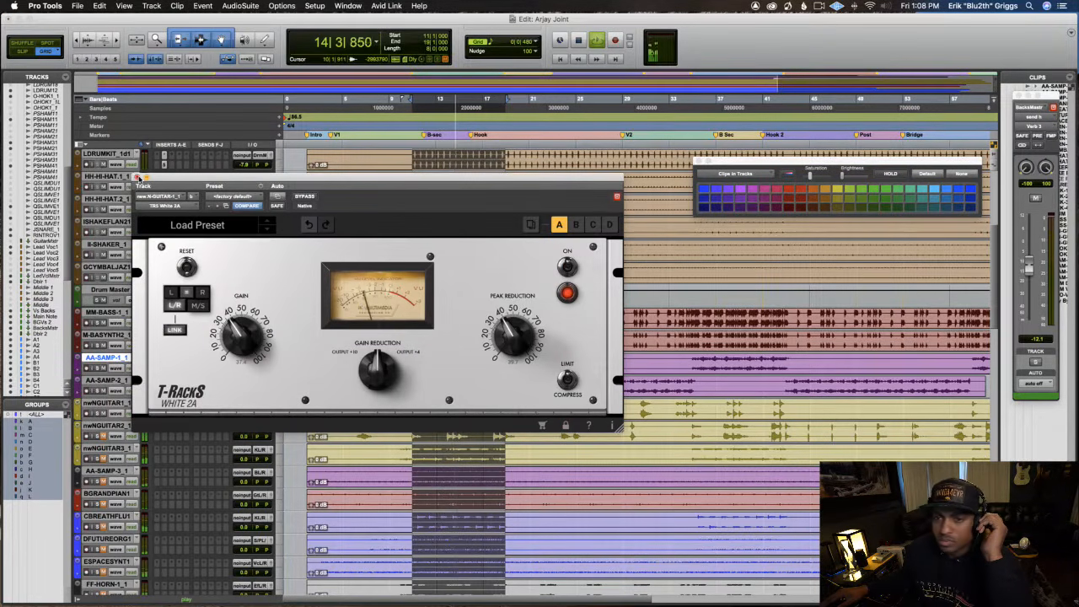
click(138, 177)
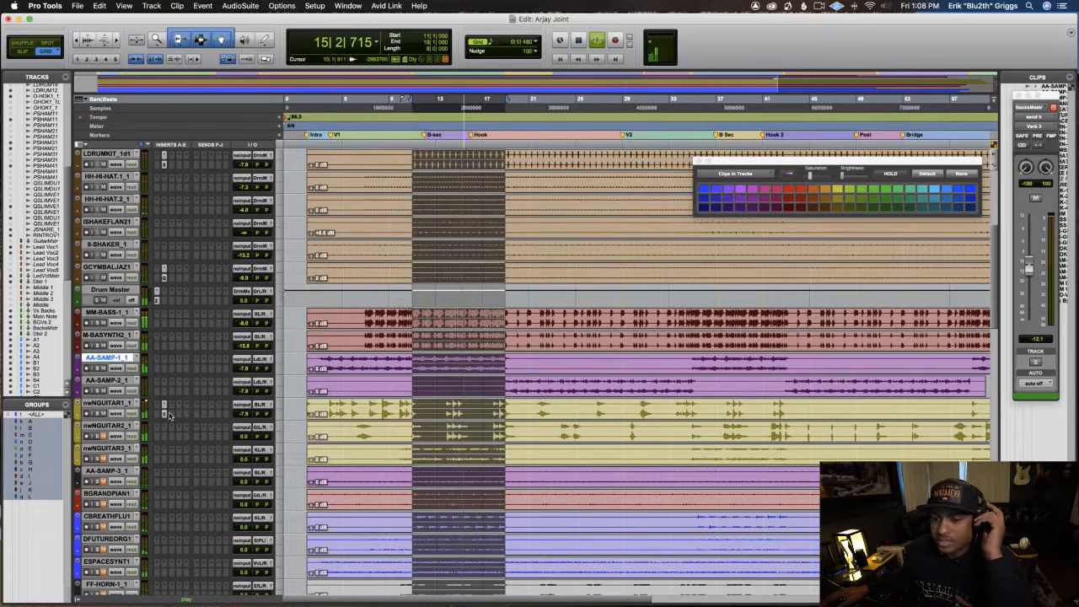
Add a send to the Delay 1 stereo bus on the first guitar track and set its level to -16.7 dB.
click(213, 413)
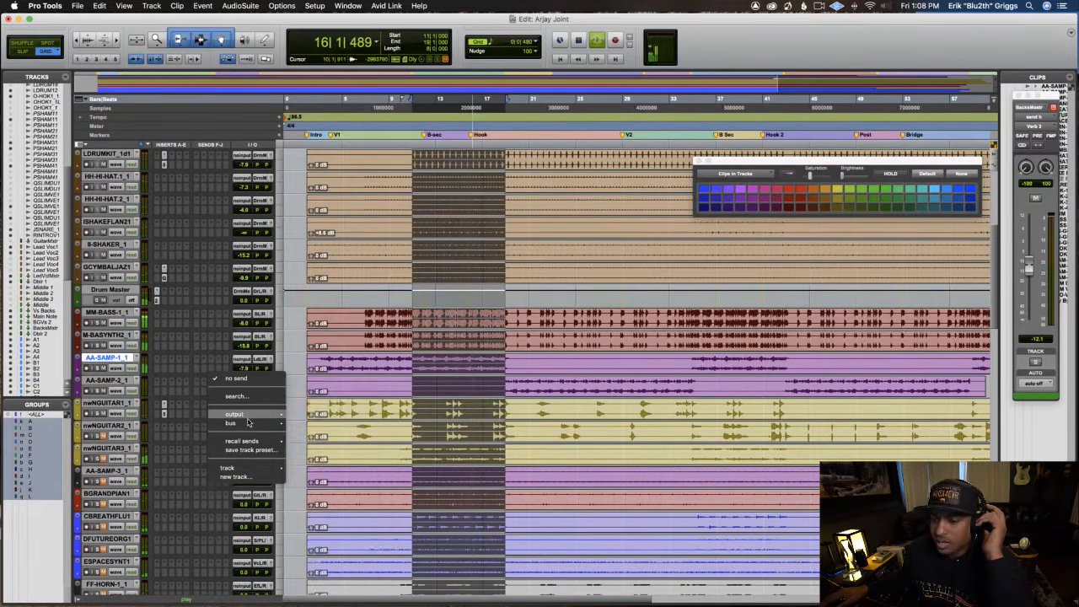
mouse_move(264, 423)
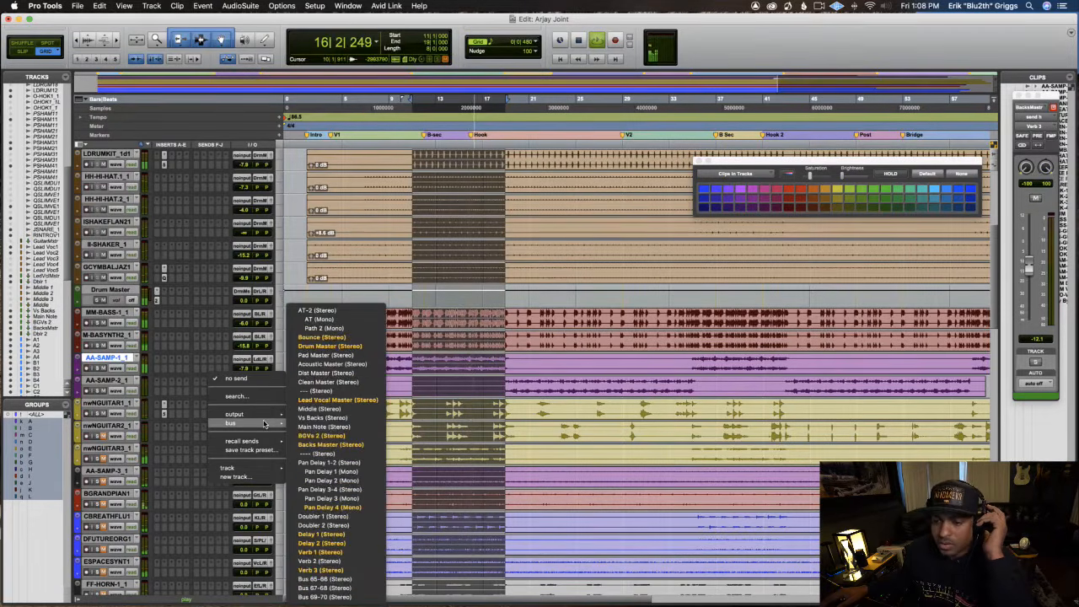
click(329, 534)
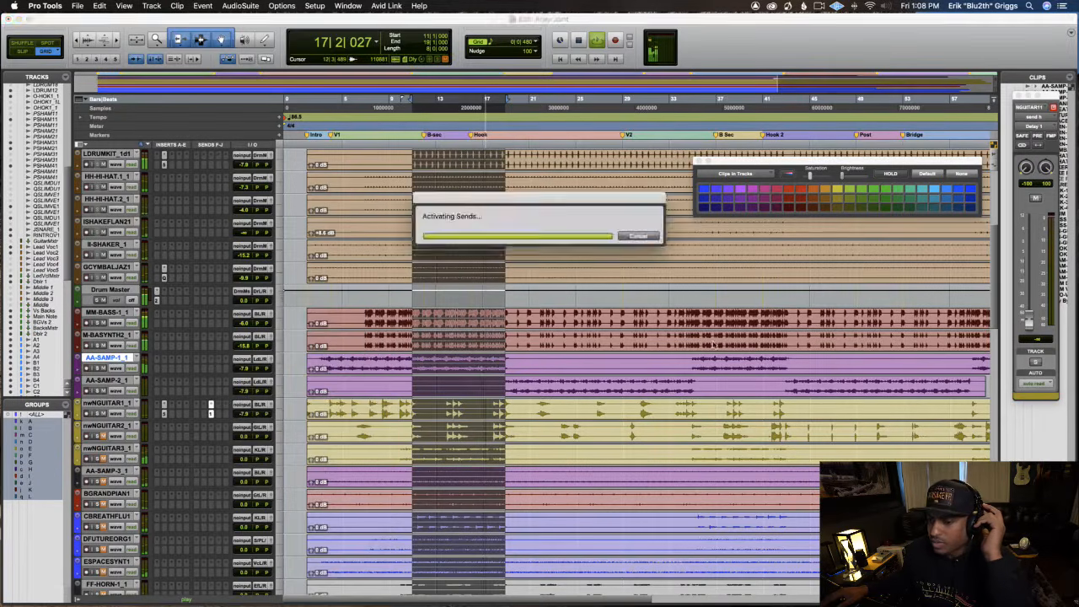
drag(1028, 321, 1026, 265)
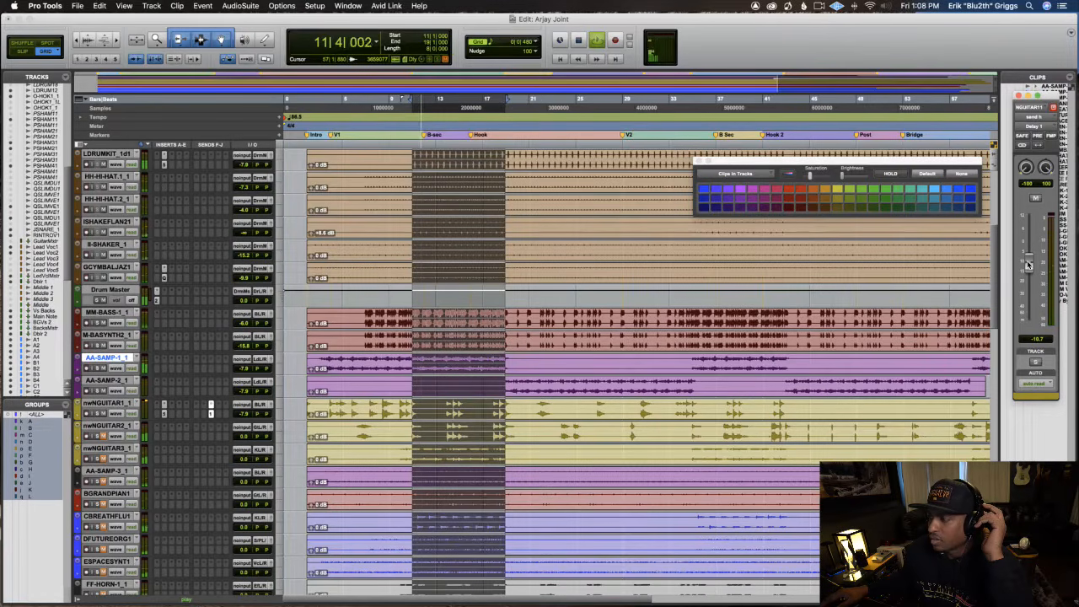
Set the input of the Dly 1 track to the Delay 1 bus and the input of Dly 2 to Delay 2.
scroll(535, 371, down, 7)
scroll(130, 585, down, 20)
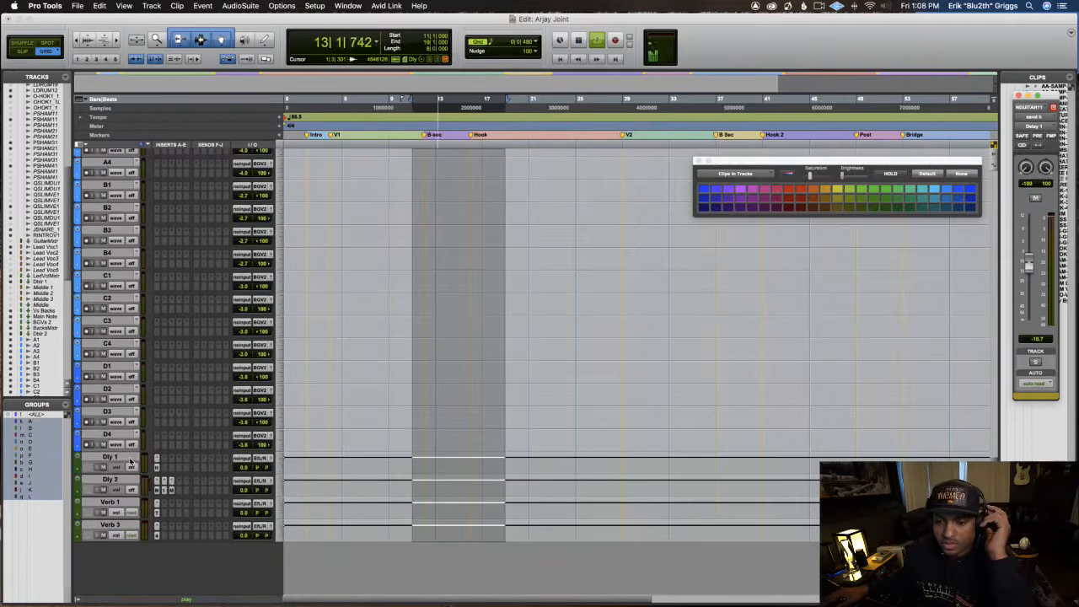
click(157, 467)
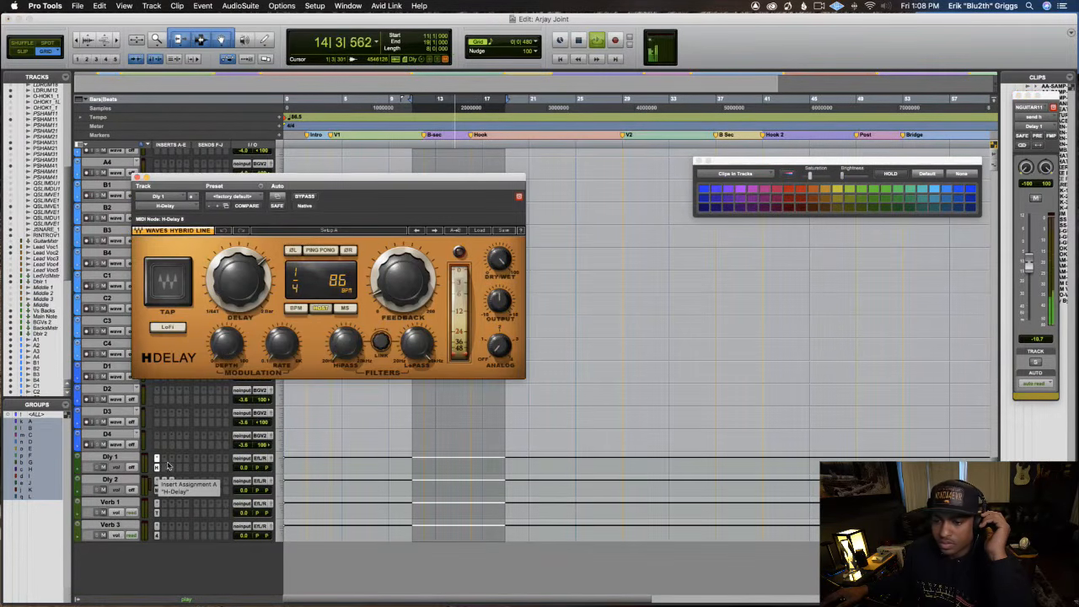
click(244, 458)
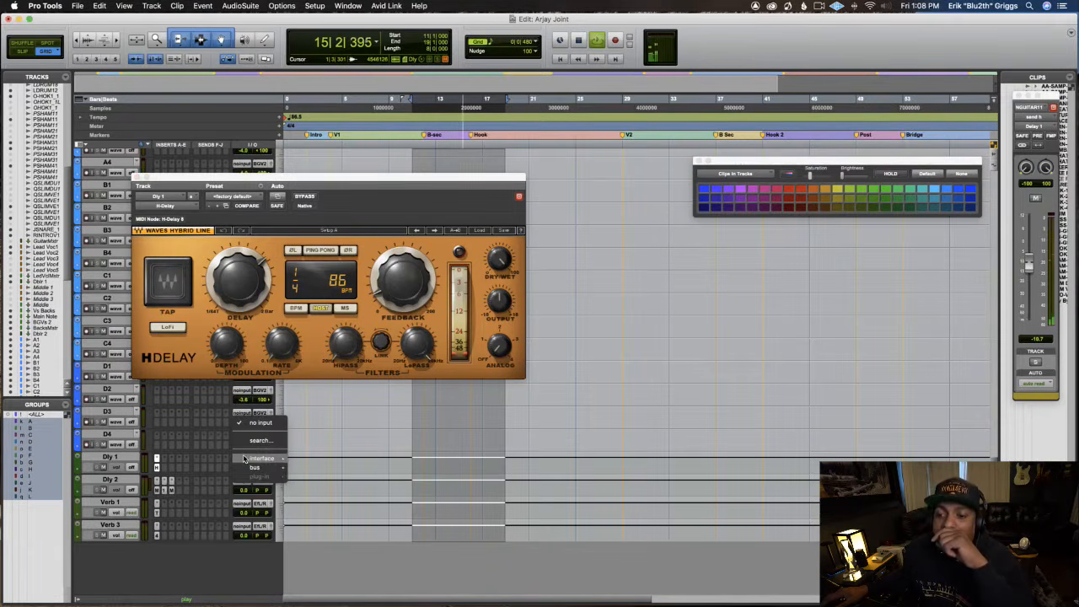
mouse_move(250, 466)
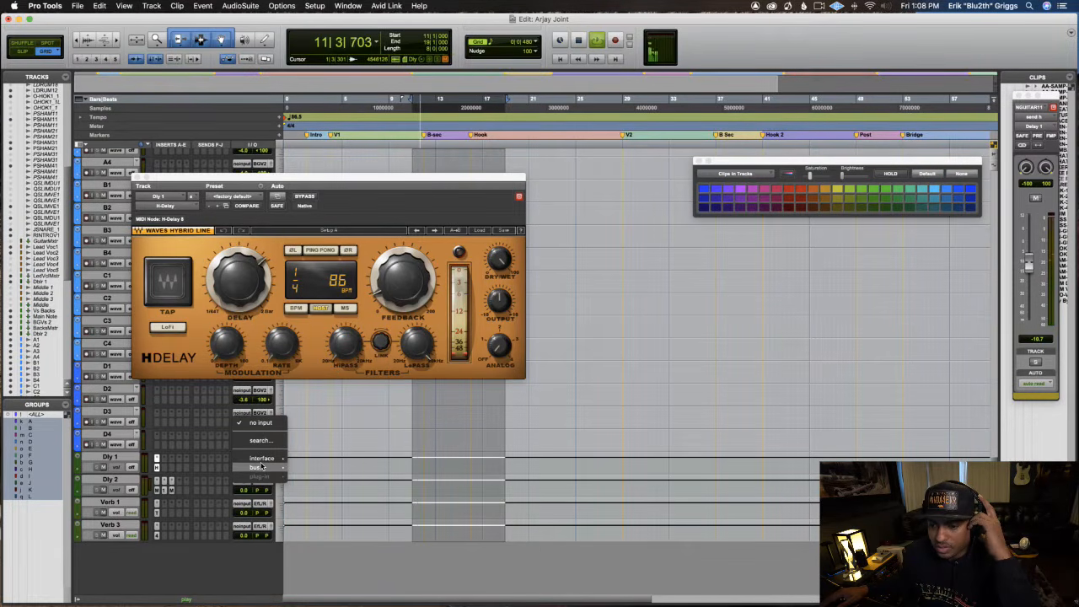
click(247, 490)
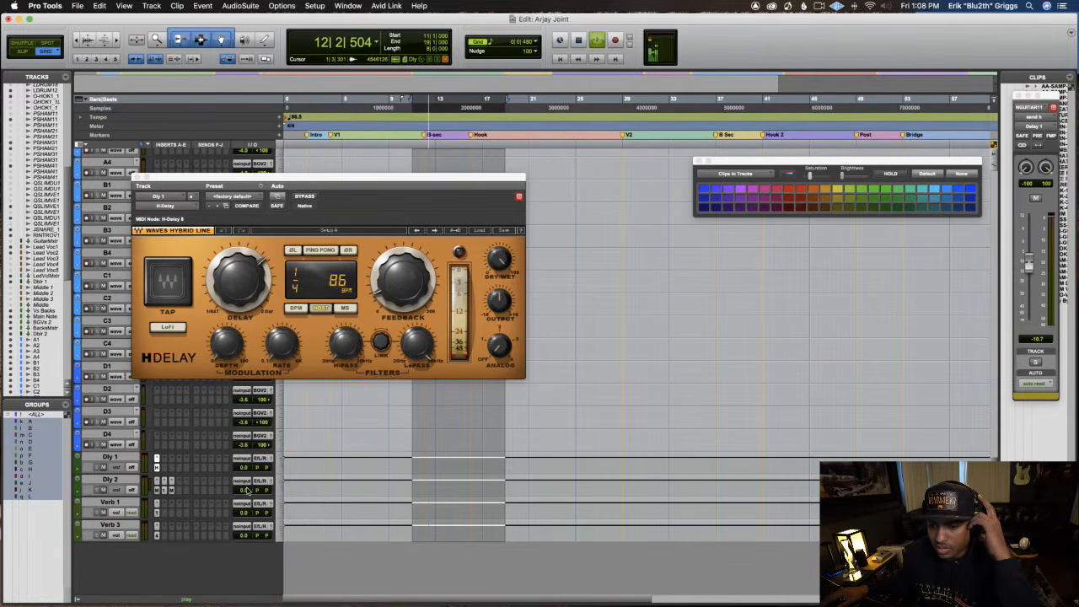
click(242, 483)
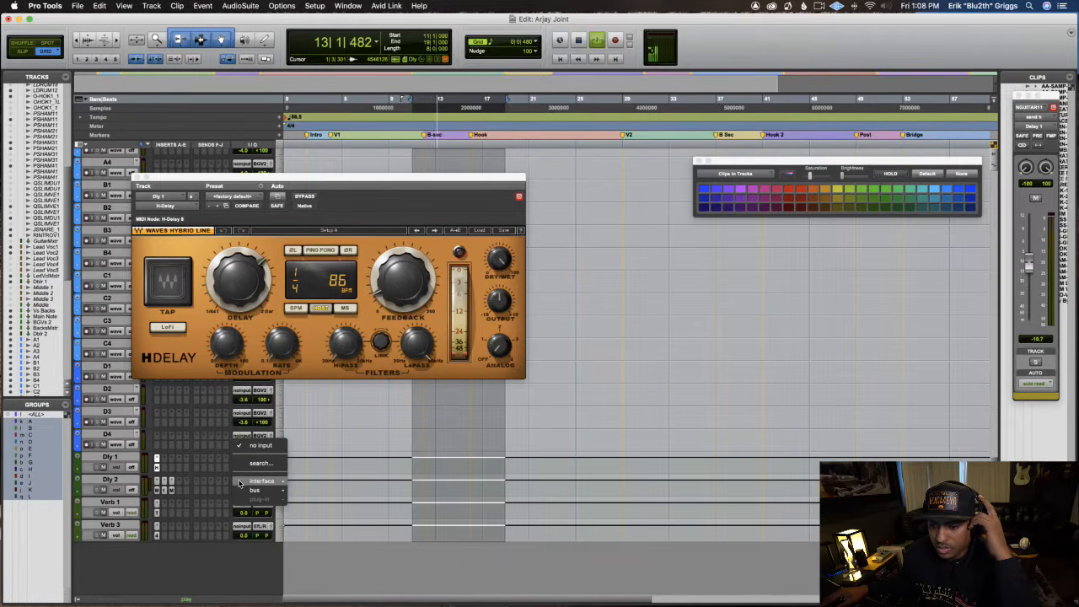
mouse_move(247, 491)
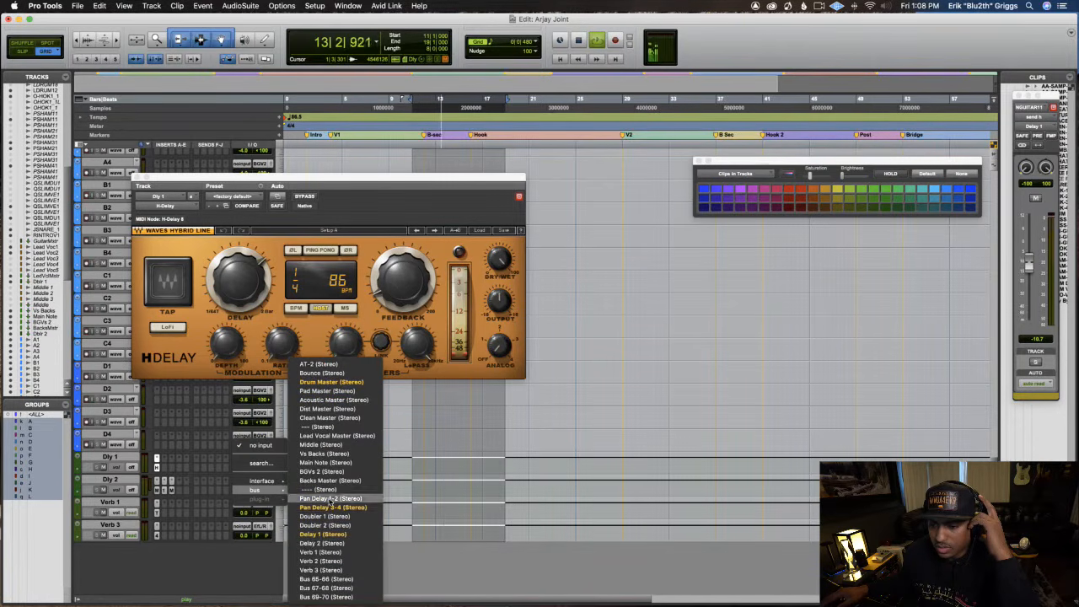
click(327, 546)
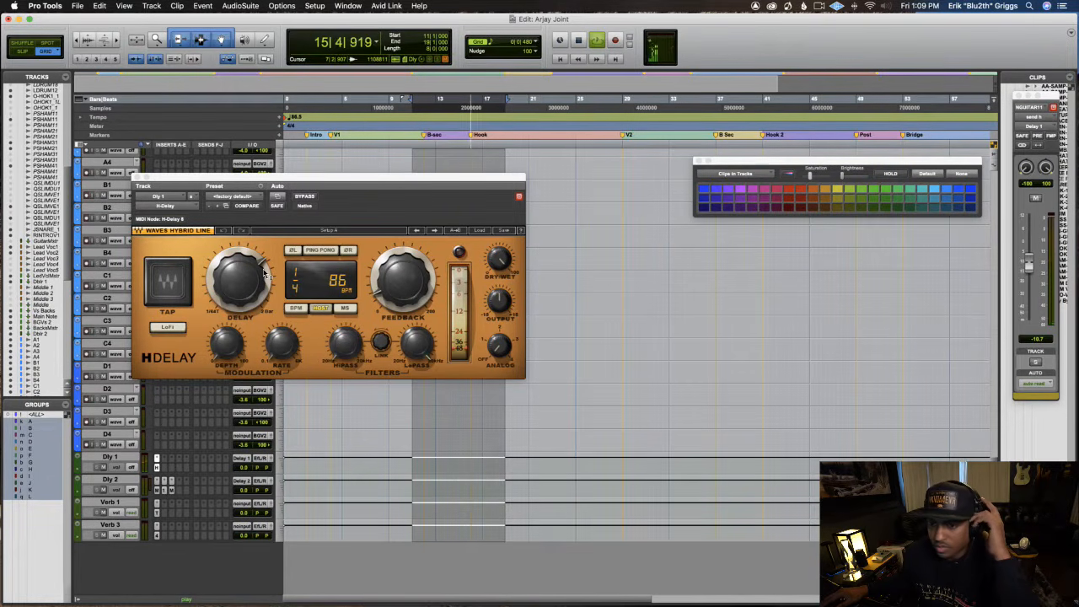
Raise the high-pass filter of the H-Delay on the Dly 1 track and replay the loop with the plug-in closed.
drag(351, 338, 349, 297)
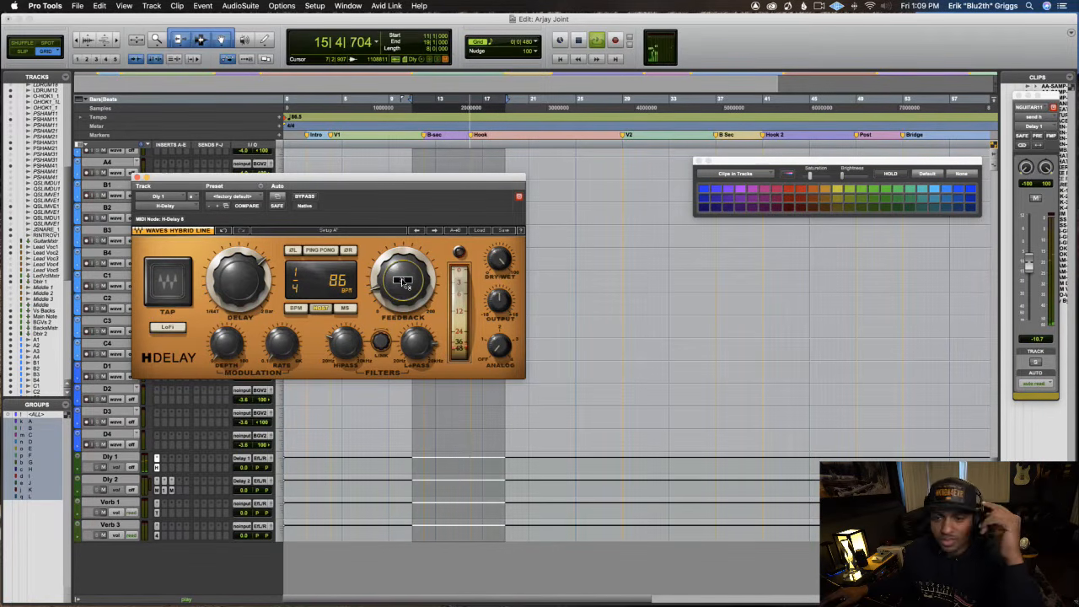
click(137, 177)
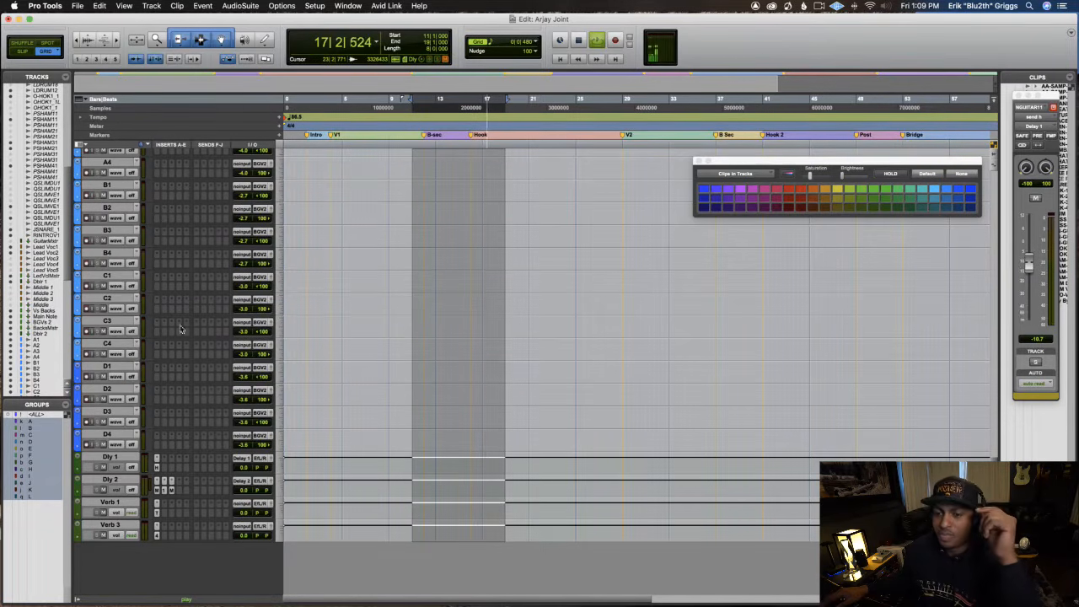
key(space)
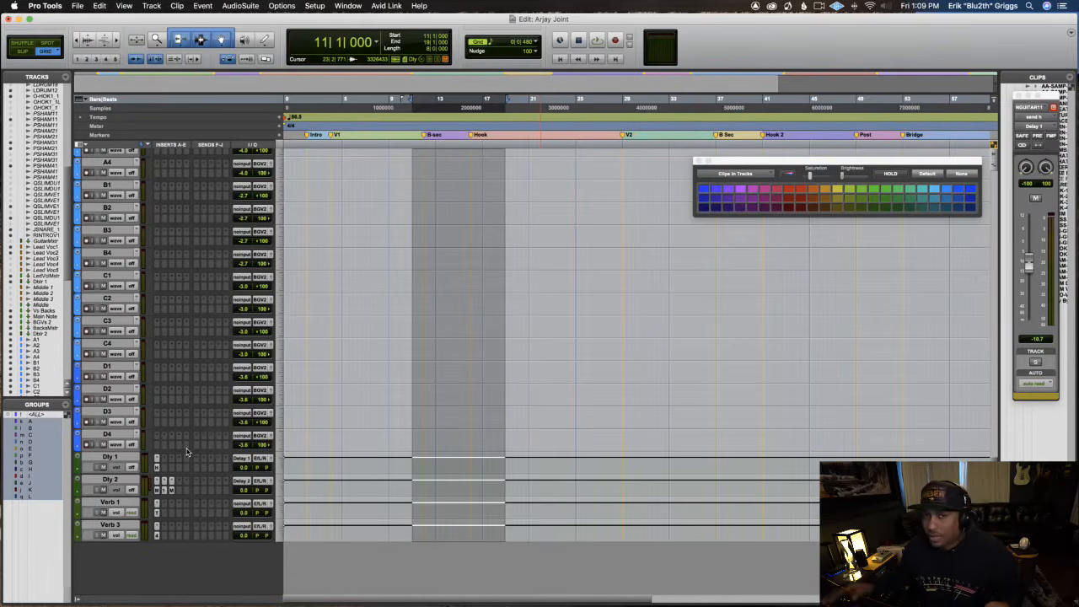
key(space)
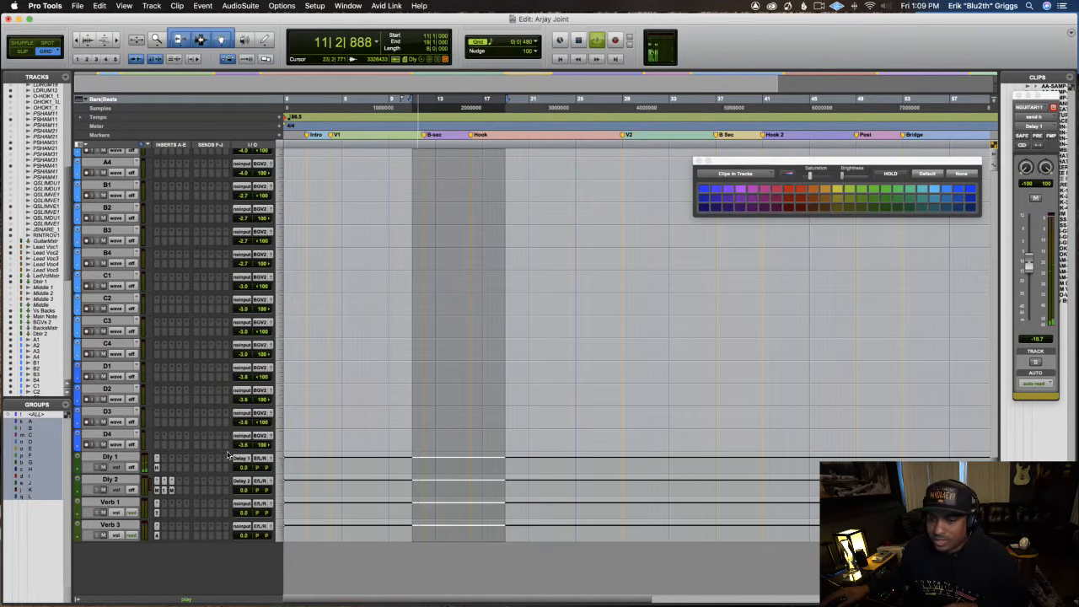
Set the right pan of the first guitar track's Delay 1 send to 0 while the loop plays.
key(space)
scroll(286, 379, up, 10)
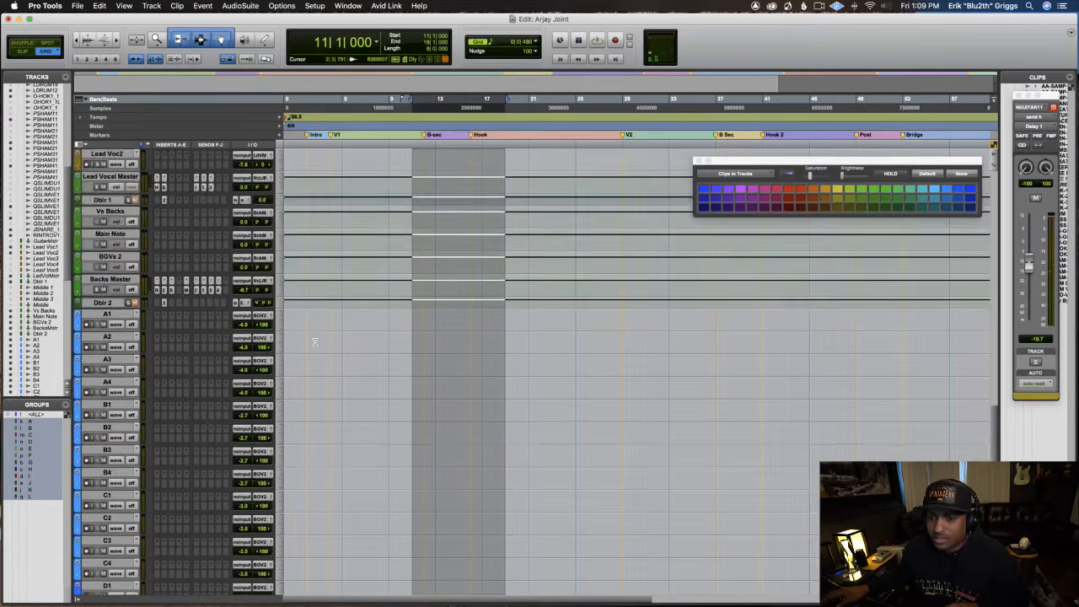
scroll(157, 368, up, 5)
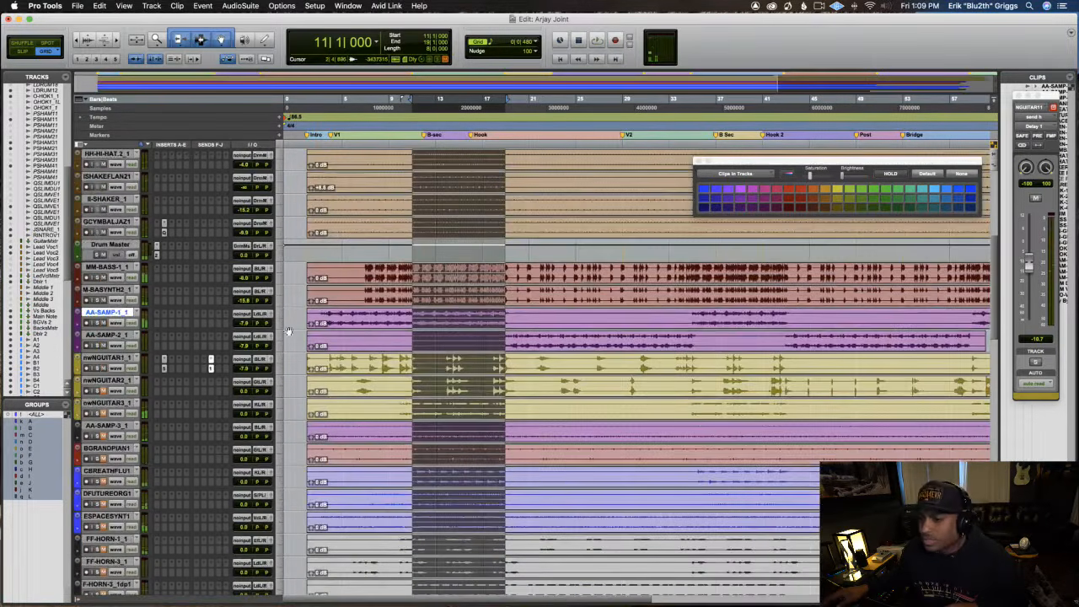
key(space)
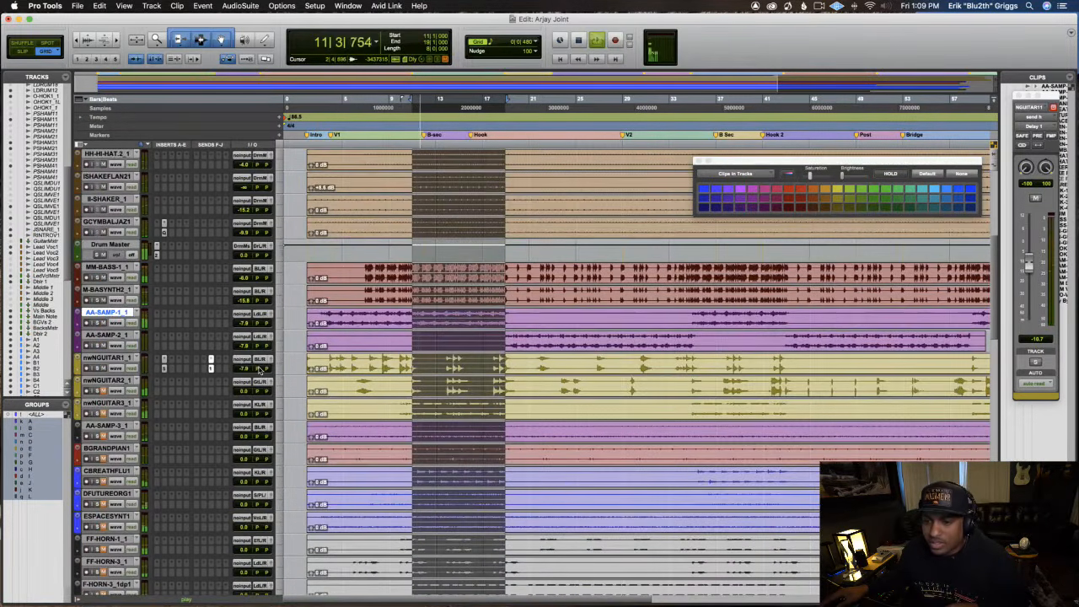
drag(258, 372, 278, 370)
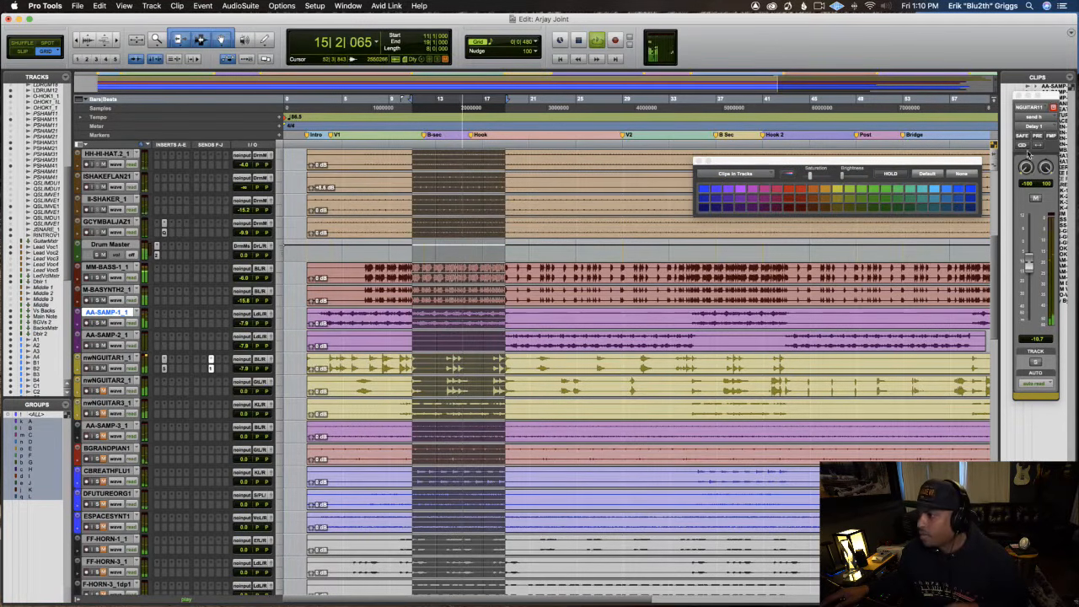
drag(1046, 170, 1049, 218)
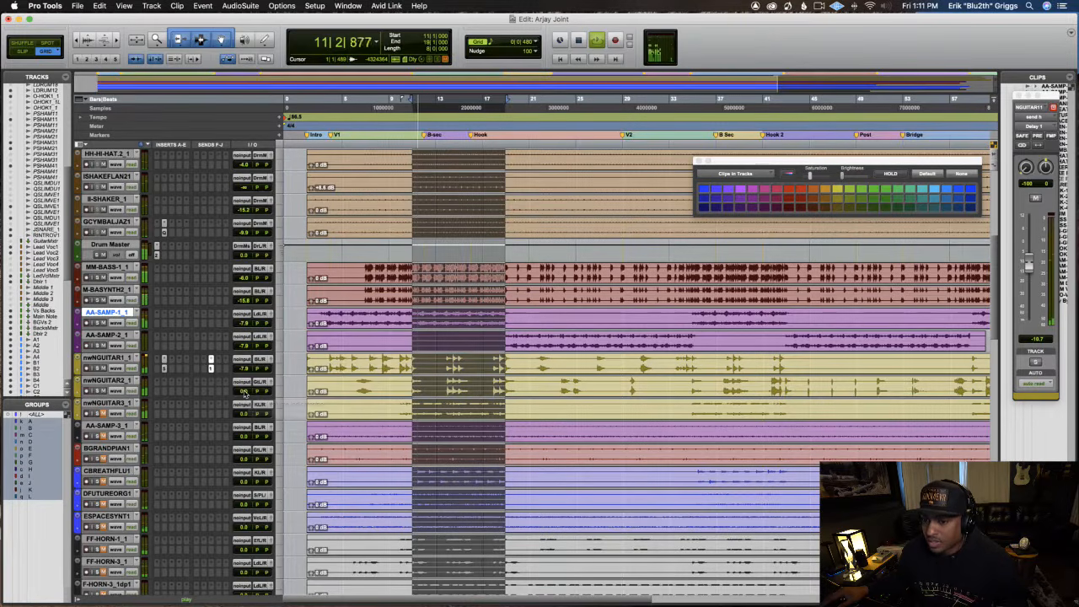
Set the second guitar track's volume to -17.2 dB and add the first guitar's TR5 White 2A compressor with the same settings.
drag(242, 393, 244, 404)
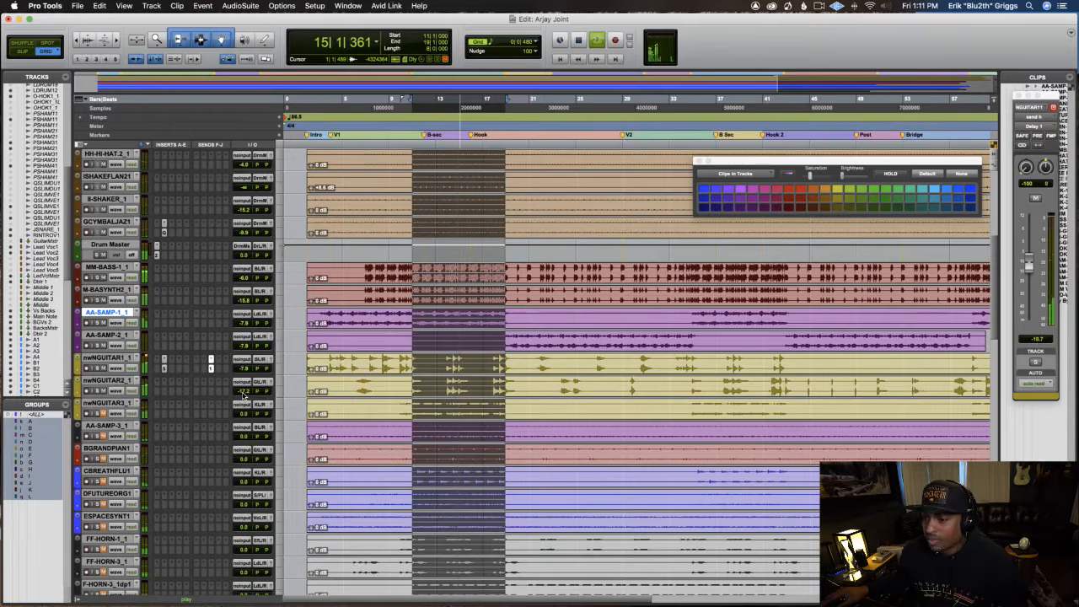
click(164, 393)
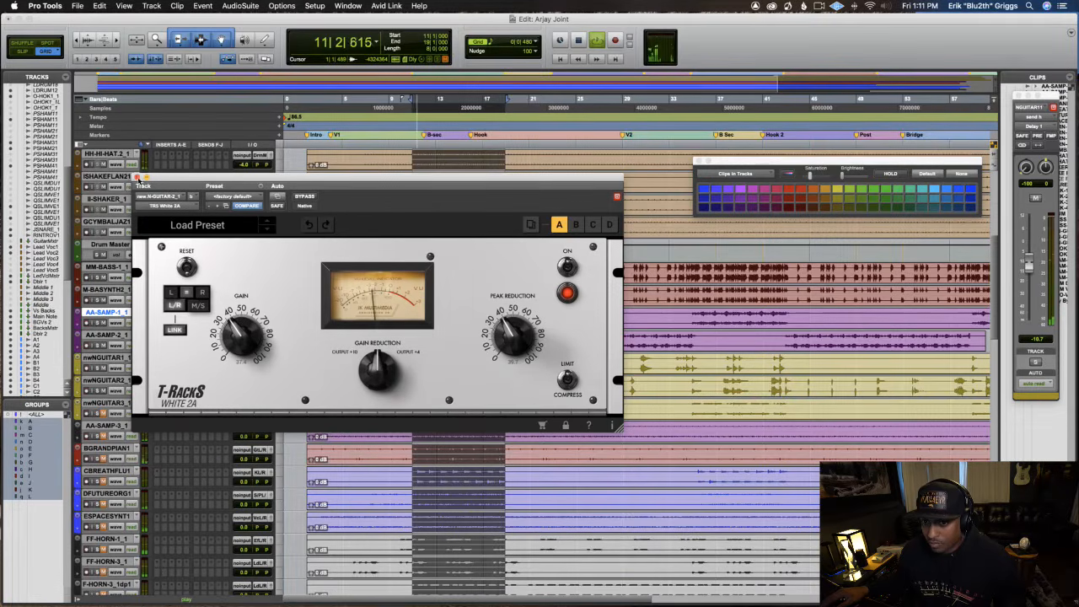
click(137, 177)
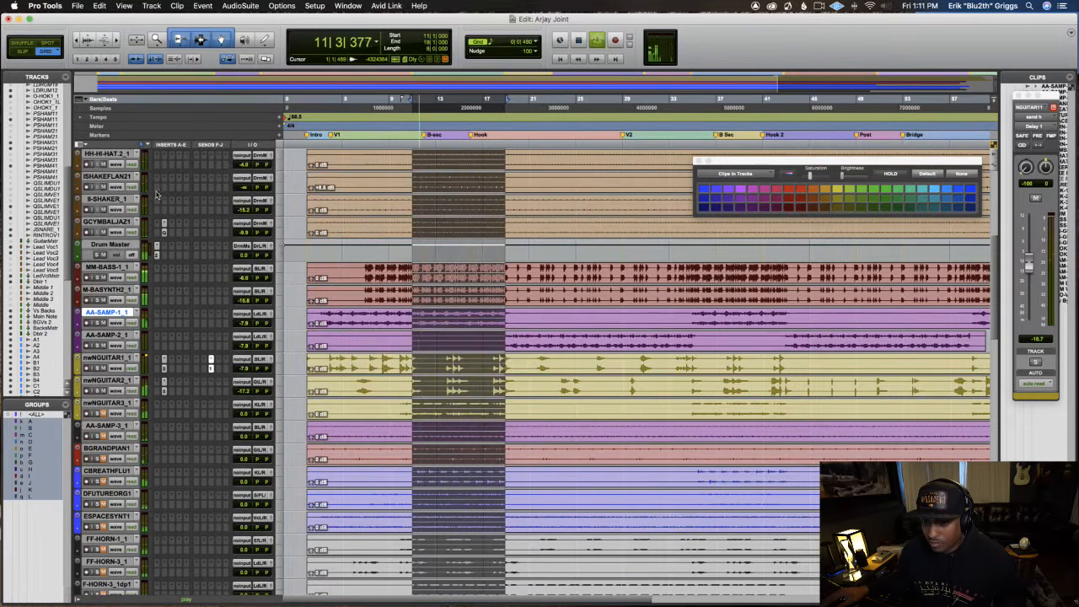
Add a send to the Verb 3 stereo bus on the first guitar track and set its level to -13.1 dB.
click(216, 373)
mouse_move(256, 377)
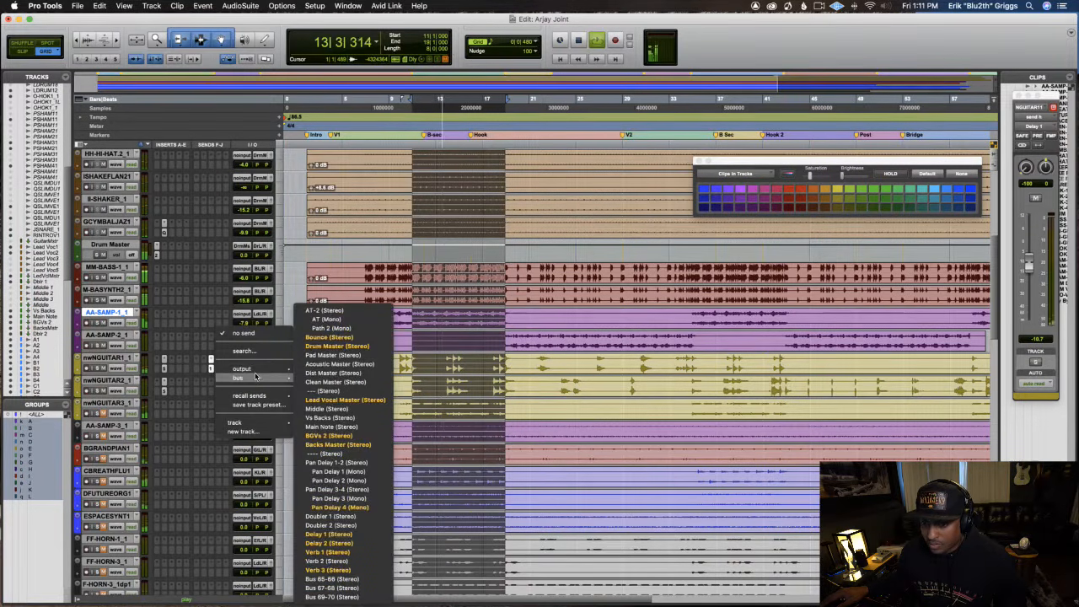
click(340, 570)
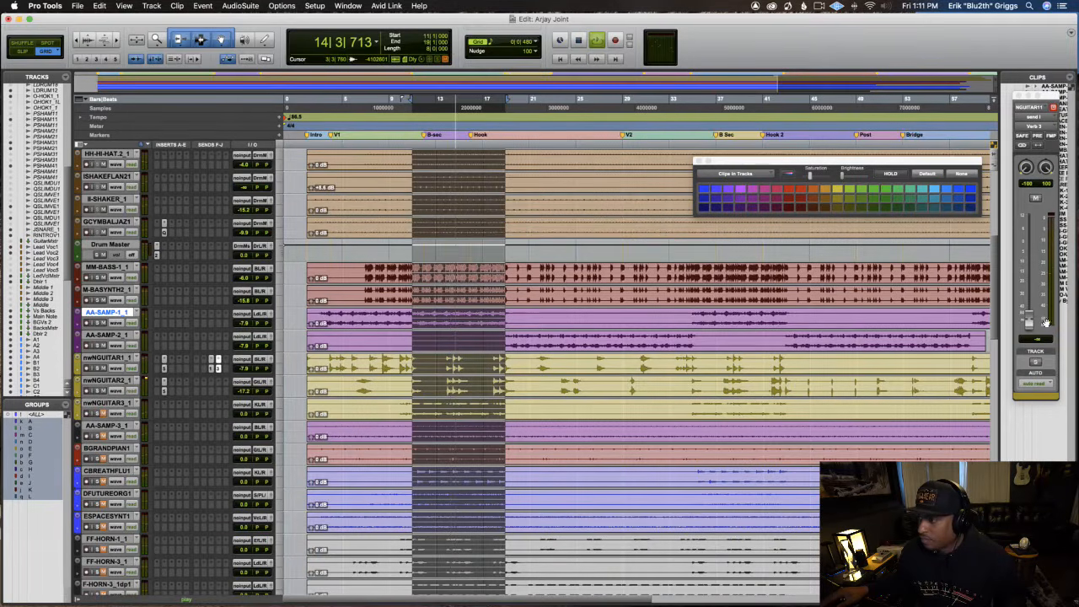
drag(1029, 321, 1029, 268)
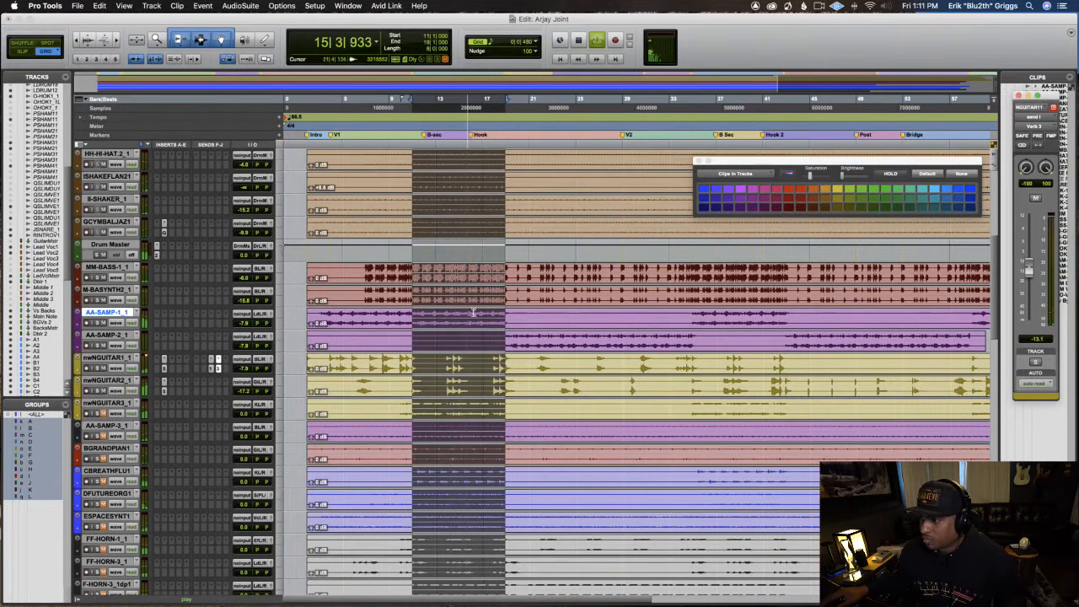
Set the Verb 1 track's input to the Verb 1 stereo bus and the Verb 3 track's input to the Verb 3 stereo bus.
scroll(473, 312, down, 15)
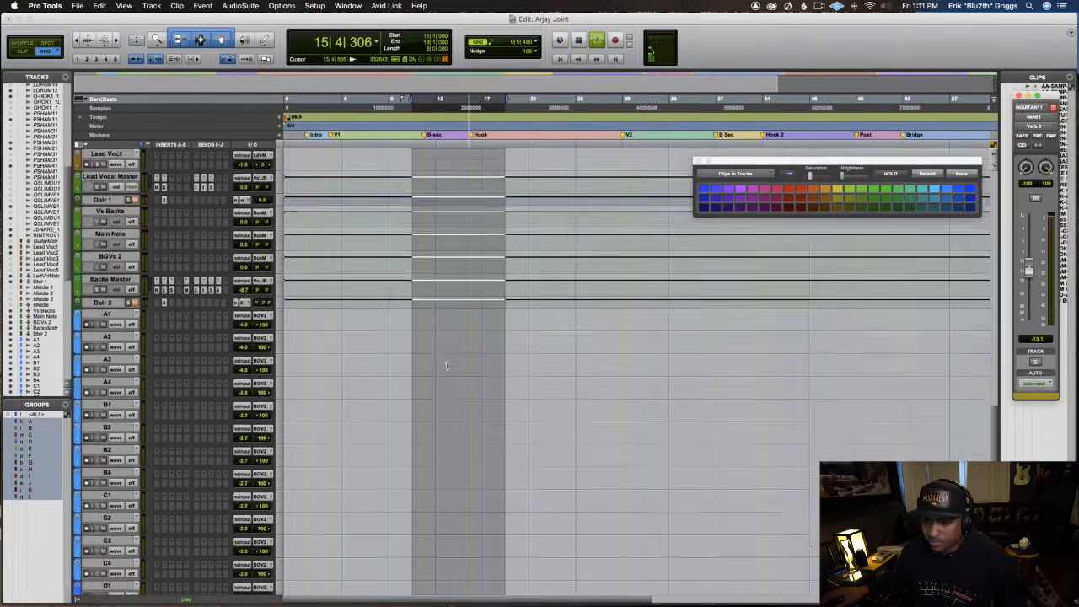
scroll(446, 365, down, 5)
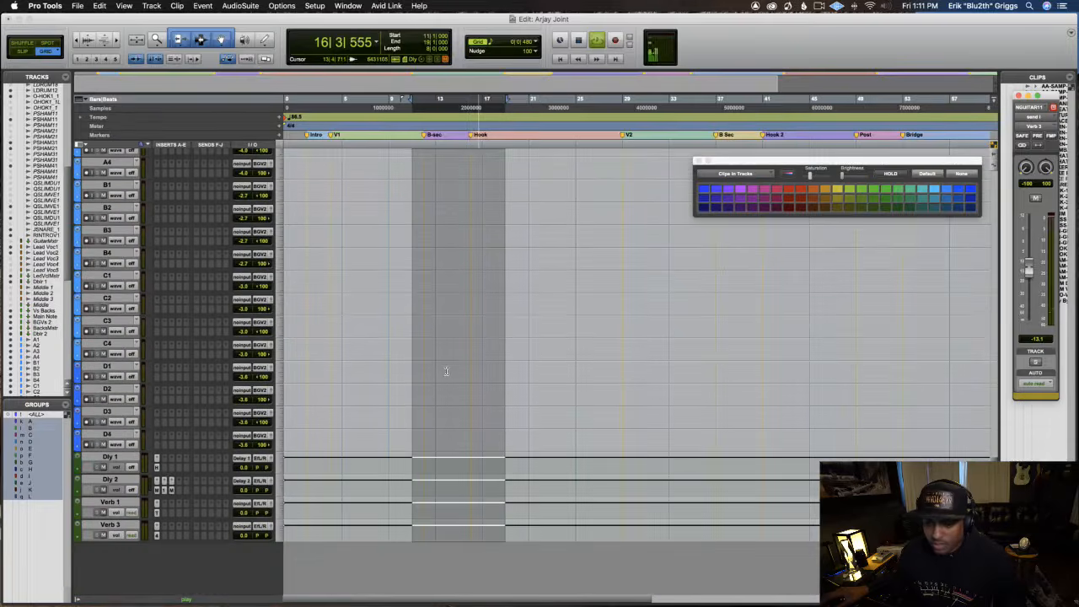
click(243, 502)
mouse_move(258, 513)
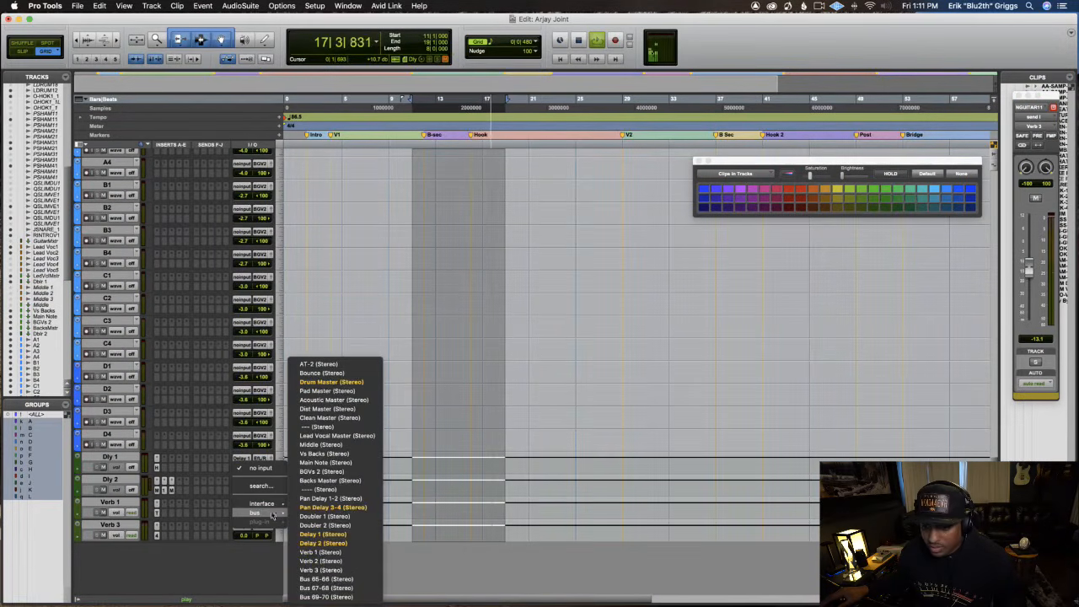
click(327, 543)
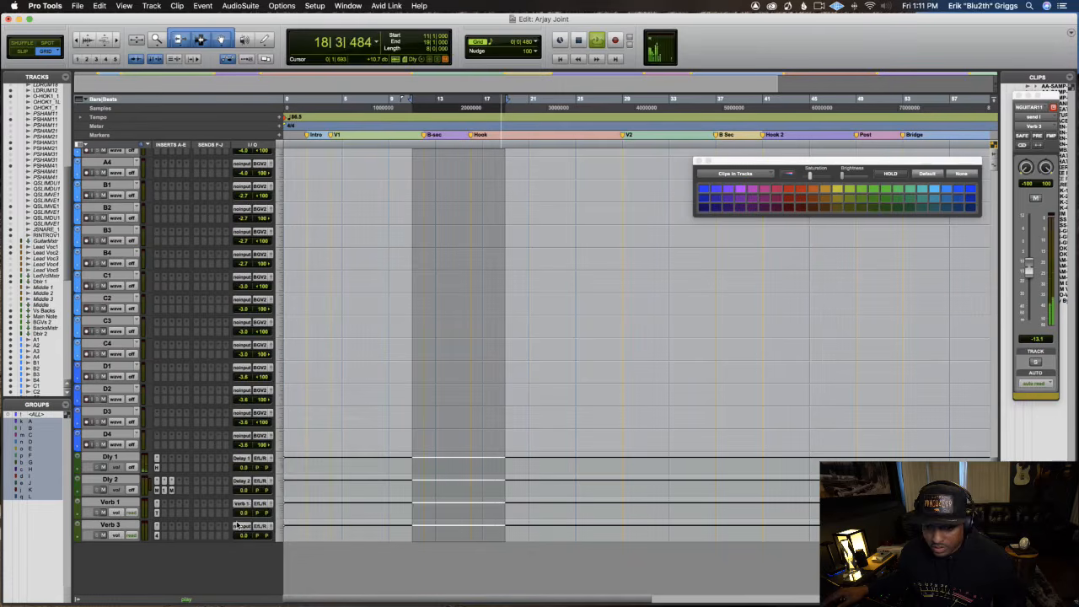
click(243, 525)
mouse_move(255, 535)
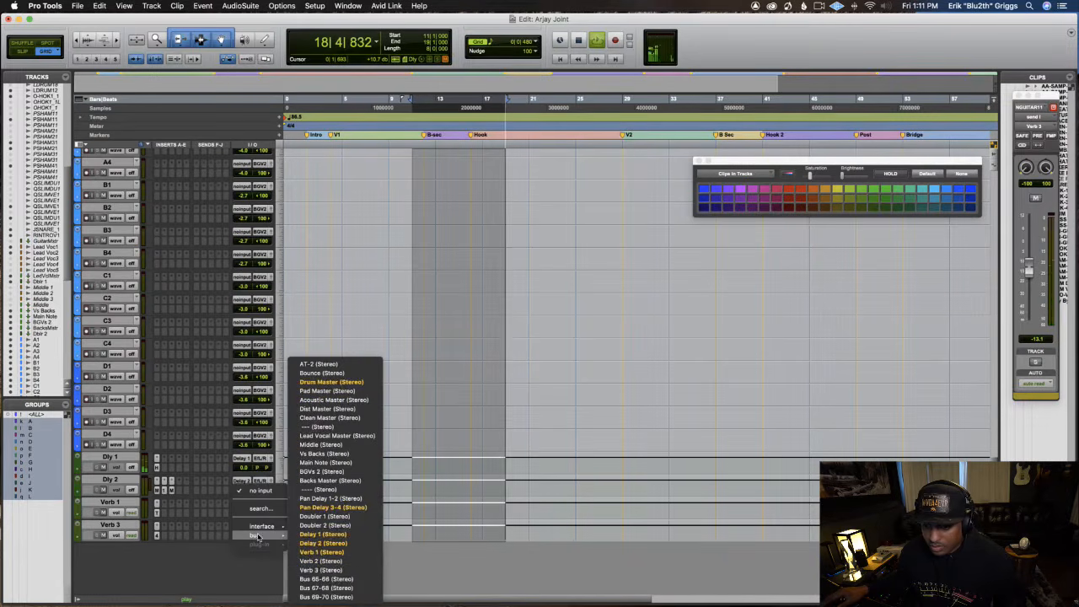
click(323, 571)
Add a send to the Verb 1 stereo bus on the Drum Master track and set its level to -11.8 dB.
scroll(332, 424, up, 10)
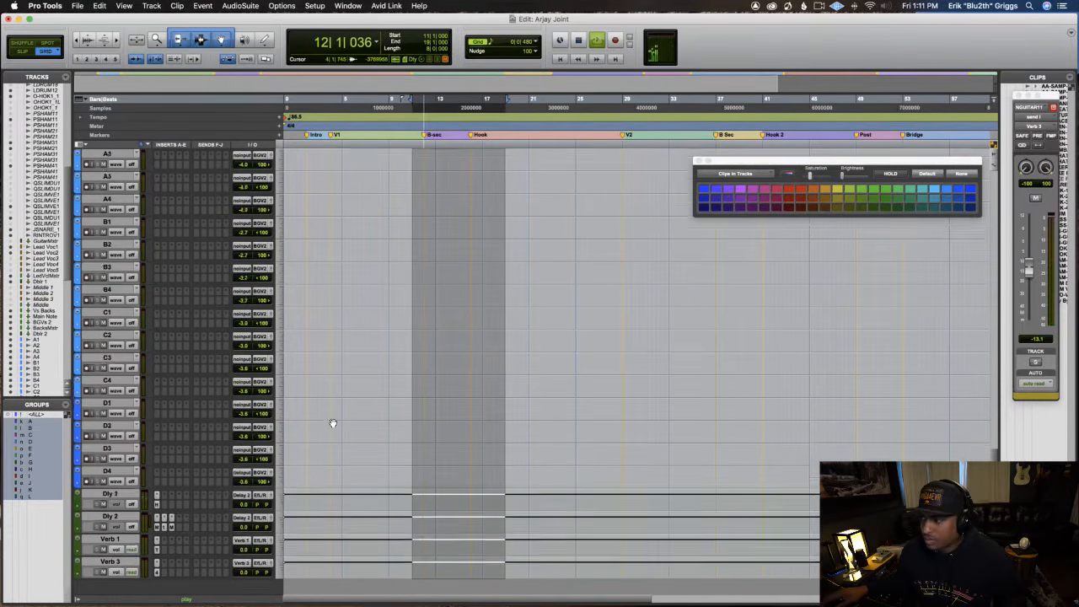
scroll(341, 386, up, 15)
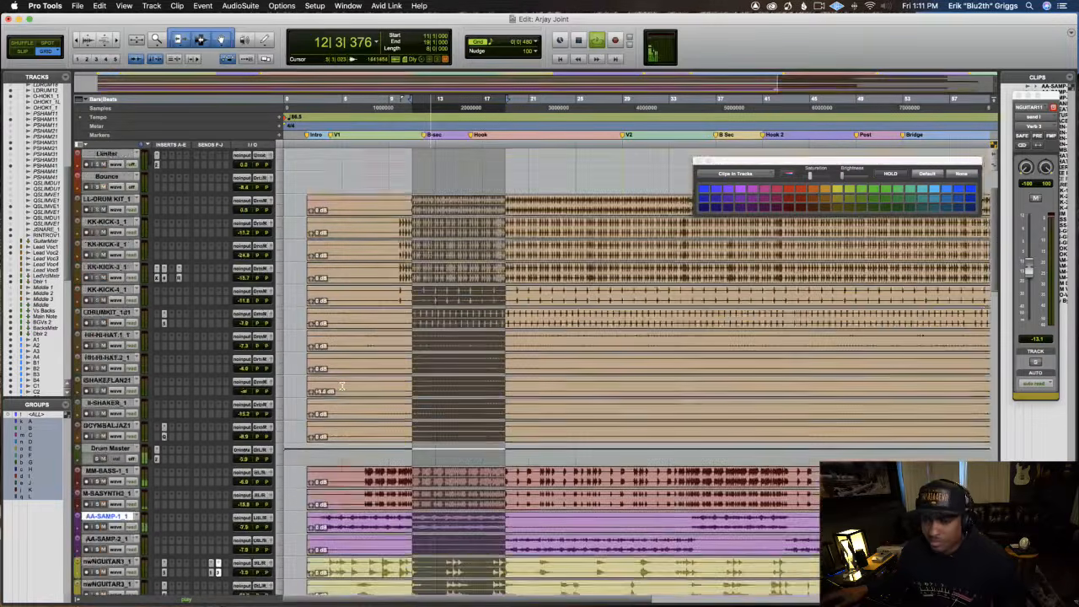
scroll(226, 276, down, 5)
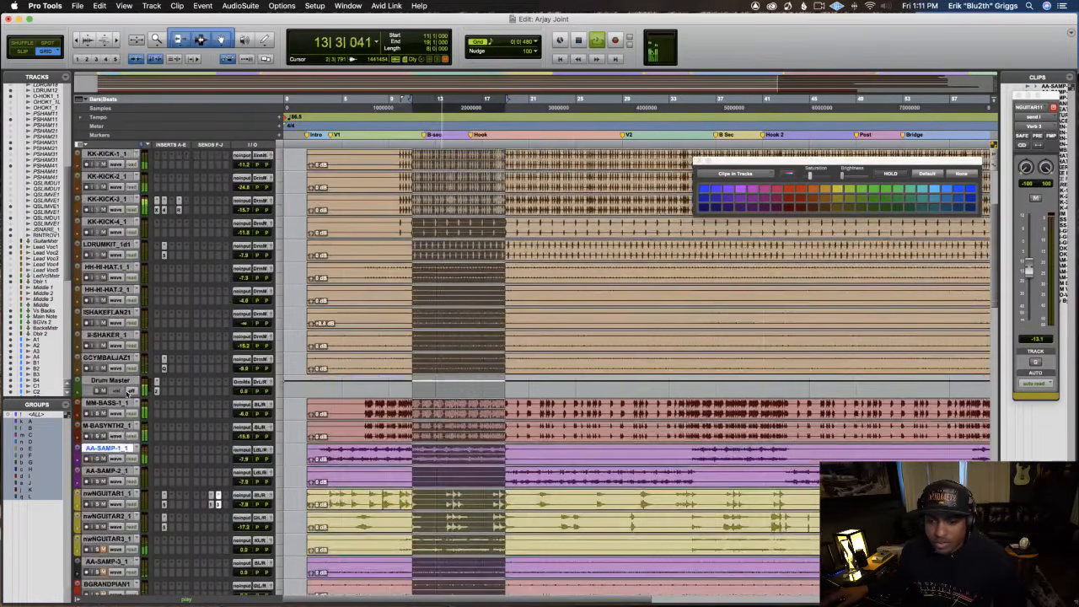
click(118, 381)
click(207, 390)
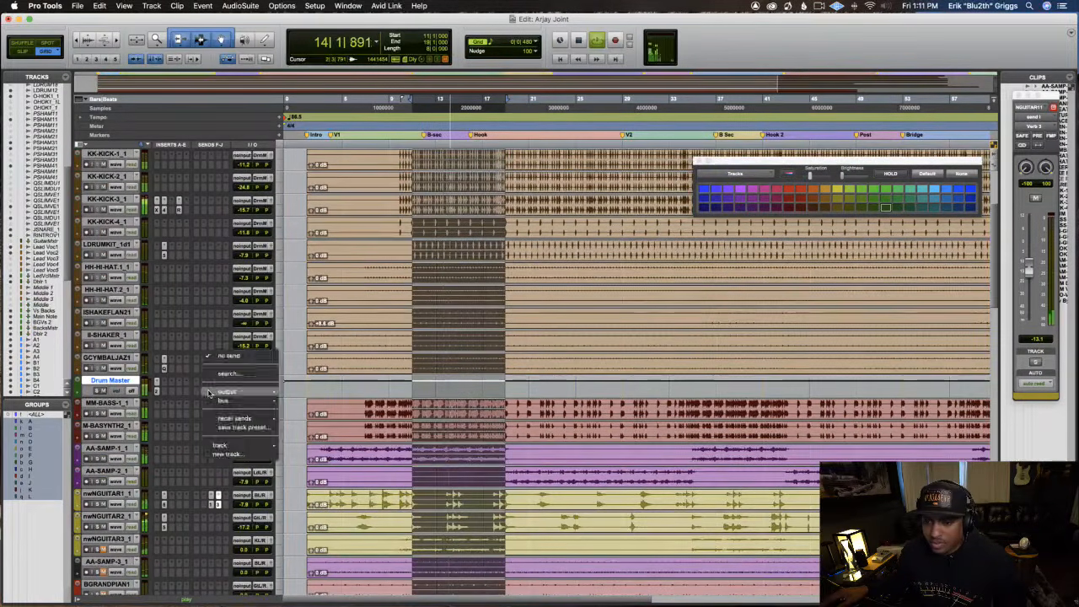
mouse_move(241, 402)
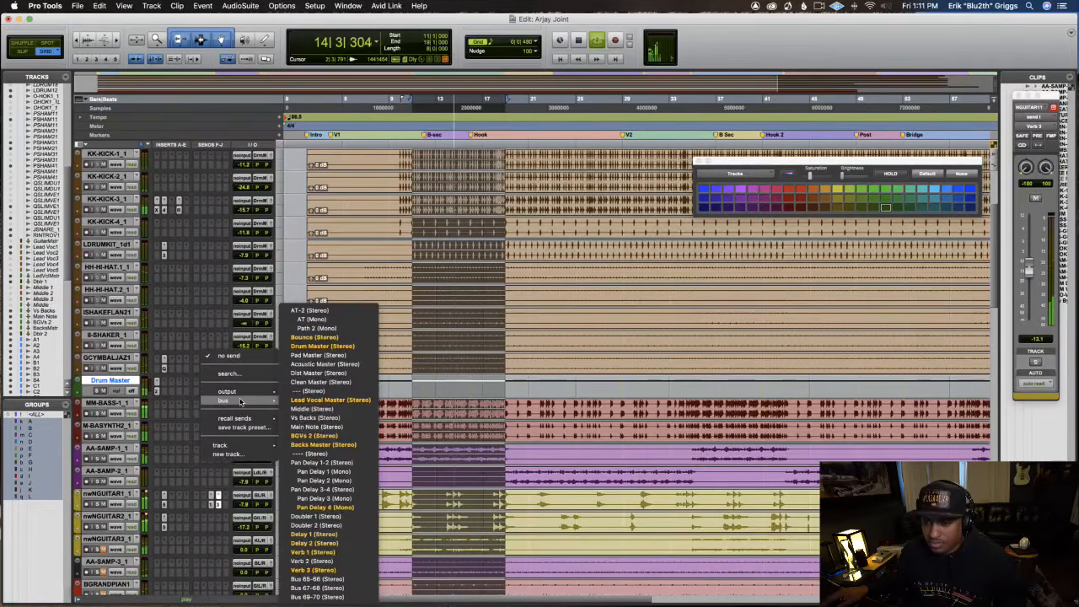
click(340, 554)
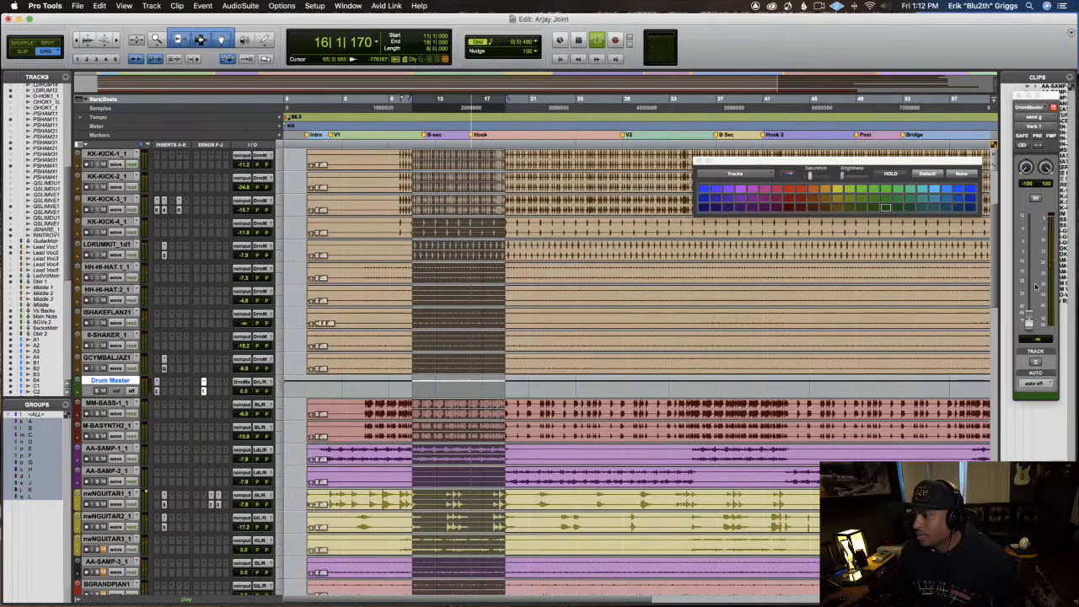
drag(1035, 287, 1036, 262)
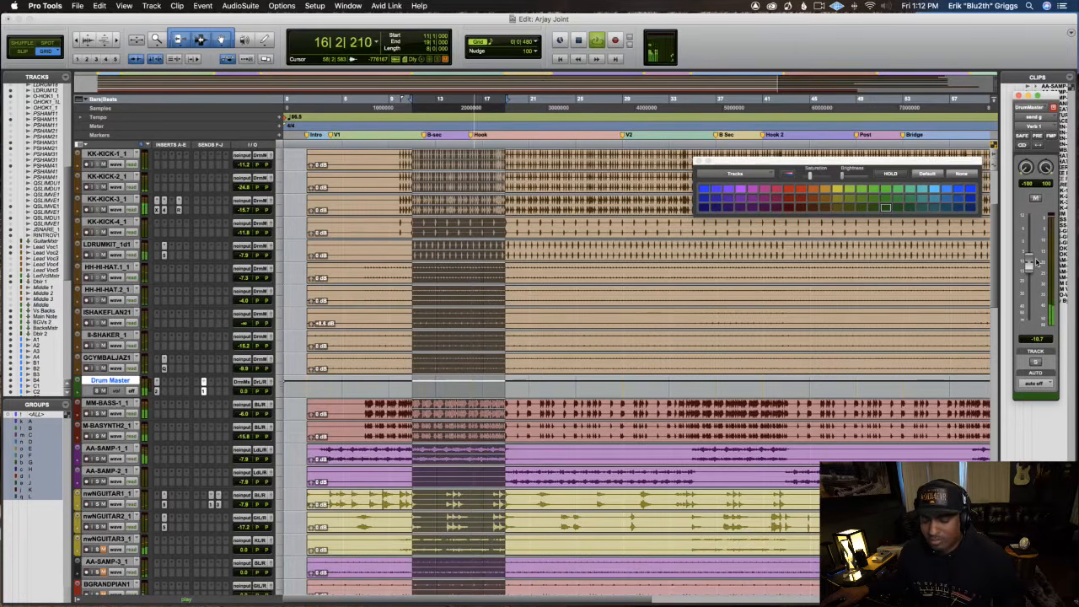
drag(1031, 263, 1030, 265)
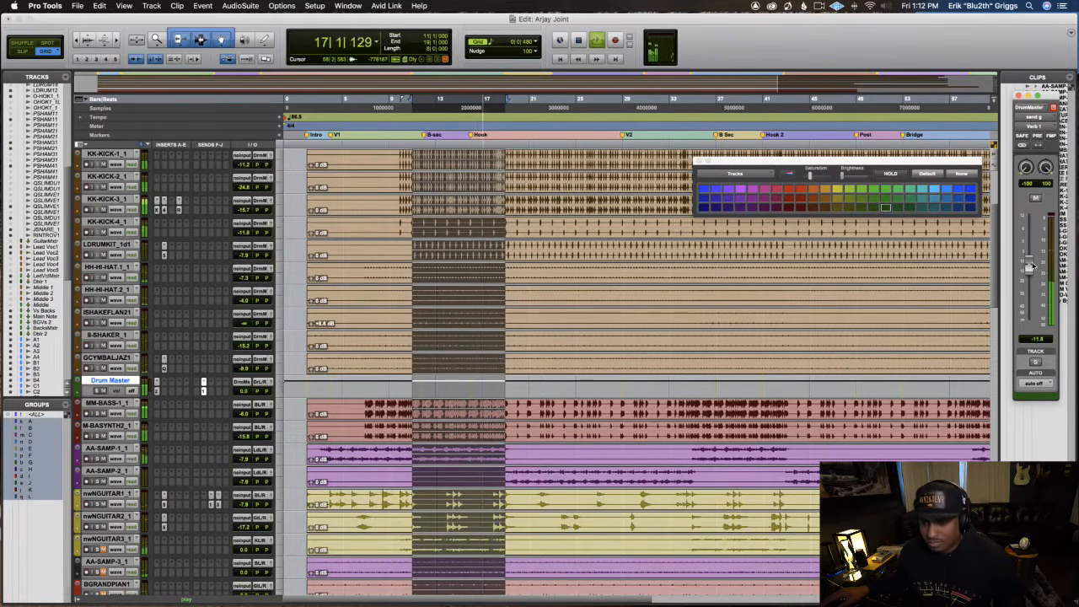
Mute and unmute the Drum Master's Verb 1 send to compare, and review the TrueVerb settings on the Verb 1 track.
ctrl+super+click(205, 391)
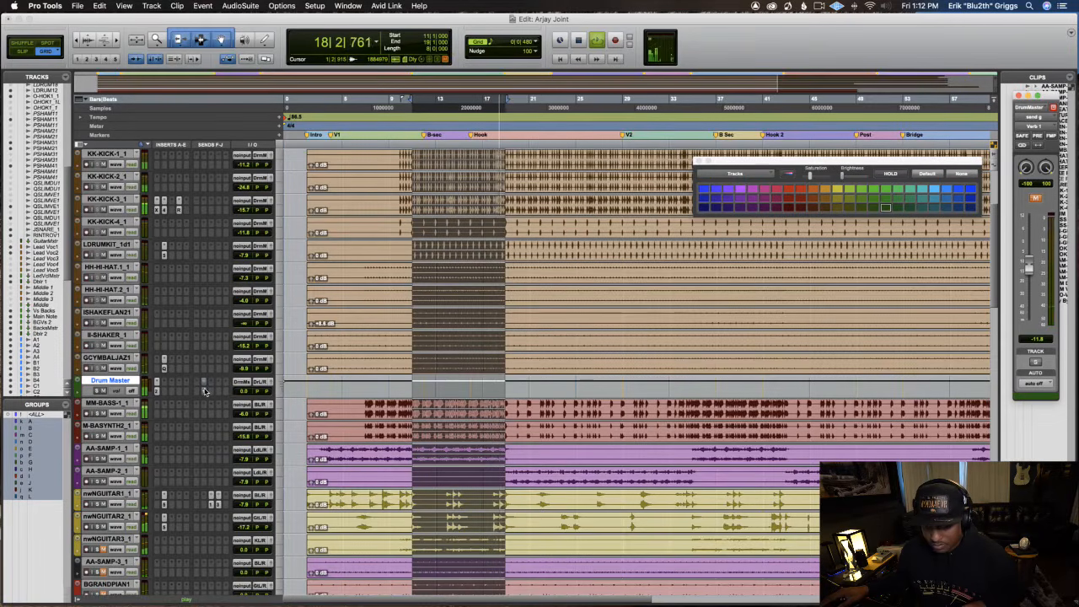
ctrl+super+click(205, 391)
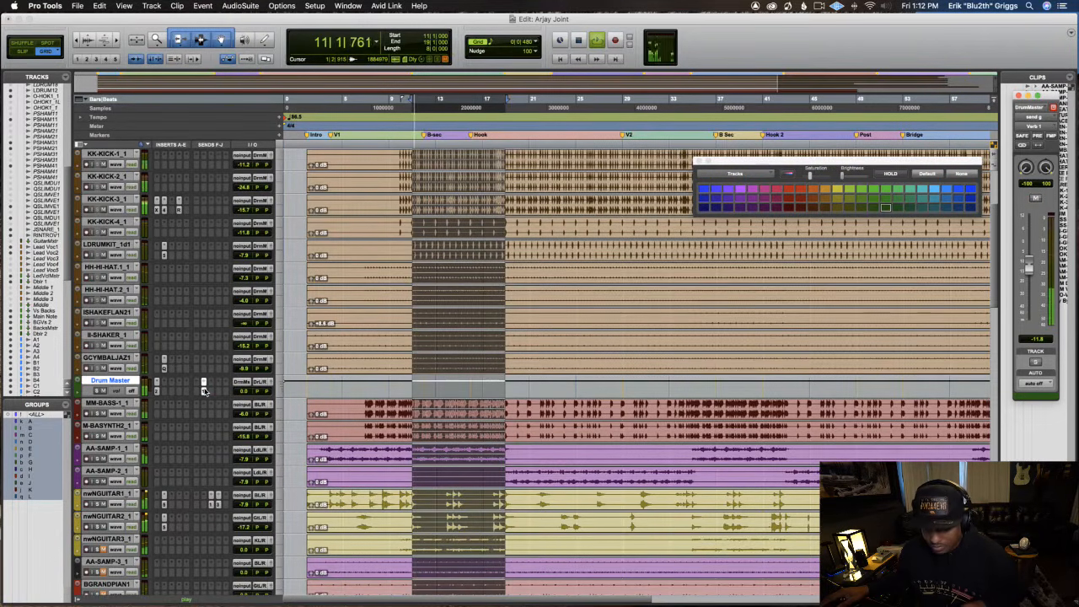
scroll(205, 391, down, 15)
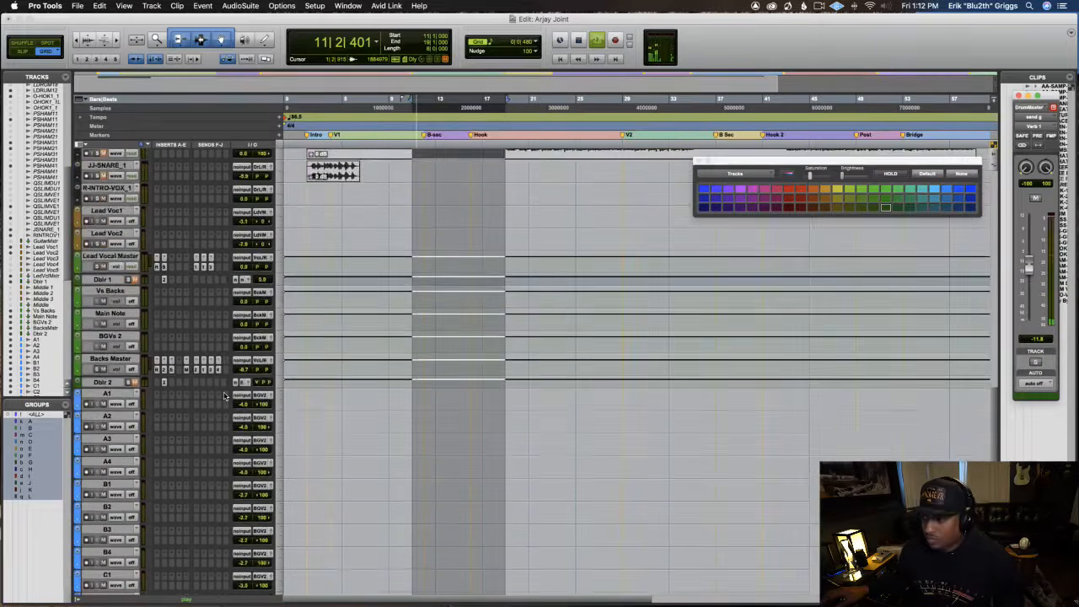
scroll(225, 396, down, 10)
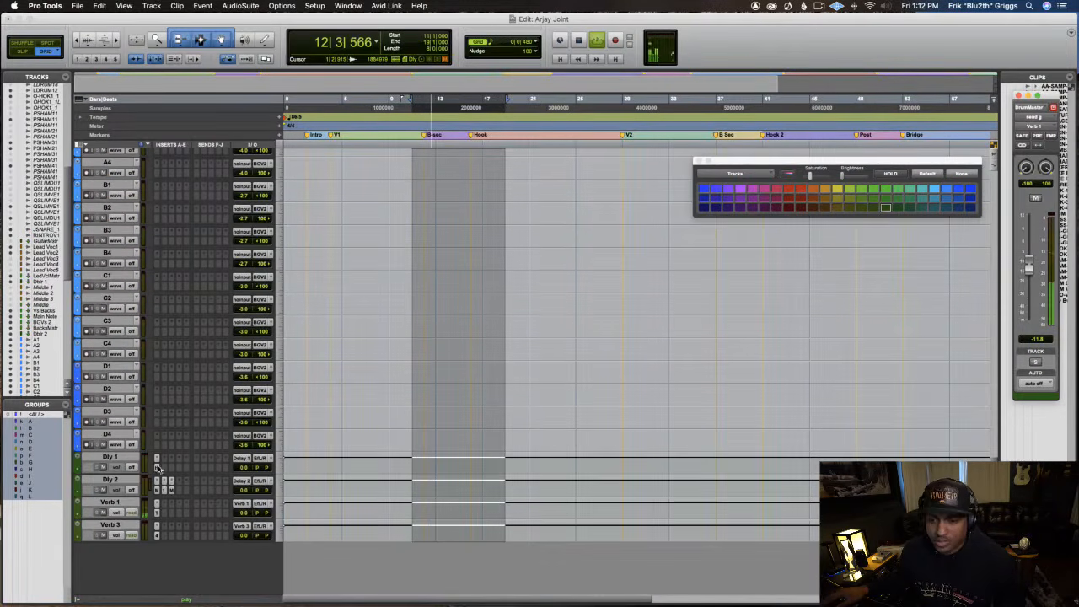
click(156, 514)
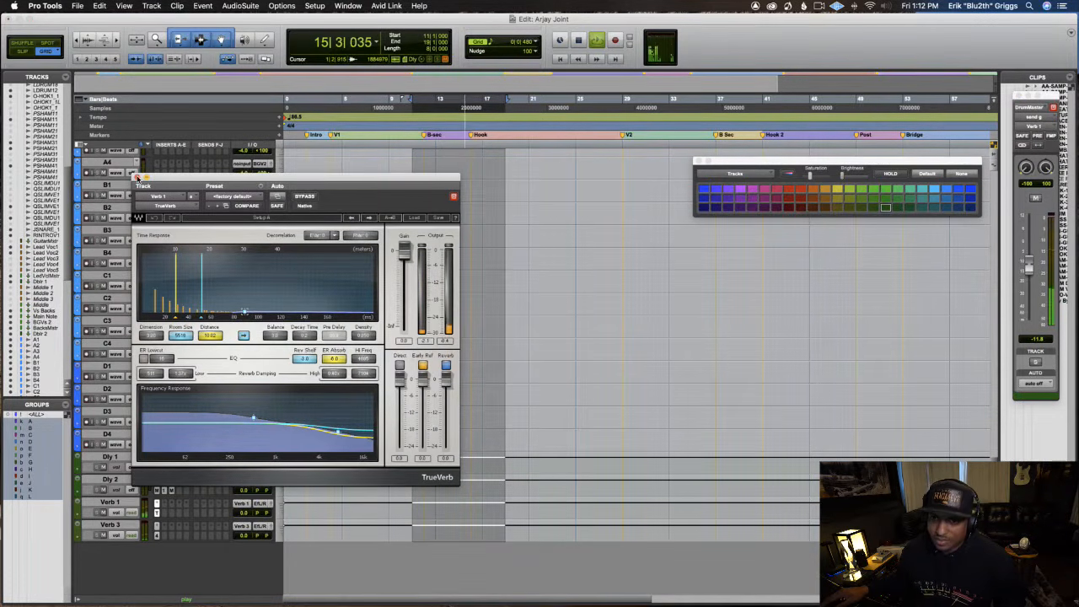
click(138, 178)
Lower the level of the Drum Master's Verb 1 send to -13.1 dB while the loop plays.
scroll(211, 263, up, 10)
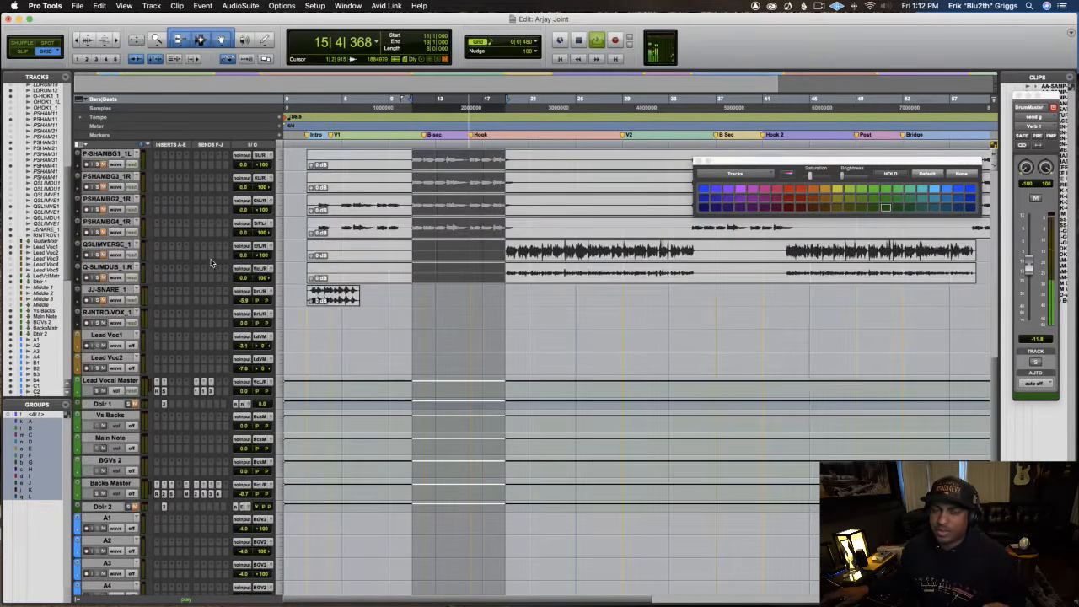
scroll(212, 263, up, 10)
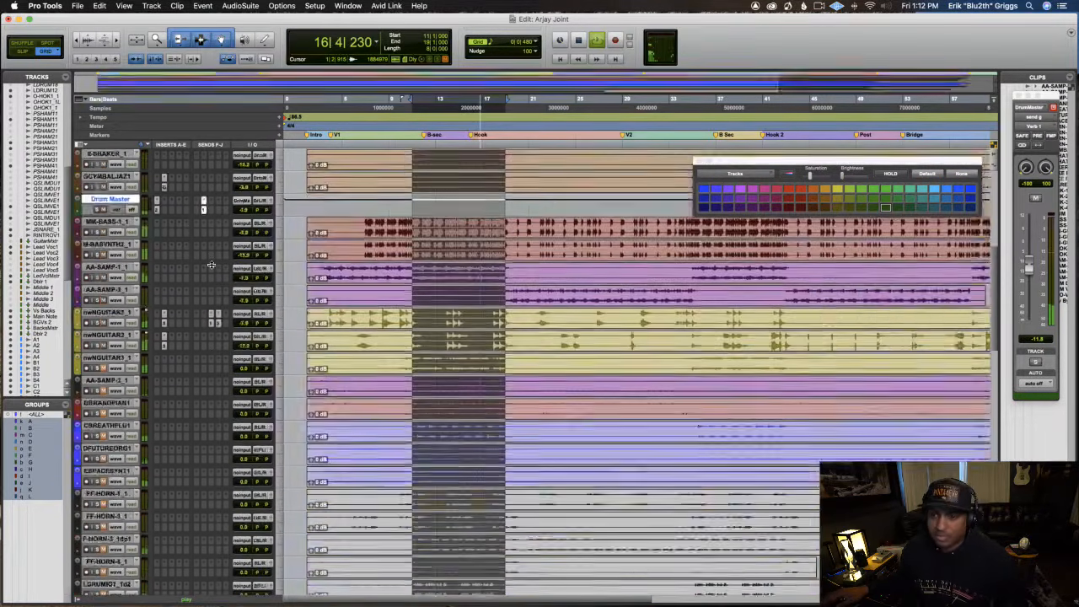
scroll(212, 263, up, 10)
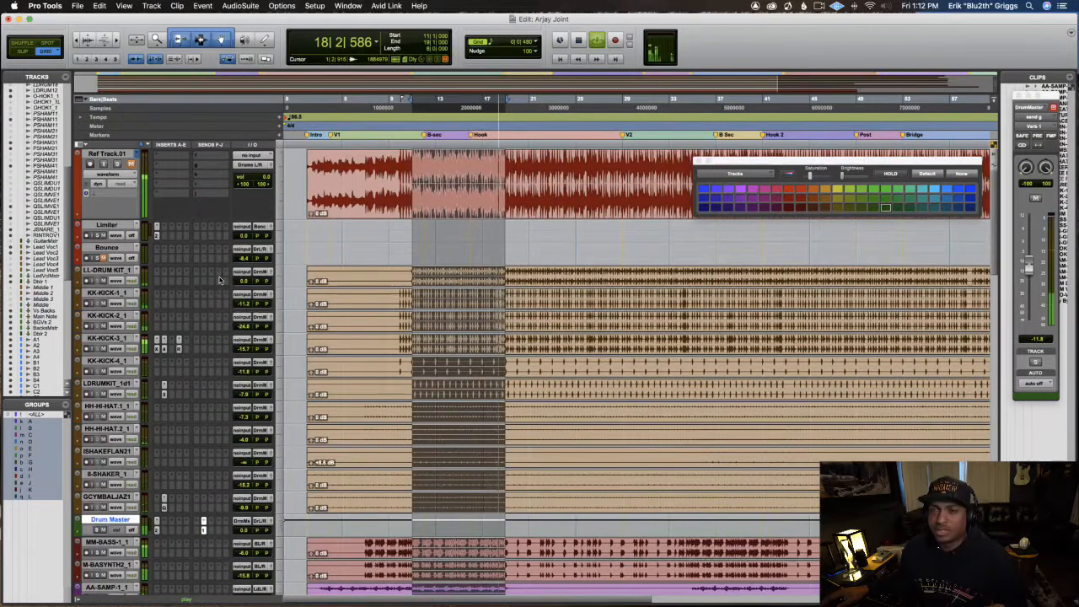
scroll(219, 280, down, 20)
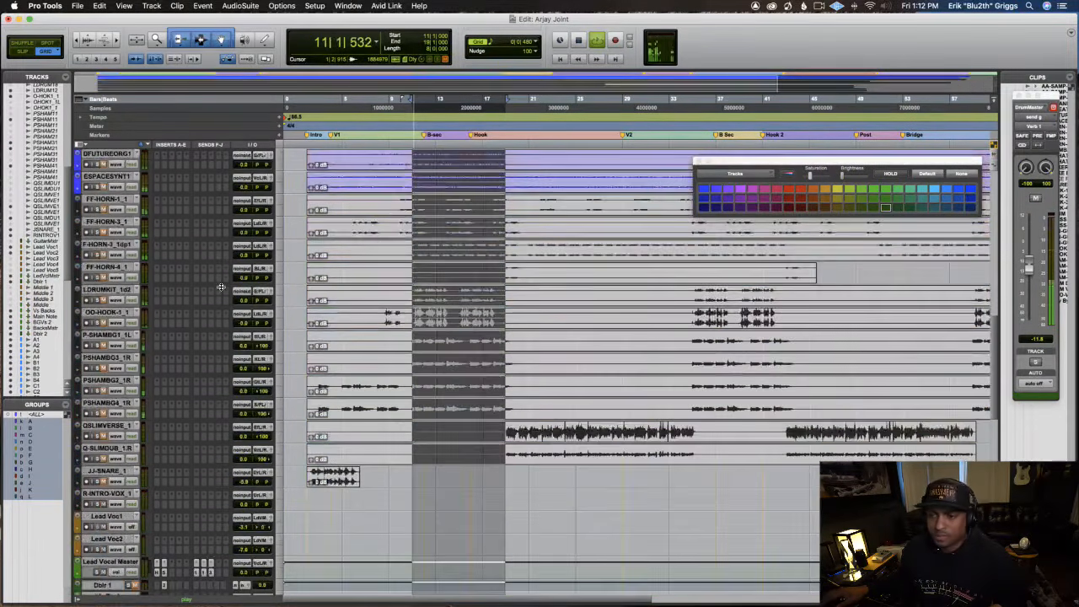
scroll(220, 287, down, 12)
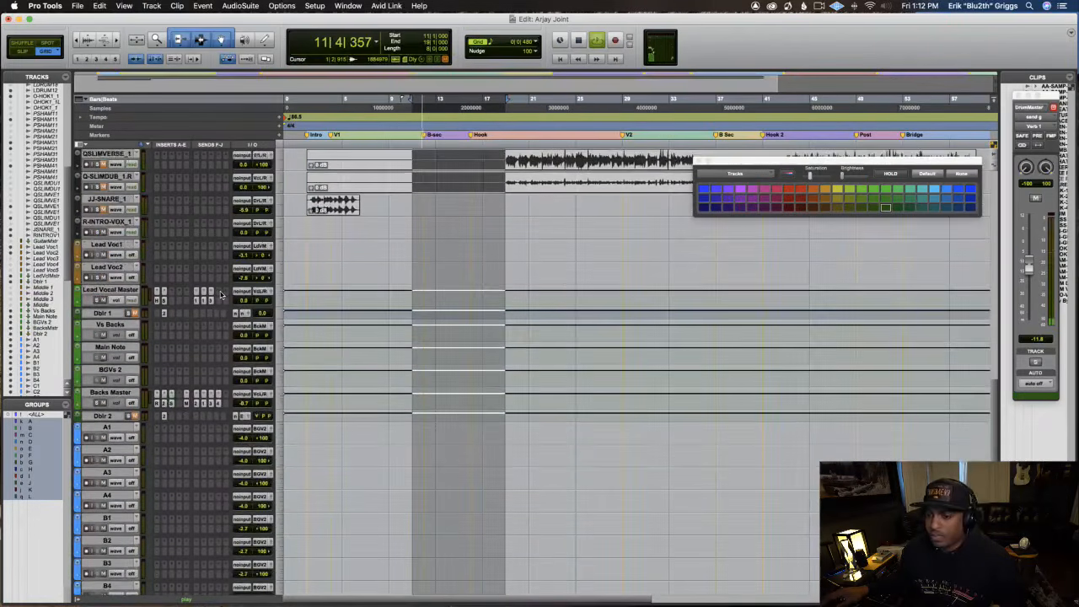
scroll(221, 293, up, 13)
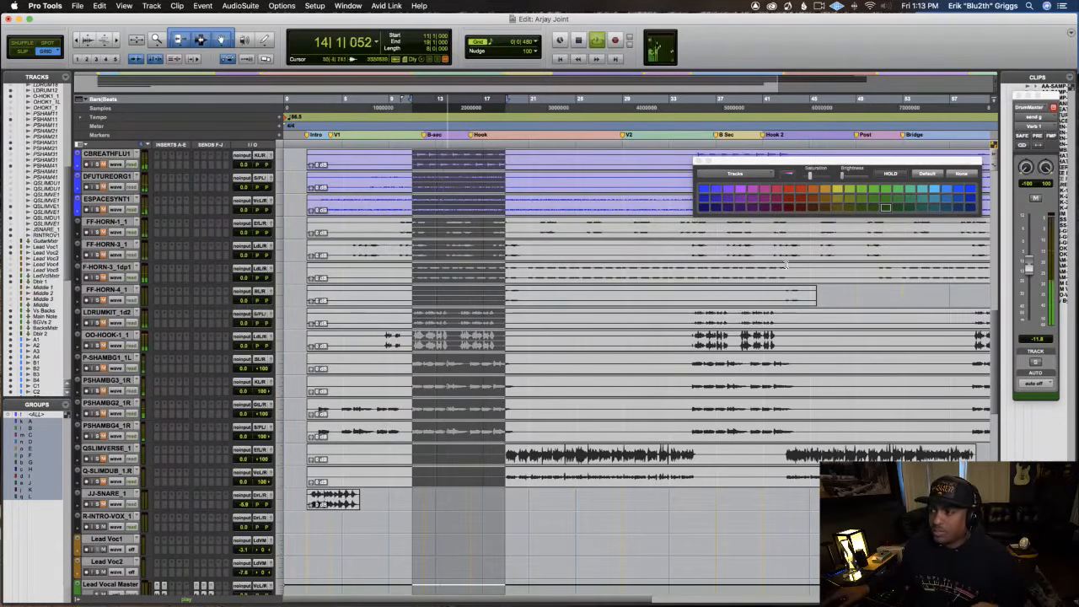
drag(1029, 269, 1030, 273)
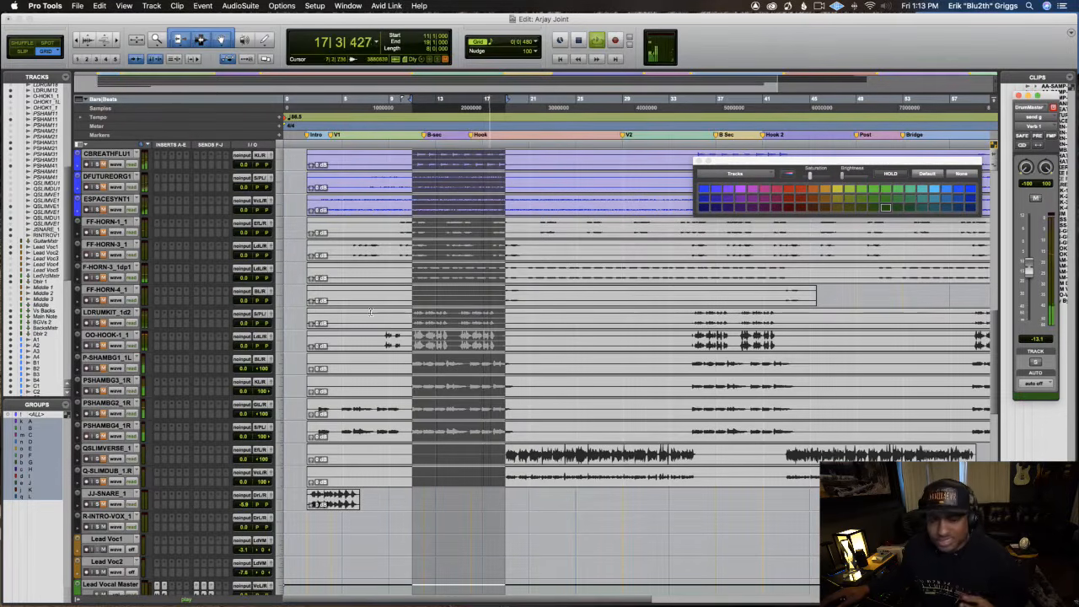
Insert a stereo REQ 4 equalizer on the second guitar track and set its highest band as a low-pass filter at 511 Hz.
scroll(368, 313, up, 10)
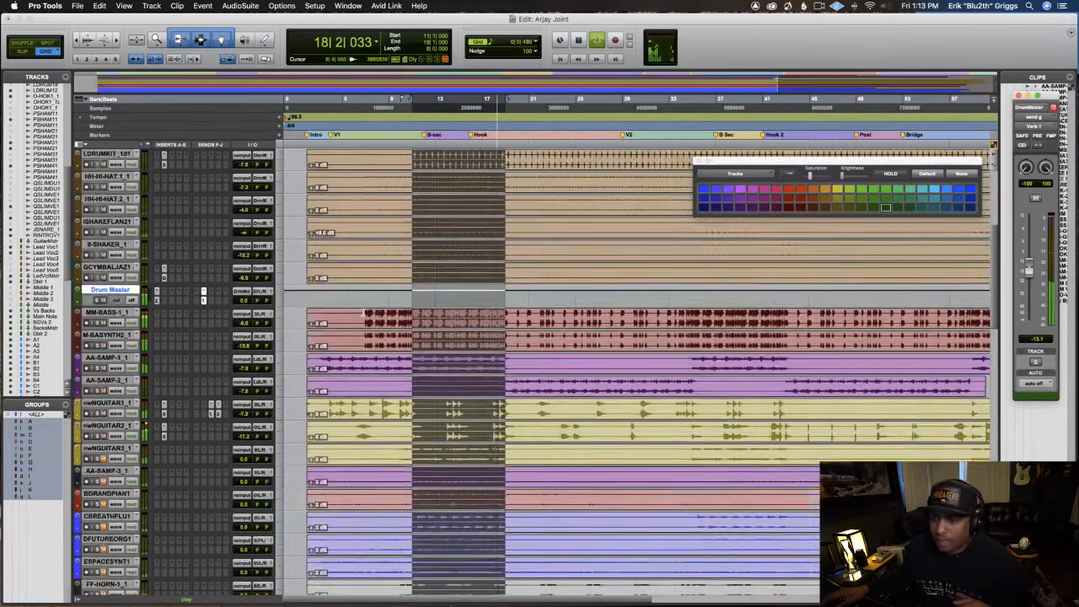
scroll(364, 313, down, 8)
scroll(364, 312, up, 5)
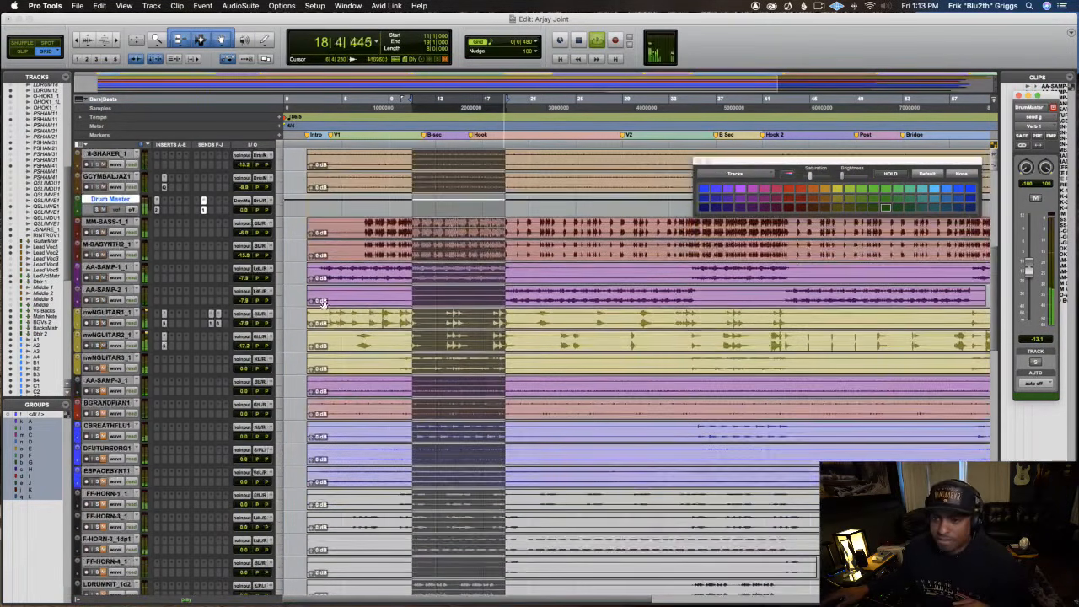
click(156, 346)
mouse_move(160, 345)
mouse_move(263, 348)
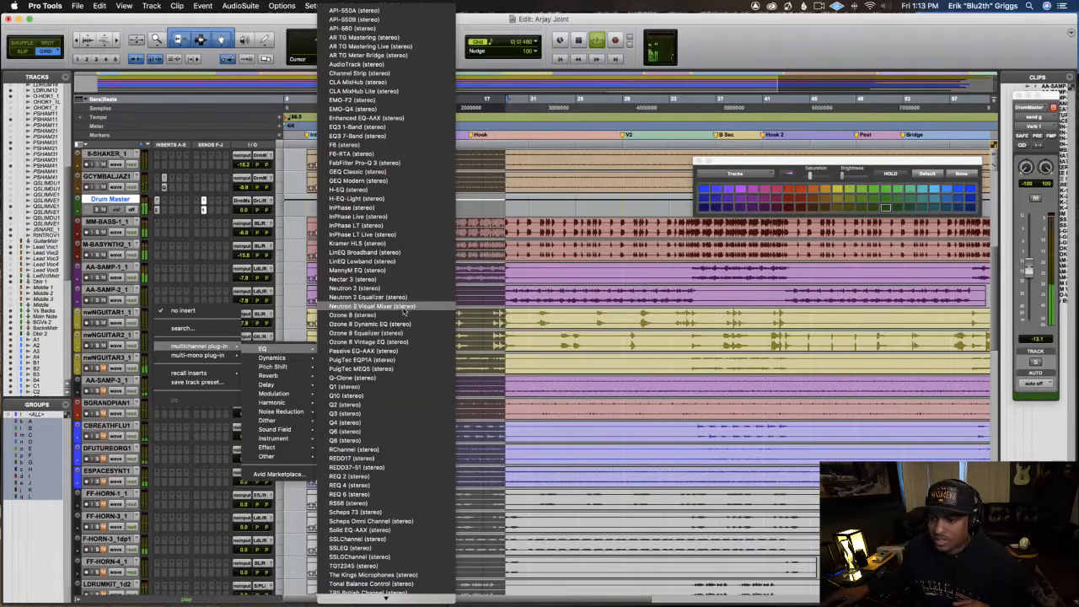
click(390, 483)
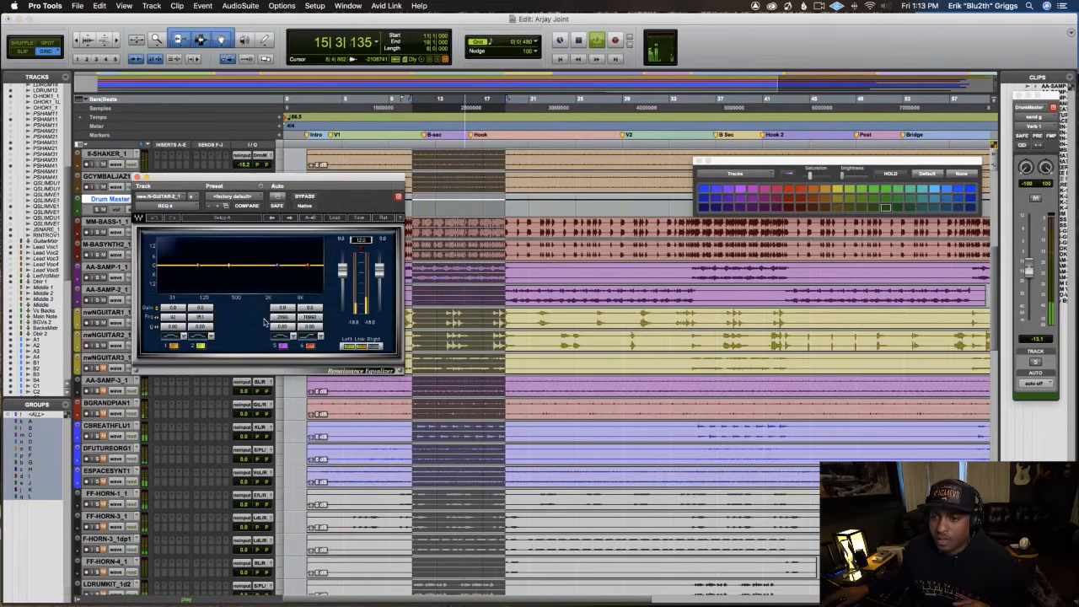
click(309, 338)
mouse_move(306, 267)
mouse_down()
mouse_move(264, 273)
mouse_move(272, 260)
mouse_move(285, 267)
mouse_up()
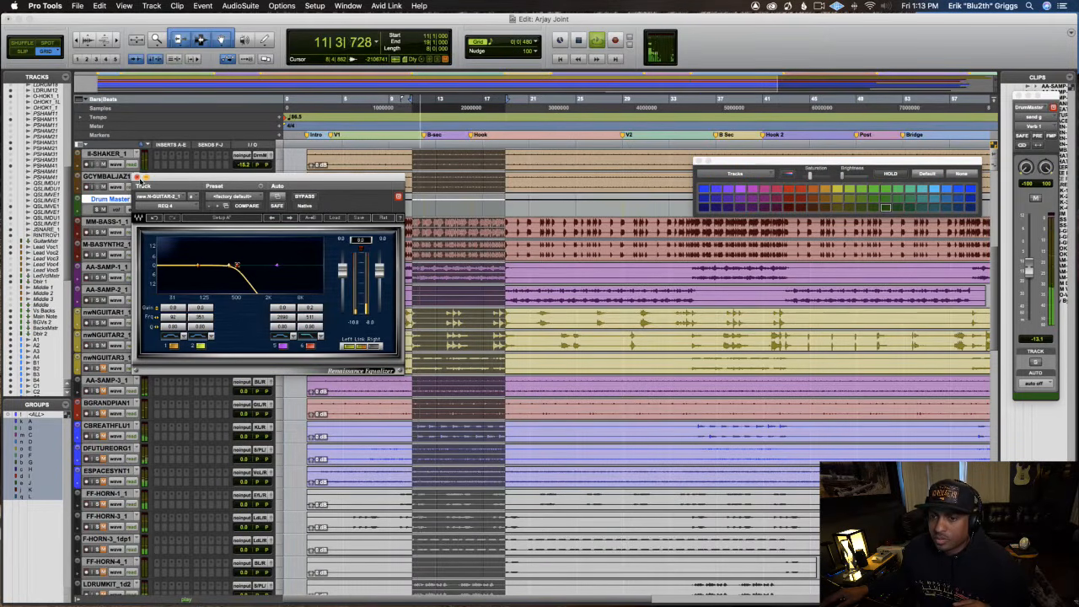
click(137, 177)
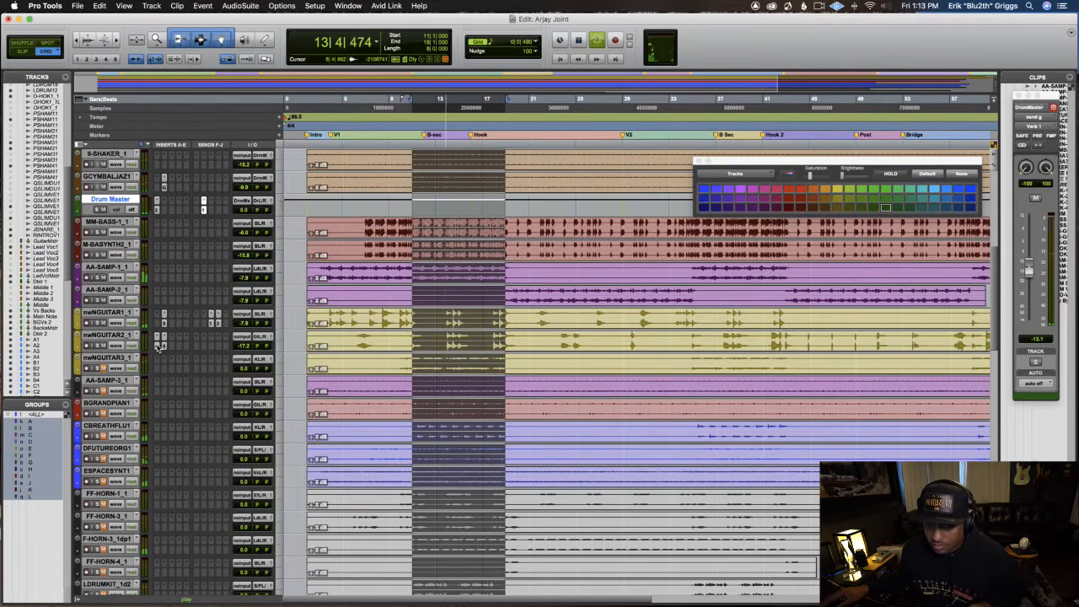
Add the REQ 4 equalizer to the first guitar track and set its low-pass filter to about 2.9 kHz.
click(158, 326)
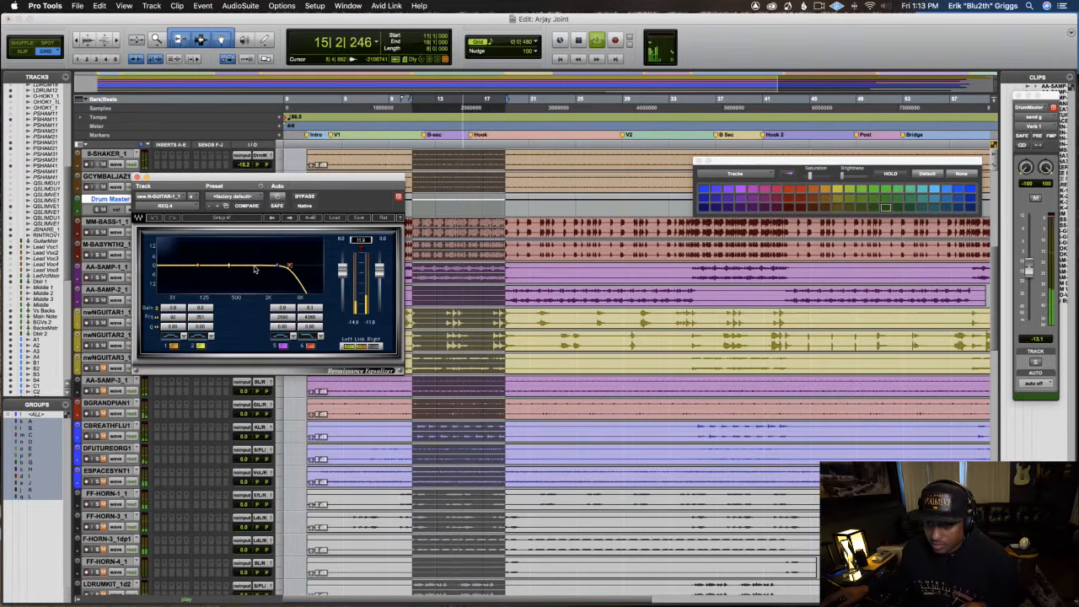
drag(284, 267, 279, 267)
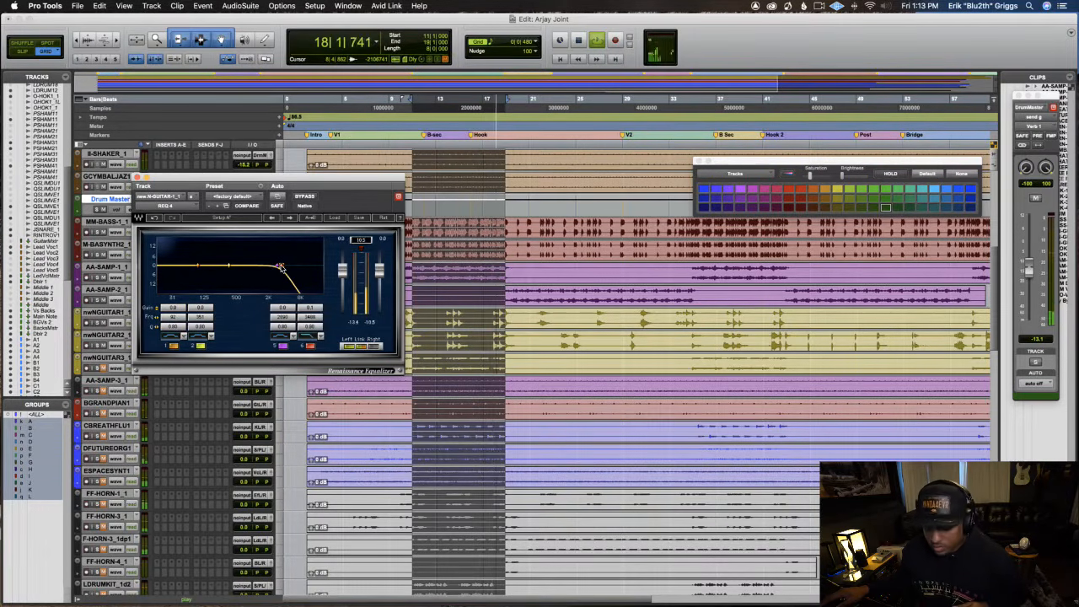
drag(281, 267, 274, 268)
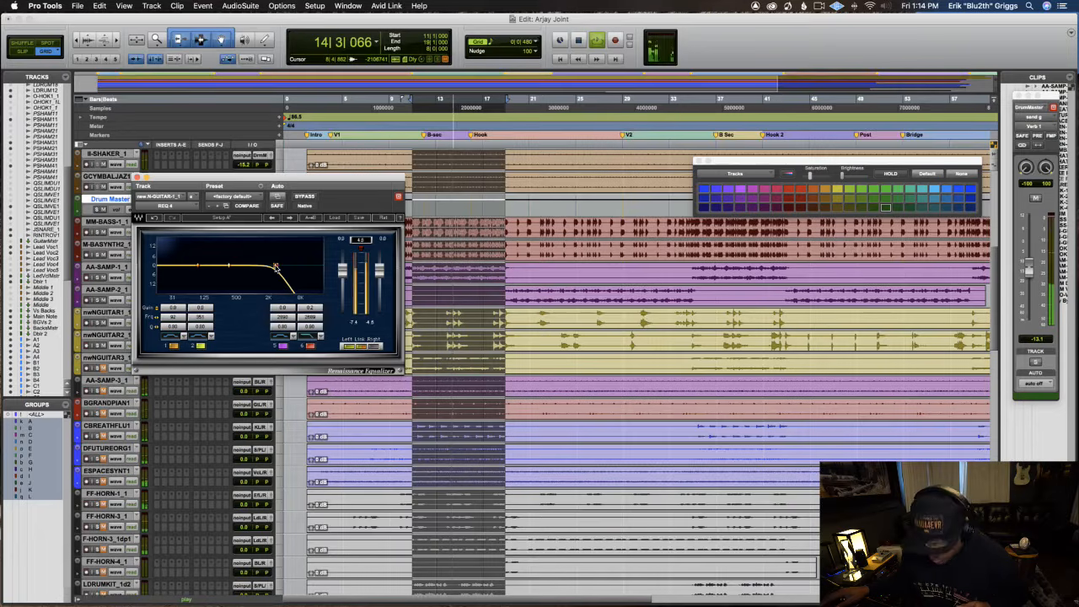
click(137, 178)
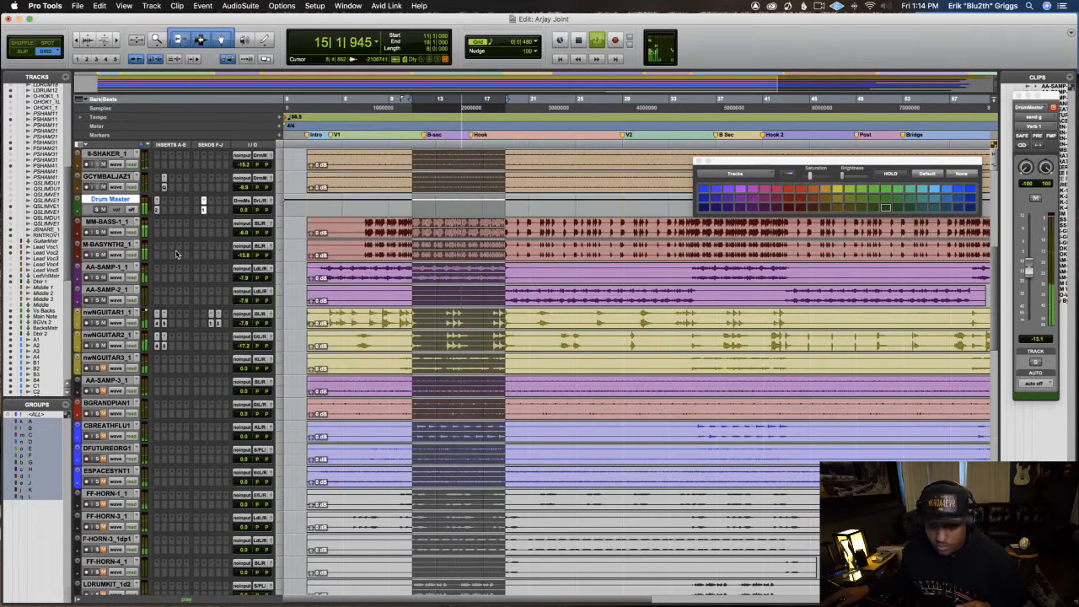
Lower the first guitar track's equalizer low-pass filter to about 1.6 kHz and set the track level to -14.5 dB.
drag(245, 320, 245, 326)
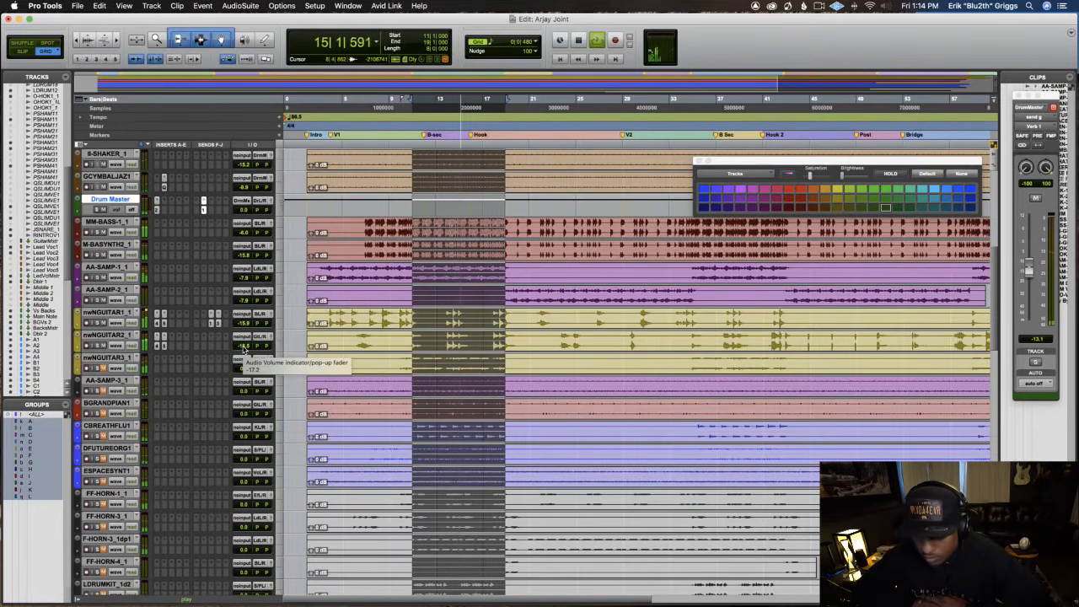
click(157, 324)
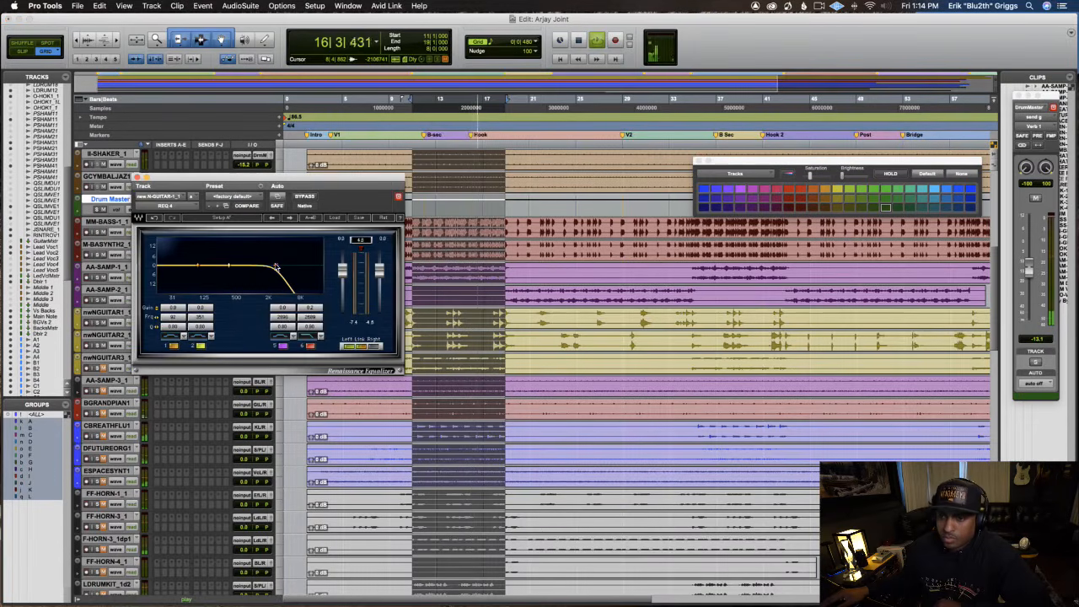
drag(272, 266, 268, 266)
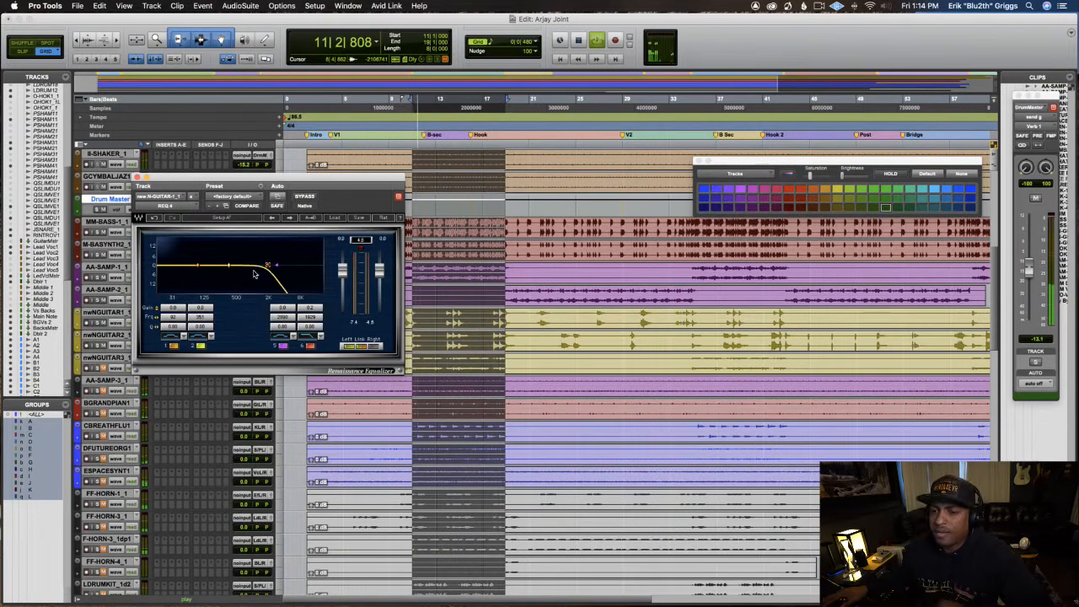
click(138, 177)
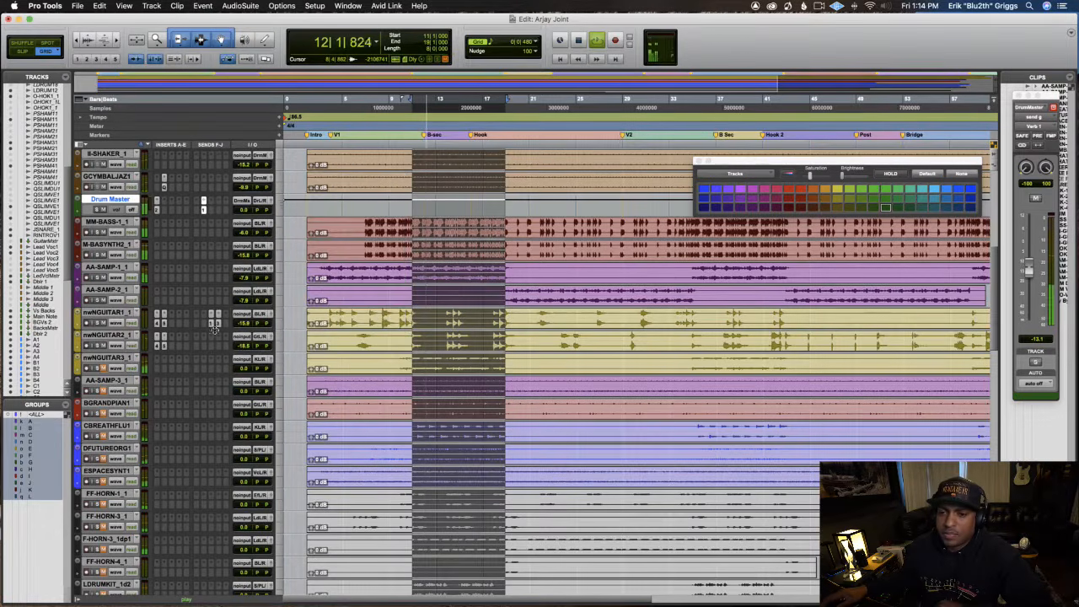
click(243, 322)
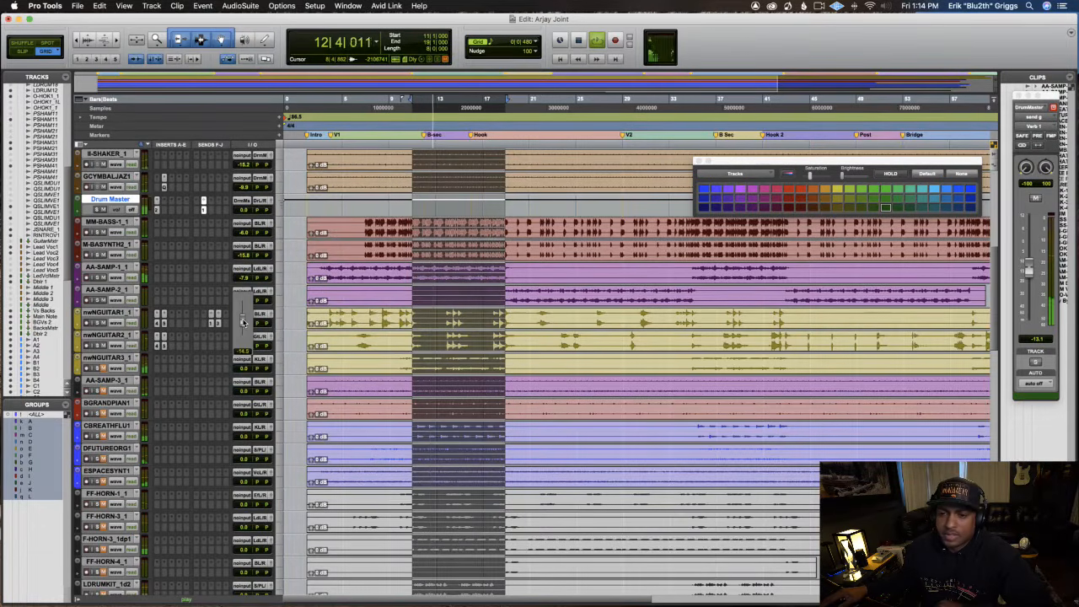
click(171, 323)
mouse_move(208, 325)
mouse_move(308, 335)
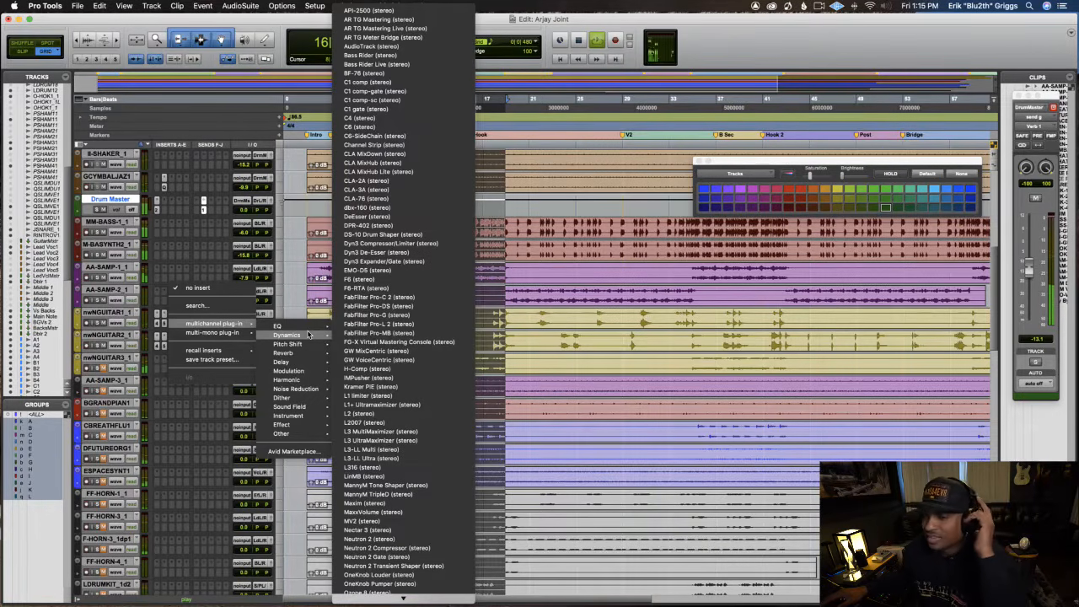
click(214, 278)
Set the first guitar track's Verb 3 send level to -11.8 dB while the loop plays.
click(215, 322)
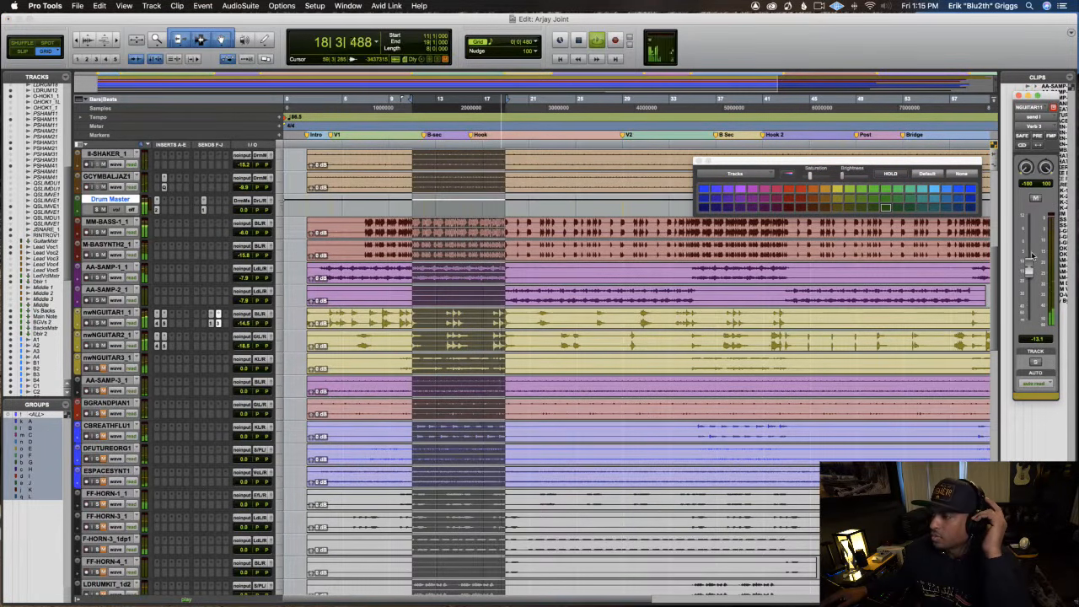
drag(1028, 269, 1028, 252)
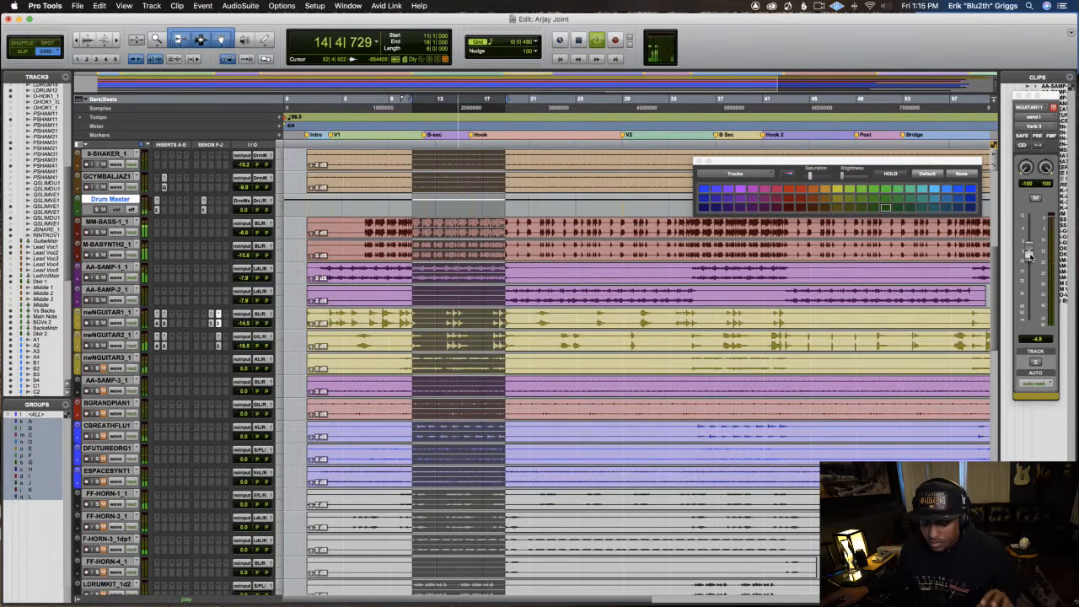
drag(1028, 255, 1028, 265)
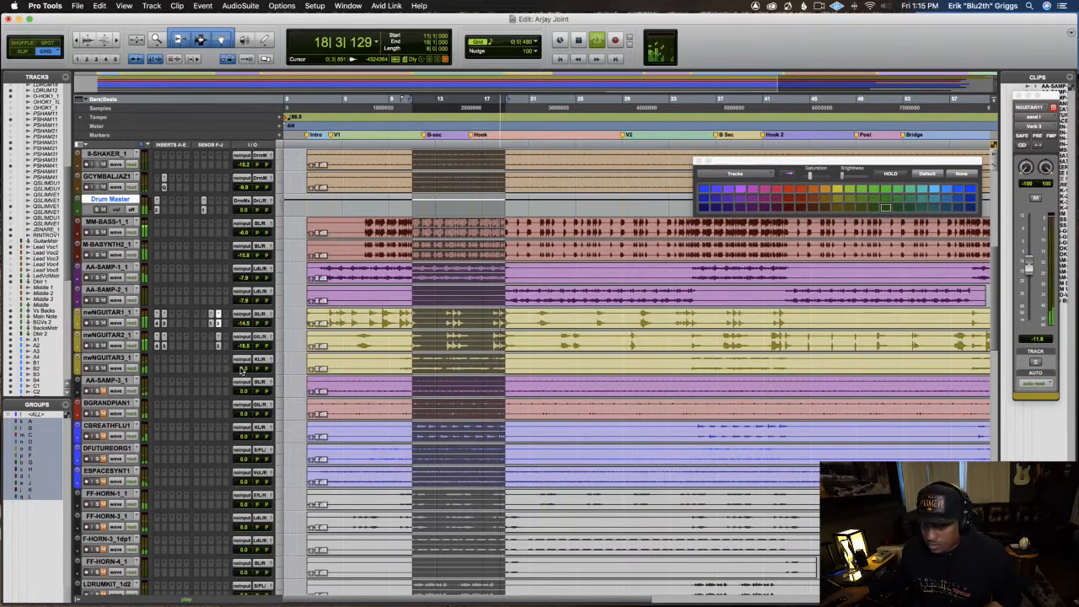
Lower the third guitar track to -11.2 dB and set the AA-SAMP-3_1 track's Verb 3 send to -15.3 dB.
mouse_move(243, 369)
mouse_down()
mouse_move(244, 382)
mouse_move(242, 367)
mouse_up()
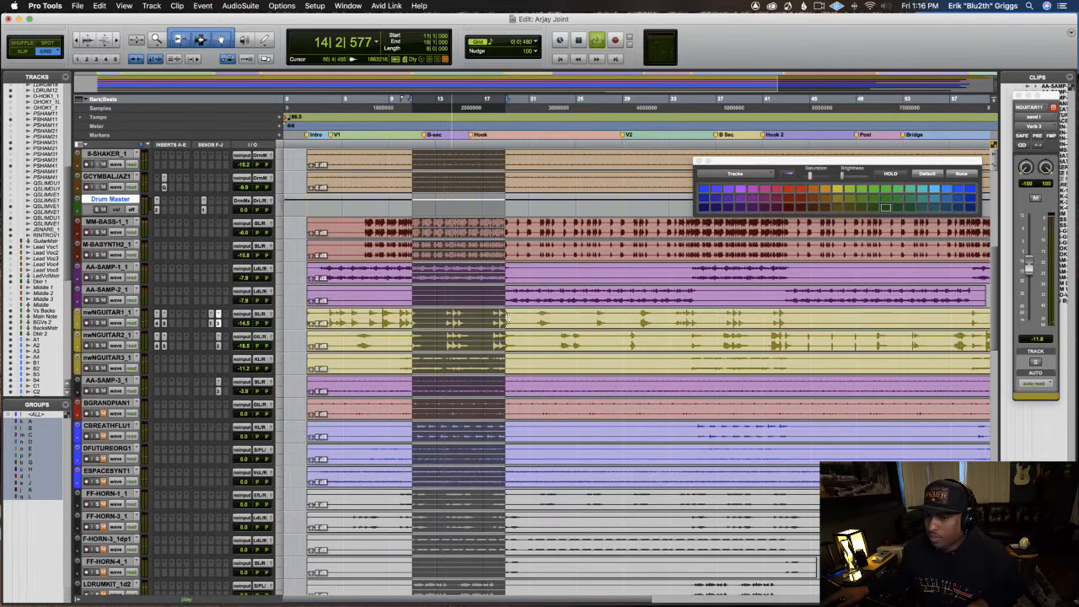
click(217, 392)
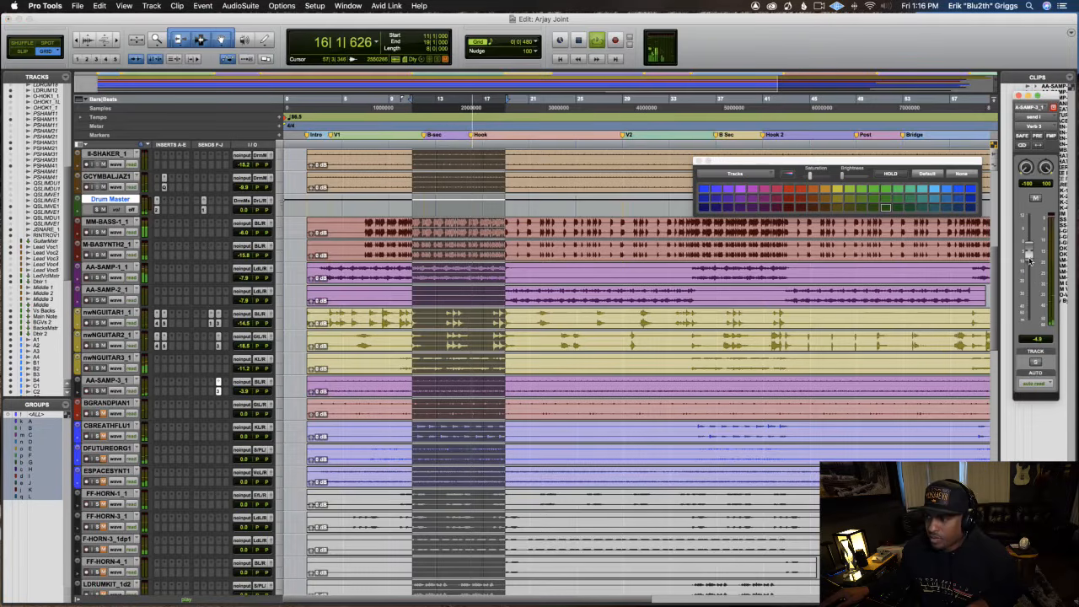
drag(1028, 260, 1028, 275)
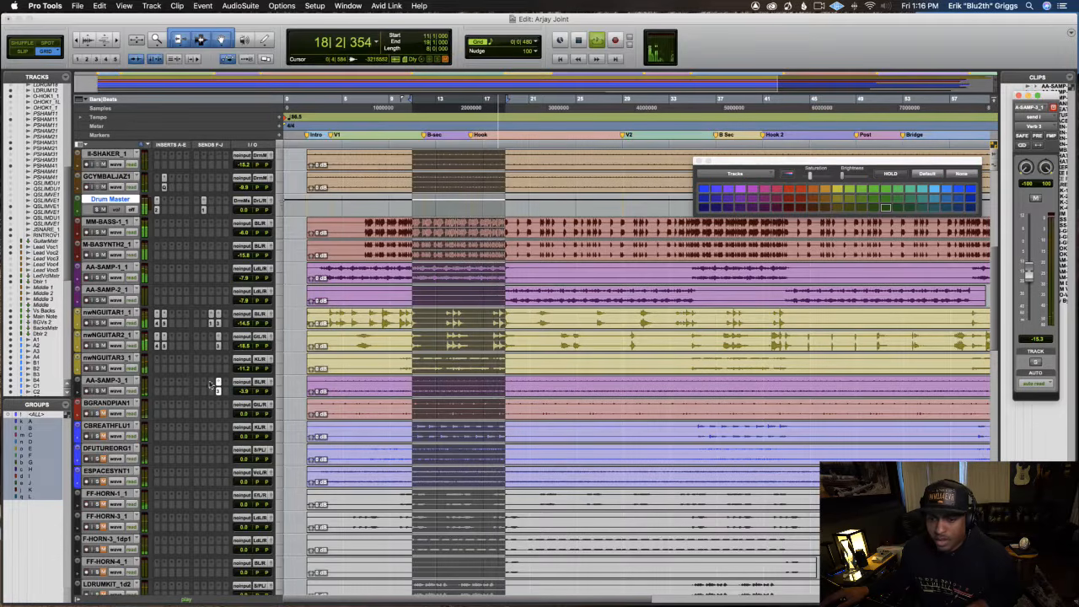
Browse the stereo plug-in categories for the AA-SAMP-3_1 track and search the plug-ins for "pan" and "auto".
click(167, 390)
mouse_move(206, 391)
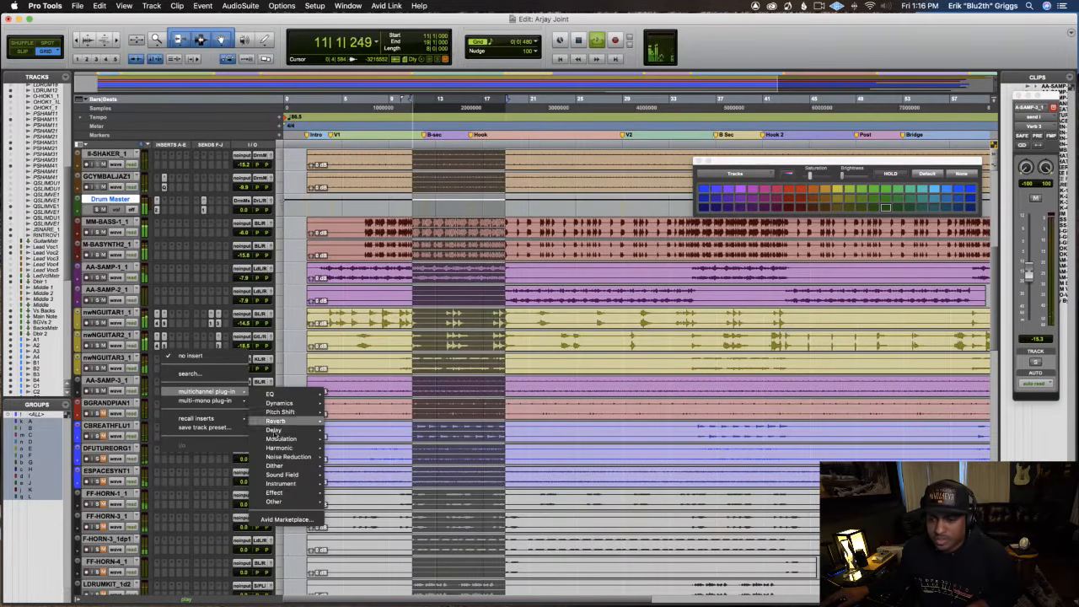
mouse_move(278, 501)
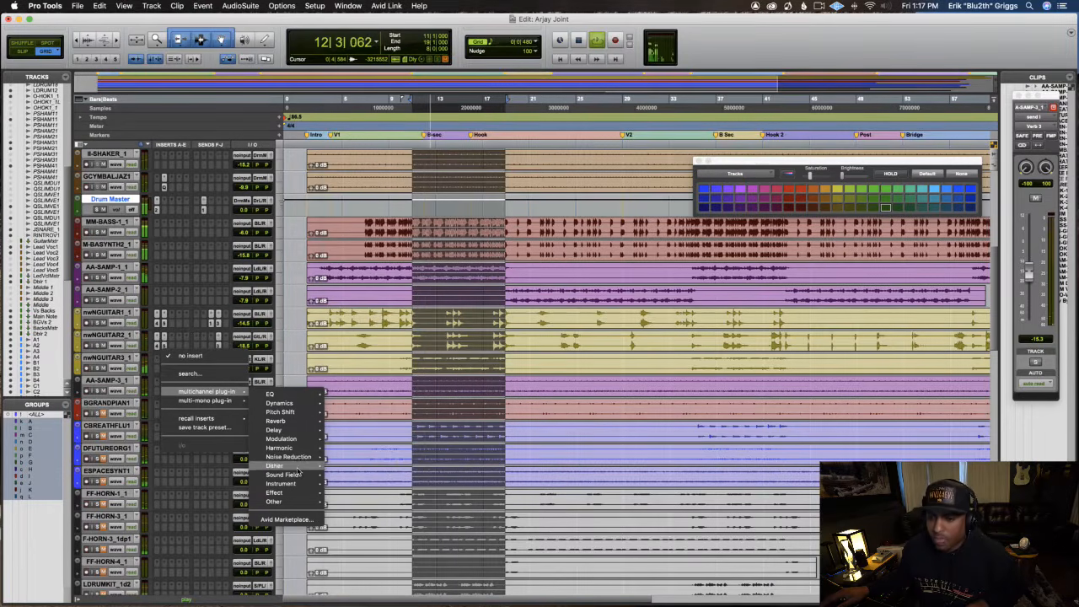
mouse_move(295, 475)
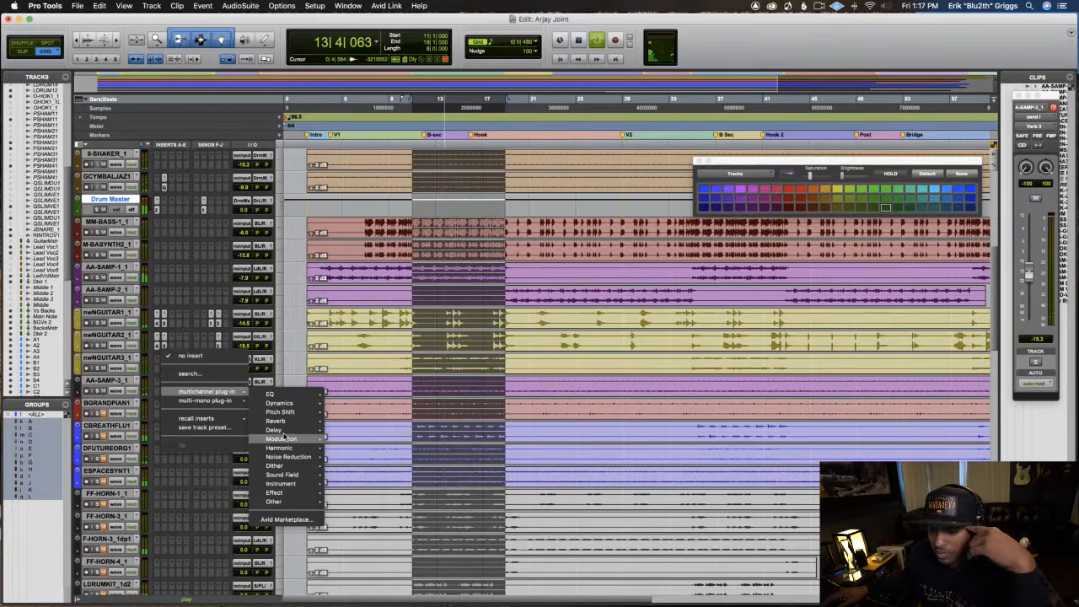
mouse_move(285, 438)
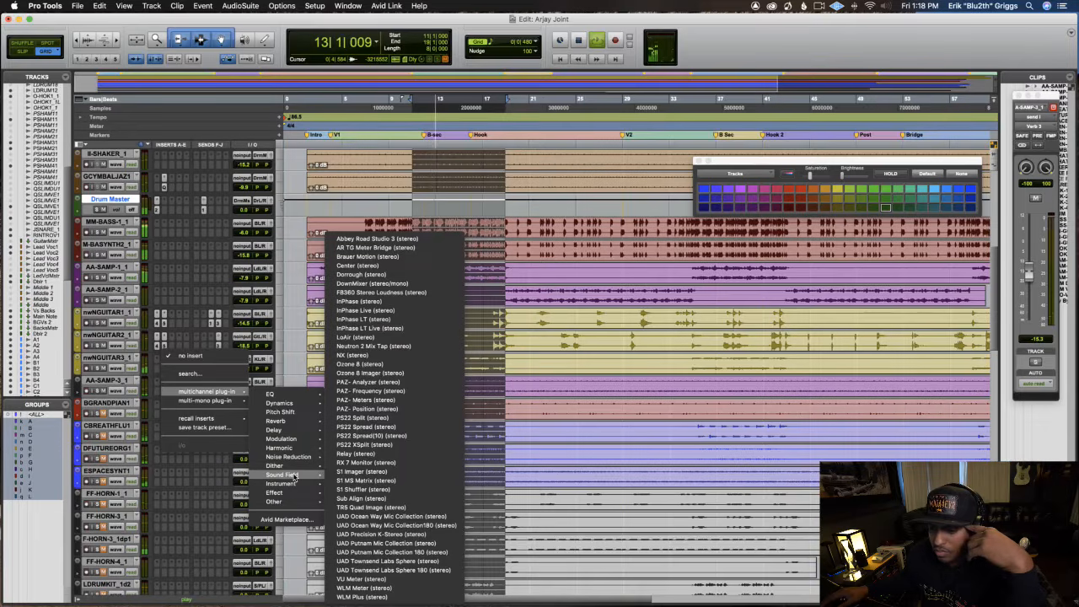
click(224, 375)
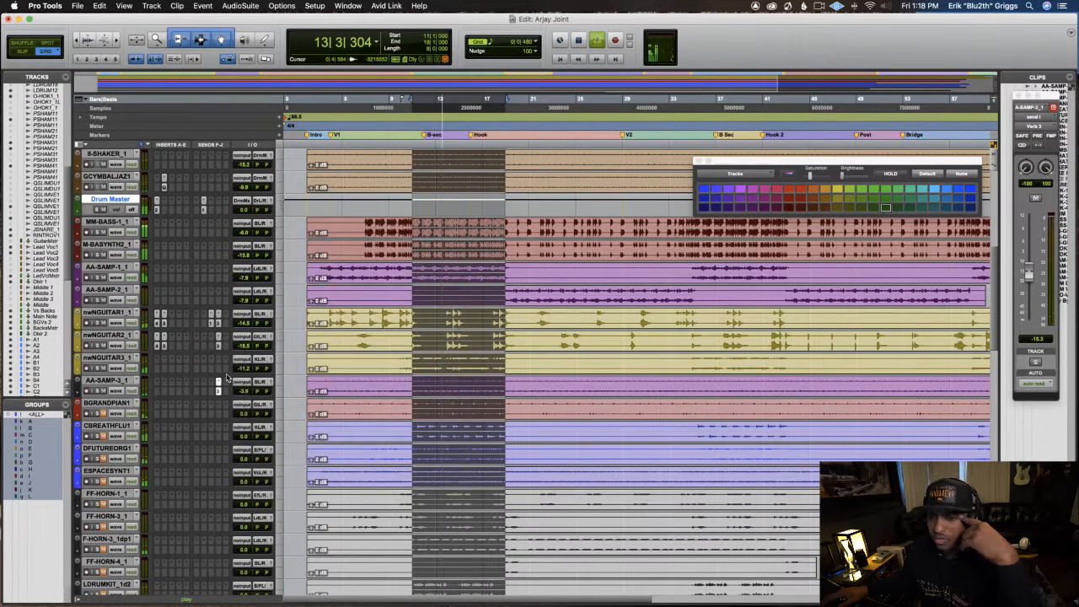
text(pan)
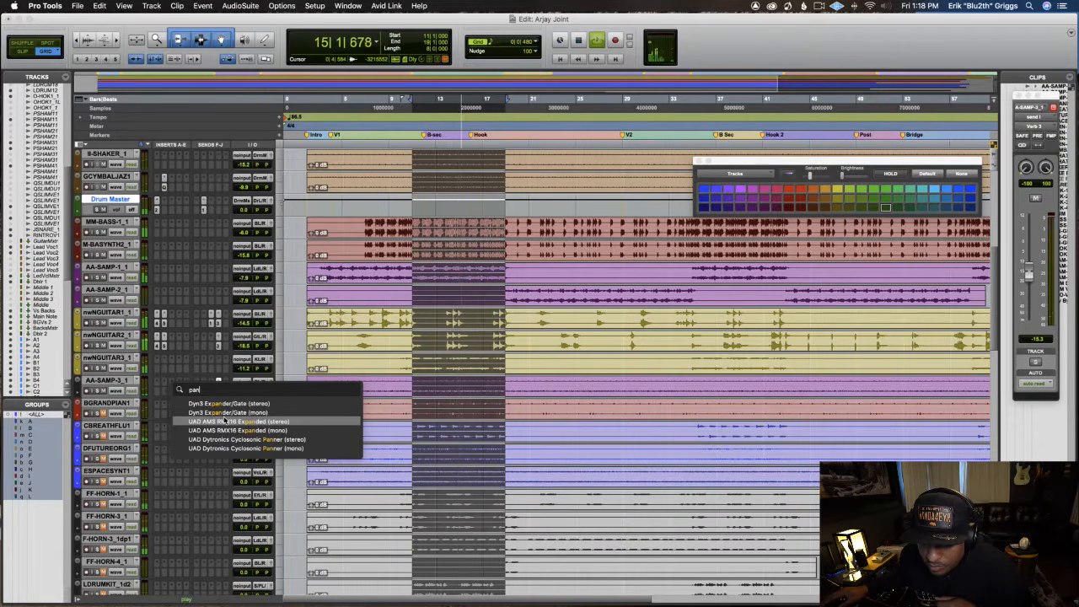
key(BackSpace)
key(BackSpace)
key(BackSpace)
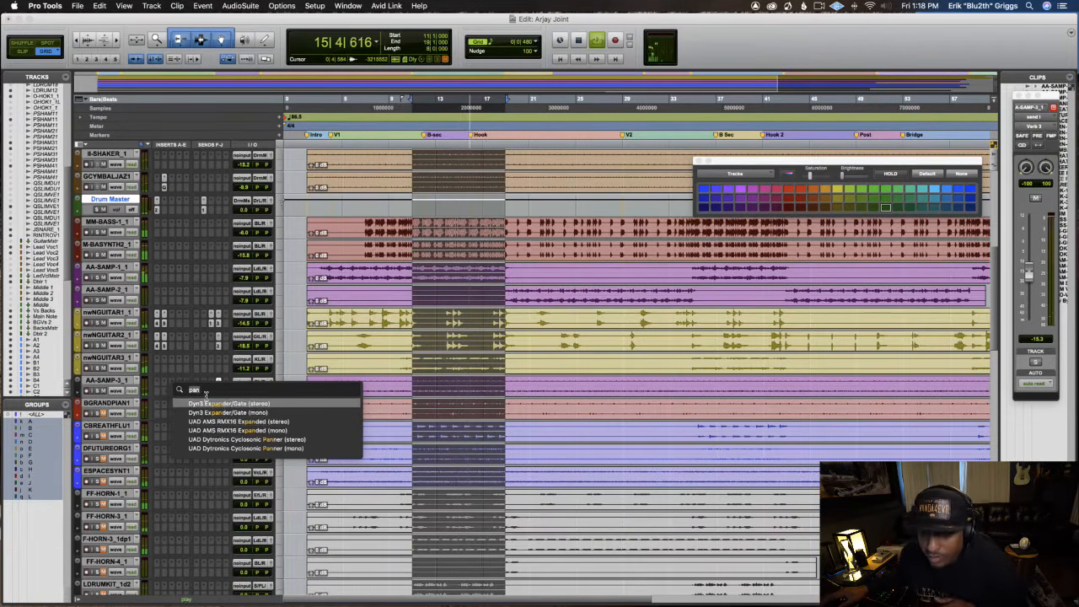
text(auto)
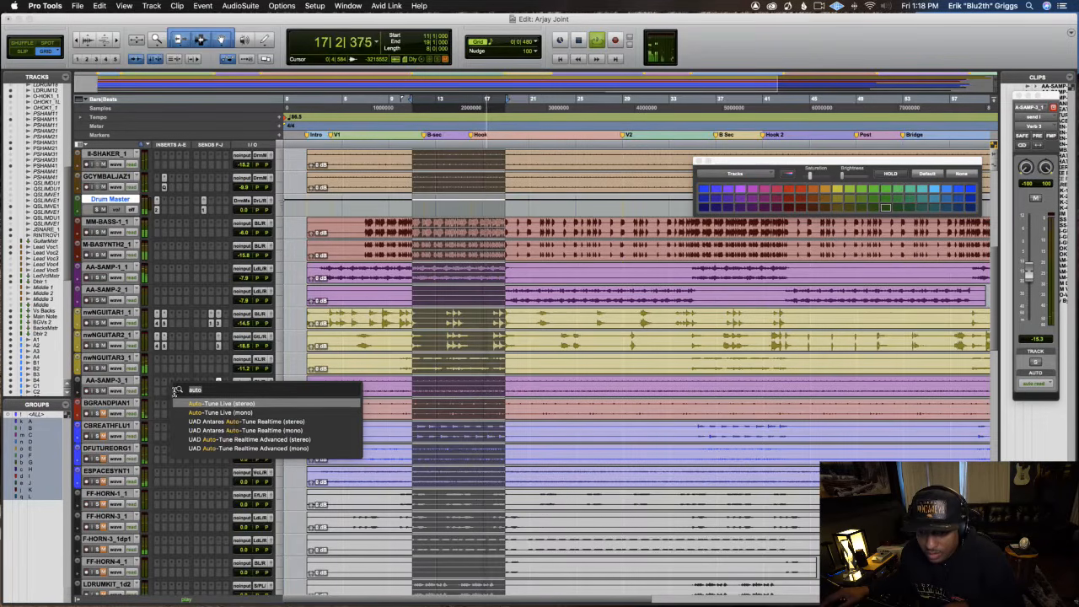
Search for "pann", insert the stereo UAD Dytronics Cyclosonic Panner on AA-SAMP-3_1, and decline visiting the Universal Audio website.
key(BackSpace)
key(BackSpace)
key(BackSpace)
key(BackSpace)
text(pann)
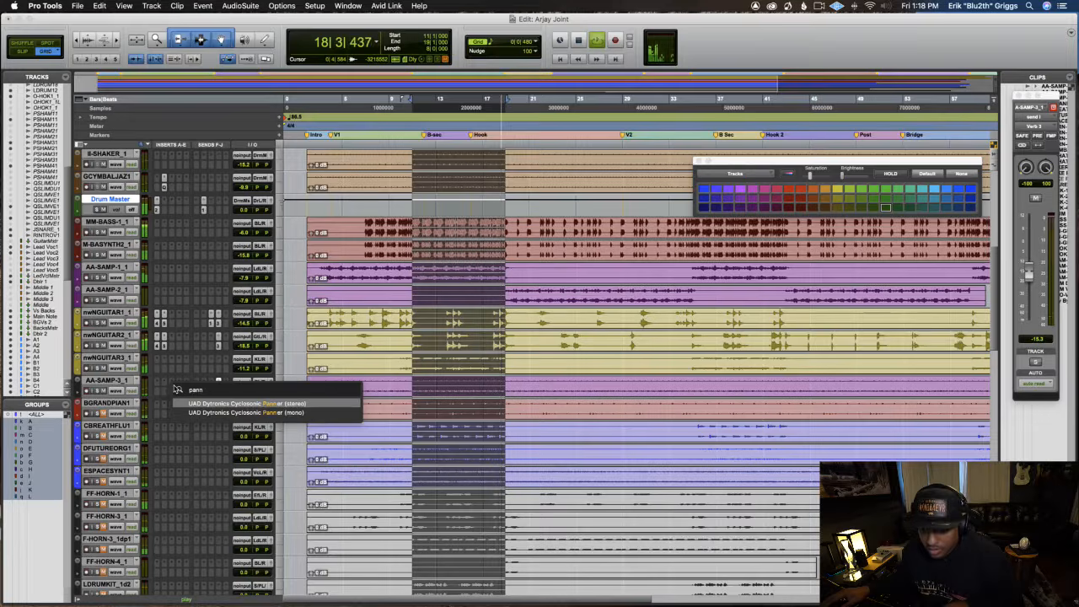
click(216, 408)
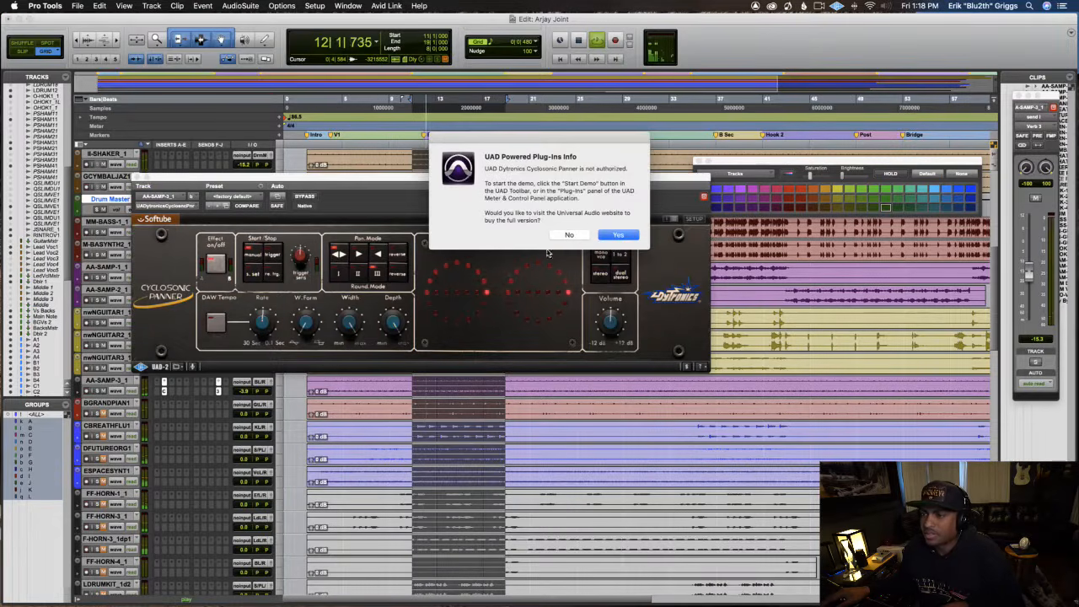
click(567, 235)
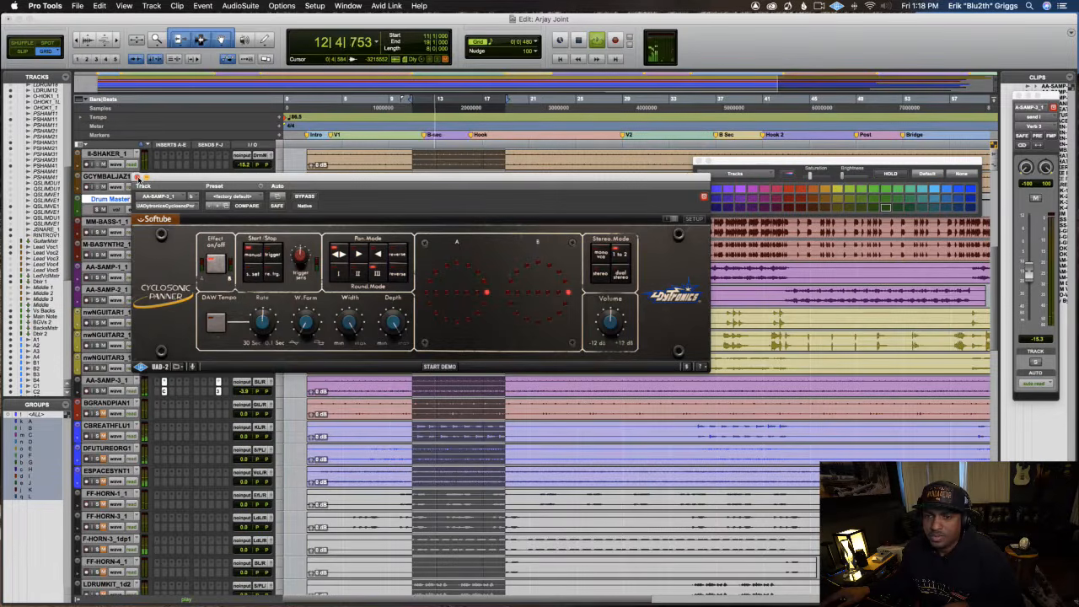
click(138, 178)
click(166, 384)
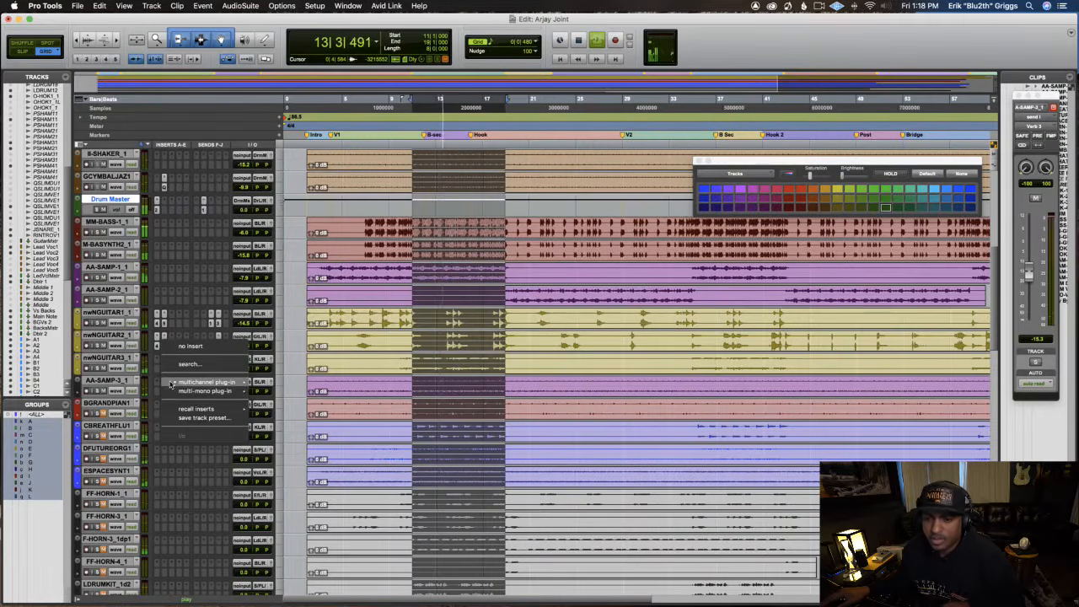
mouse_move(210, 391)
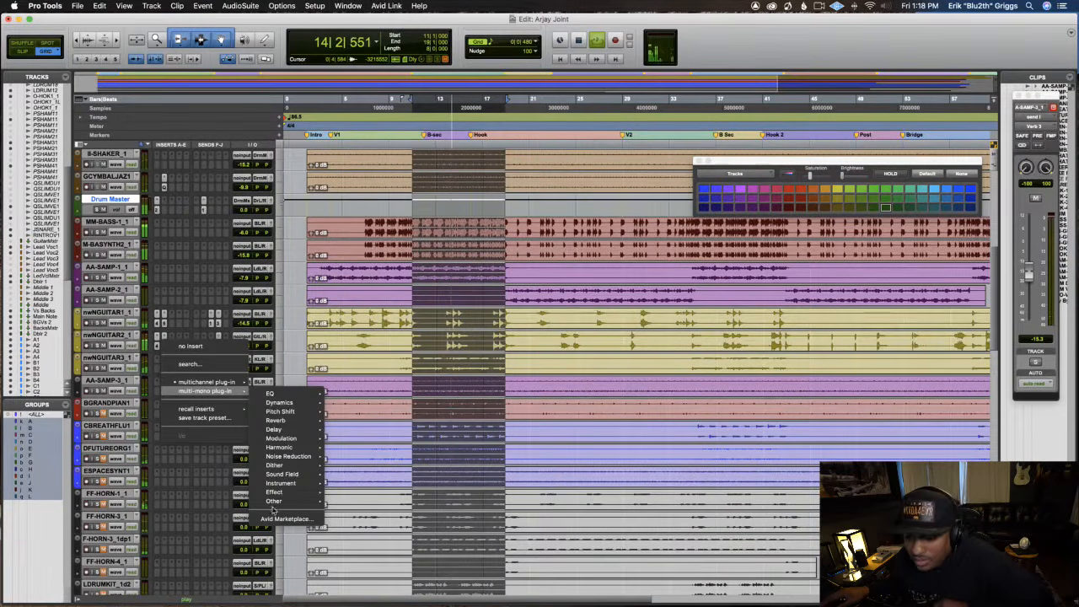
mouse_move(275, 500)
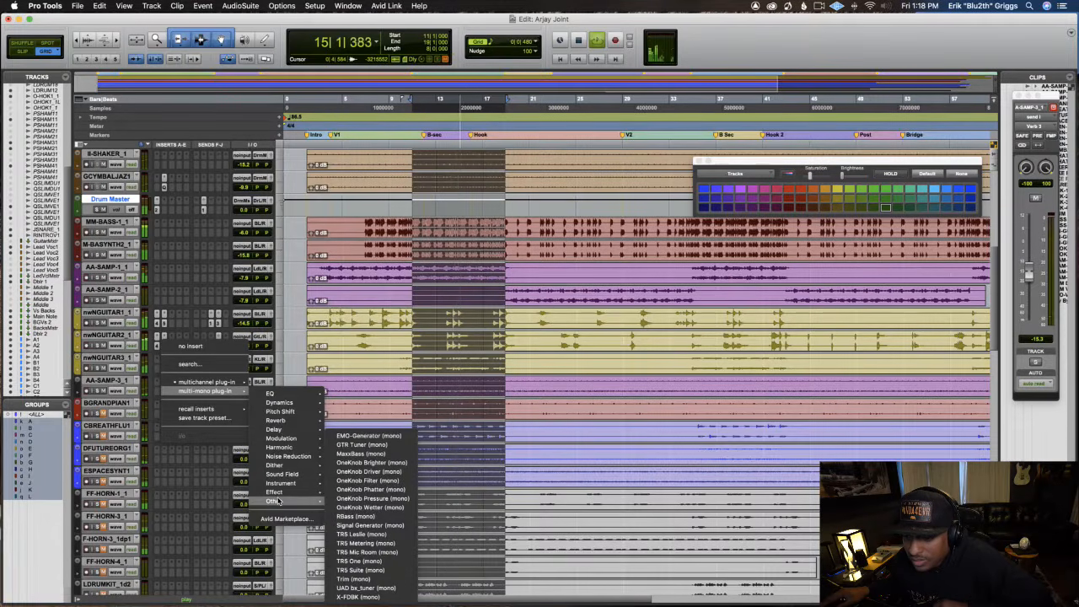
mouse_move(289, 475)
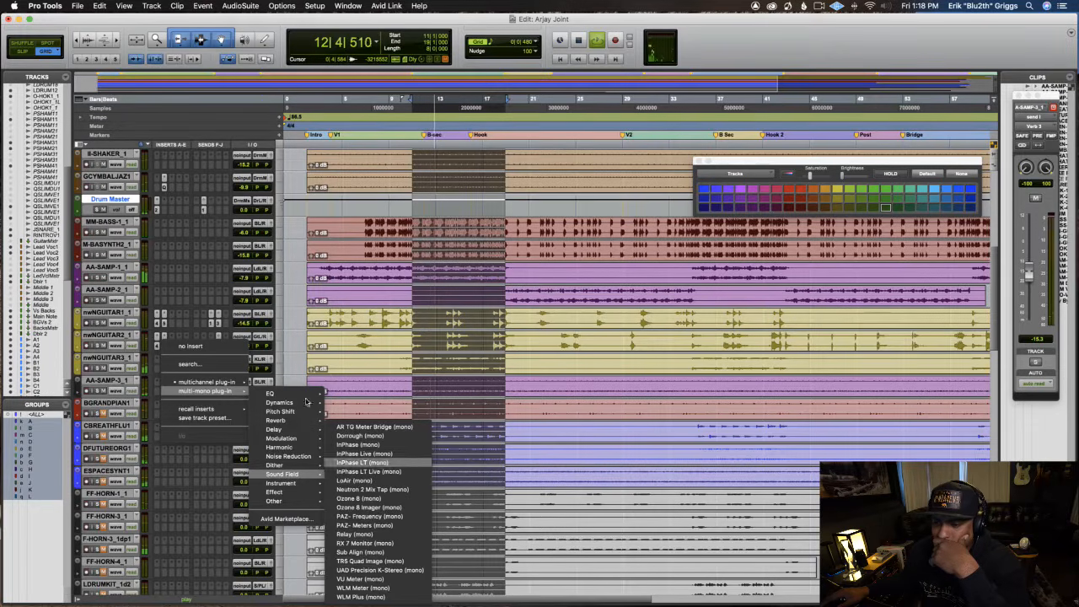
click(110, 384)
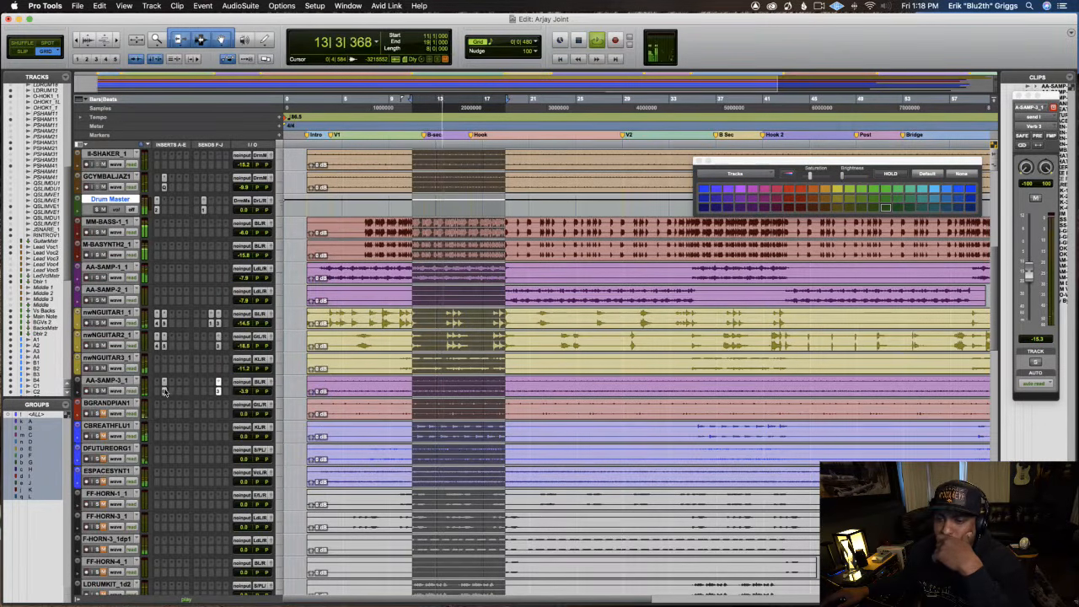
Review the Cyclosonic Panner's window and remove the plug-in from the AA-SAMP-3_1 track.
click(165, 391)
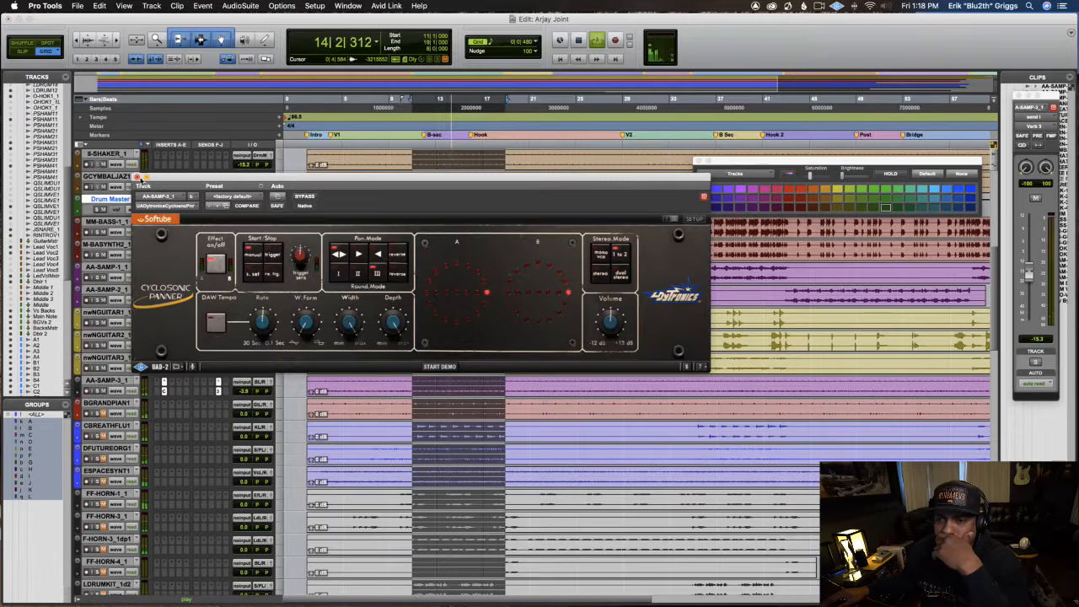
click(138, 177)
click(165, 391)
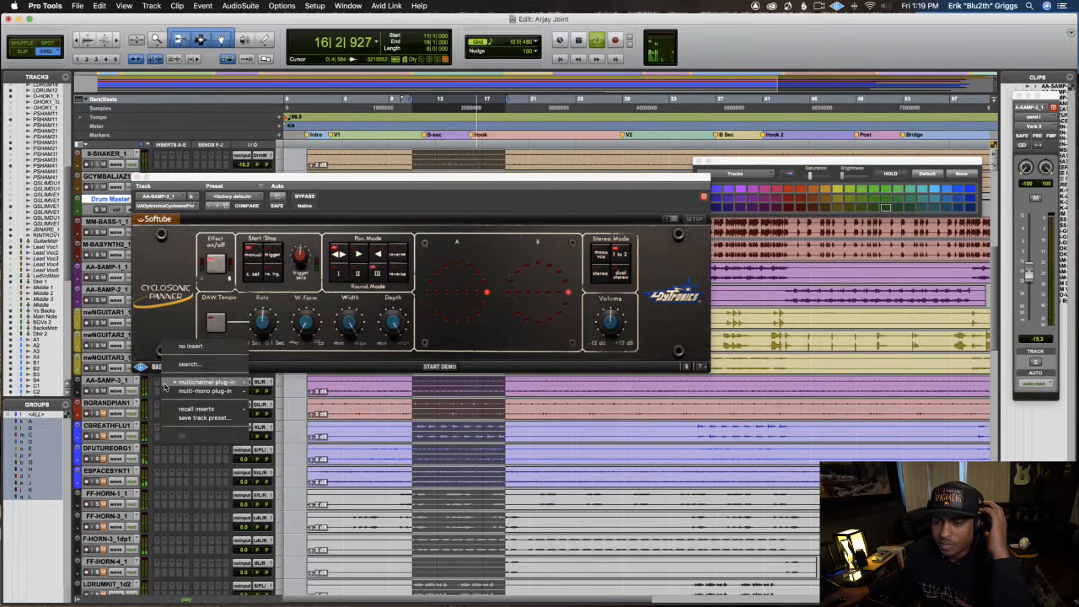
click(138, 176)
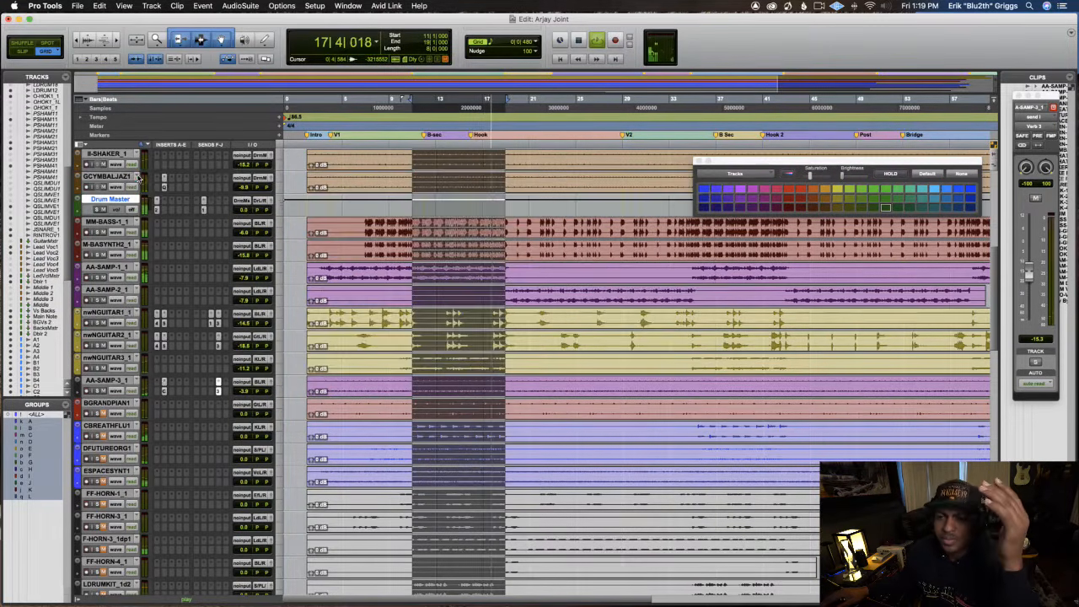
click(166, 383)
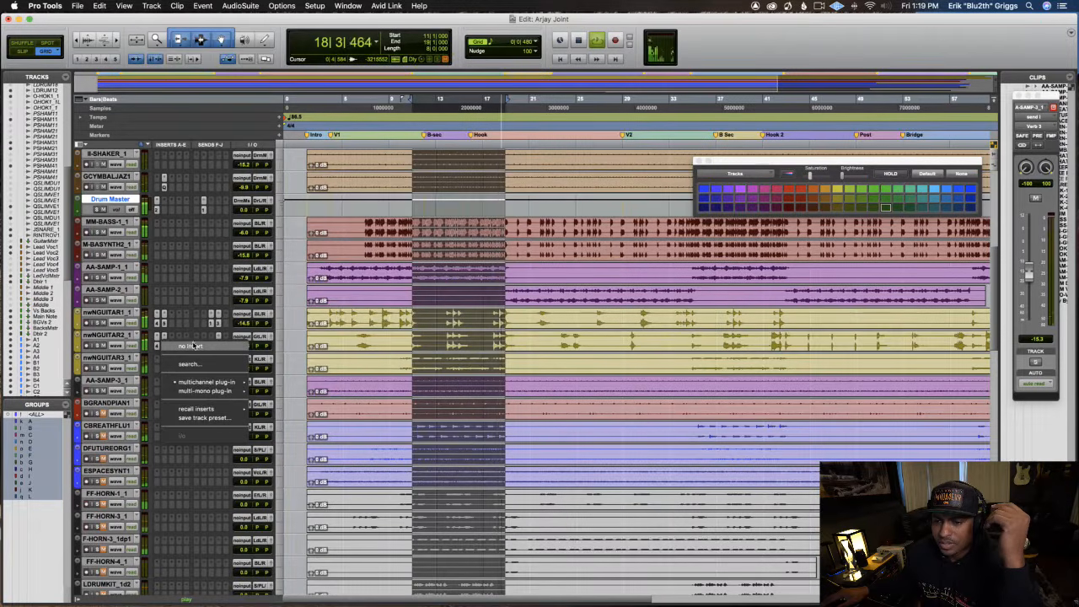
click(182, 347)
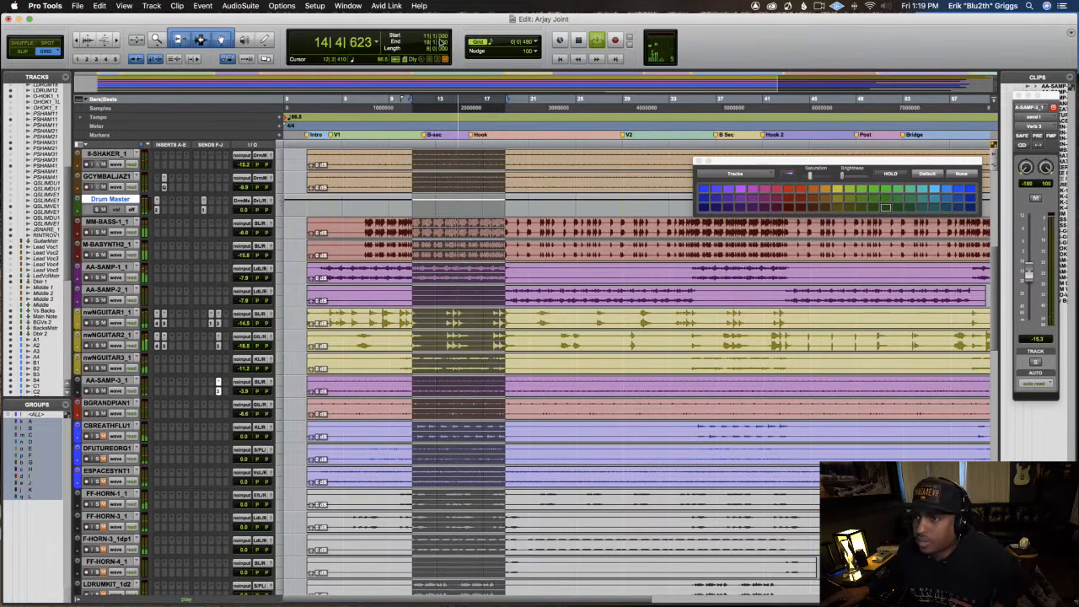
Zoom in on the timeline around the start of the loop selection at bar 11.
key(t)
key(t)
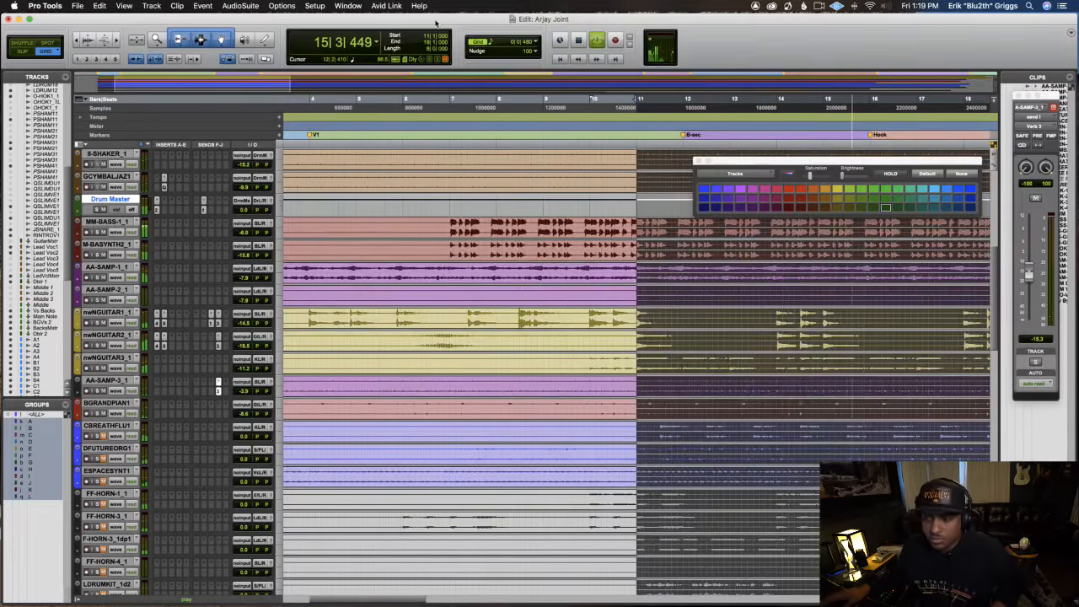